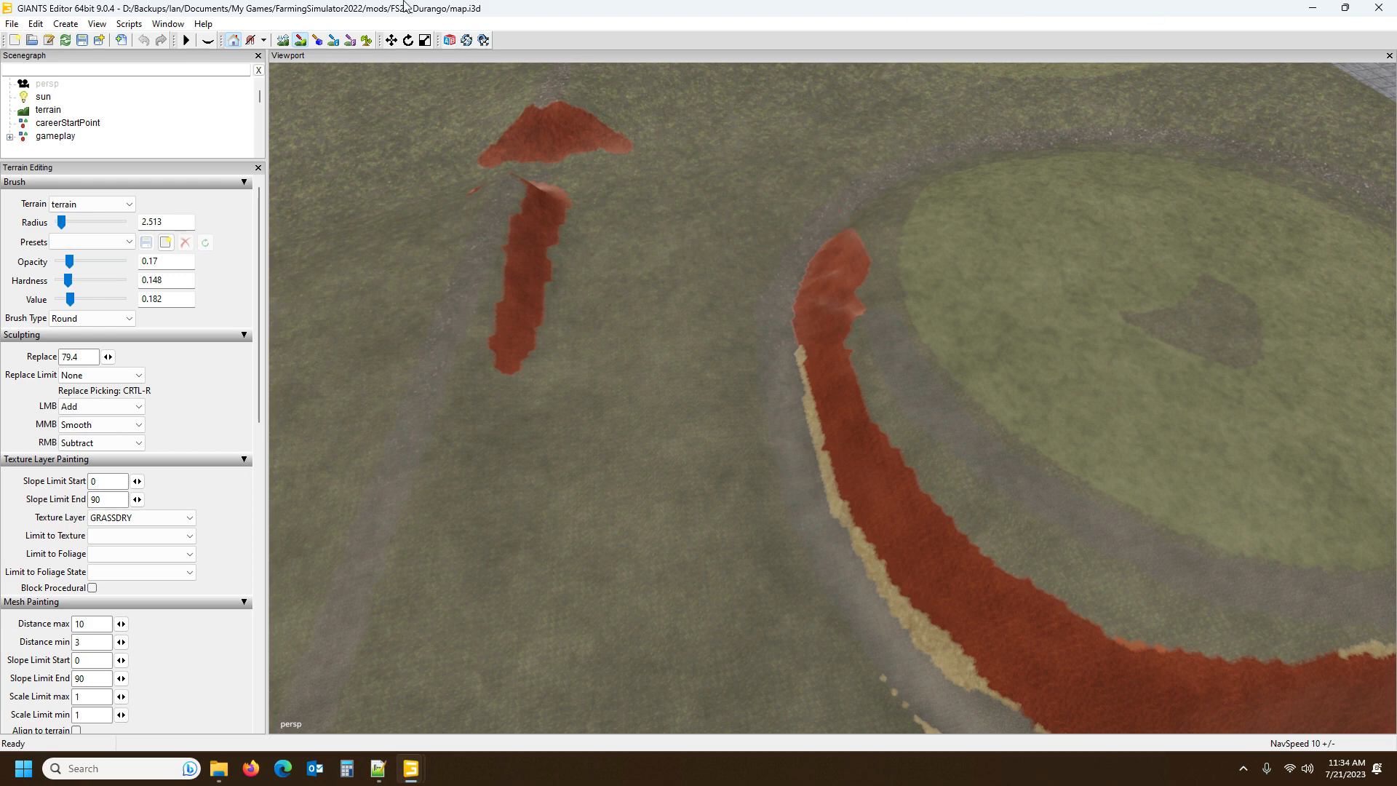
# Examine the ground textures around the red ditches, the river canyon and the round grass field in the converted map
pyautogui.moveTo(618, 227); pyautogui.dragTo(400, 135)
pyautogui.moveTo(731, 265); pyautogui.dragTo(1054, 344)
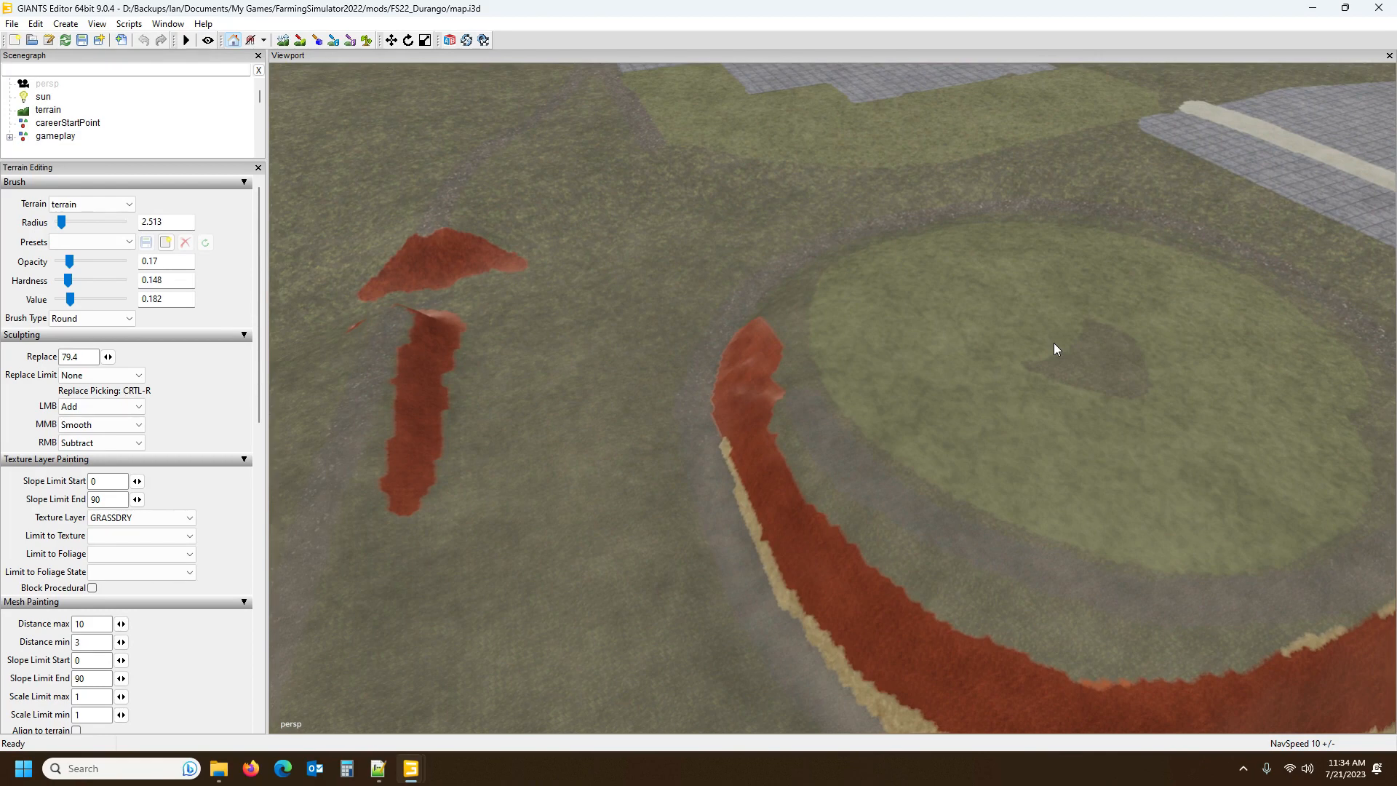
pyautogui.moveTo(682, 394); pyautogui.dragTo(351, 338)
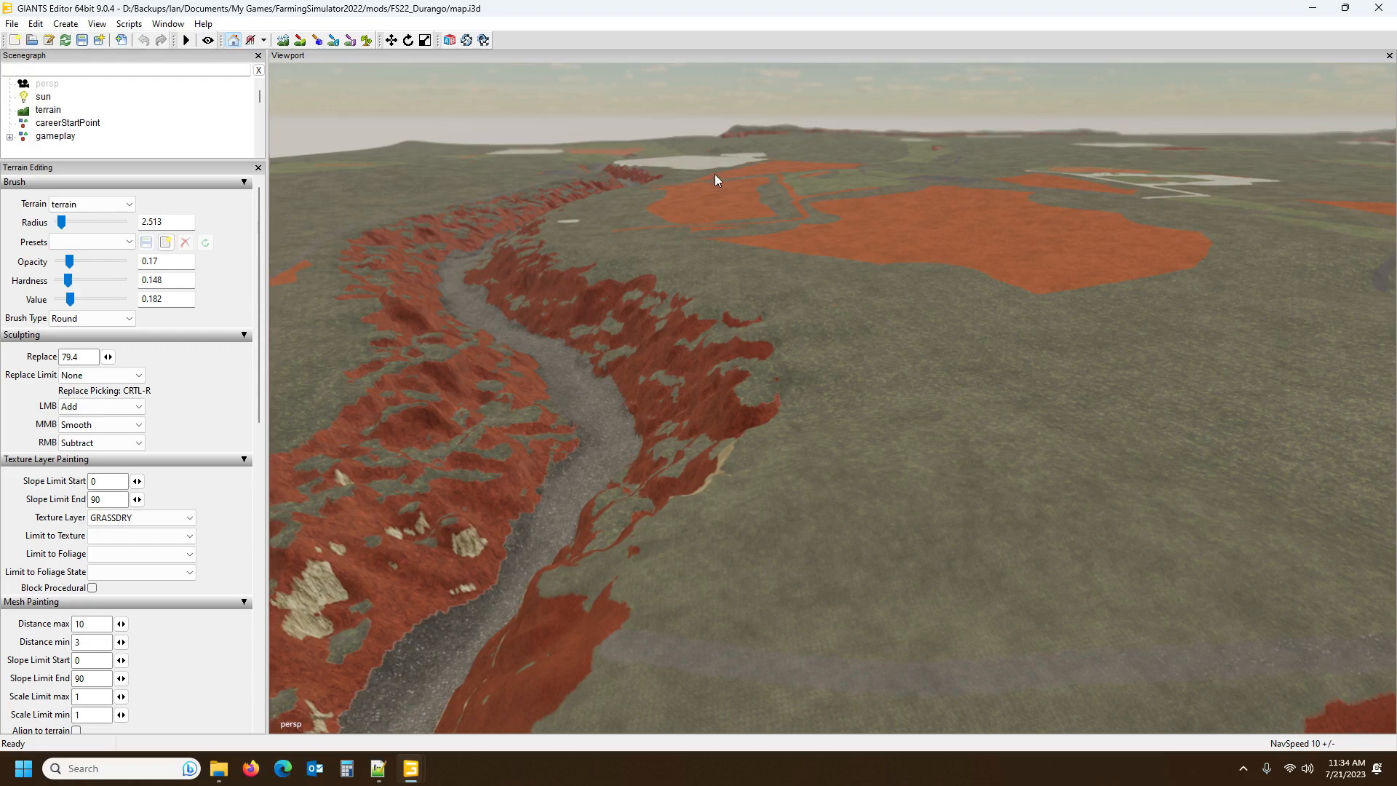
pyautogui.moveTo(761, 329)
pyautogui.mouseDown()
pyautogui.moveTo(863, 374)
pyautogui.moveTo(1054, 343)
pyautogui.moveTo(812, 374)
pyautogui.moveTo(1051, 402)
pyautogui.mouseUp()
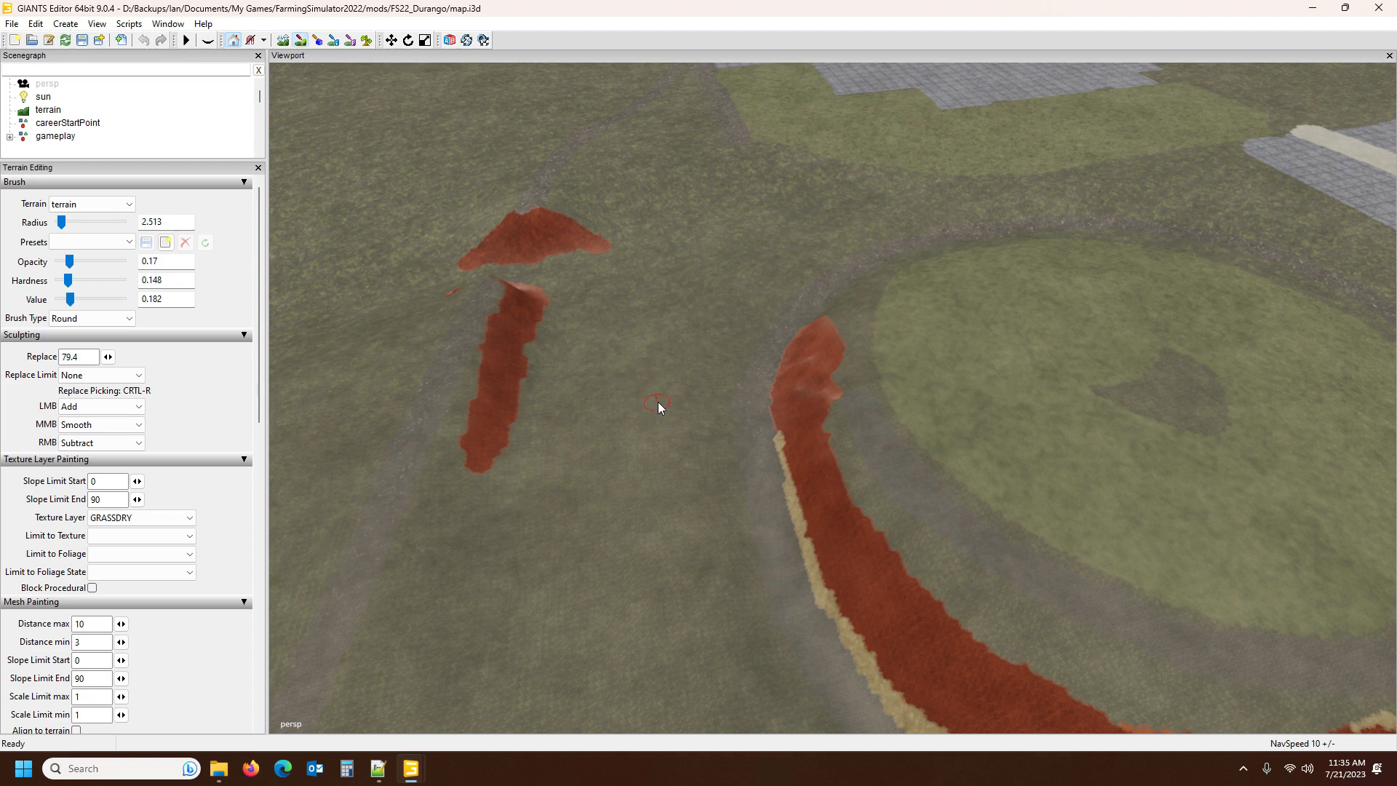
pyautogui.hotkey('ctrl', 'r')
pyautogui.press('Up')
# Close map.i3d without saving its changes and switch to the GIANTS Editor window showing the Durango.i3d map
pyautogui.click(1379, 8)
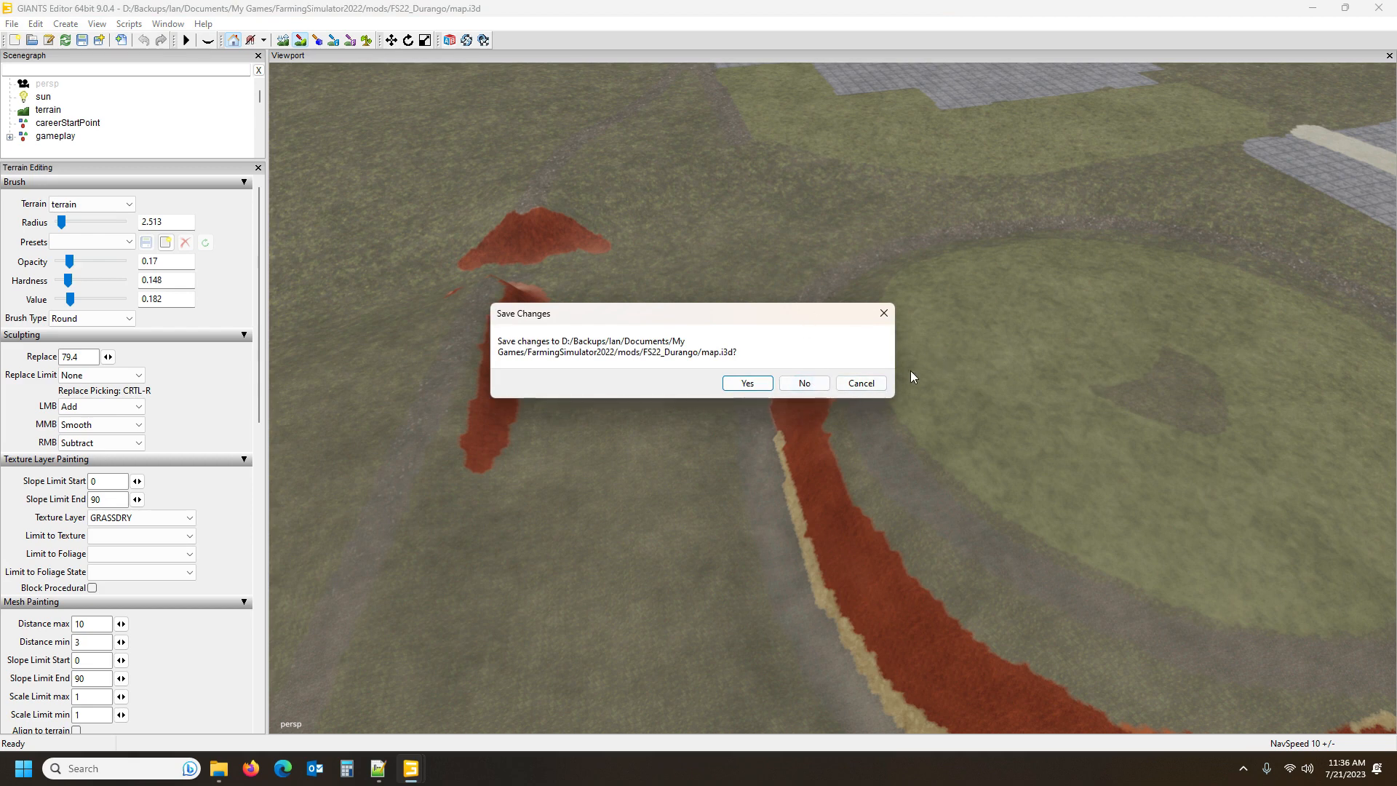
pyautogui.click(815, 389)
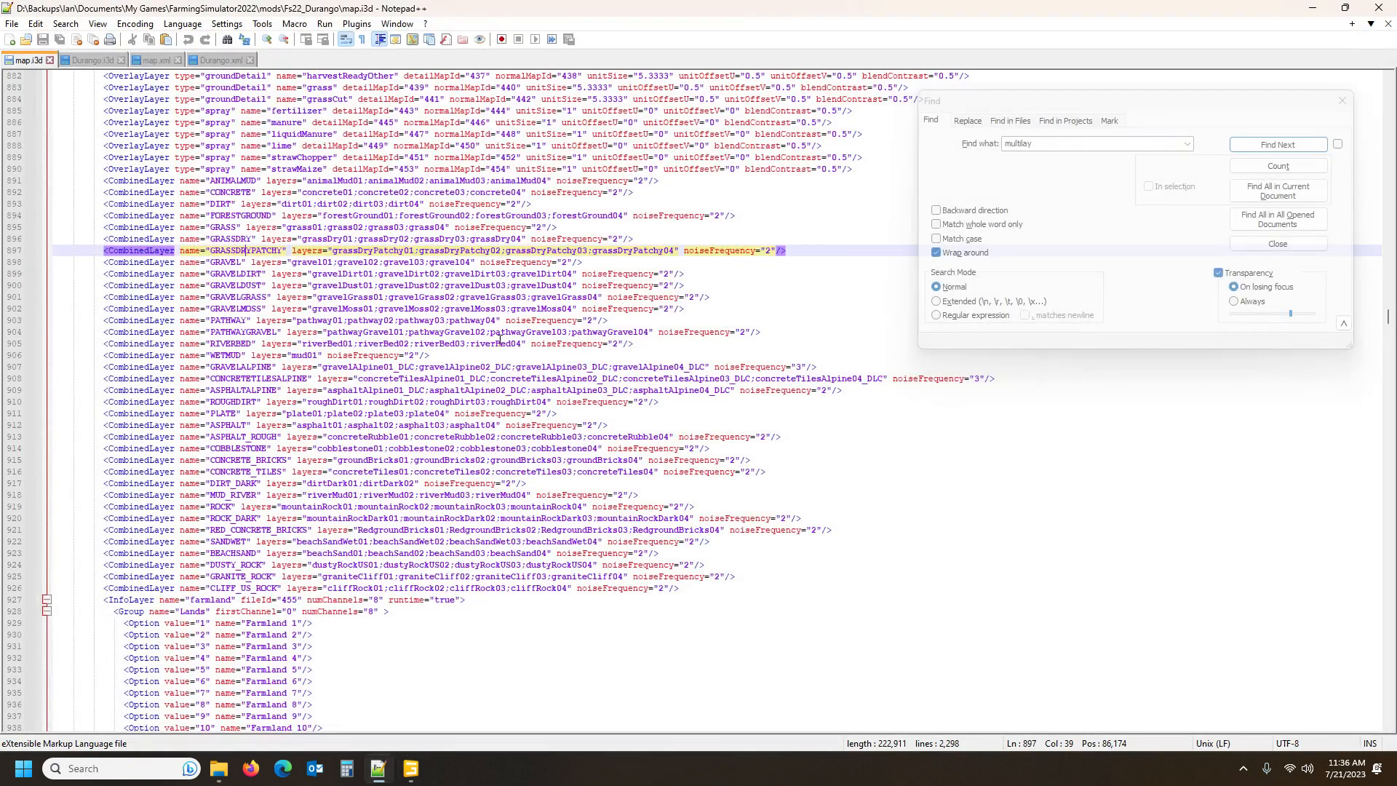
pyautogui.moveTo(412, 770)
pyautogui.click(412, 691)
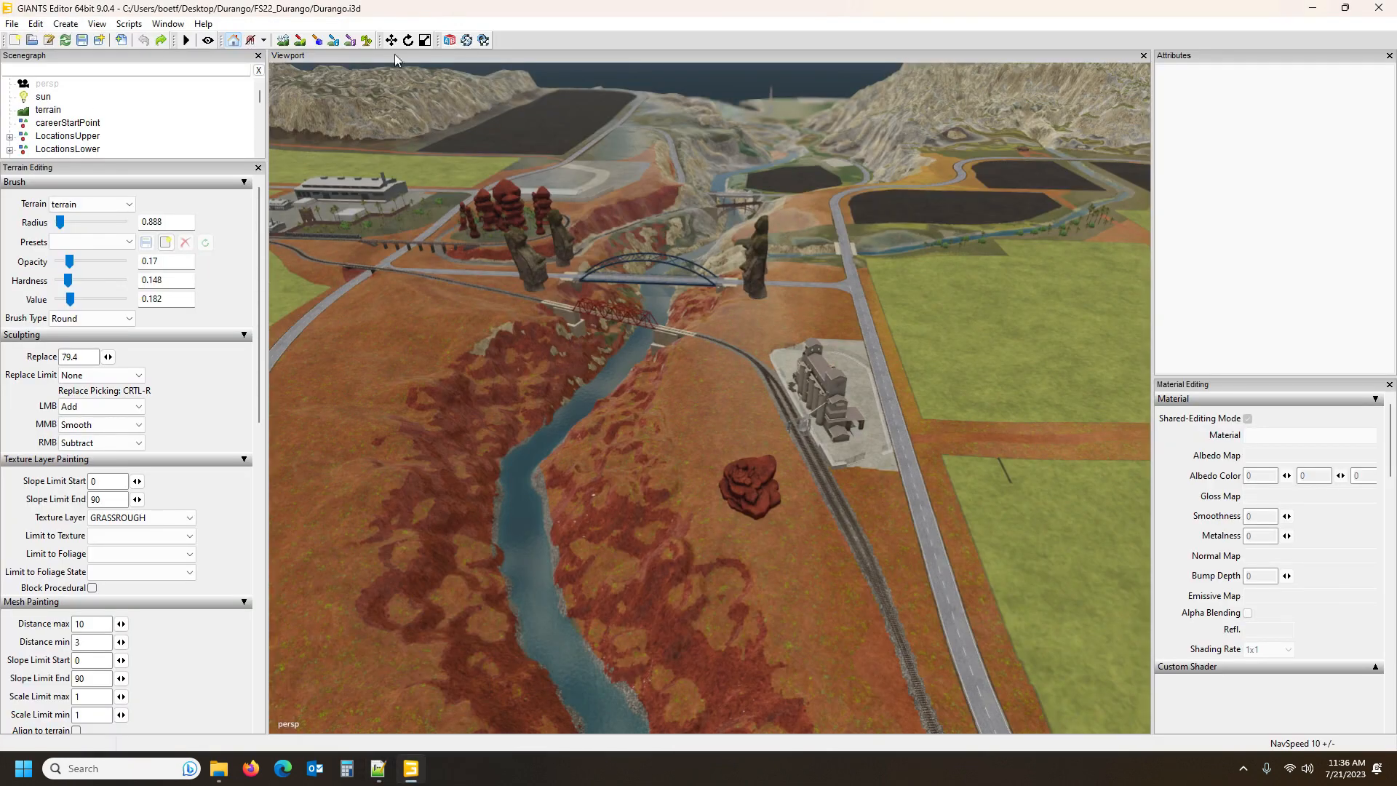
# Examine the original Durango terrain around the railway and road junction, checking its ground against the GRASSDIRT and GRASSROUGH texture layers
pyautogui.moveTo(797, 488); pyautogui.dragTo(744, 447)
pyautogui.moveTo(648, 335); pyautogui.dragTo(411, 323)
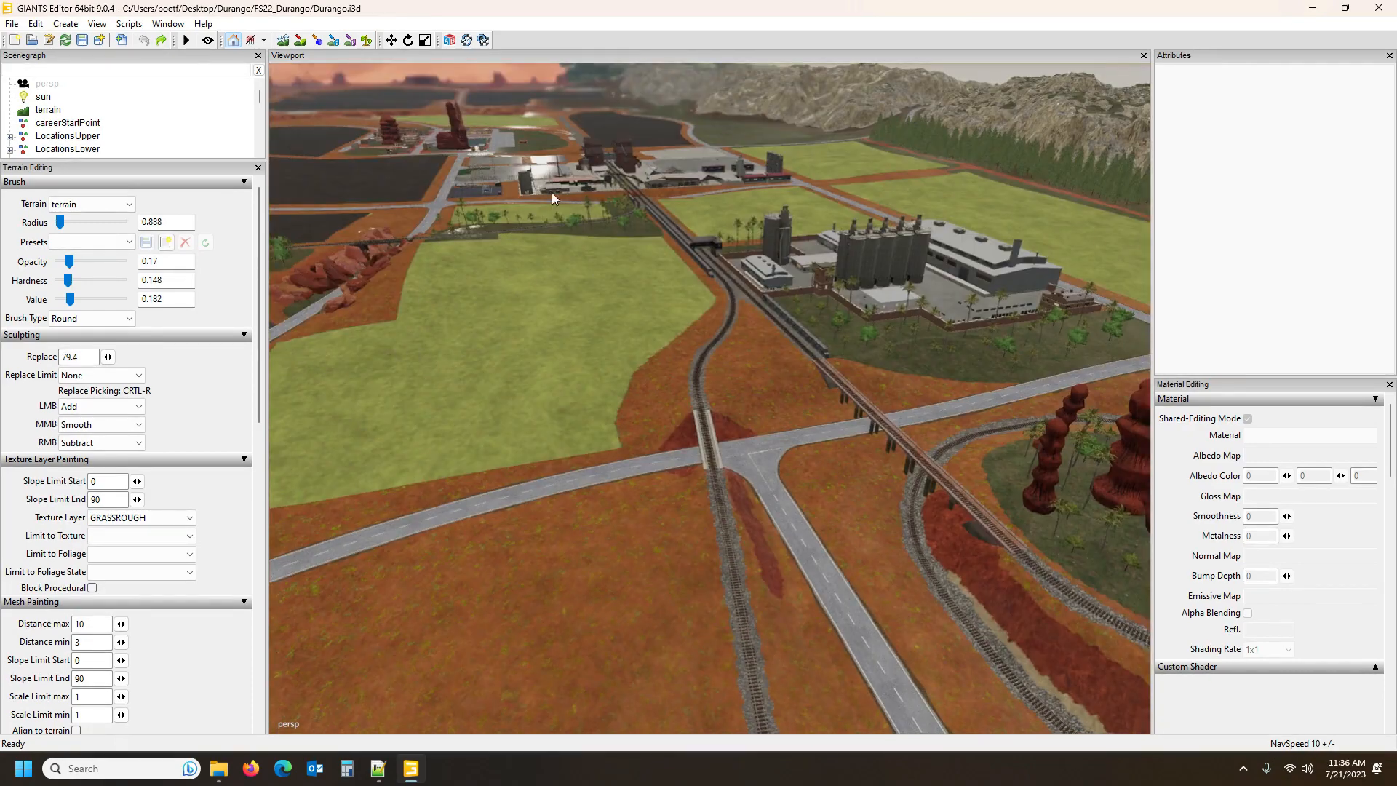
pyautogui.moveTo(677, 361); pyautogui.dragTo(653, 264)
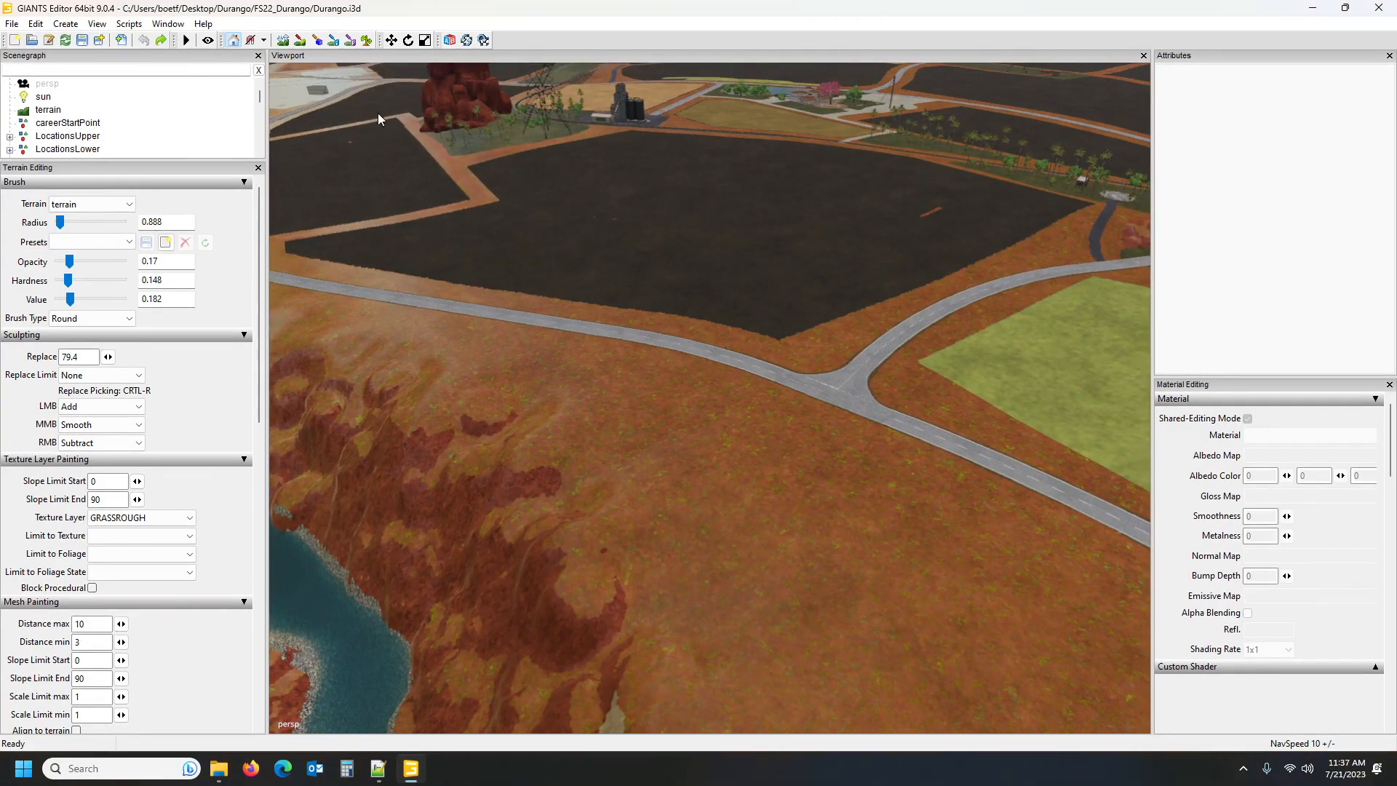
pyautogui.moveTo(889, 304); pyautogui.dragTo(996, 286)
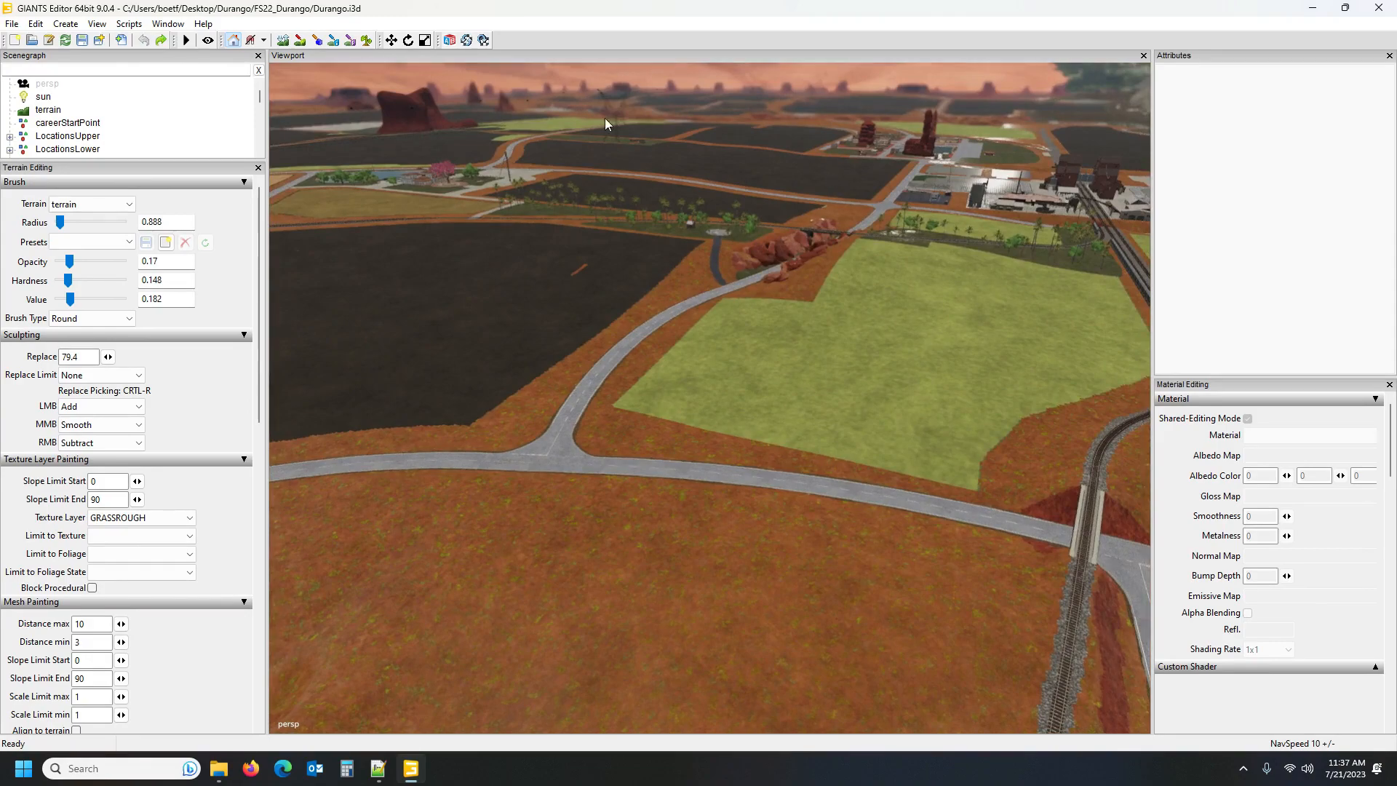
pyautogui.moveTo(650, 214); pyautogui.dragTo(678, 336)
pyautogui.moveTo(737, 361)
pyautogui.mouseDown()
pyautogui.moveTo(765, 383)
pyautogui.moveTo(741, 317)
pyautogui.moveTo(936, 344)
pyautogui.moveTo(1033, 339)
pyautogui.moveTo(806, 339)
pyautogui.moveTo(706, 404)
pyautogui.moveTo(735, 379)
pyautogui.moveTo(739, 338)
pyautogui.moveTo(723, 383)
pyautogui.mouseUp()
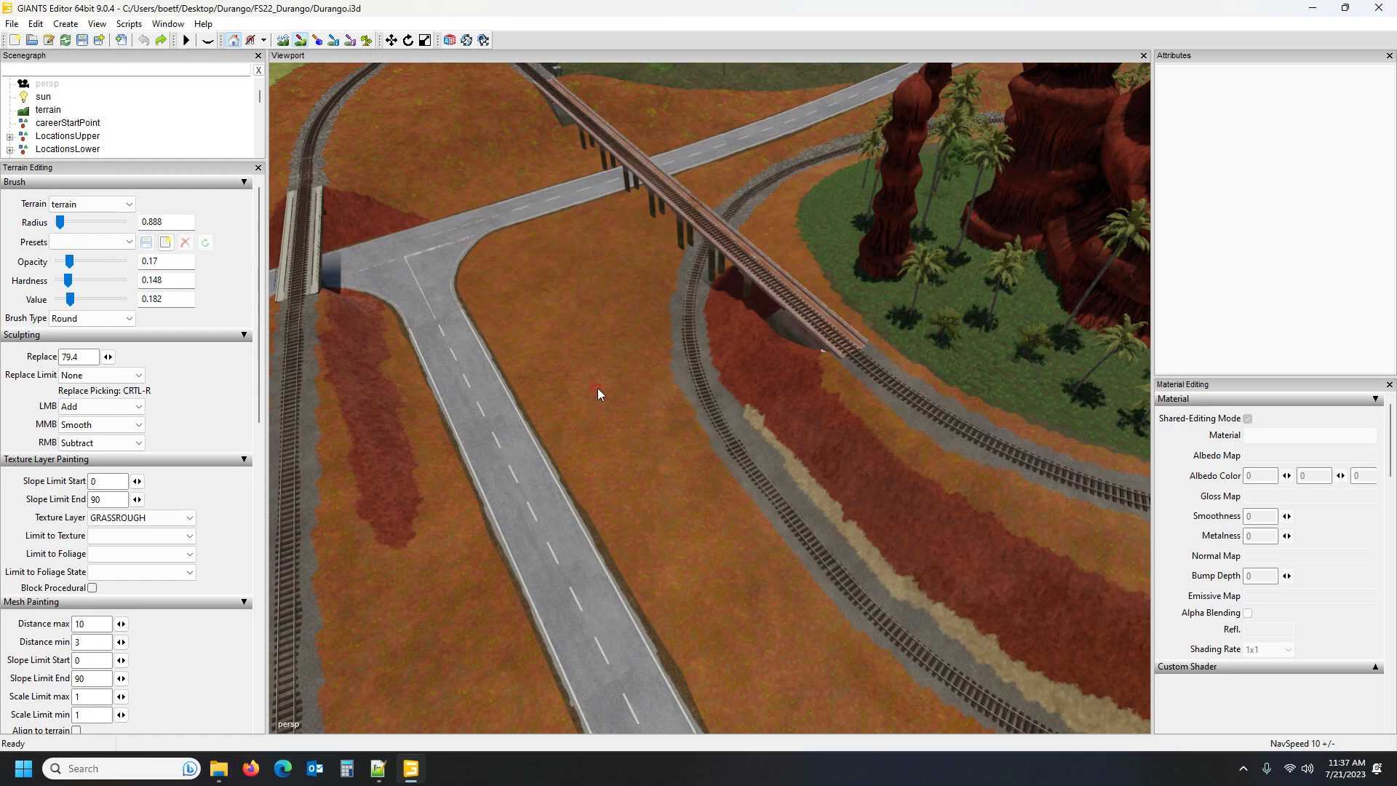
pyautogui.hotkey('ctrl', 'r')
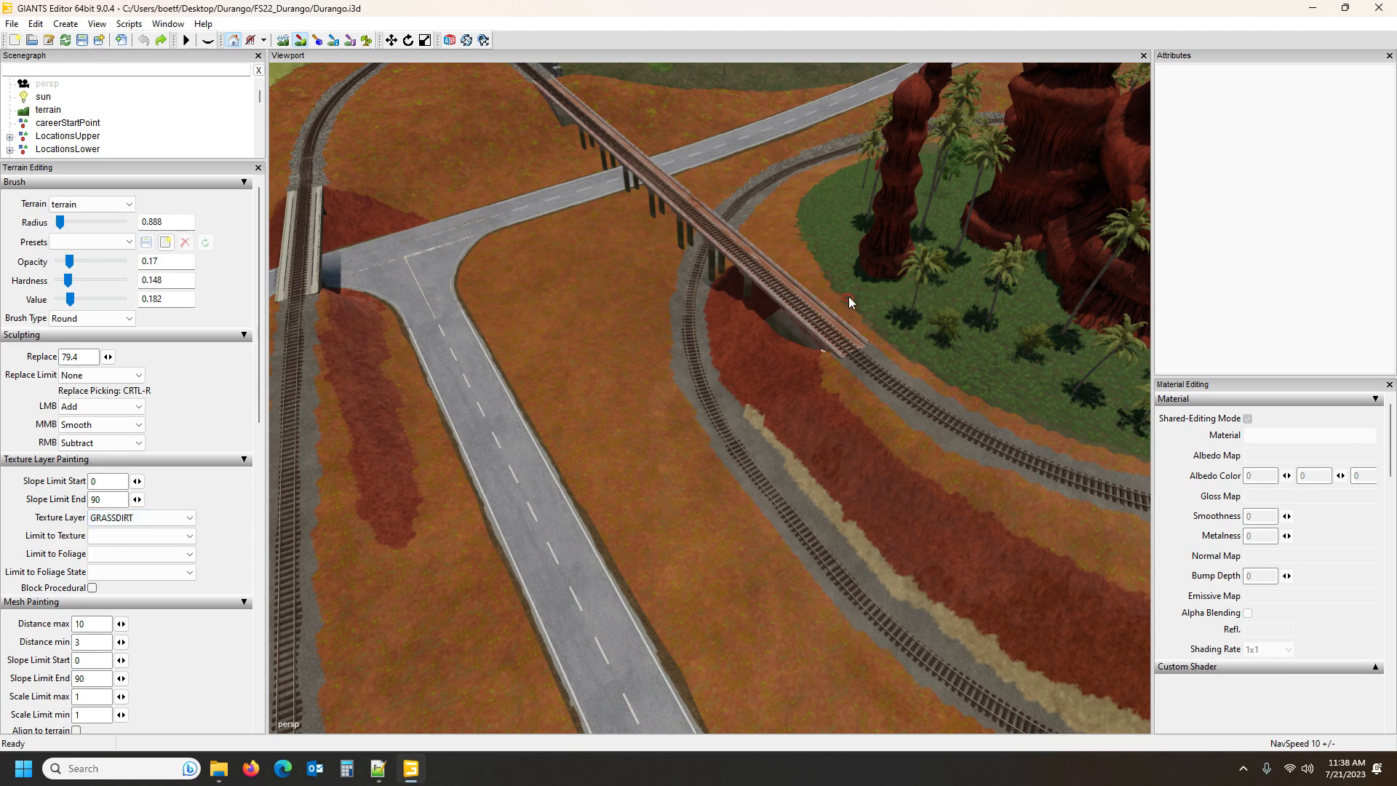
pyautogui.press('Down')
# Close the Durango.i3d map without saving and bring up the FS19 Durango.i3d code in Notepad++
pyautogui.click(1381, 16)
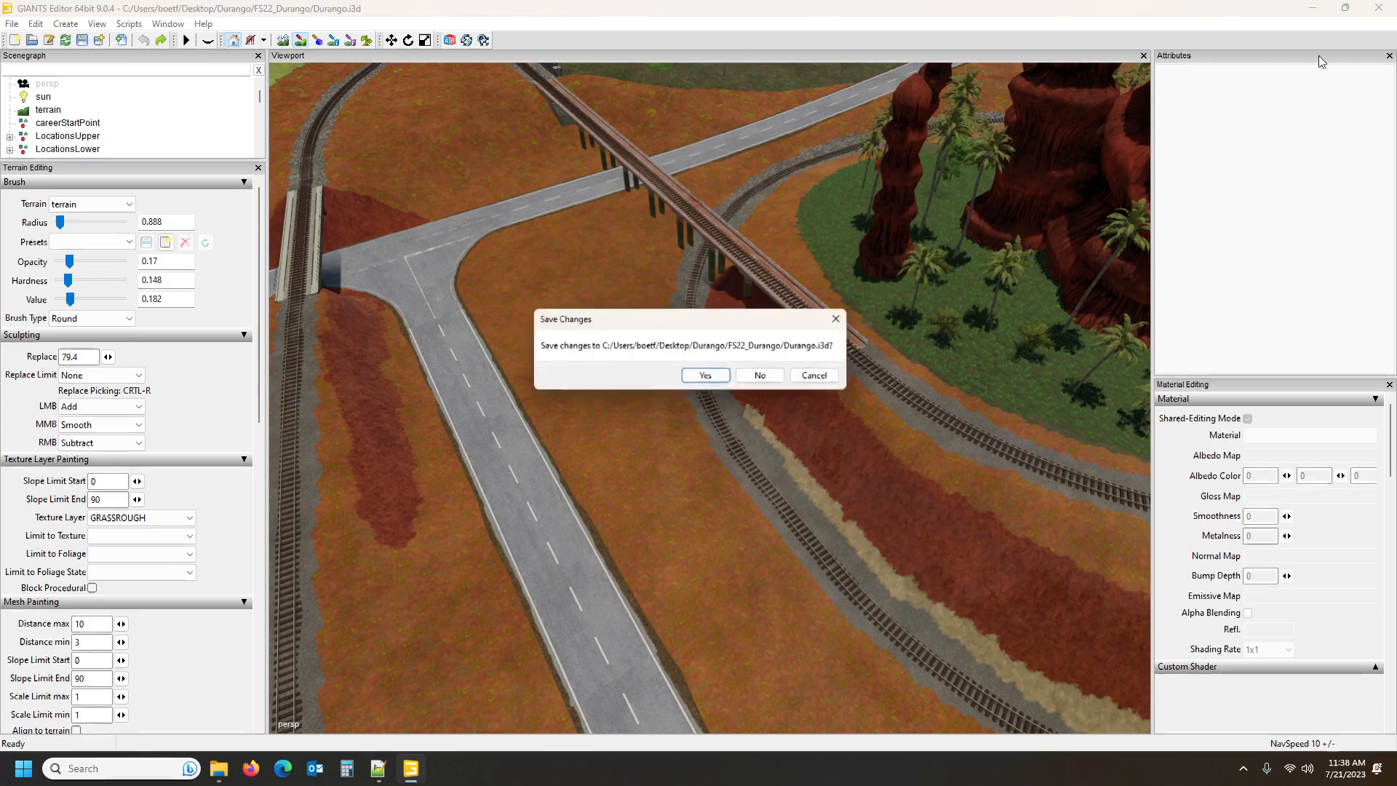
pyautogui.click(759, 377)
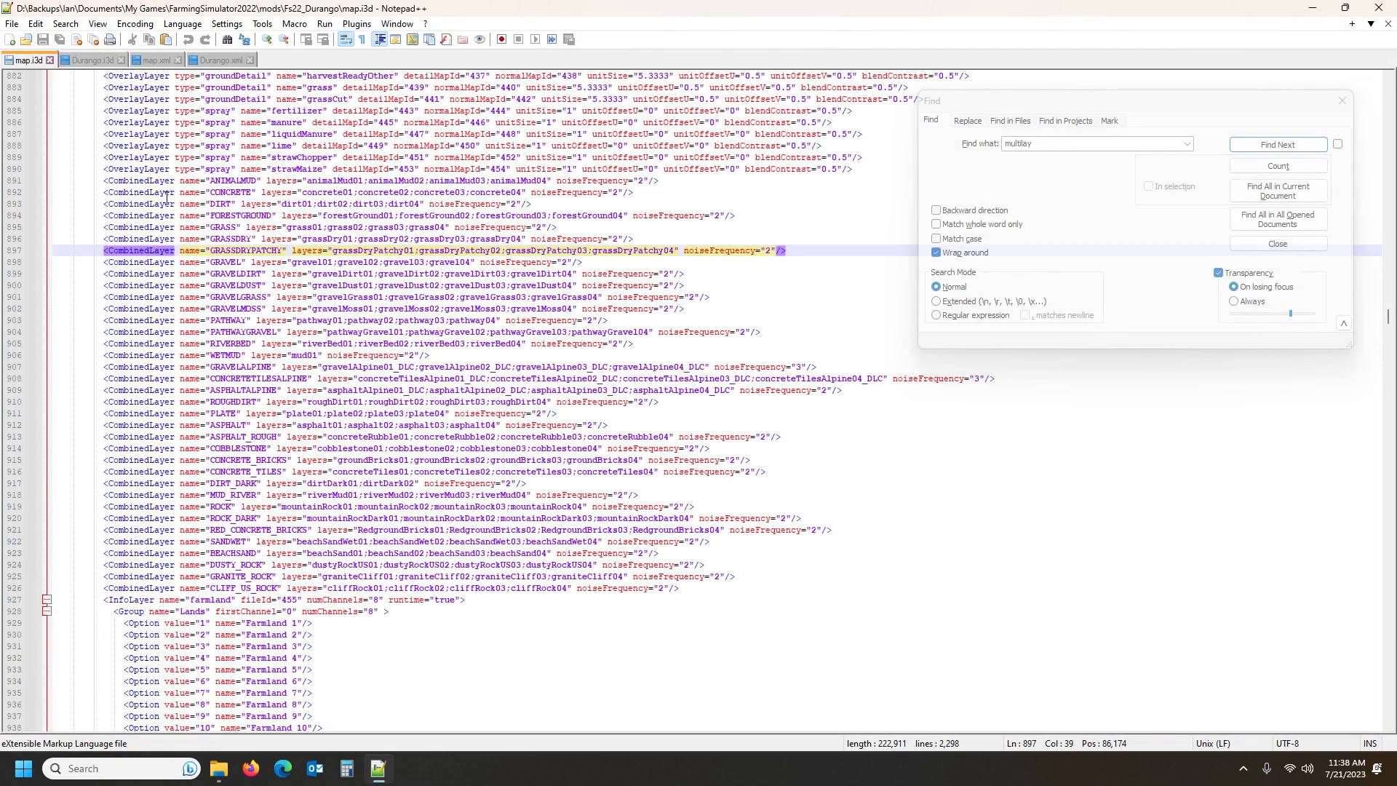
pyautogui.click(90, 61)
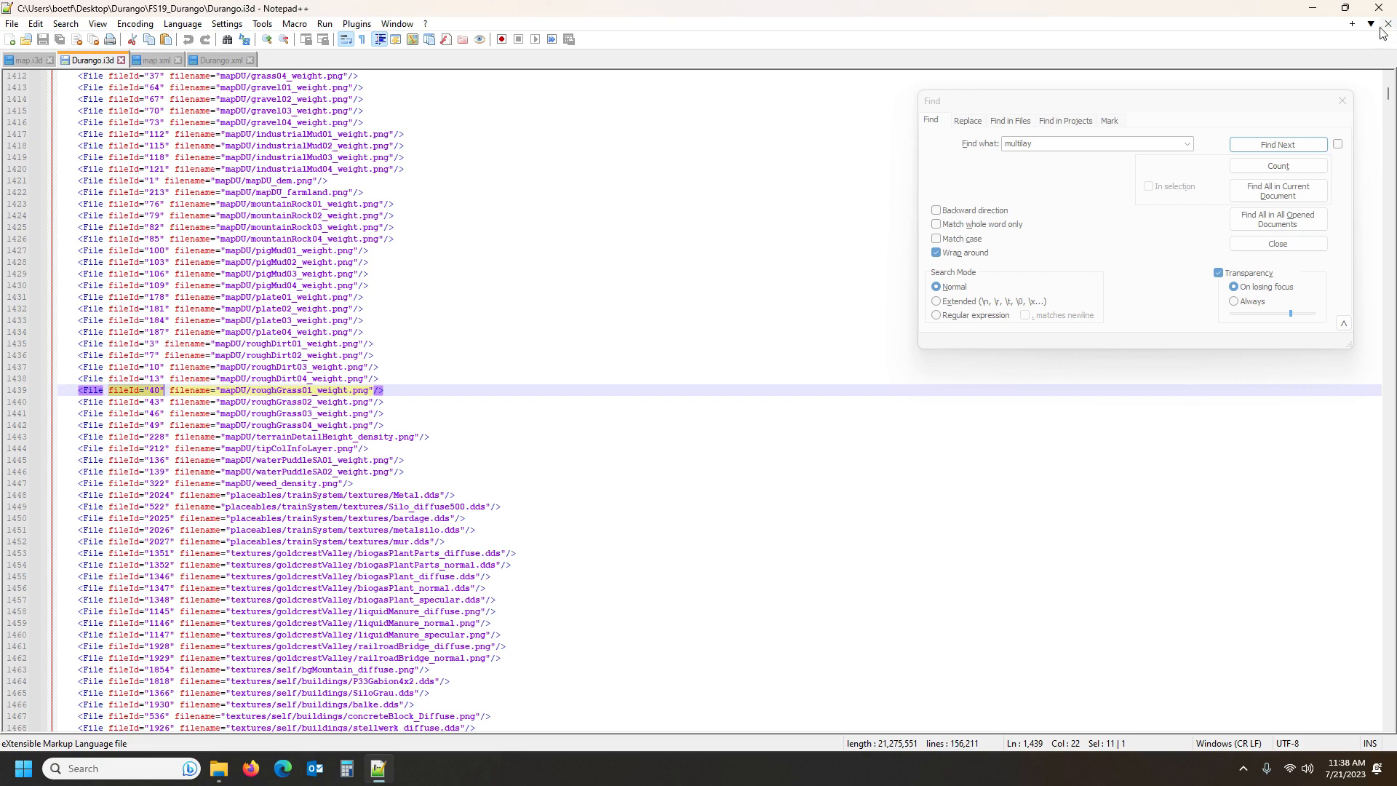
# Search Durango.i3d for "multilay" and go back to the start of the terrain Layers block above it
pyautogui.click(1259, 147)
pyautogui.scroll(10, 375, 398)
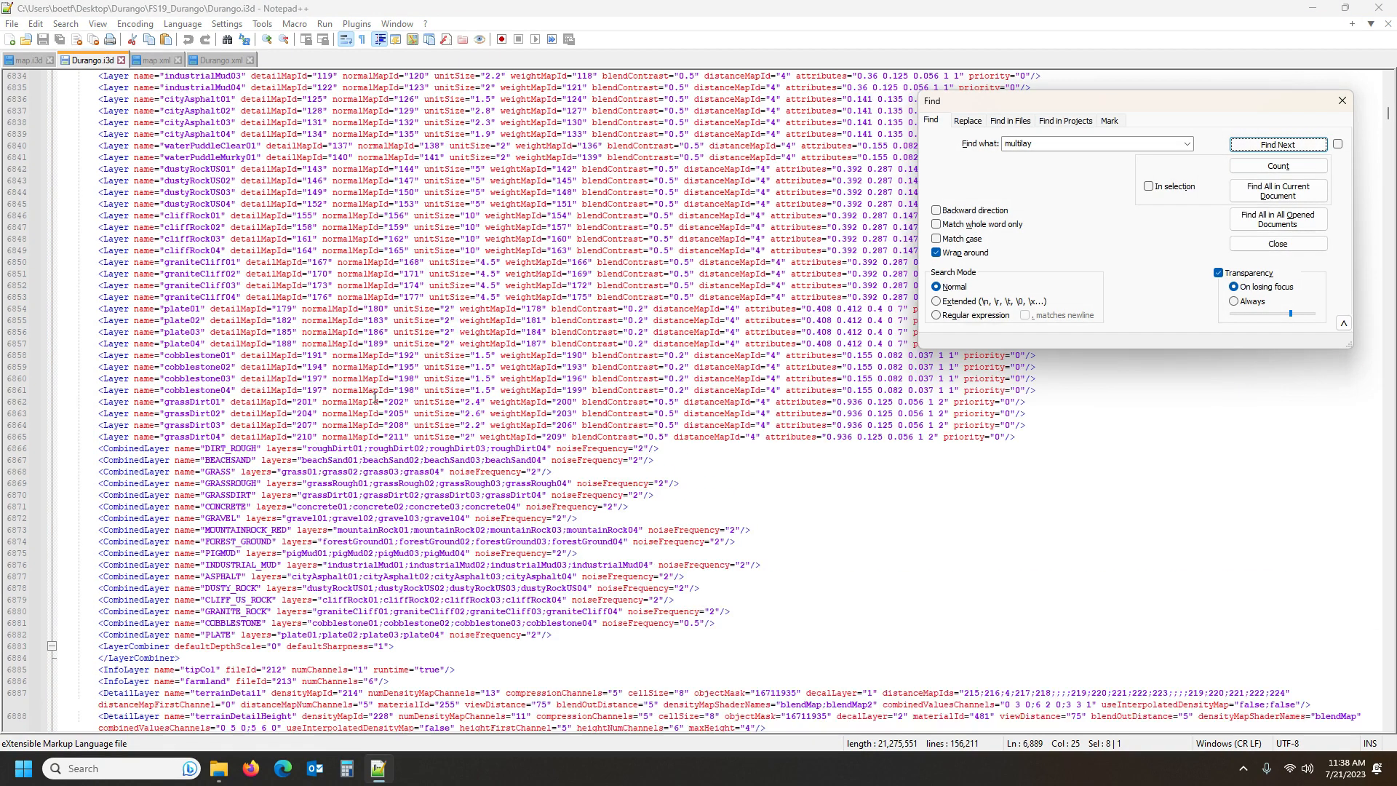
pyautogui.scroll(7, 374, 398)
pyautogui.scroll(7, 375, 398)
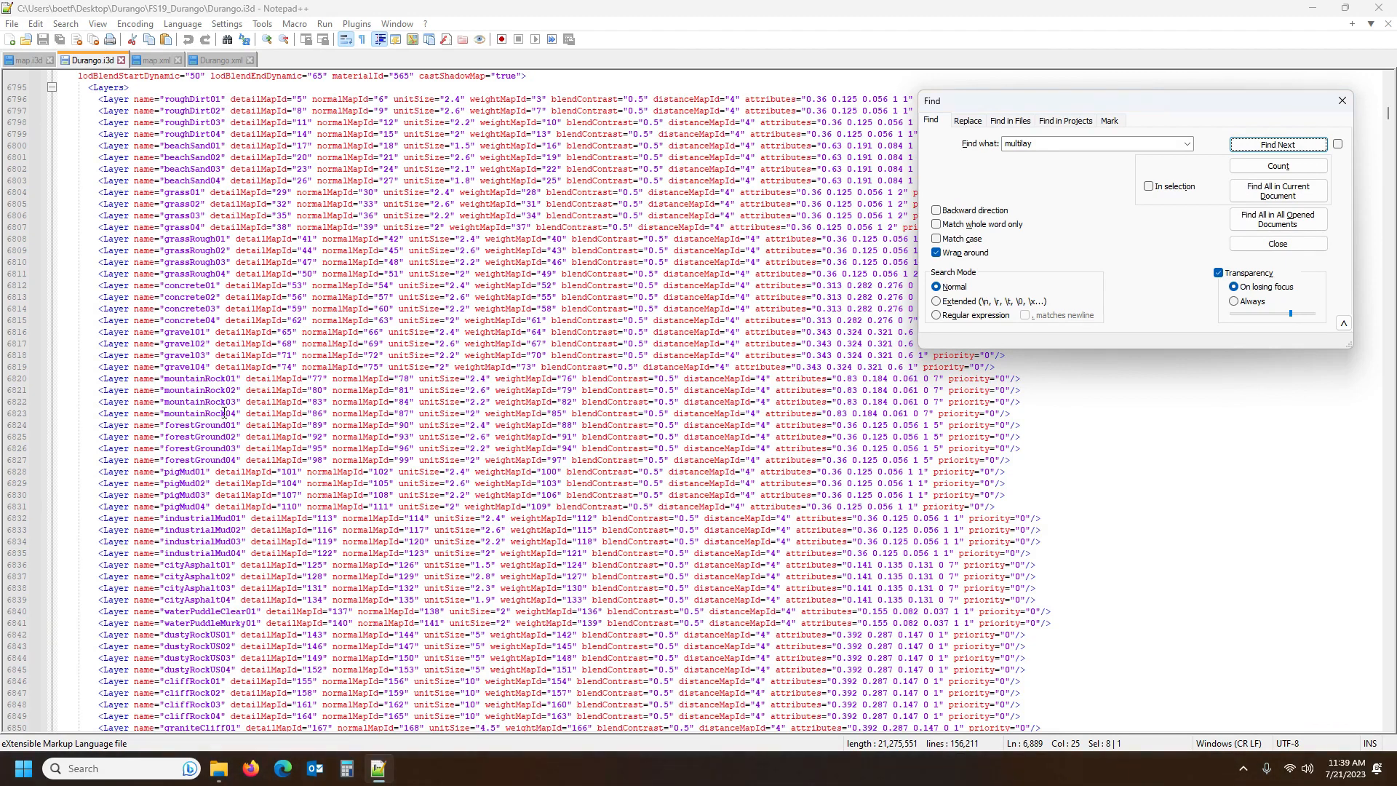
# Highlight the grassRough01 layer name and trace its use in the GRASSROUGH combined layer, returning to its Layer entry
pyautogui.click(195, 240)
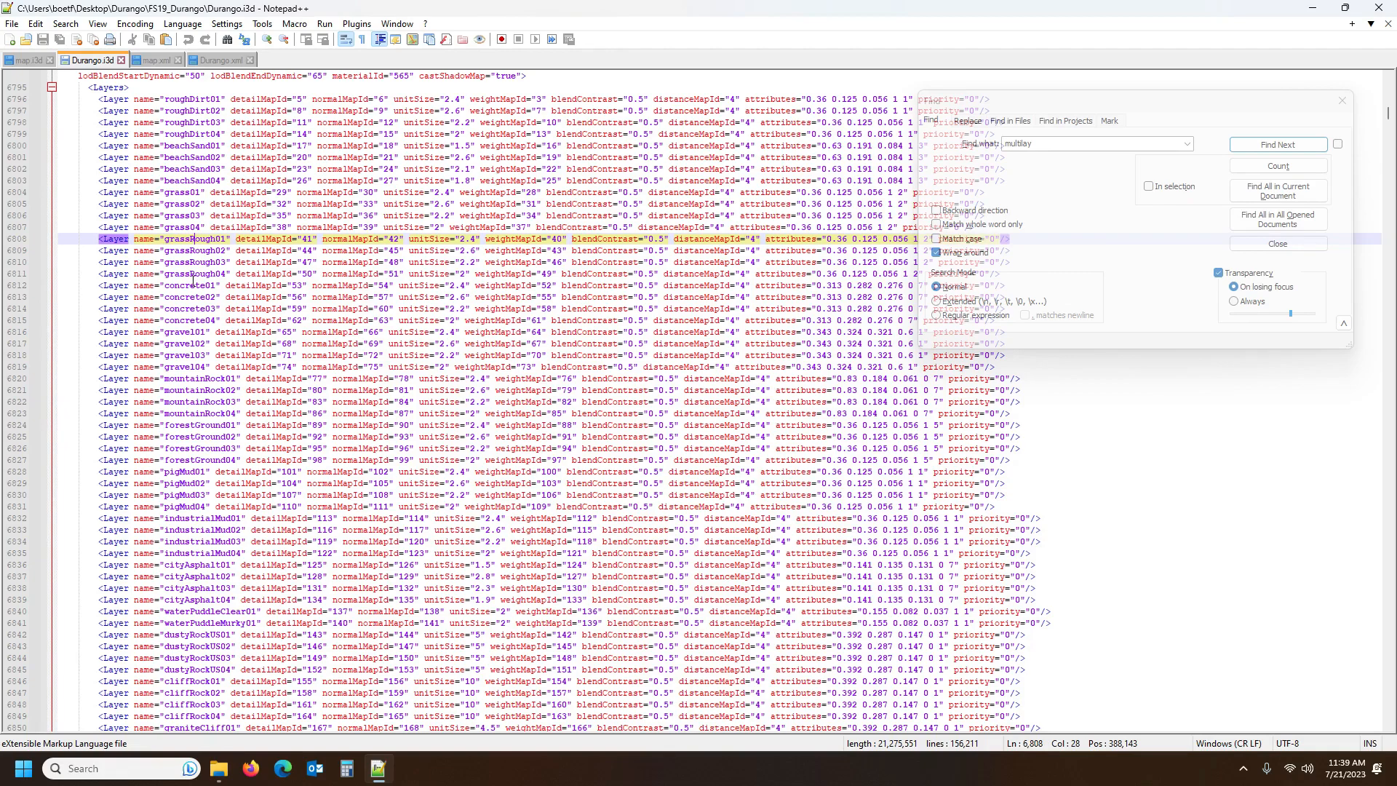
pyautogui.doubleClick(198, 240)
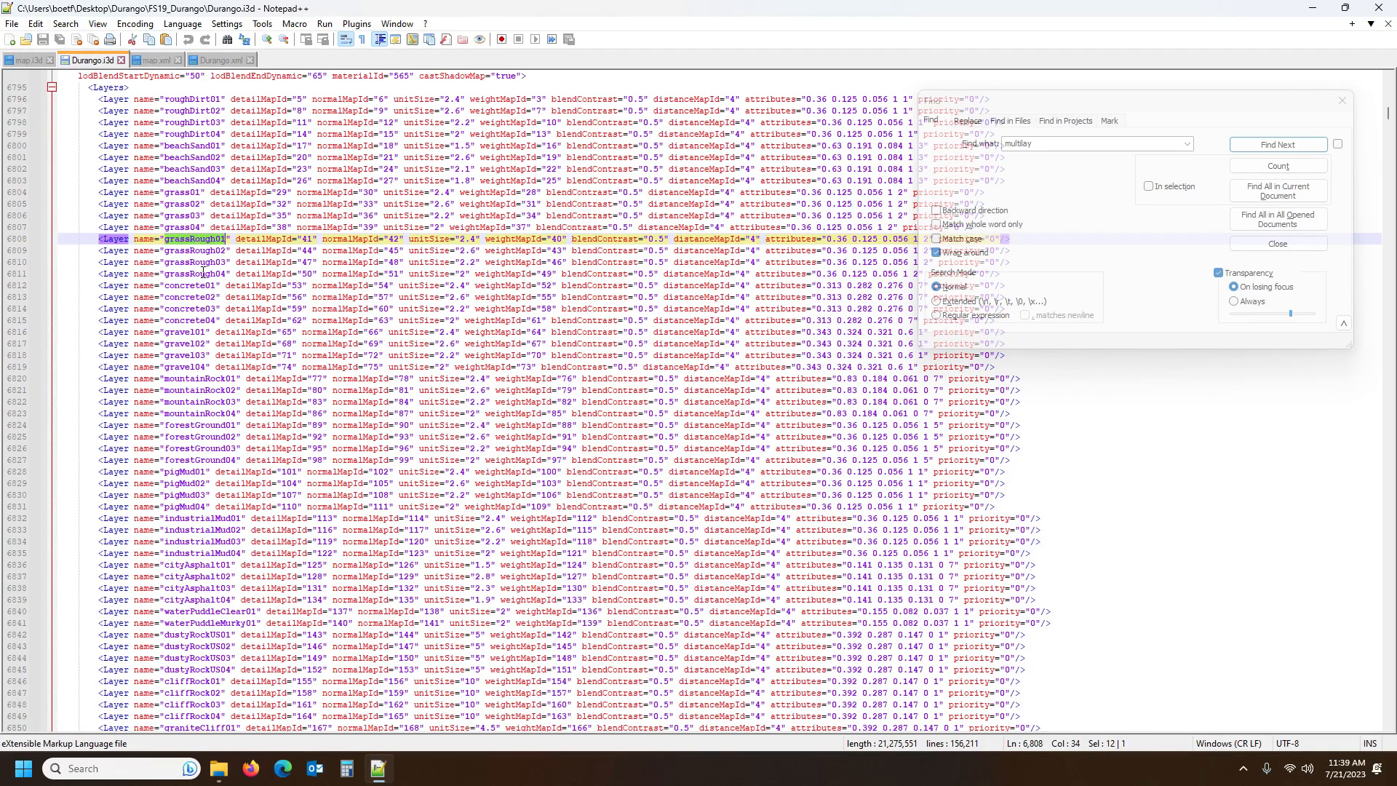
pyautogui.scroll(-3, 218, 331)
pyautogui.scroll(-7, 222, 337)
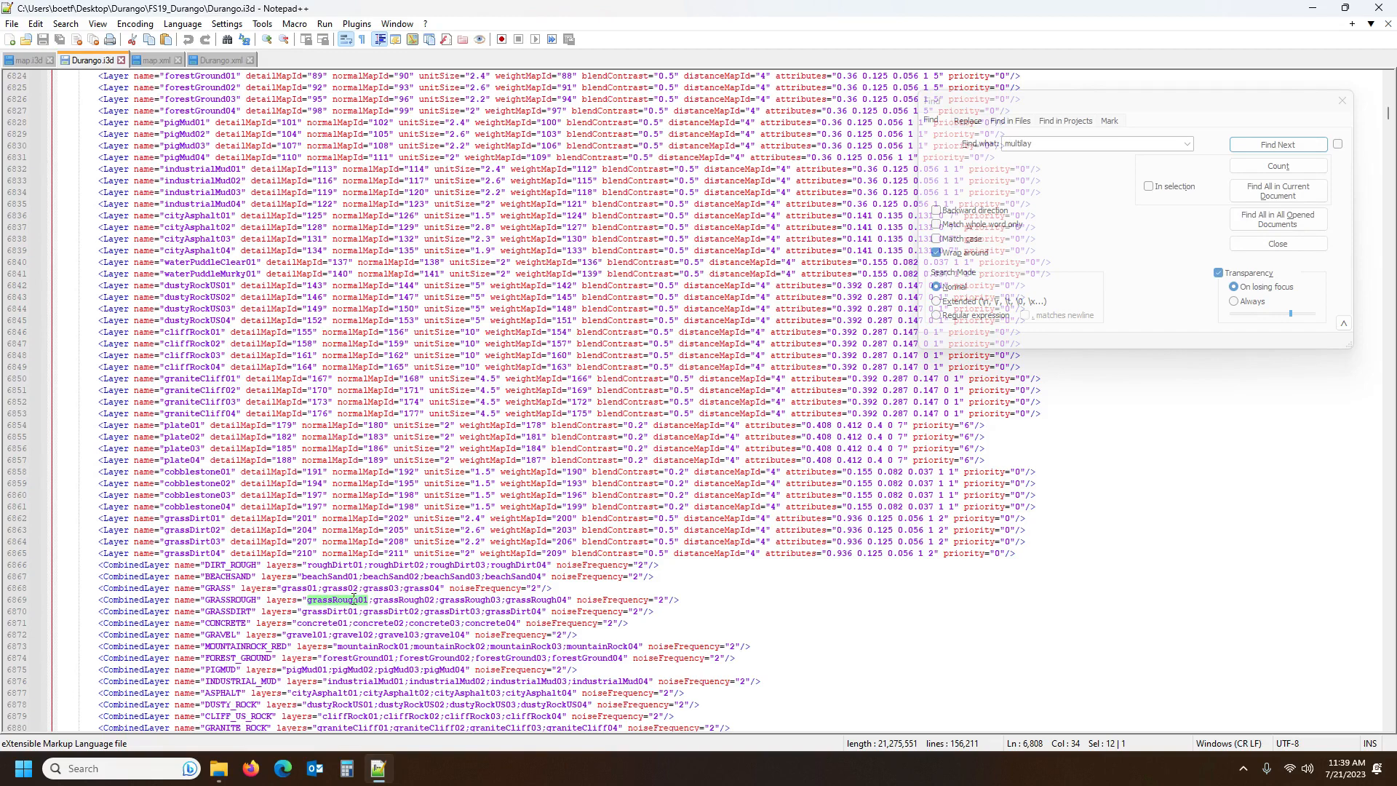
pyautogui.scroll(12, 313, 333)
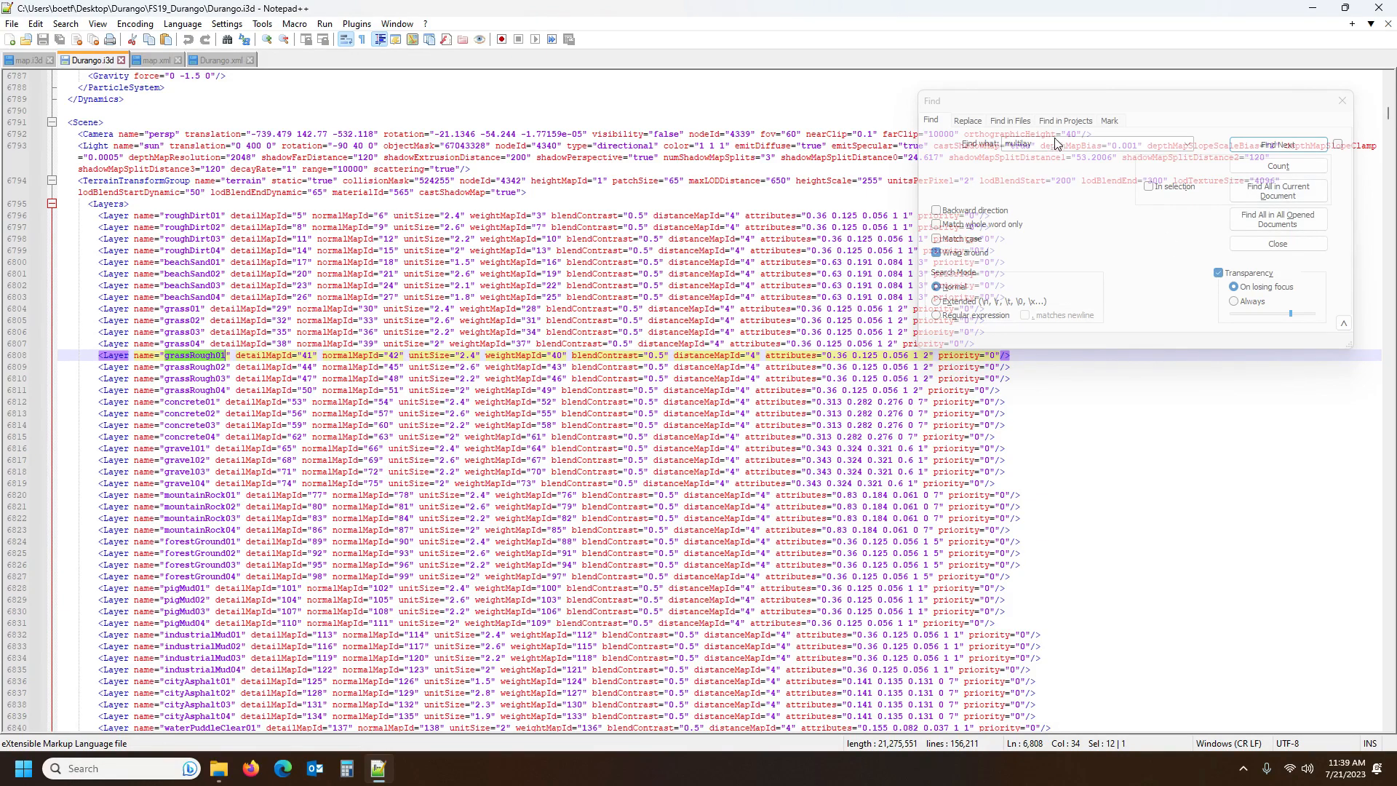
# Search Durango.i3d from the top of the file for fileId="40" using the earlier search term
pyautogui.click(1188, 144)
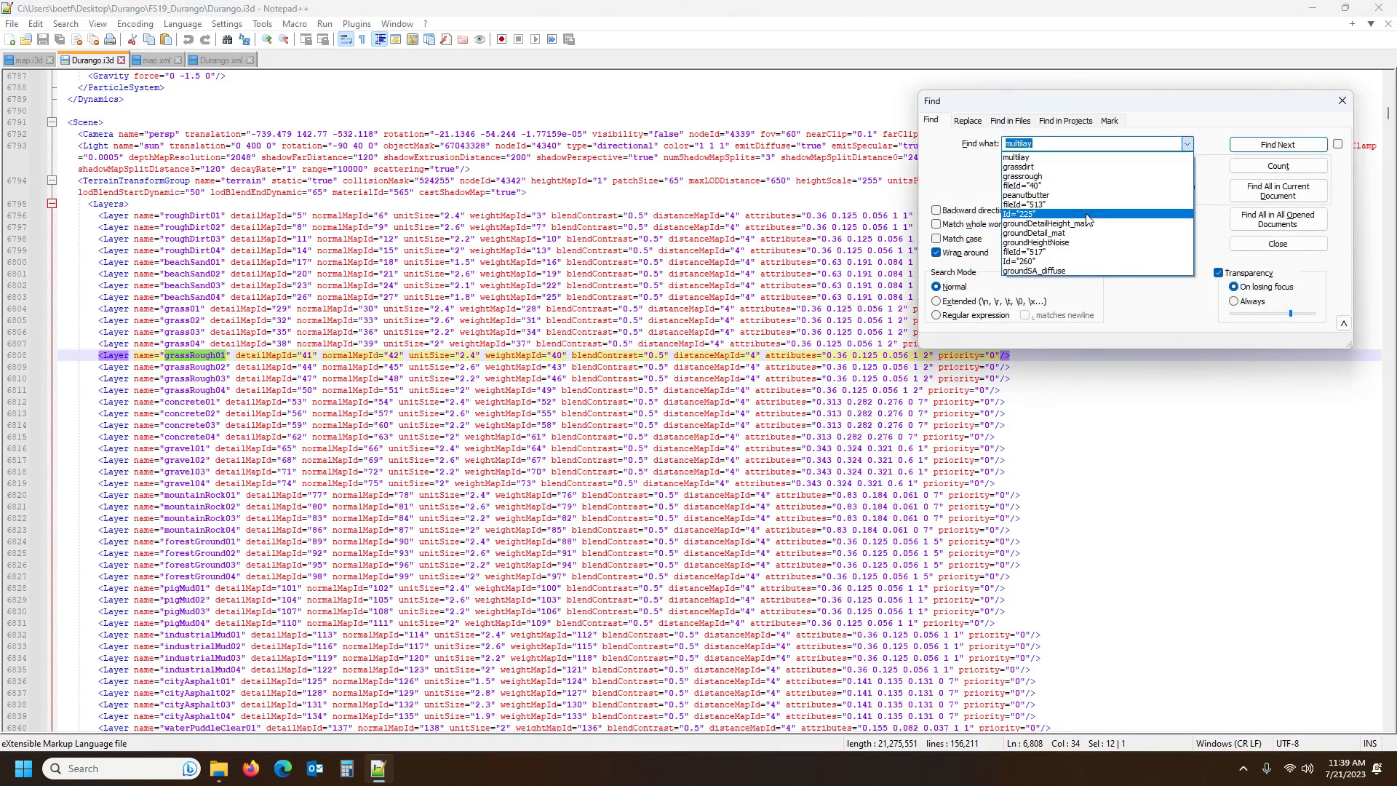
pyautogui.click(1022, 166)
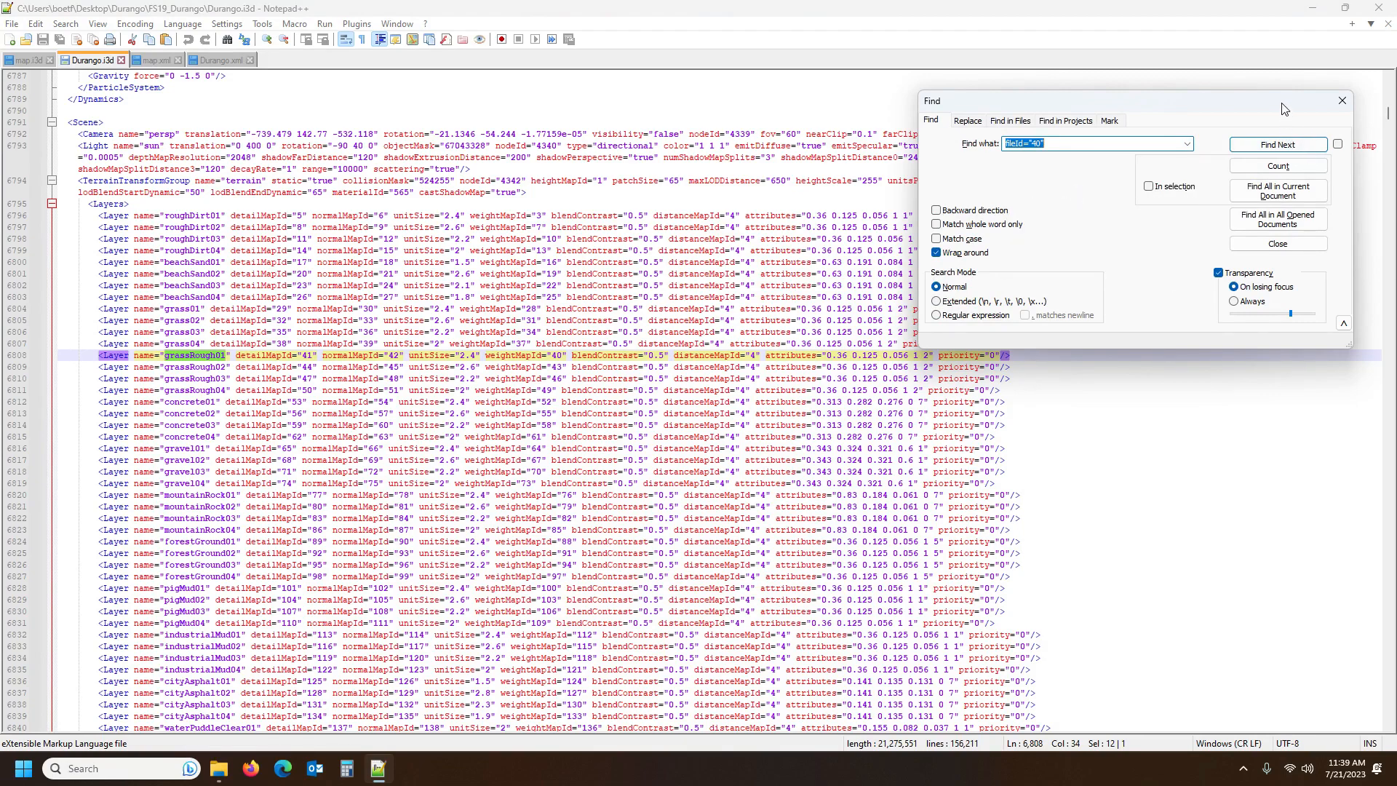
pyautogui.moveTo(1282, 103); pyautogui.dragTo(1265, 219)
pyautogui.moveTo(1390, 114); pyautogui.dragTo(1389, 83)
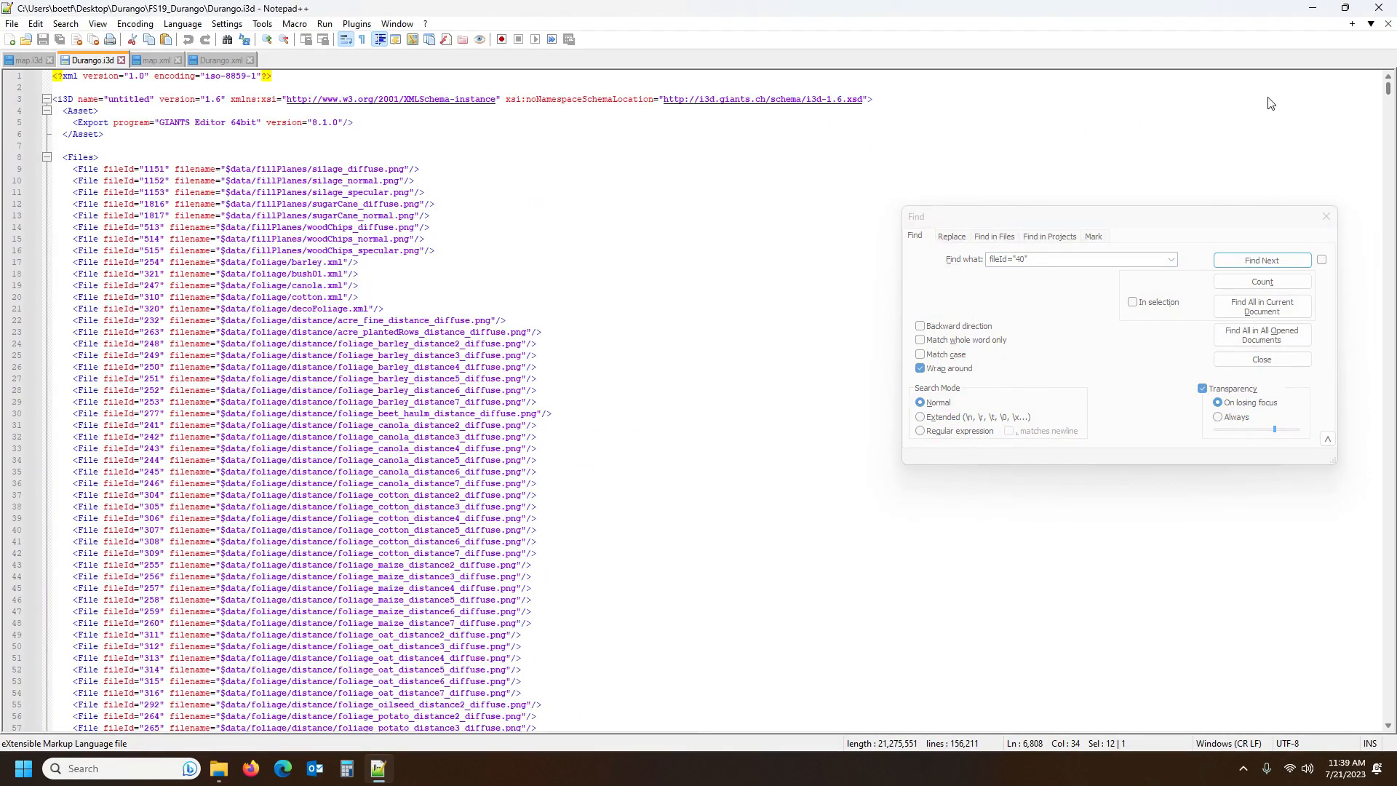
pyautogui.click(646, 157)
pyautogui.click(1262, 260)
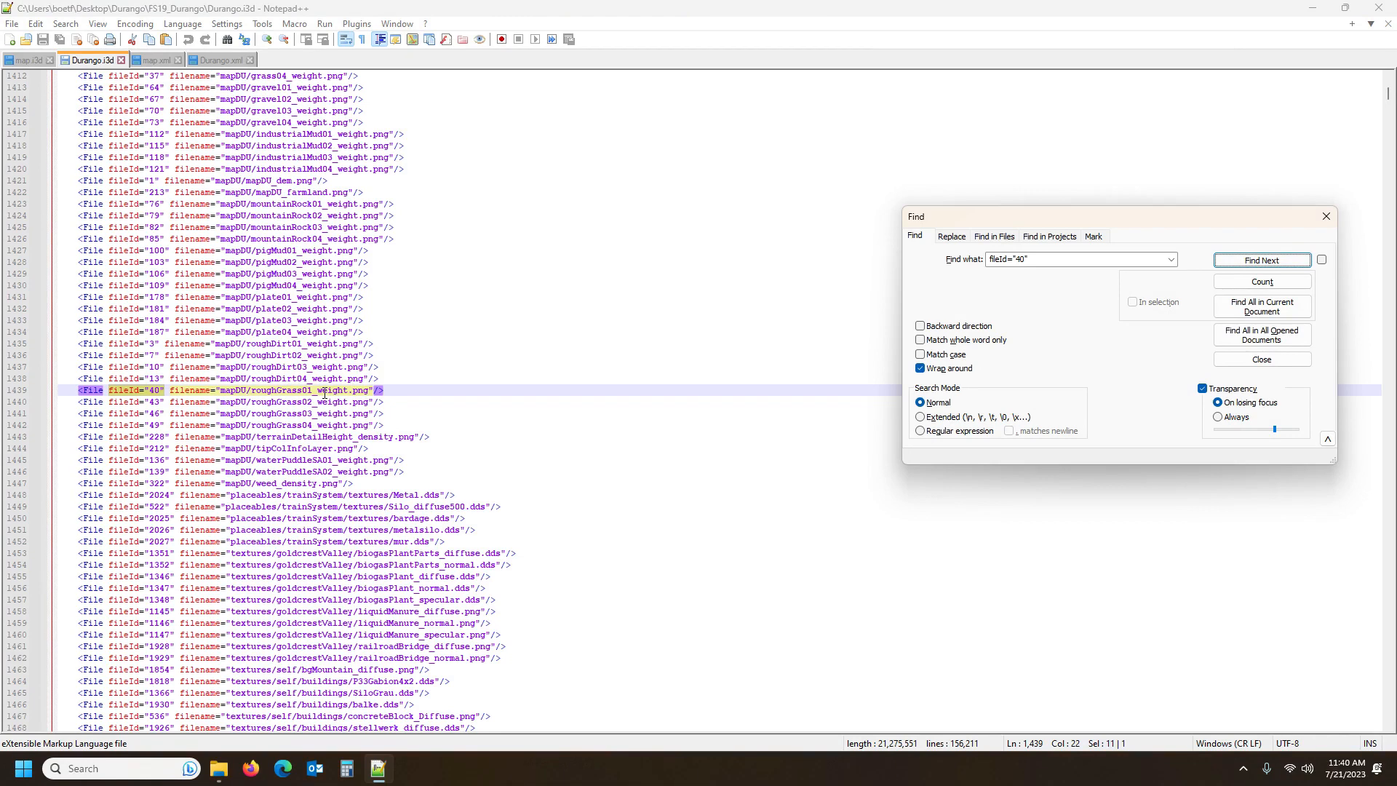
# Switch to File Explorer and look through the weight files in the data folder of the FS22_Durango mod
pyautogui.click(217, 770)
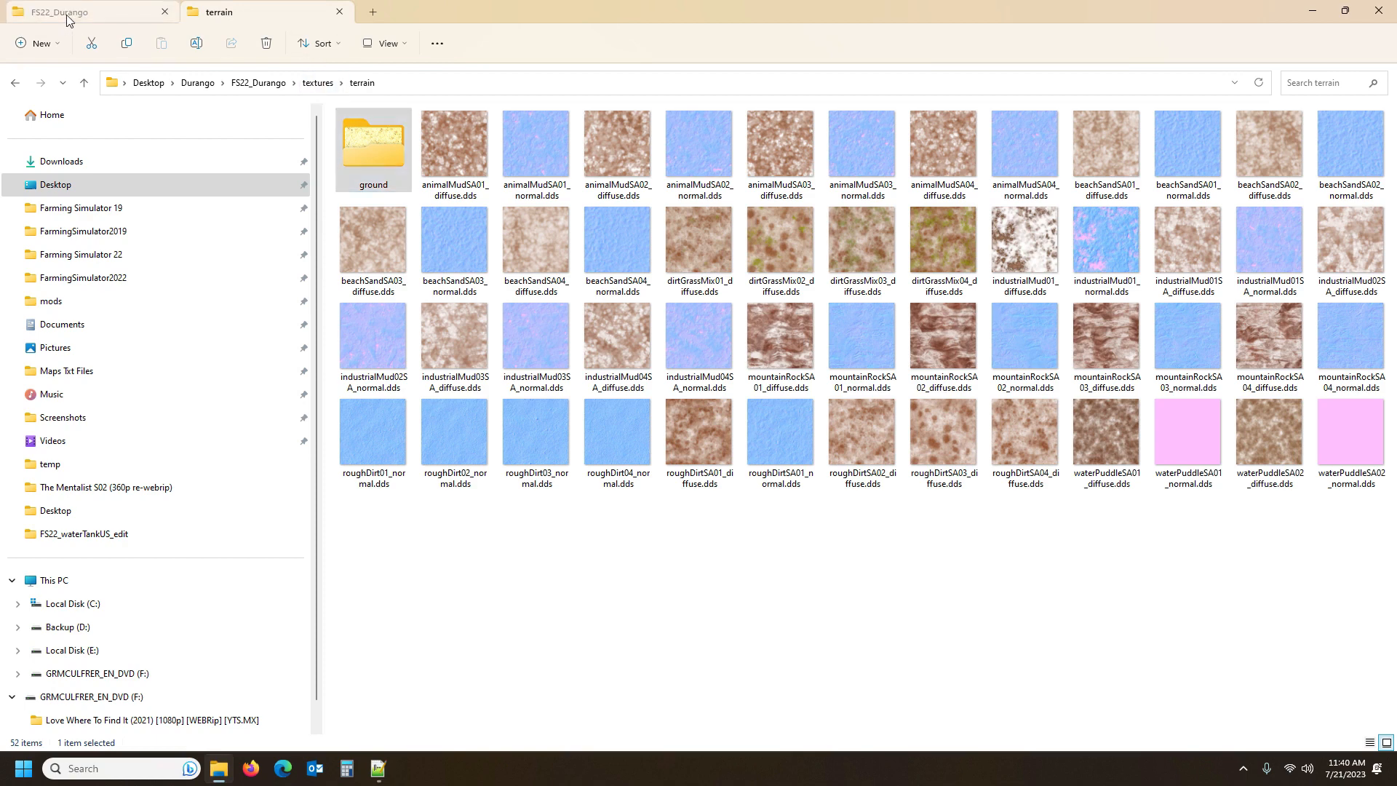
pyautogui.click(44, 12)
pyautogui.doubleClick(405, 159)
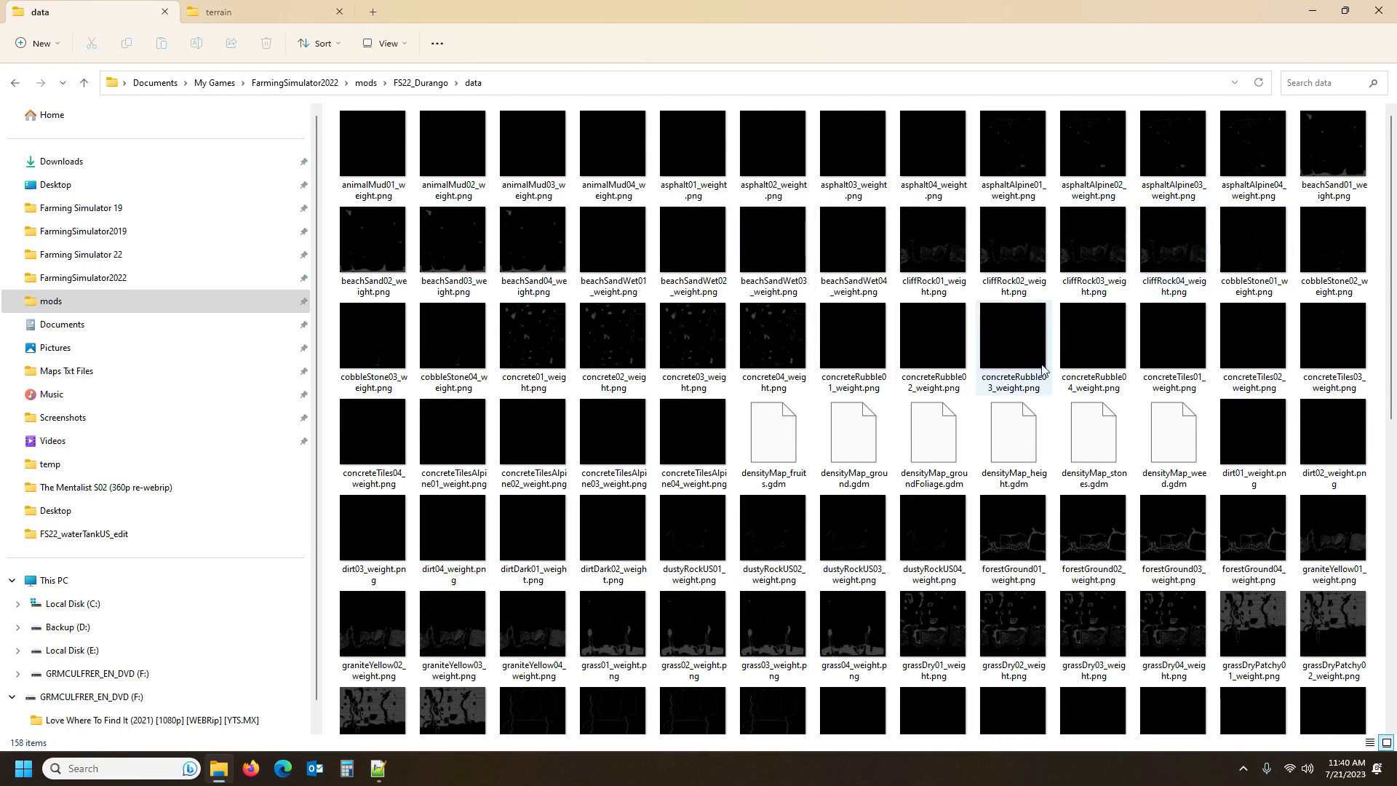
pyautogui.scroll(-5, 1044, 384)
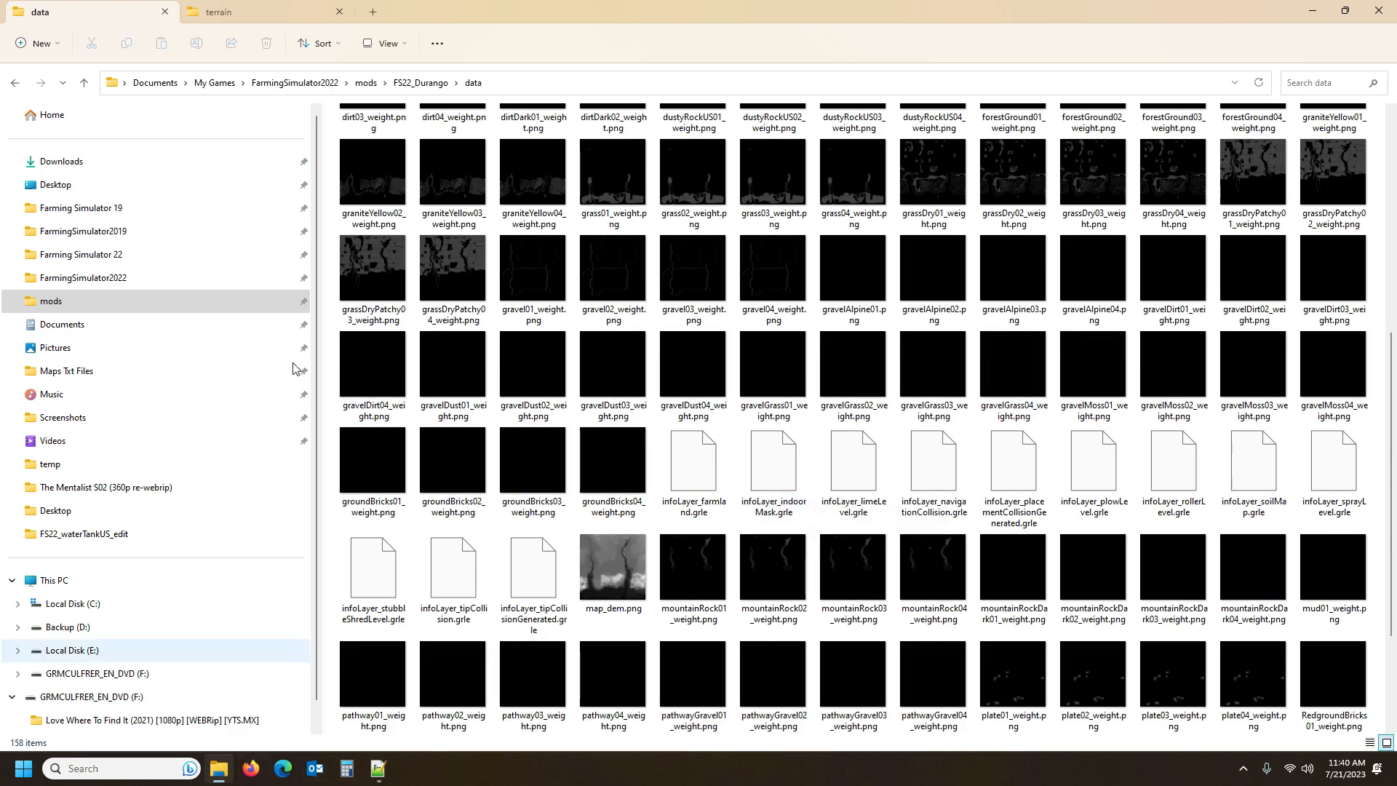
# Return to the FS22_Durango mod folder and open map.i3d in GIANTS Editor version 9.0.4
pyautogui.click(420, 82)
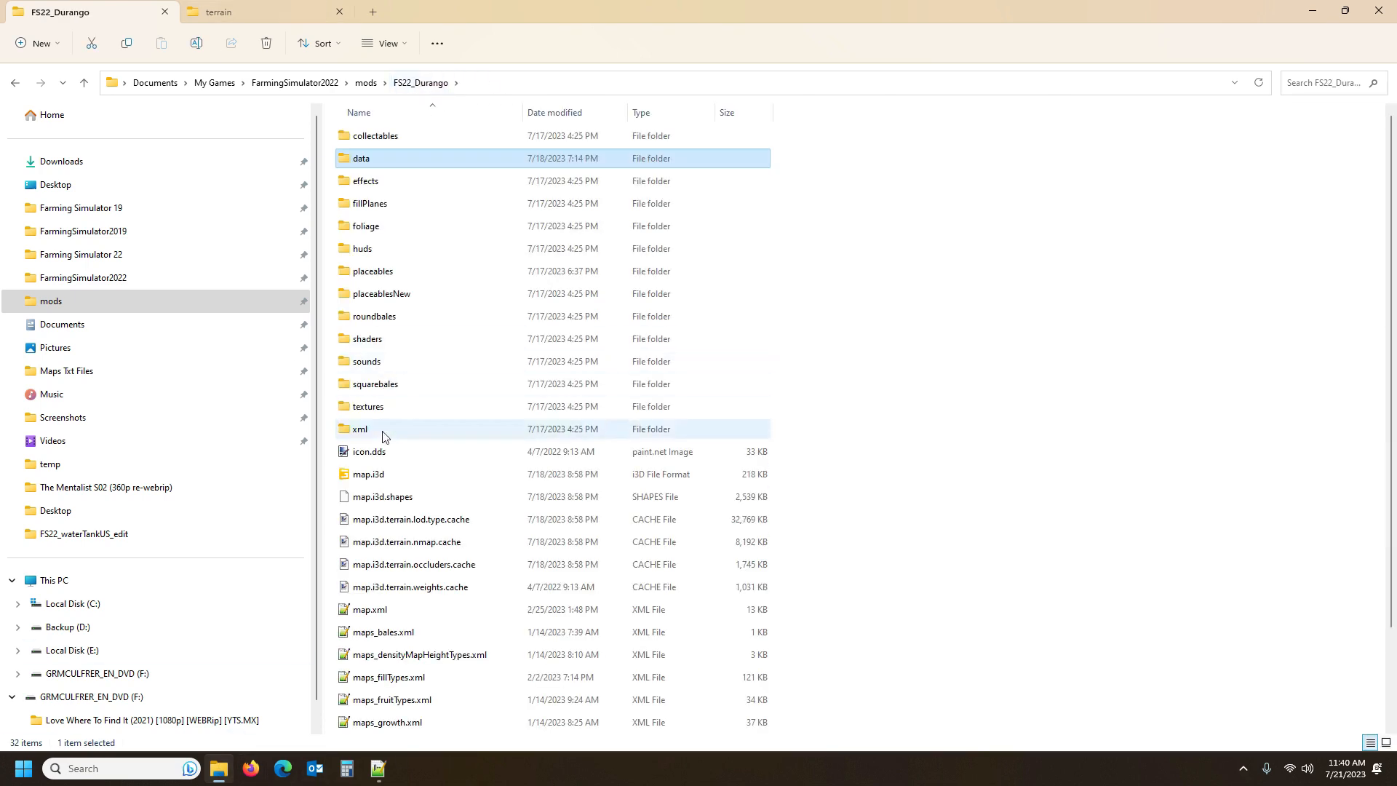
pyautogui.doubleClick(393, 476)
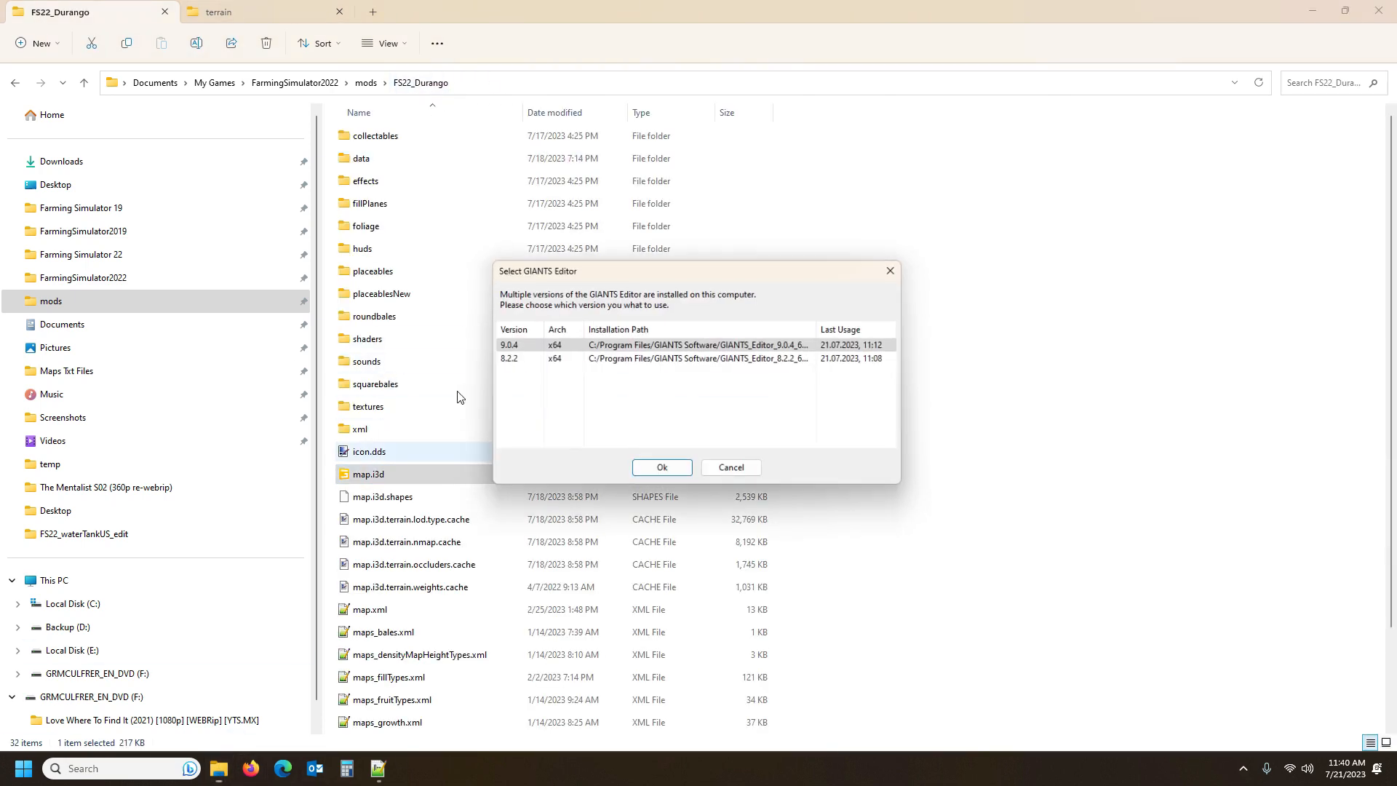
pyautogui.click(659, 472)
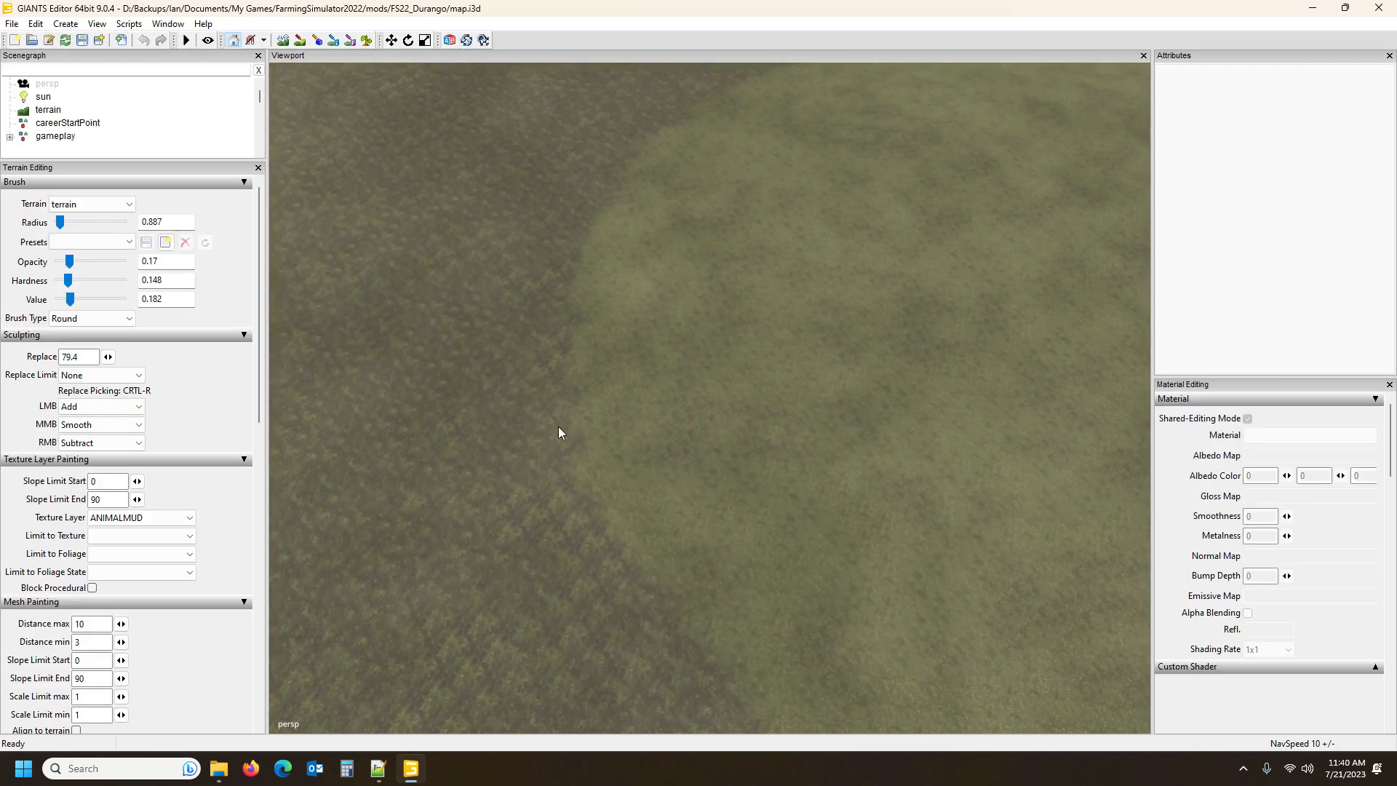
# Enable terrain texture painting to check the ground against the GRASSDRYPATCHY and GRASSDRY layers, and close map.i3d without saving
pyautogui.moveTo(559, 429)
pyautogui.mouseDown()
pyautogui.moveTo(645, 293)
pyautogui.moveTo(782, 323)
pyautogui.moveTo(801, 375)
pyautogui.moveTo(515, 515)
pyautogui.moveTo(453, 455)
pyautogui.moveTo(483, 416)
pyautogui.moveTo(469, 487)
pyautogui.moveTo(492, 478)
pyautogui.moveTo(389, 590)
pyautogui.moveTo(514, 561)
pyautogui.mouseUp()
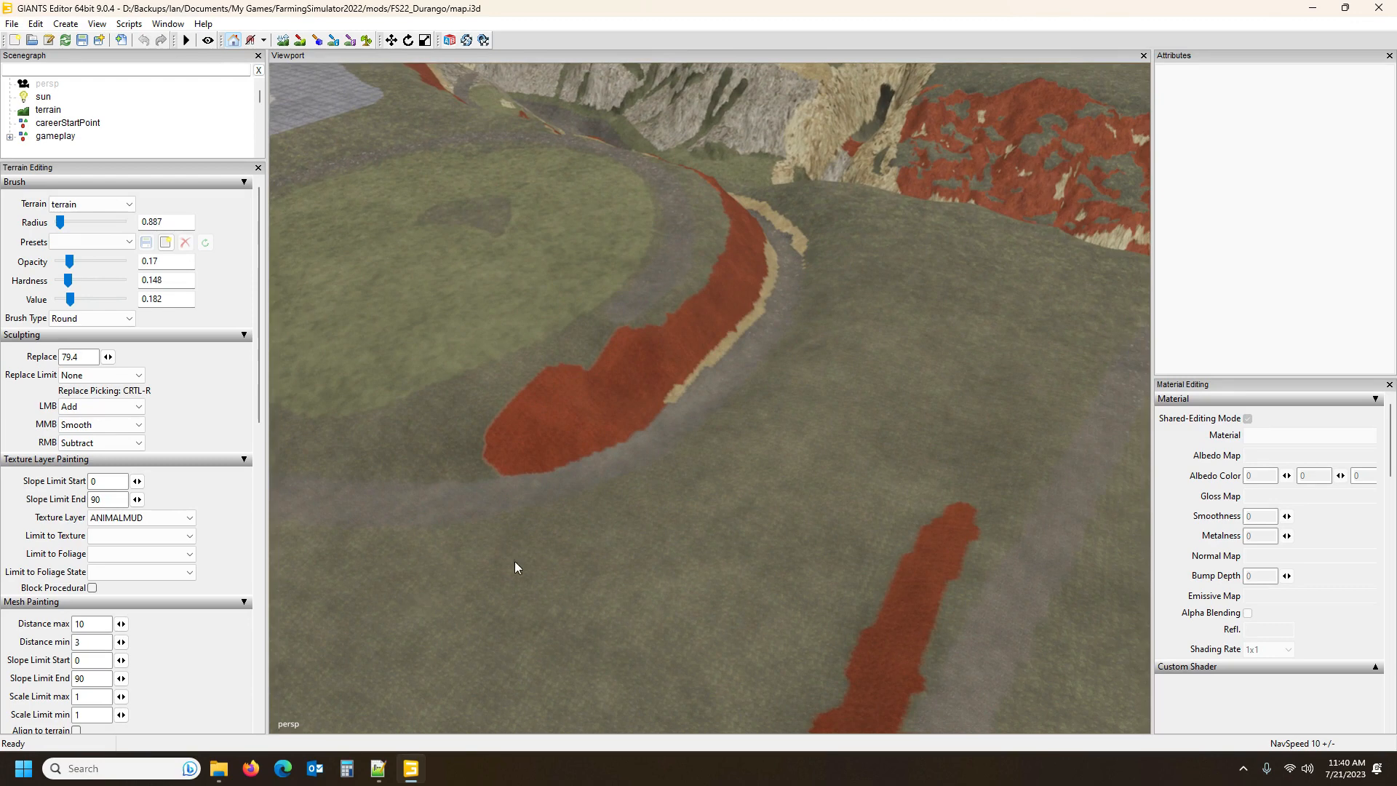
pyautogui.click(301, 41)
pyautogui.hotkey('ctrl', 't')
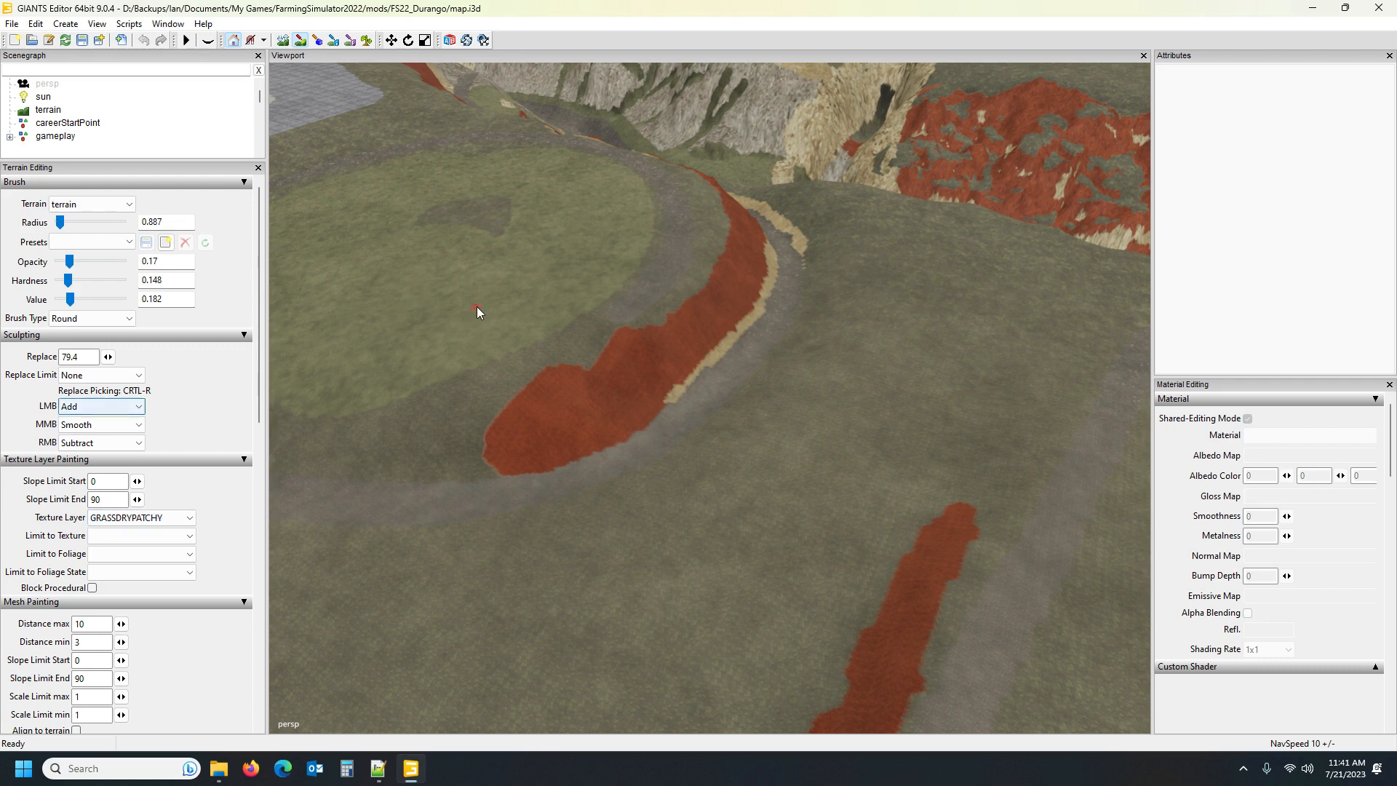
pyautogui.press('Up')
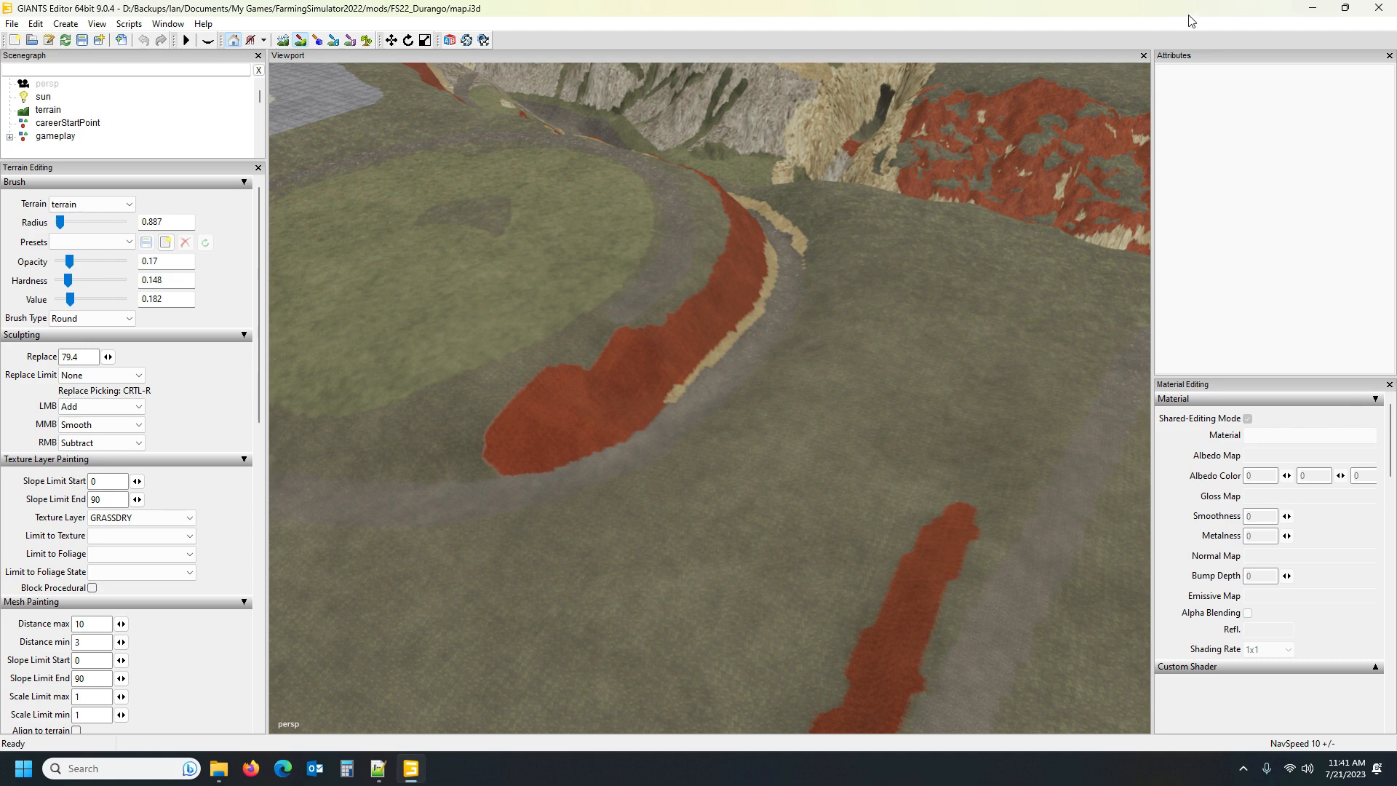
pyautogui.click(1379, 7)
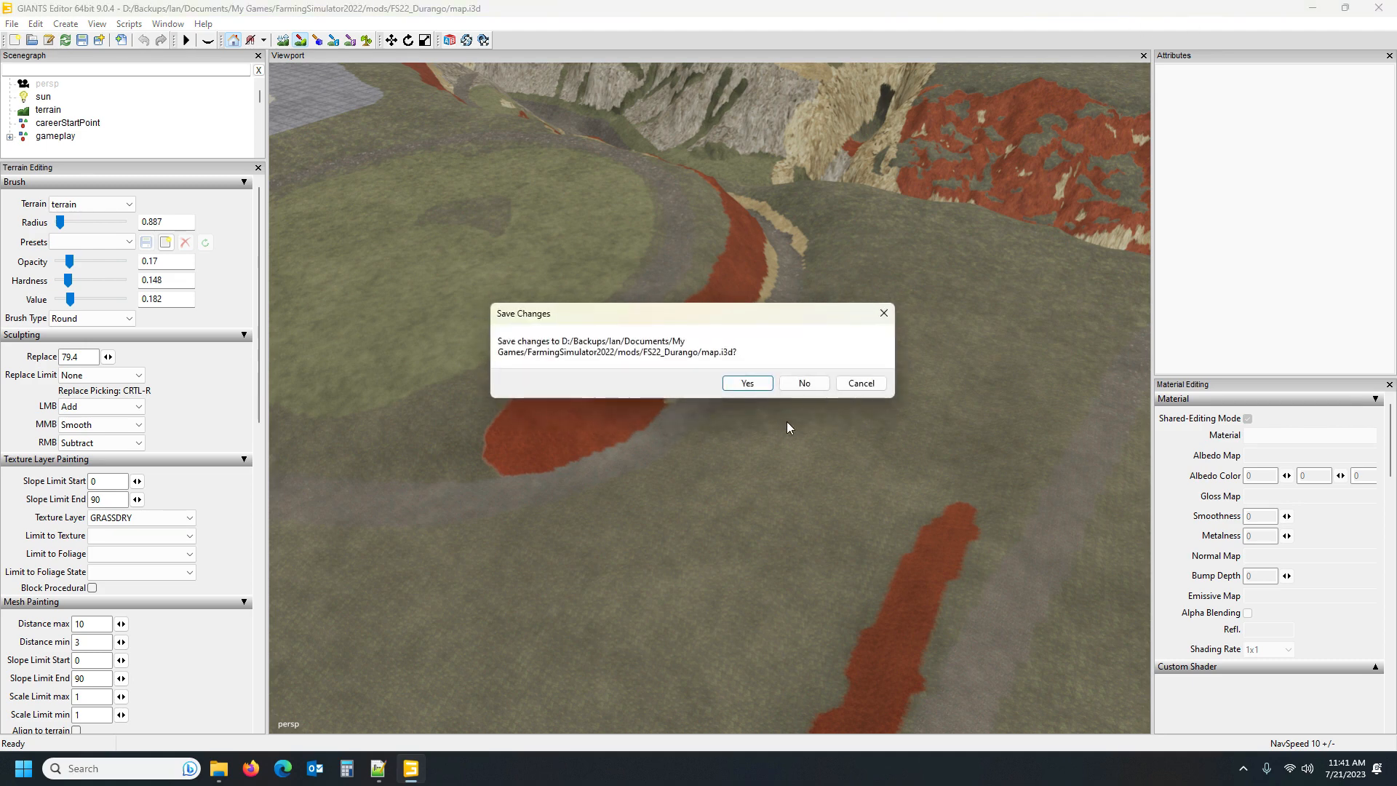
pyautogui.click(806, 387)
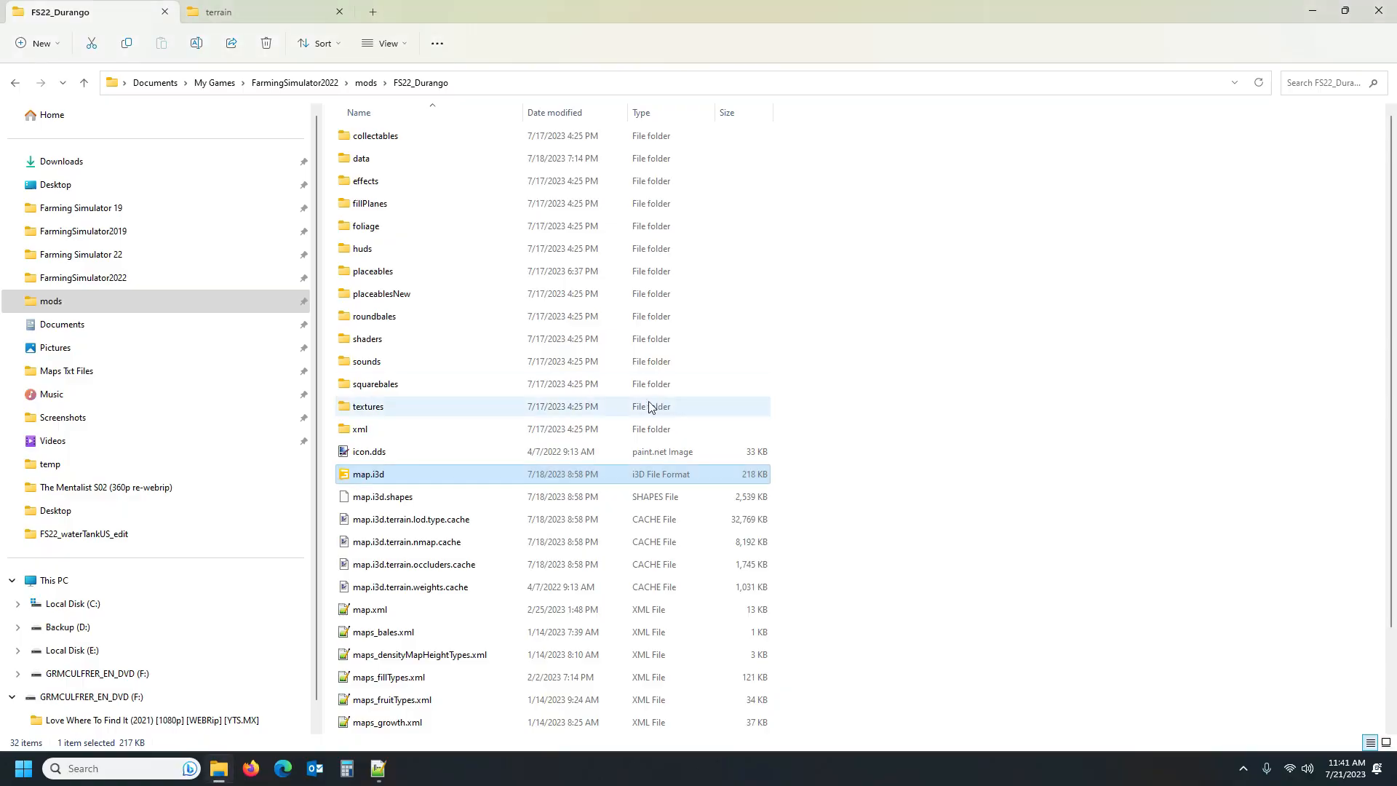
# Examine the texture images in the textures/terrain folder of the desktop copy of FS22_Durango
pyautogui.click(227, 12)
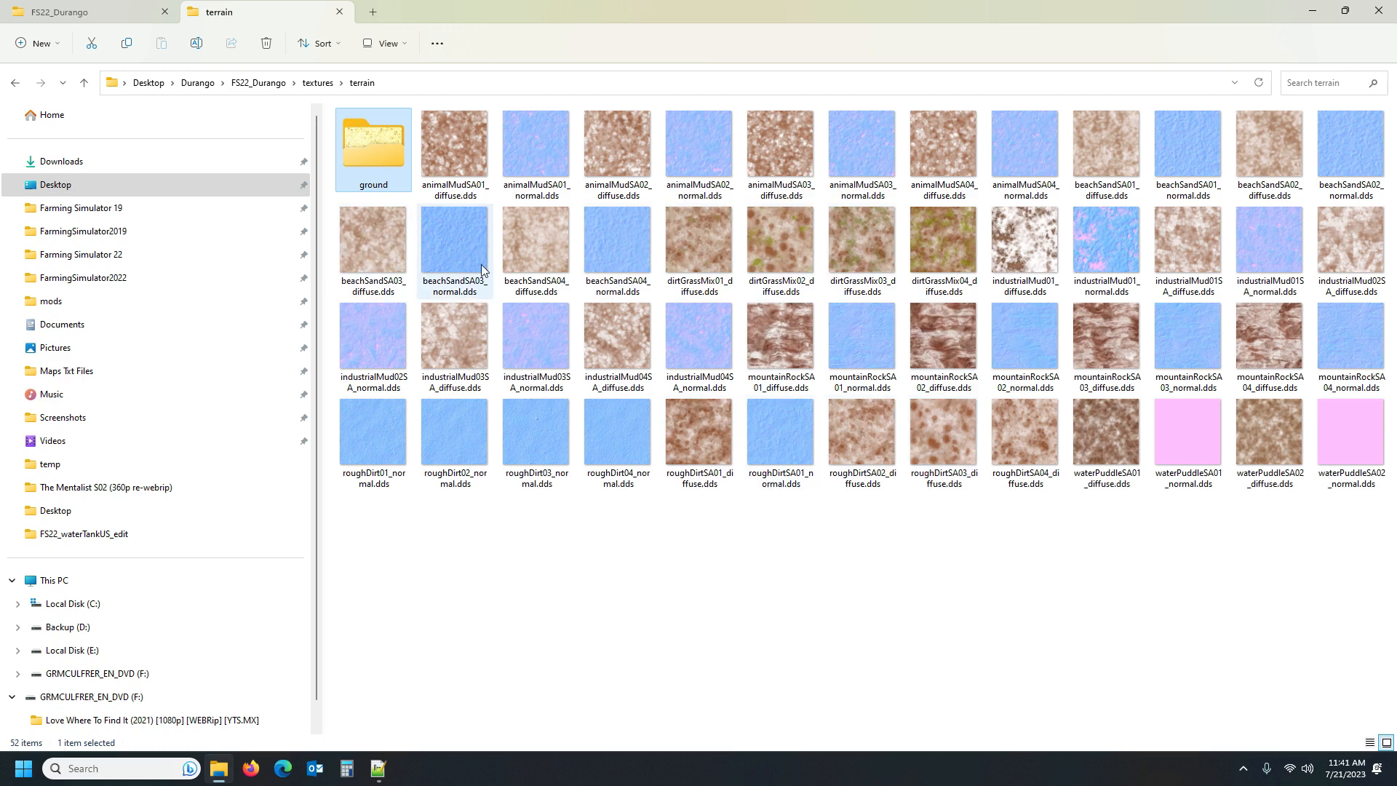
pyautogui.moveTo(482, 268)
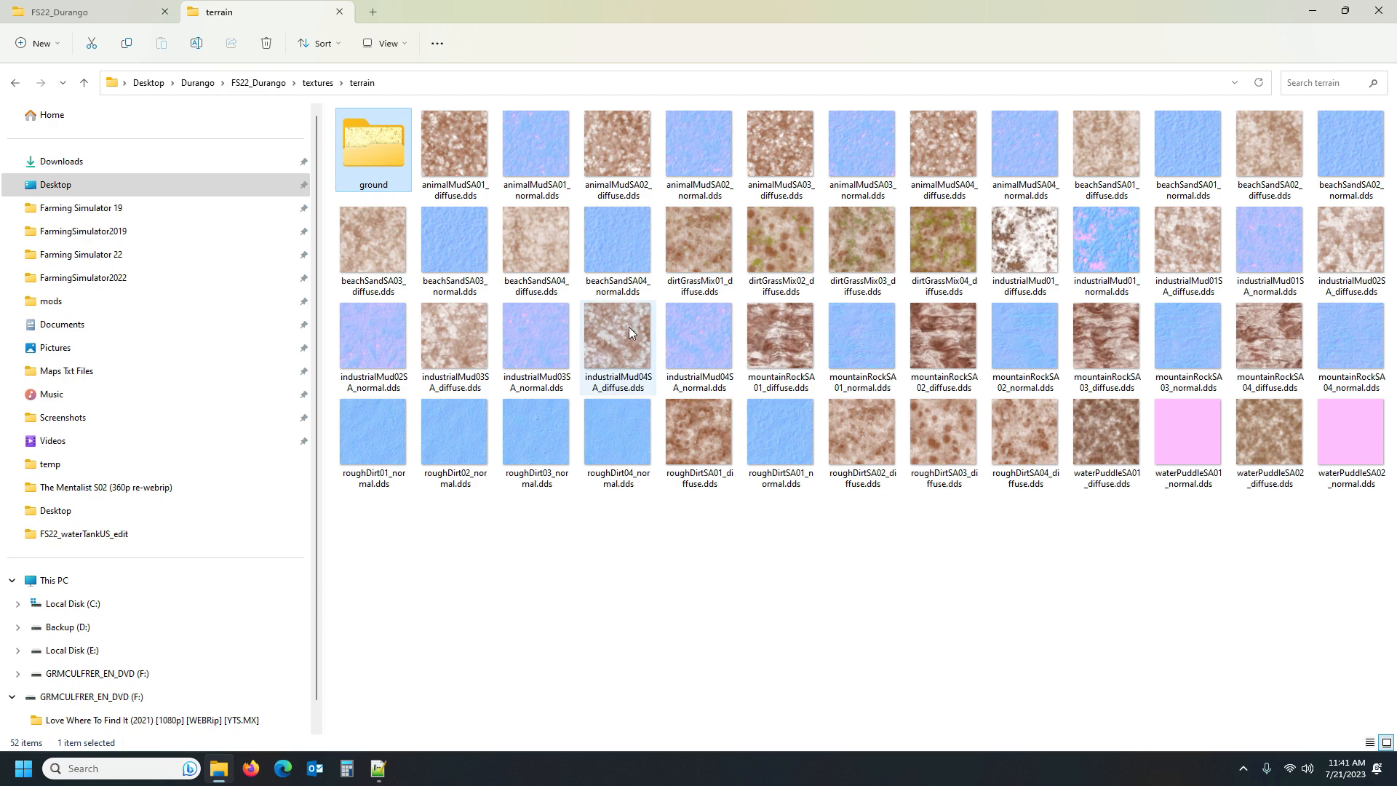
pyautogui.moveTo(629, 326)
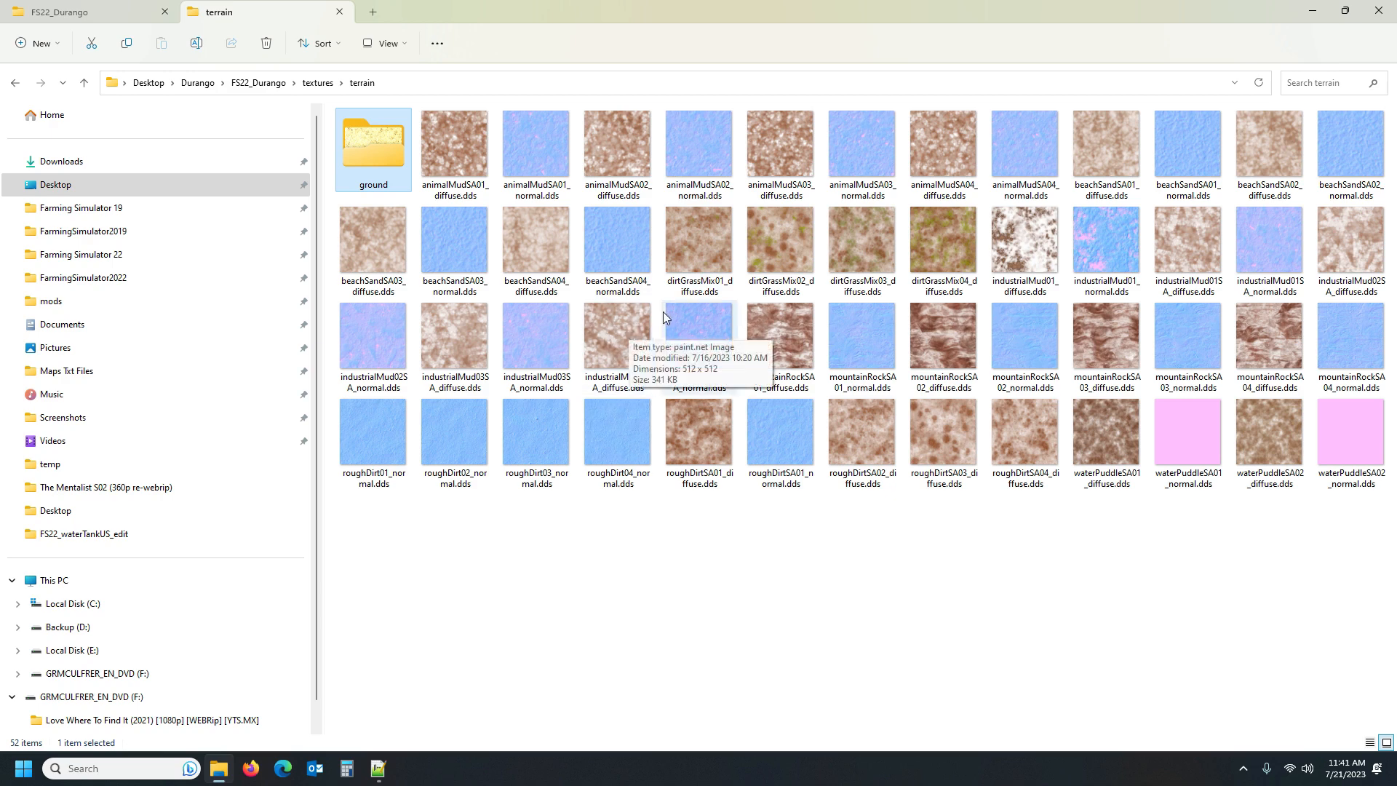
pyautogui.moveTo(843, 242)
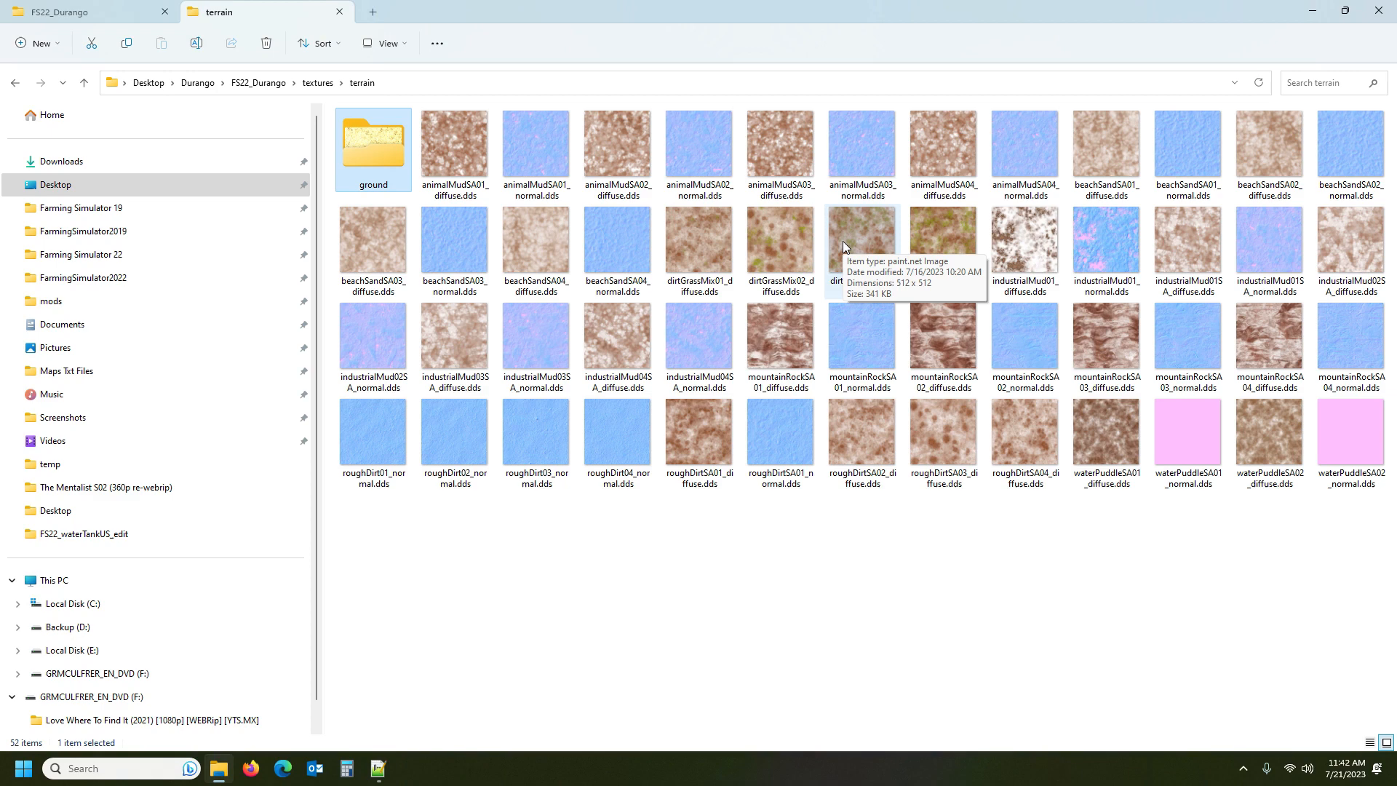
pyautogui.moveTo(379, 770)
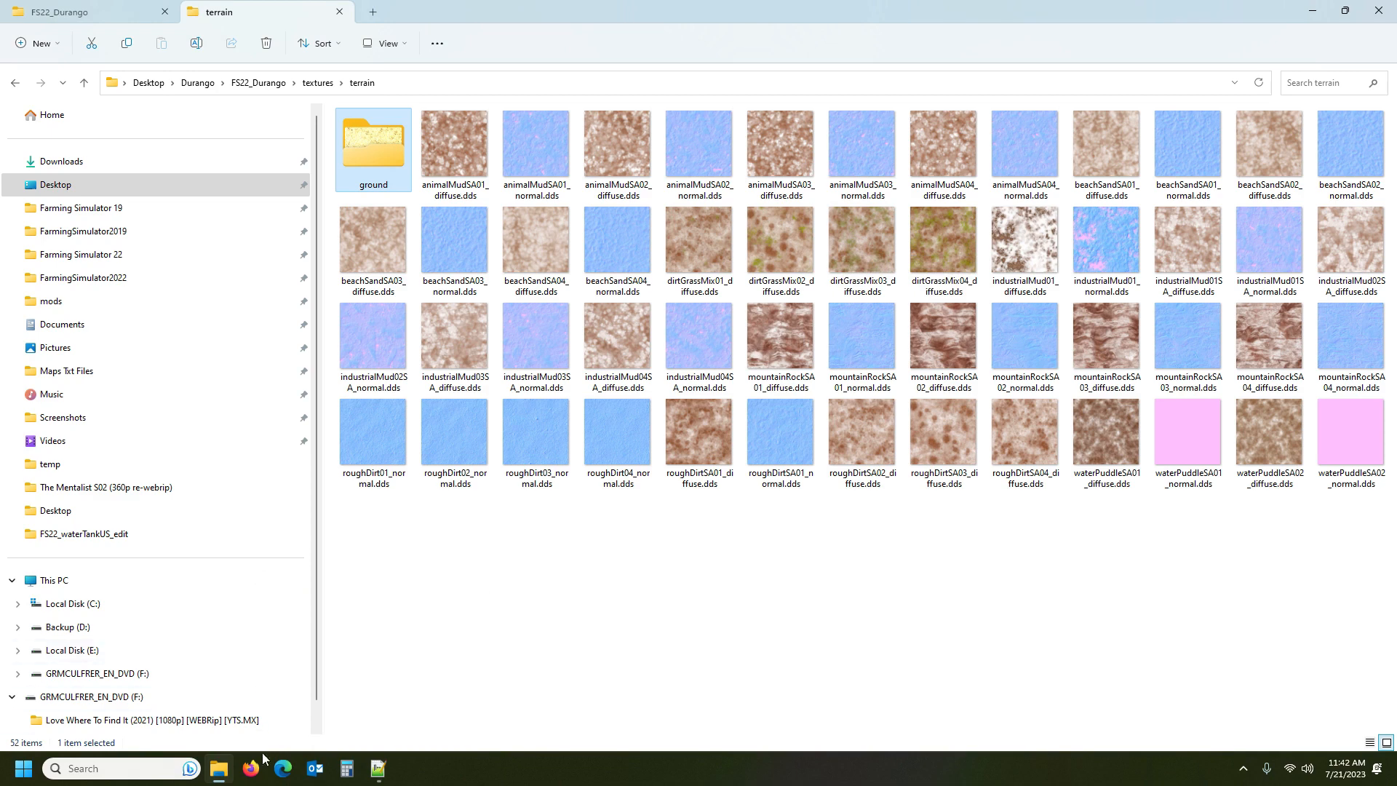
pyautogui.moveTo(222, 774)
# Go back to the desktop FS22_Durango folder and open Durango.i3d in GIANTS Editor version 9.0.4
pyautogui.click(258, 83)
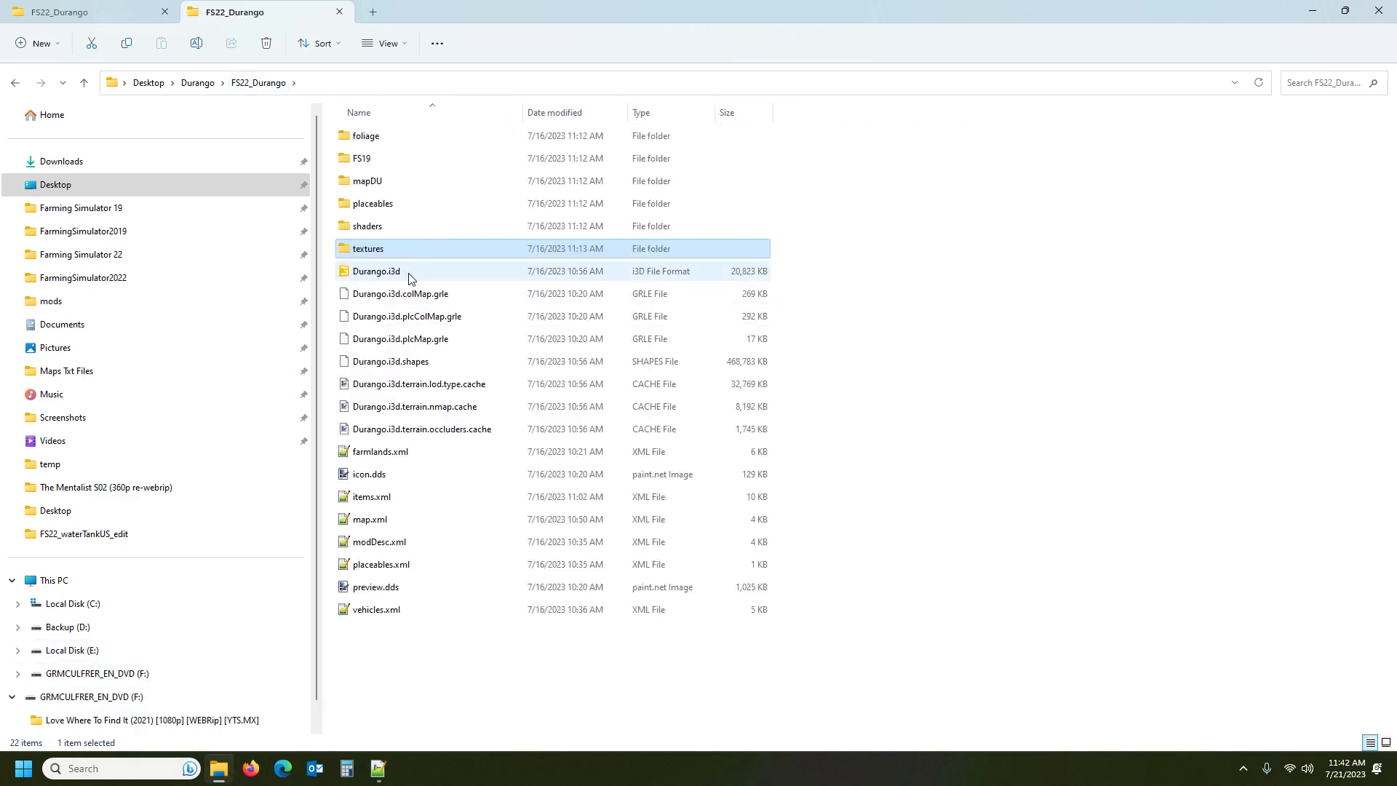
pyautogui.doubleClick(409, 273)
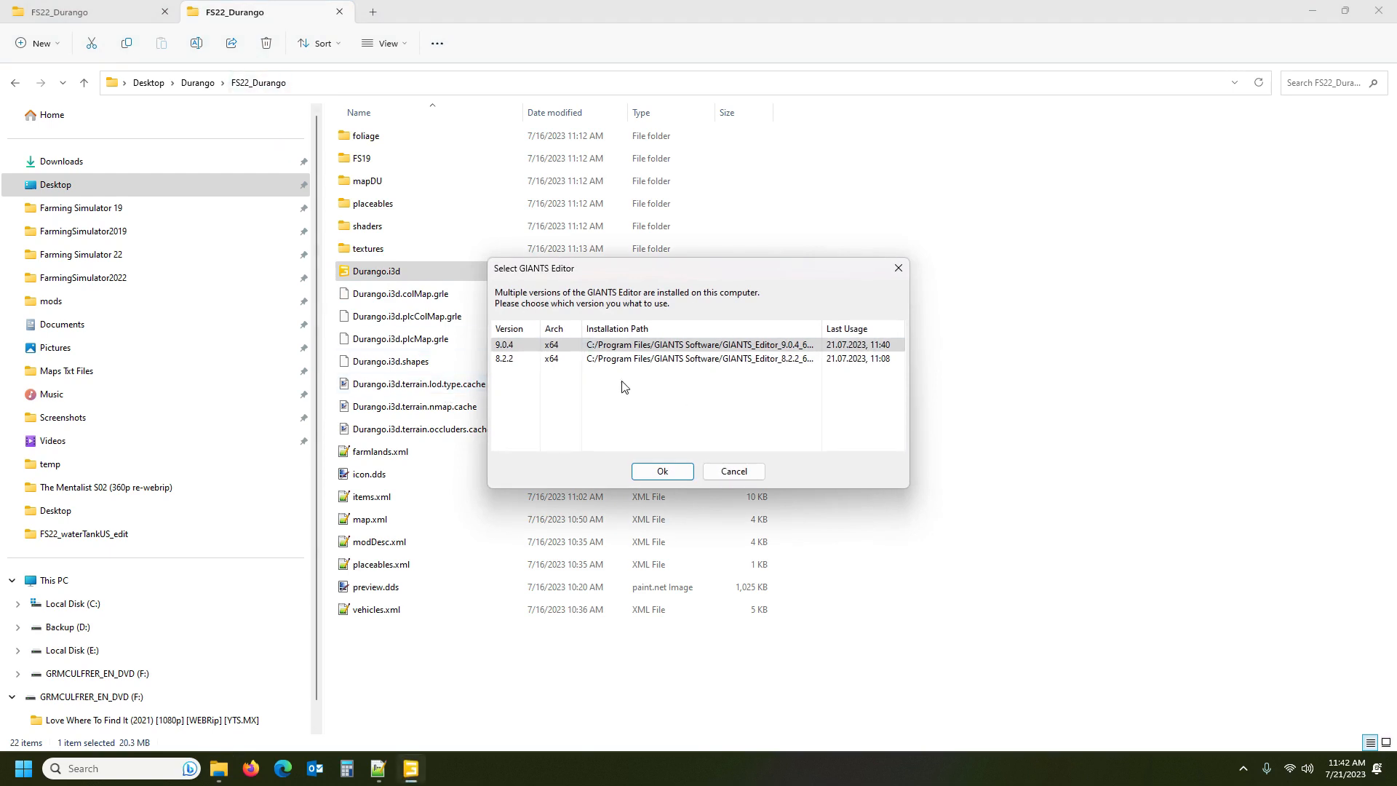
pyautogui.click(662, 473)
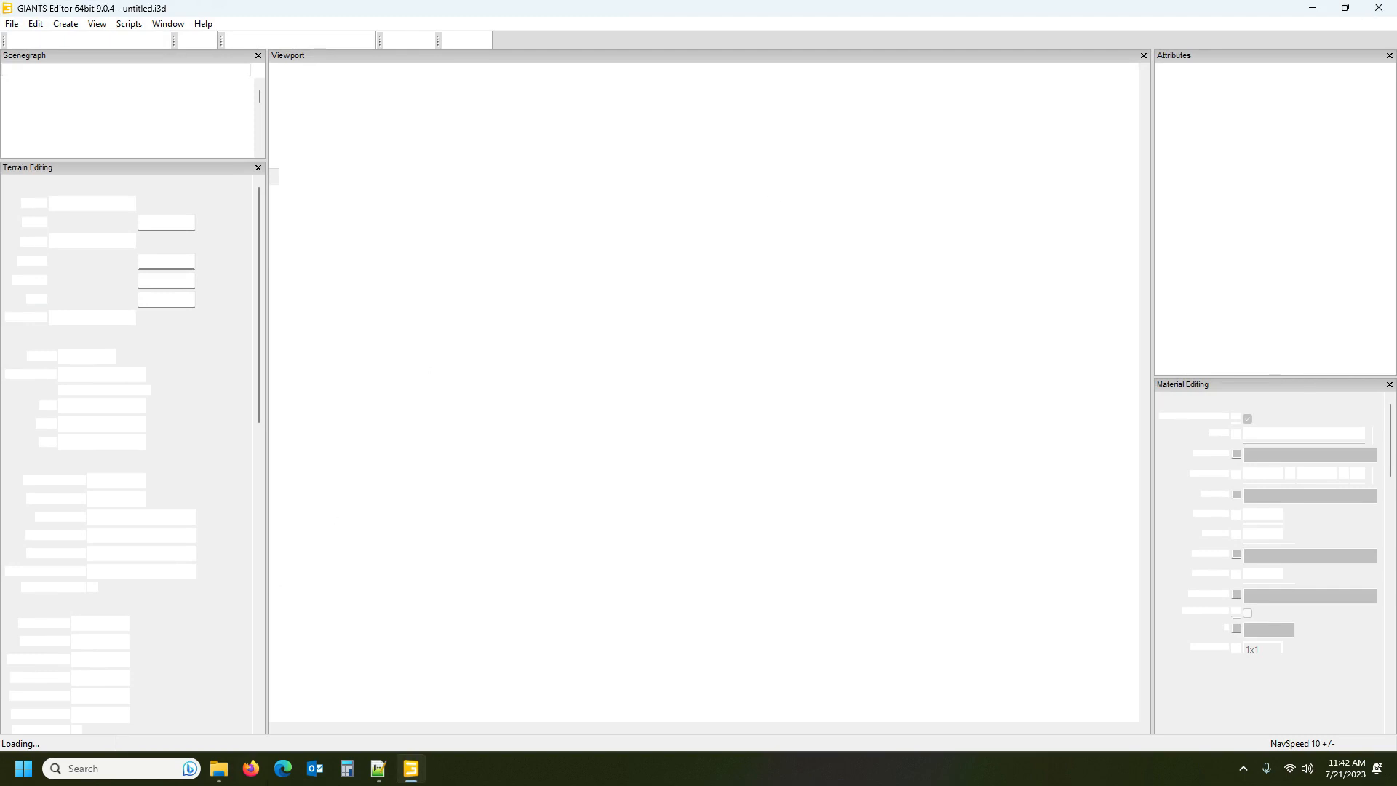
# Switch to Notepad++ and search the FS19 Durango.i3d for fileId="41"
pyautogui.click(379, 769)
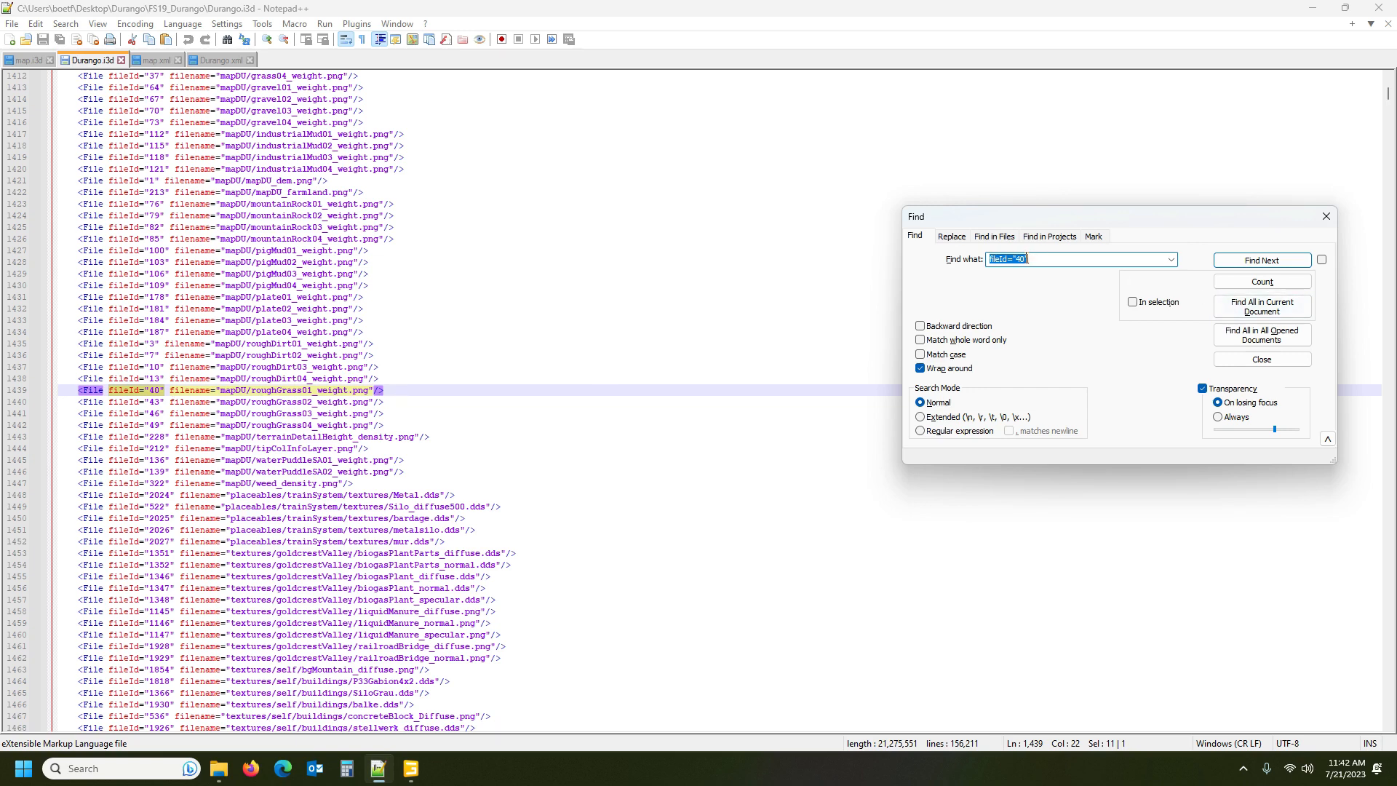
pyautogui.click(1022, 259)
pyautogui.press('Delete')
pyautogui.write('1')
pyautogui.click(1261, 260)
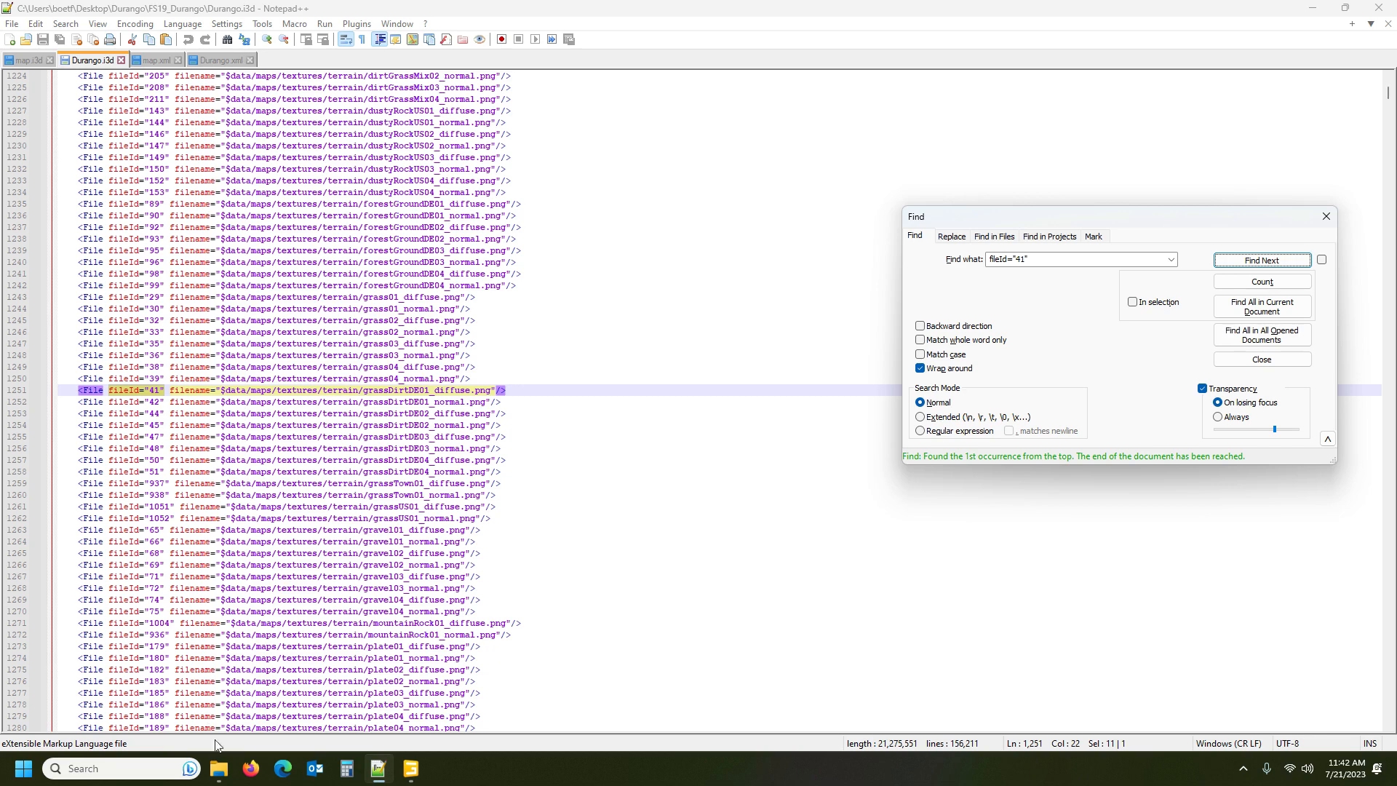
# Check the textures/terrain folder of FS22_Durango in File Explorer against the texture entries in Notepad++, and close the Find dialog
pyautogui.click(218, 768)
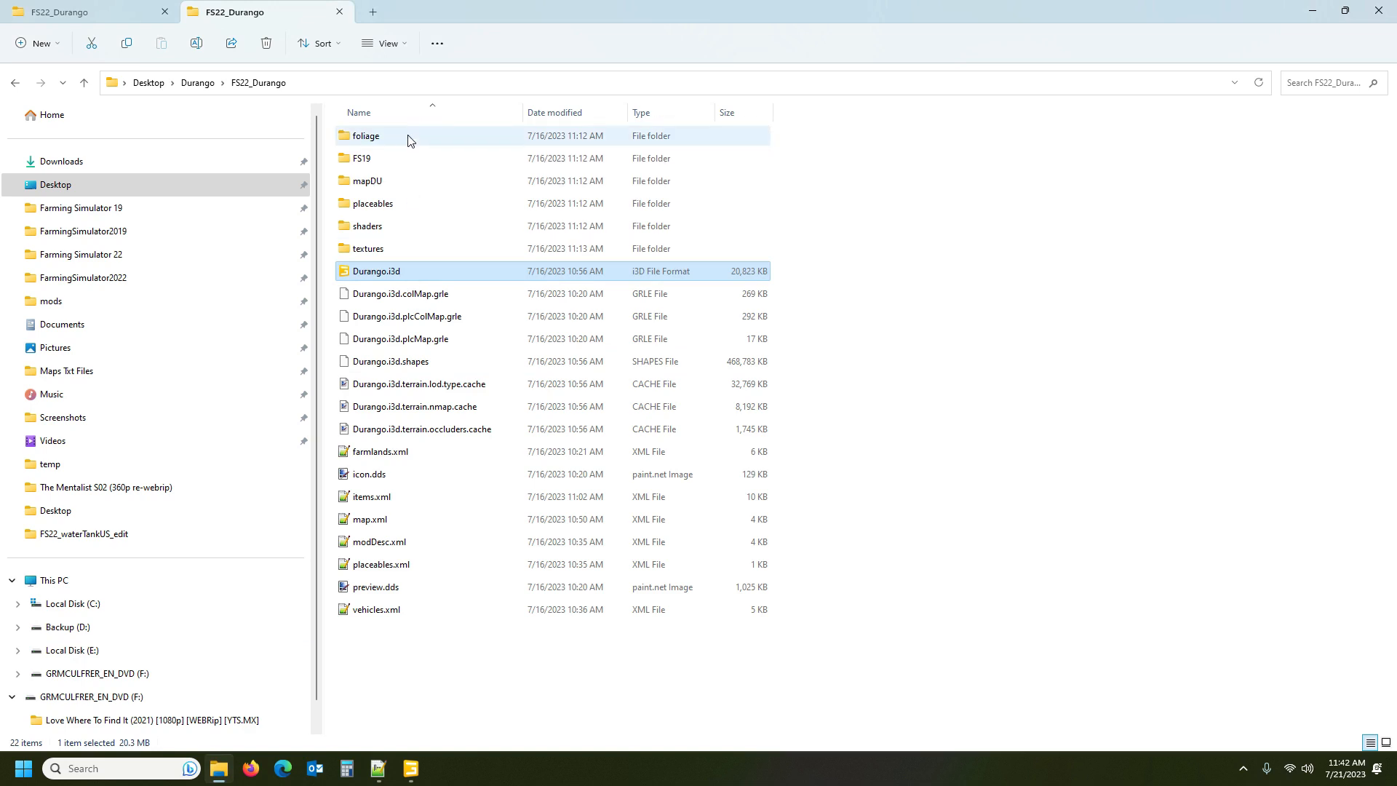
pyautogui.doubleClick(414, 249)
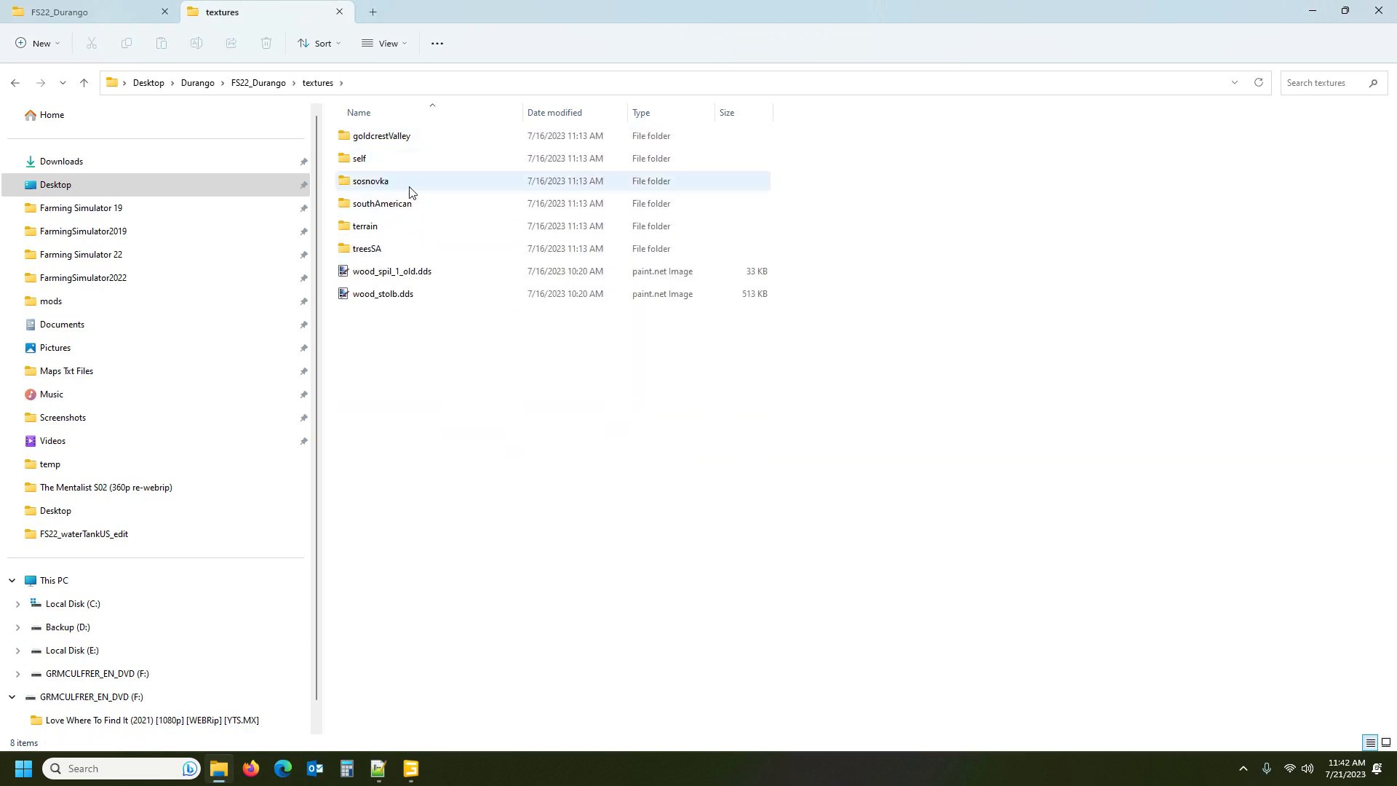
pyautogui.doubleClick(408, 226)
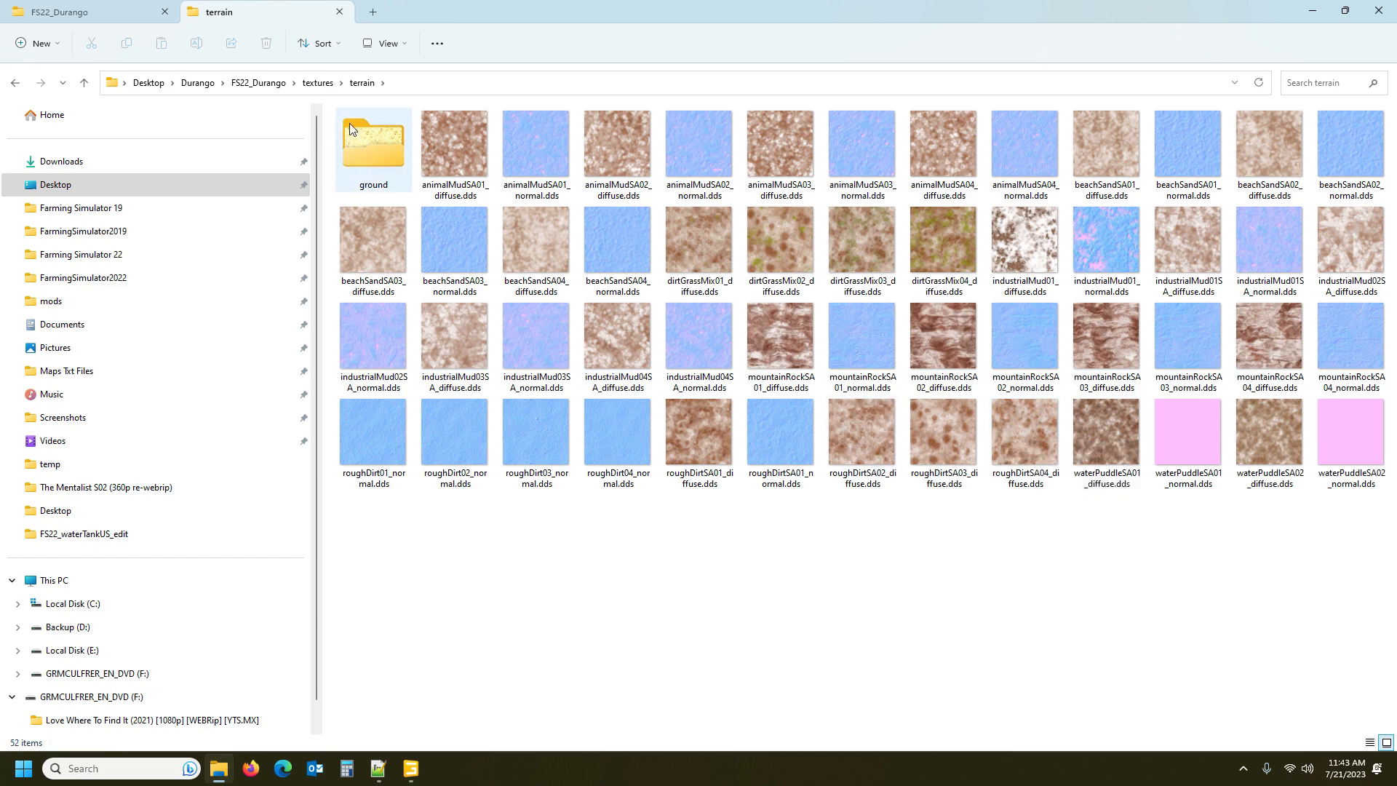
pyautogui.click(378, 768)
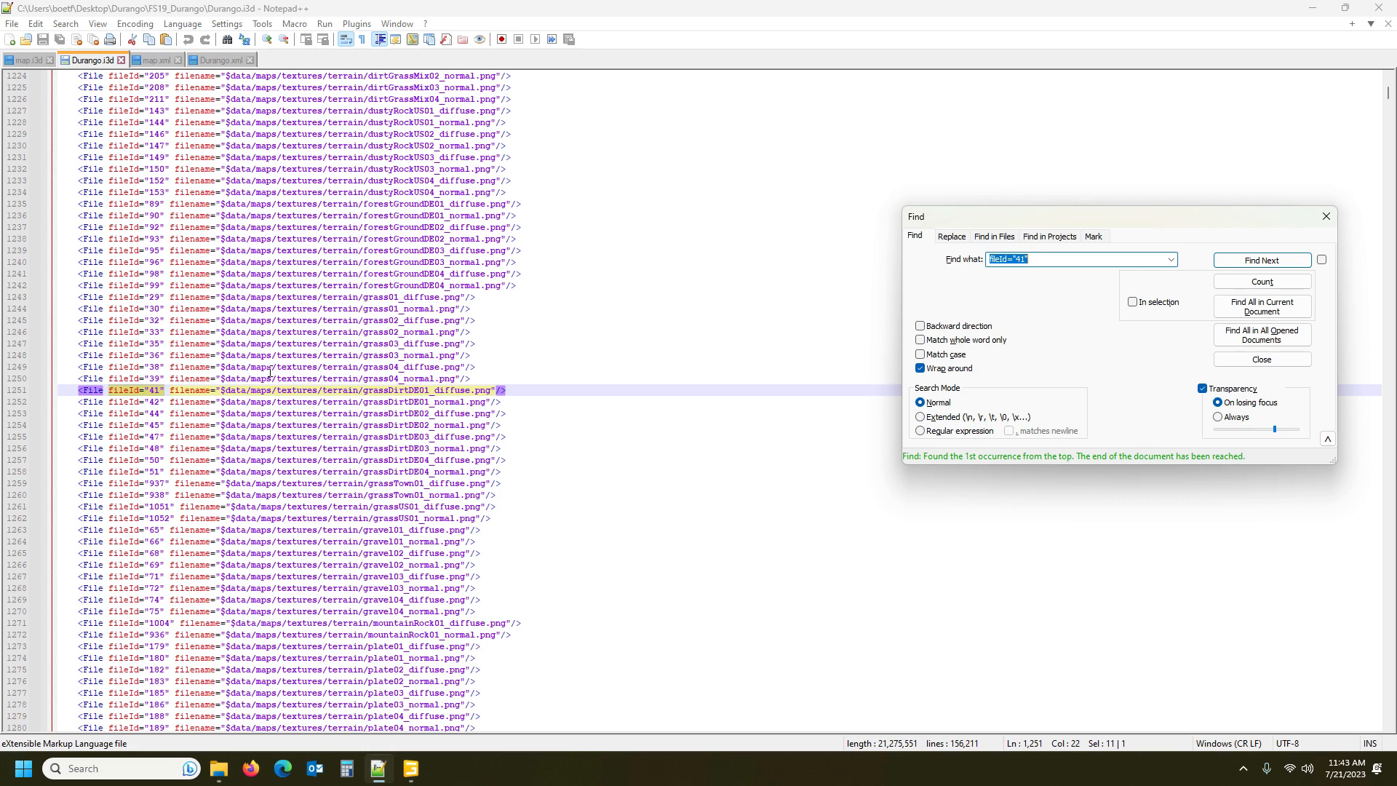
pyautogui.click(1326, 216)
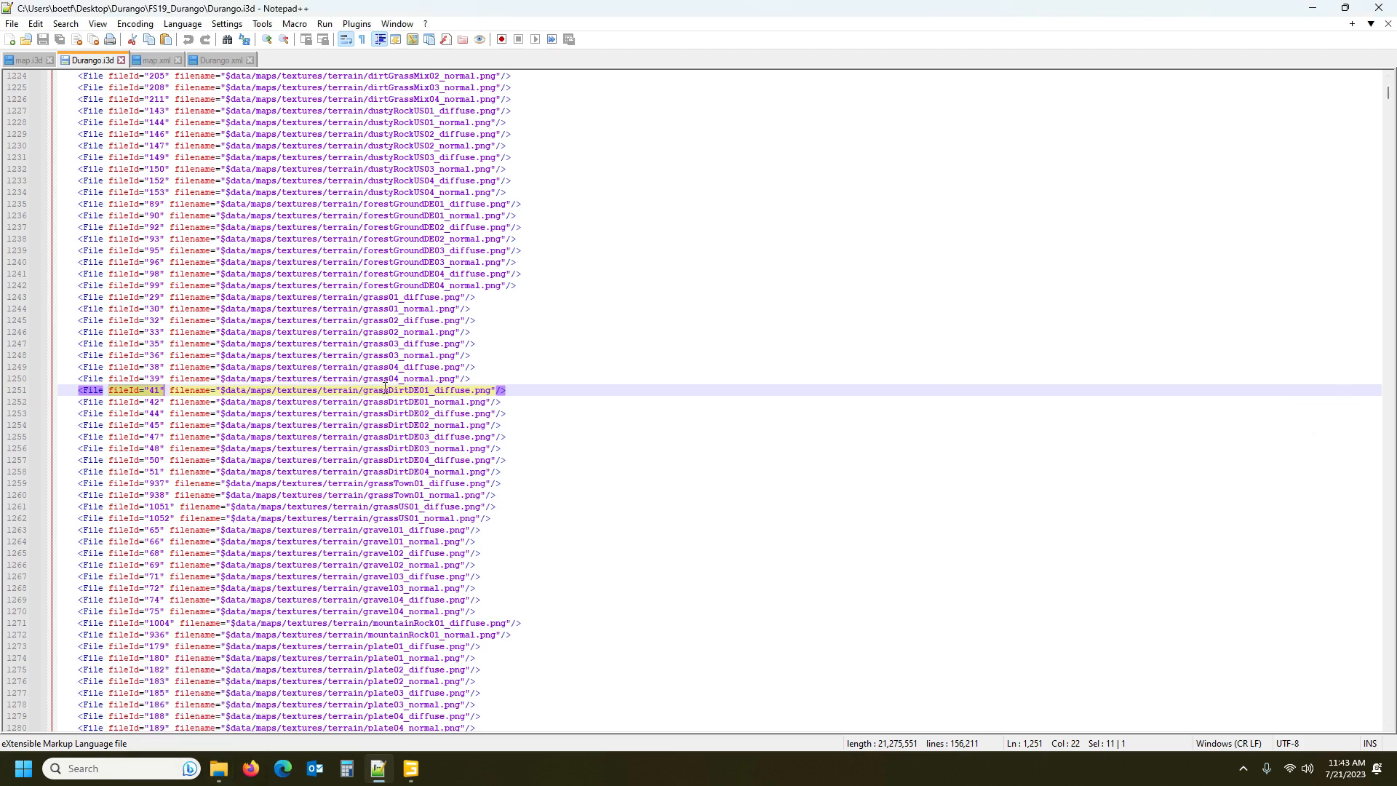
# Switch to File Explorer and open Desktop/Mapstuff/terrain stuff/fs19 ground textures converted in a new tab
pyautogui.click(220, 769)
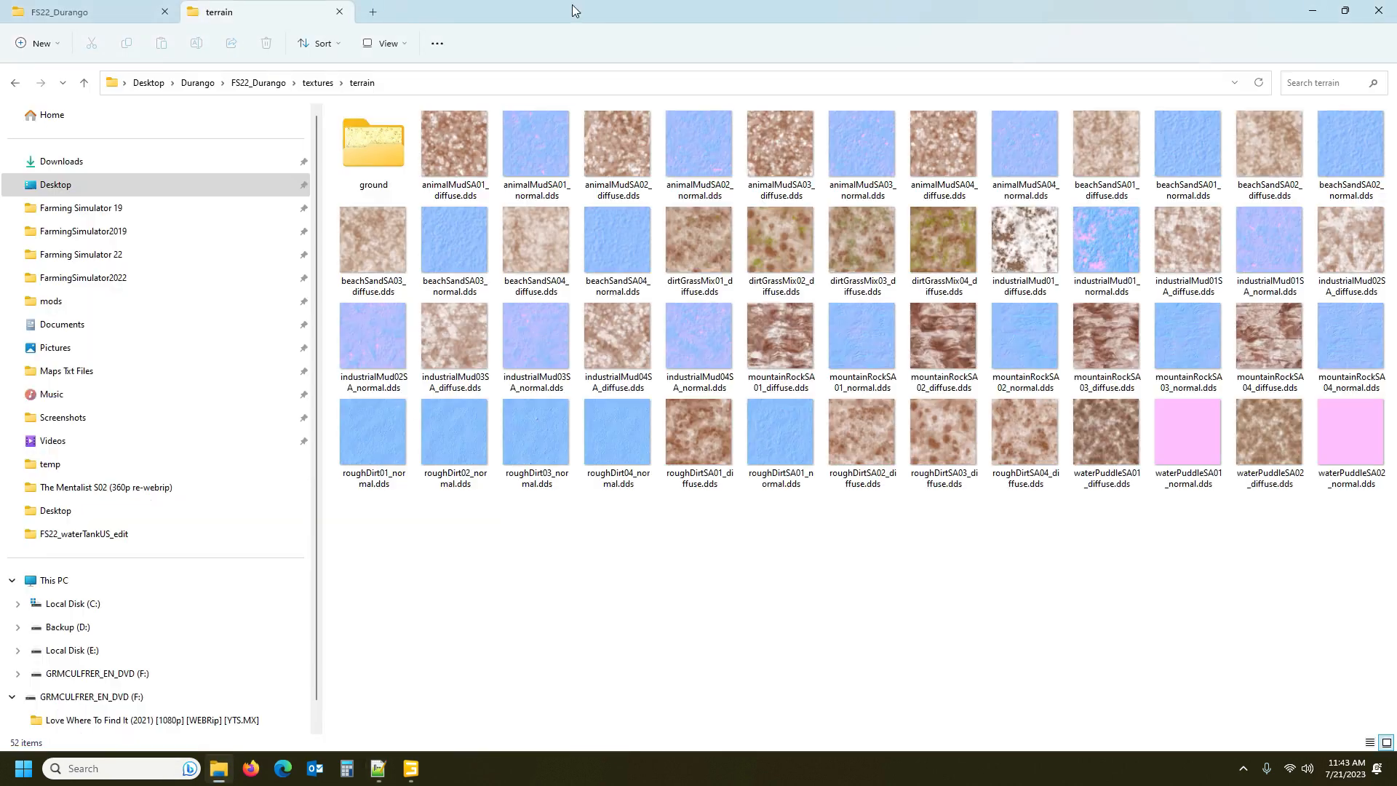
pyautogui.click(373, 13)
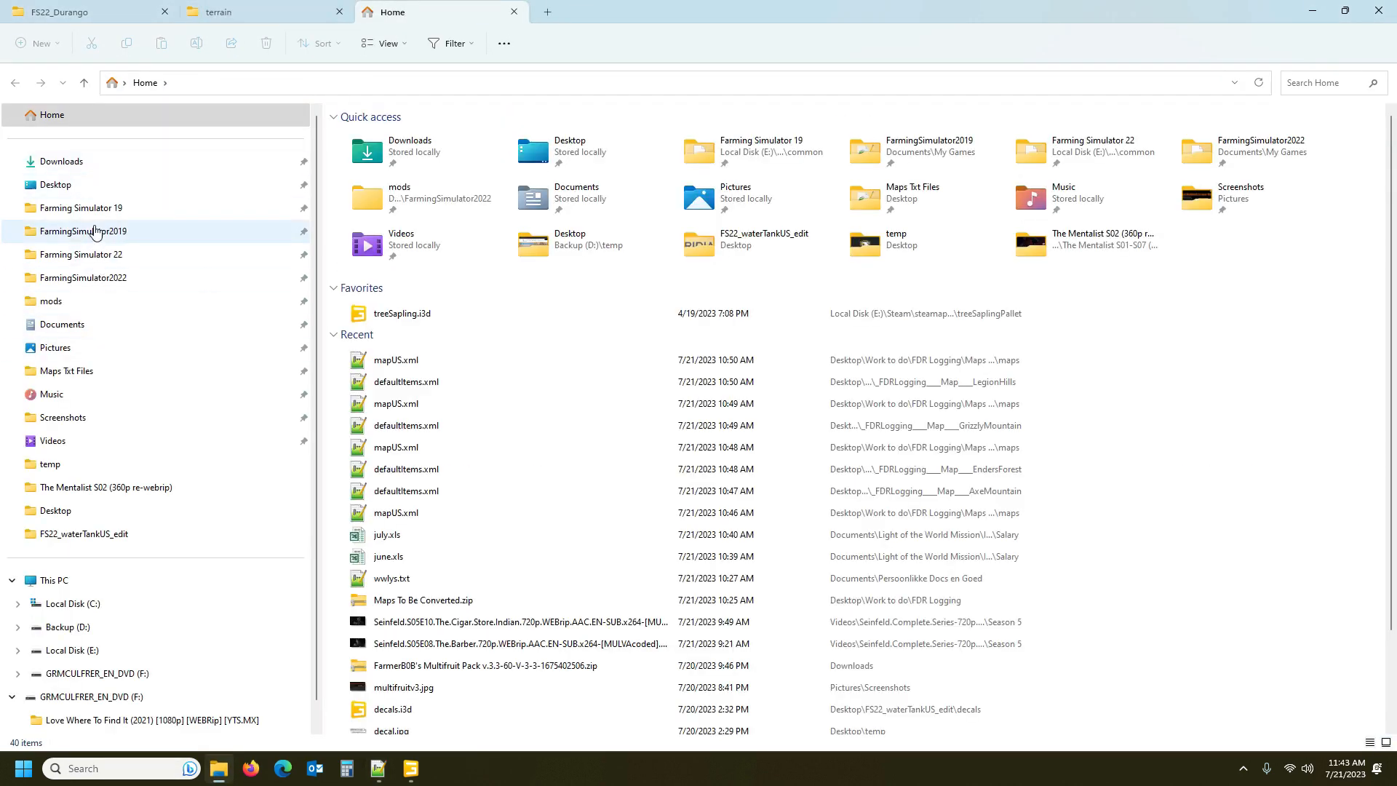
pyautogui.click(73, 191)
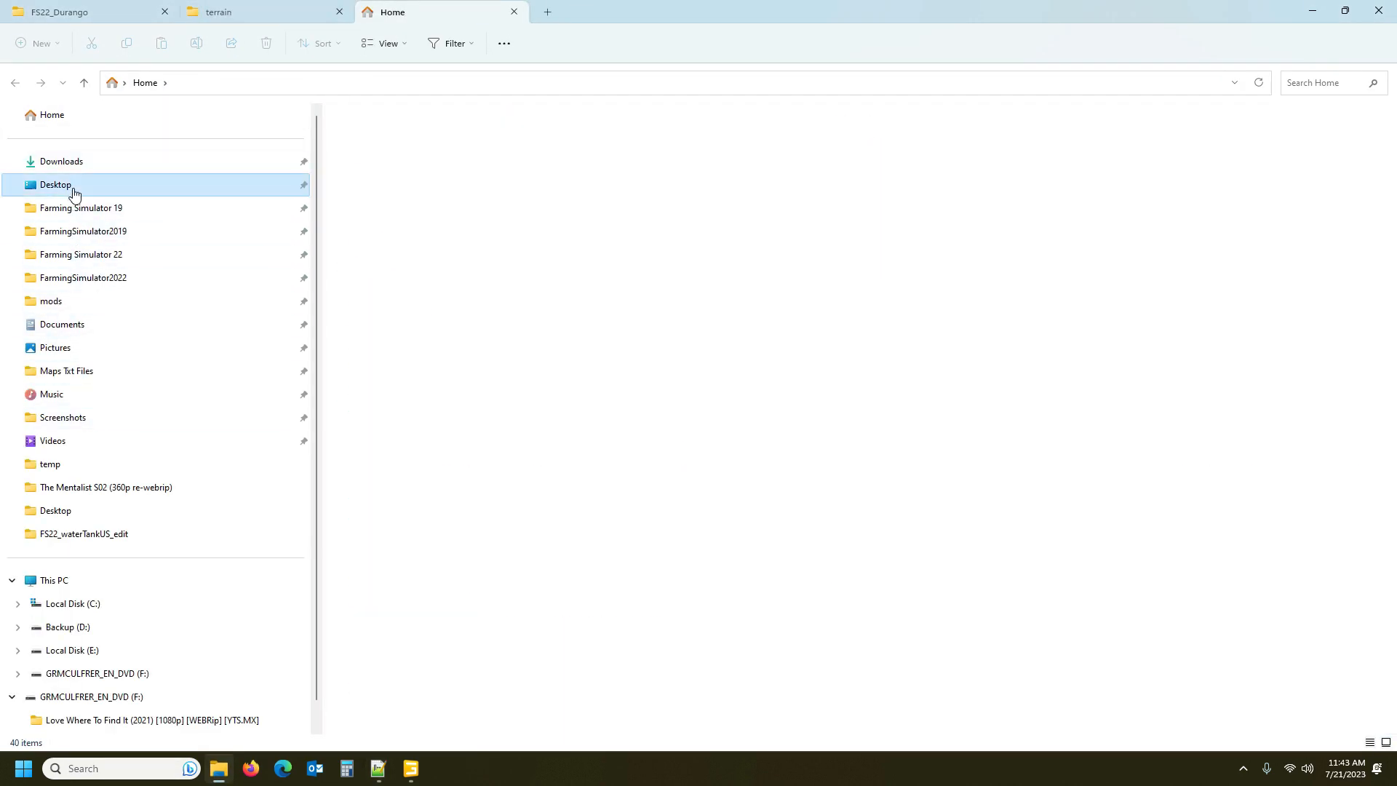
pyautogui.scroll(-4, 399, 328)
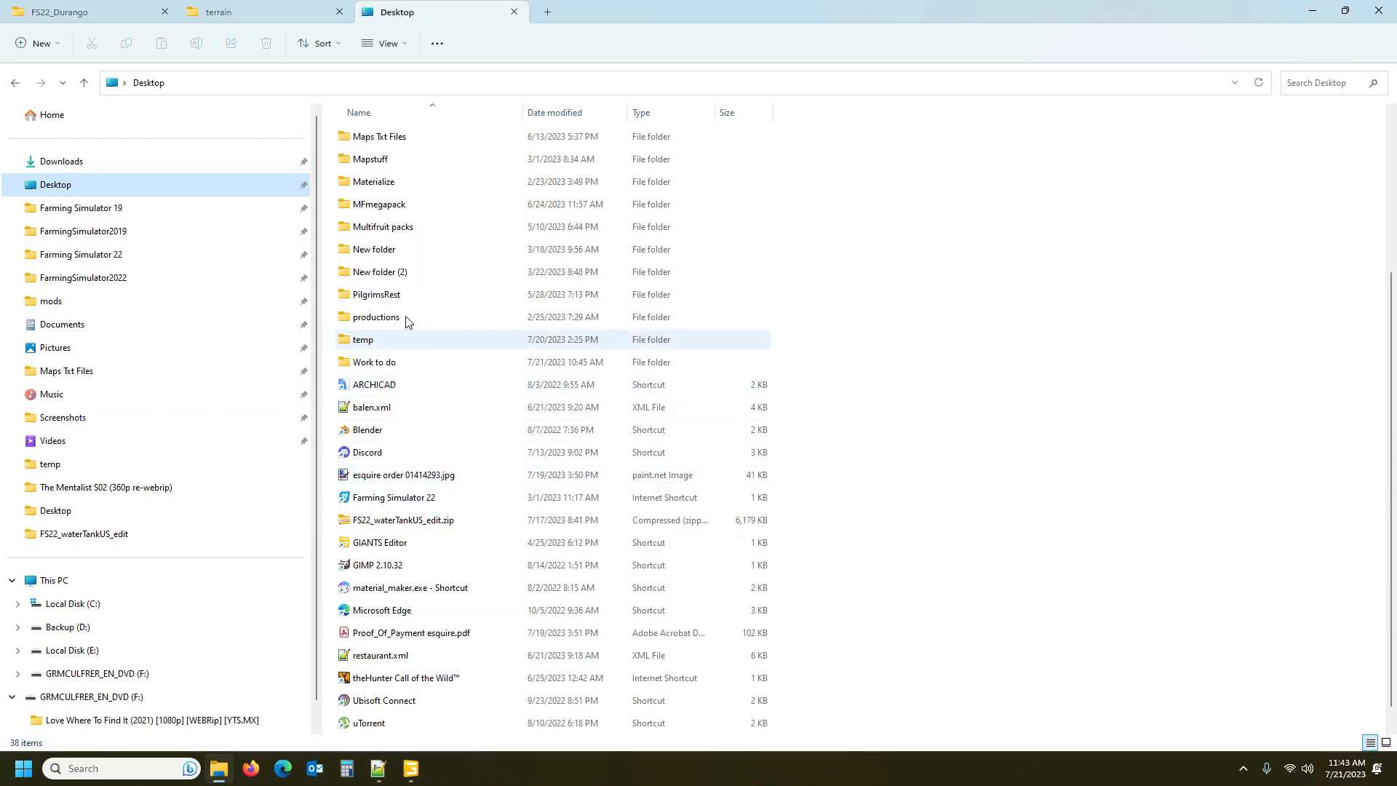
pyautogui.doubleClick(393, 159)
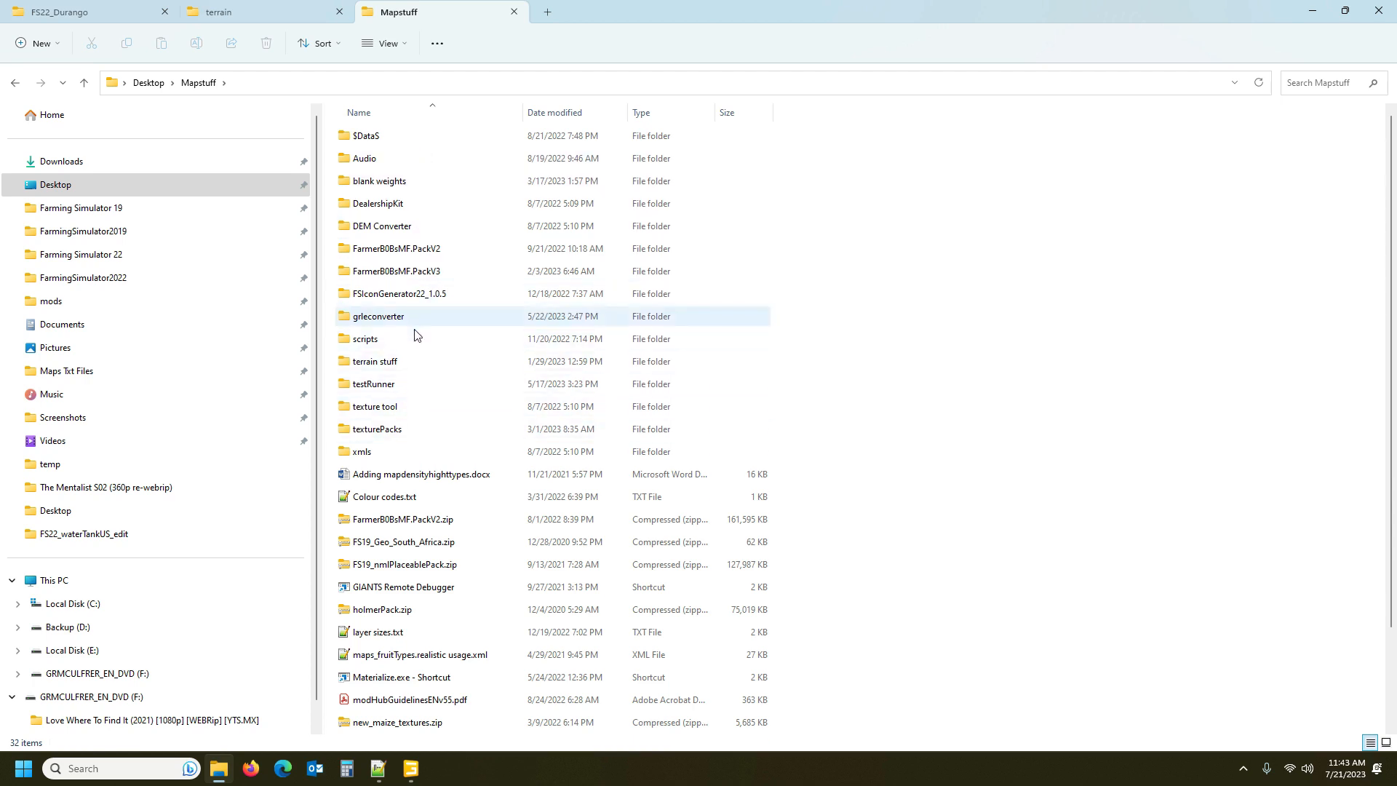
pyautogui.doubleClick(415, 369)
pyautogui.doubleClick(386, 158)
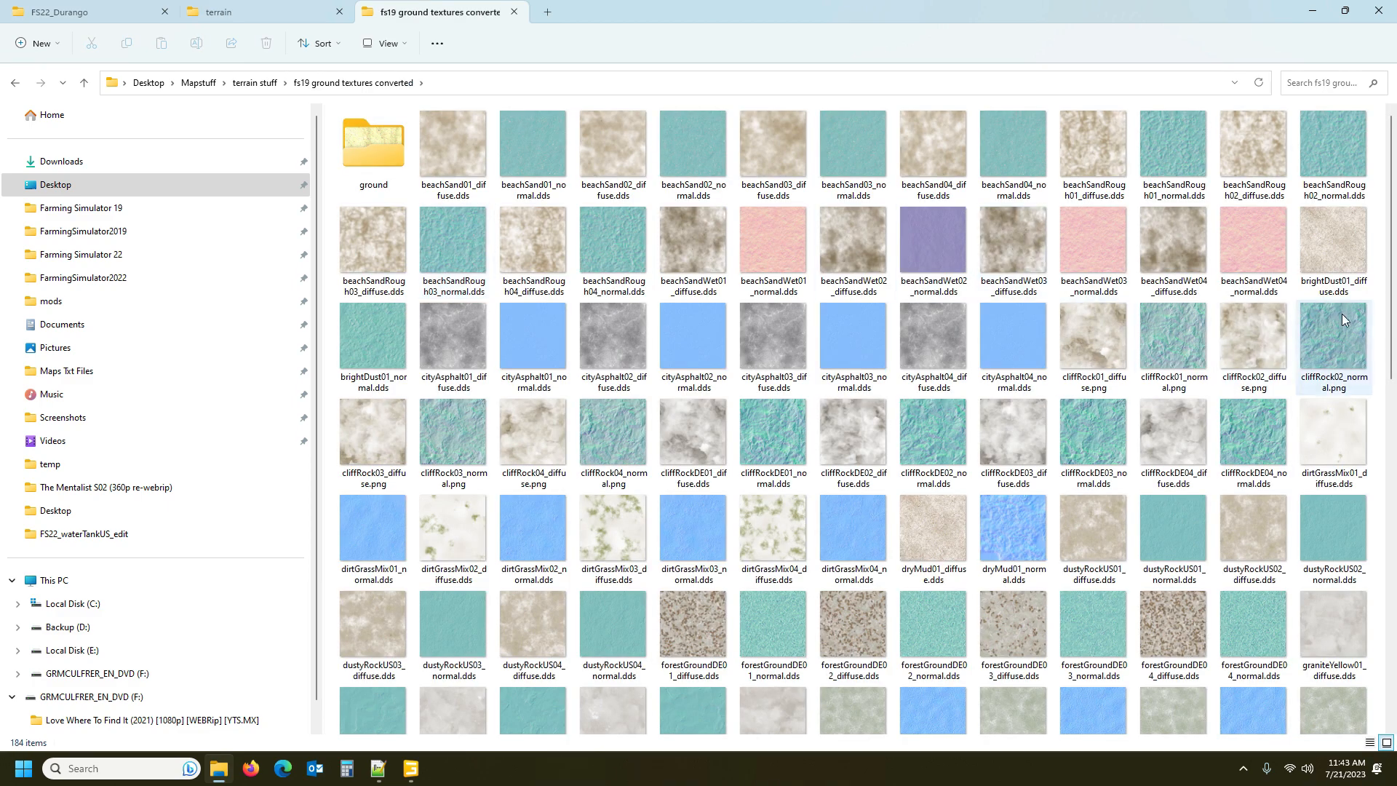
# Look through the converted FS19 ground textures for the grass diffuse and normal files
pyautogui.scroll(-1, 1395, 325)
pyautogui.scroll(-2, 1395, 326)
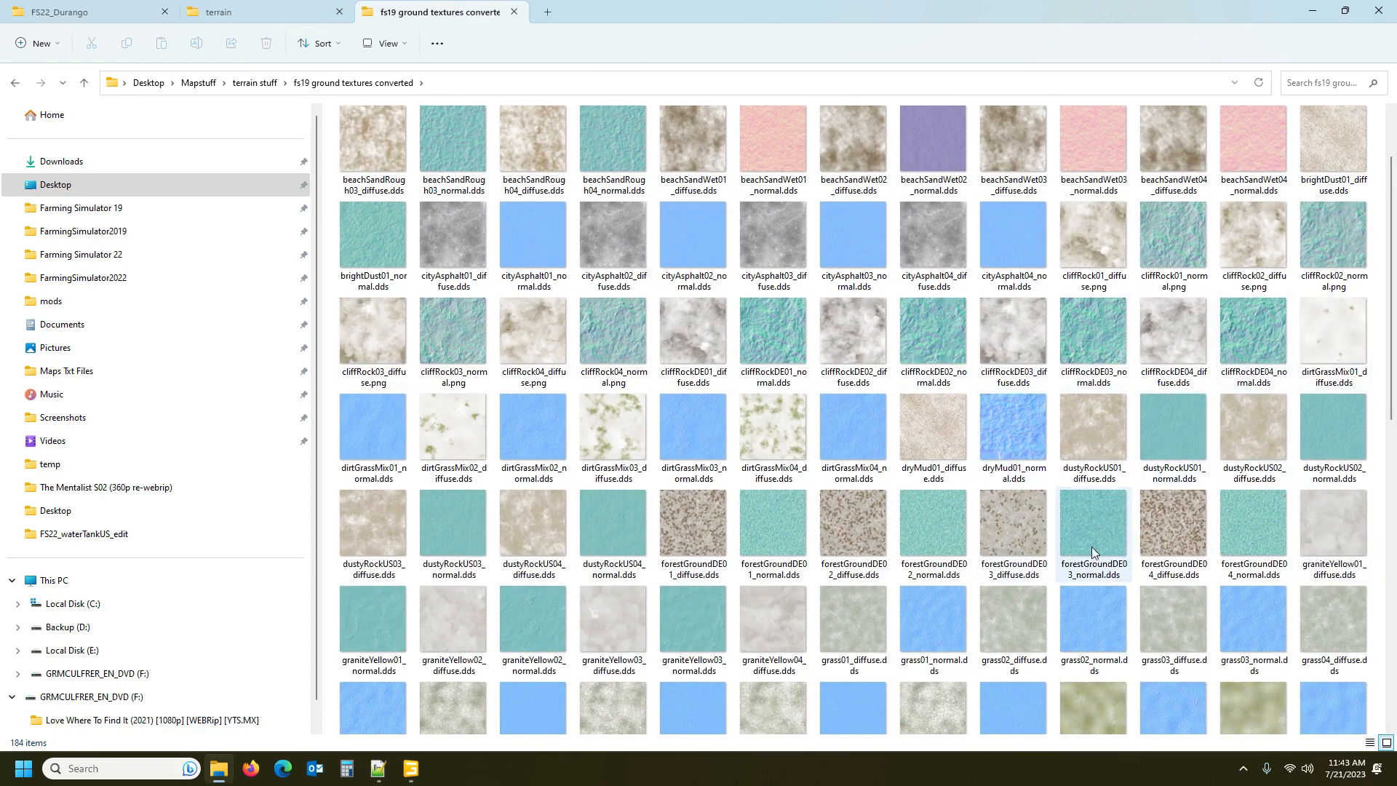
pyautogui.click(953, 635)
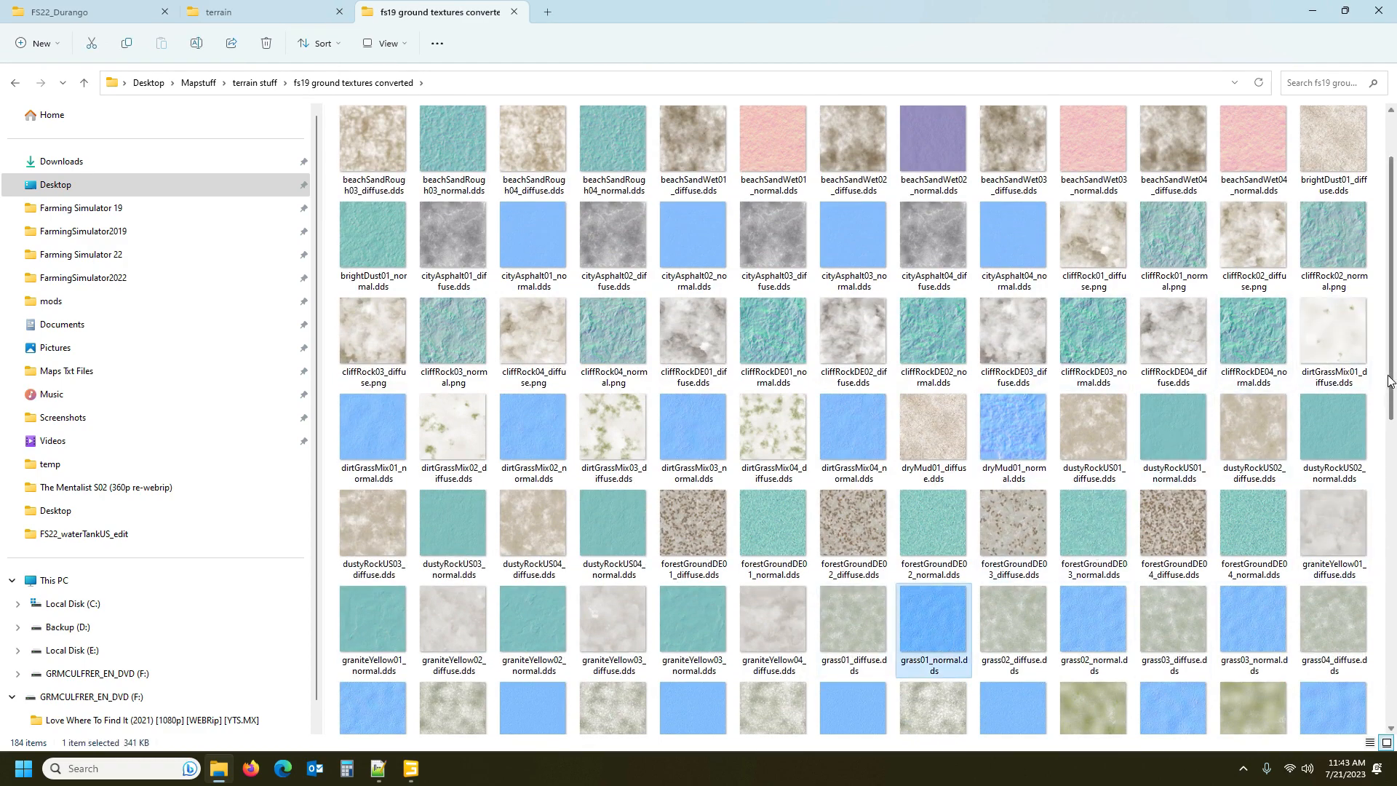
pyautogui.moveTo(1395, 384); pyautogui.dragTo(1395, 473)
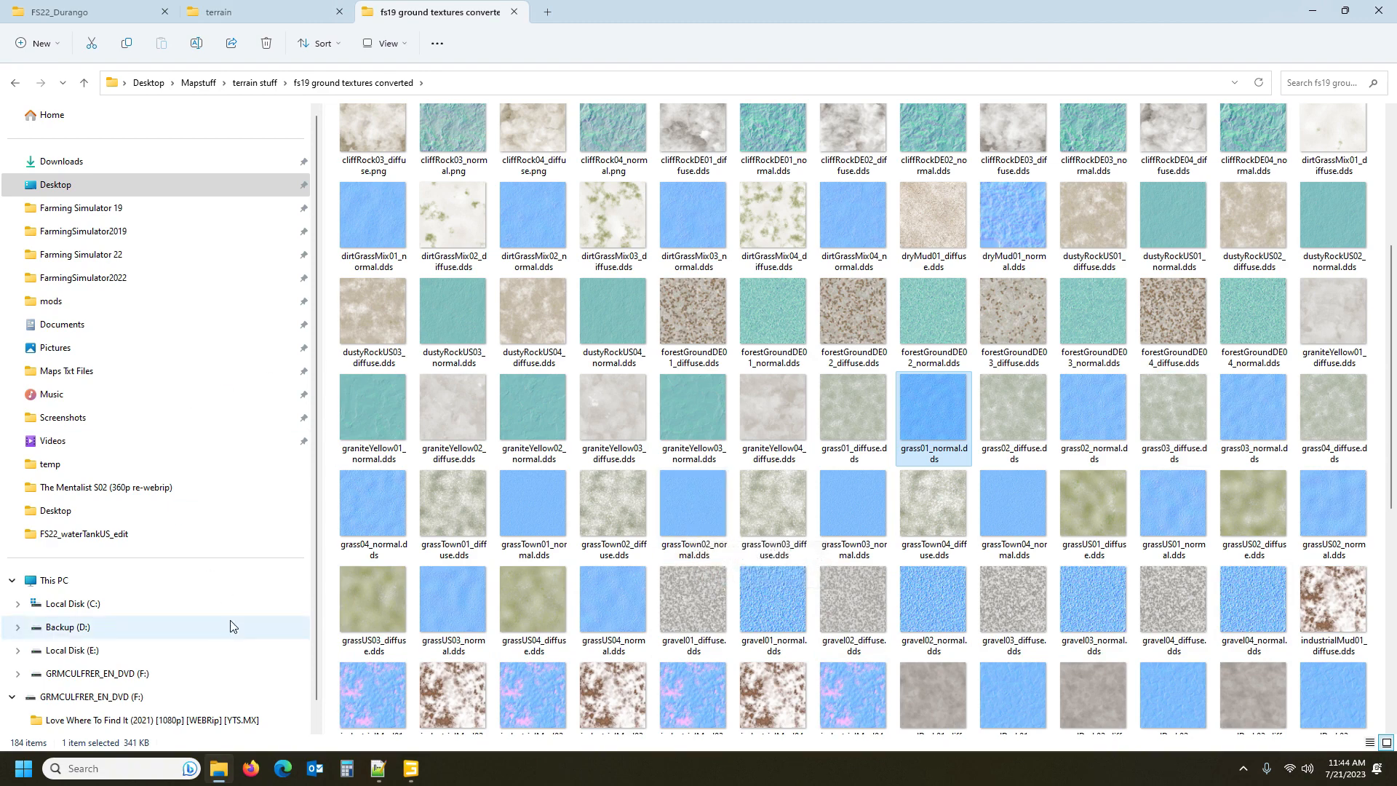
# Switch to GIANTS Editor and use terrain texture painting to check the green ground against the GRASSROUGH layer
pyautogui.click(410, 773)
pyautogui.moveTo(530, 377); pyautogui.dragTo(540, 337)
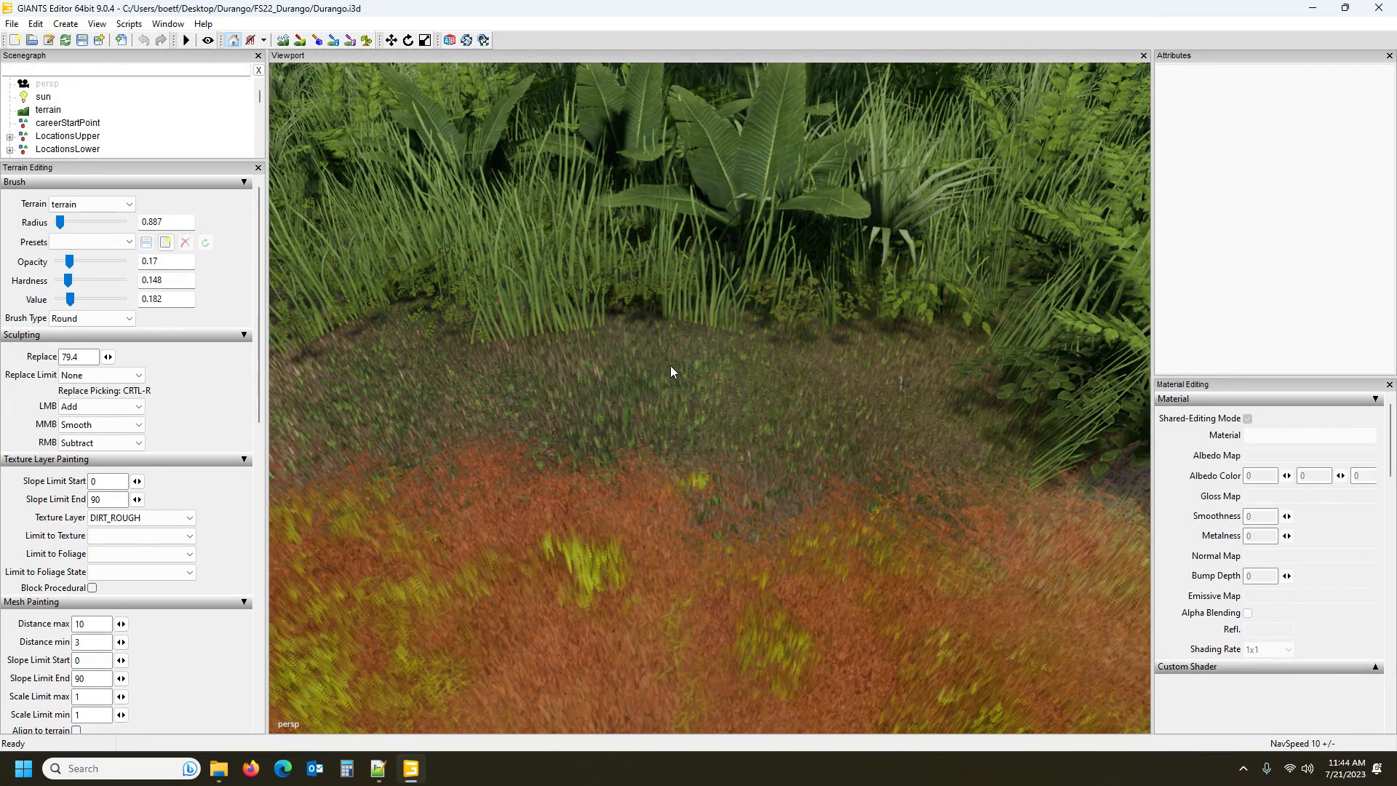
pyautogui.moveTo(630, 370); pyautogui.dragTo(470, 419)
pyautogui.scroll(3, 471, 419)
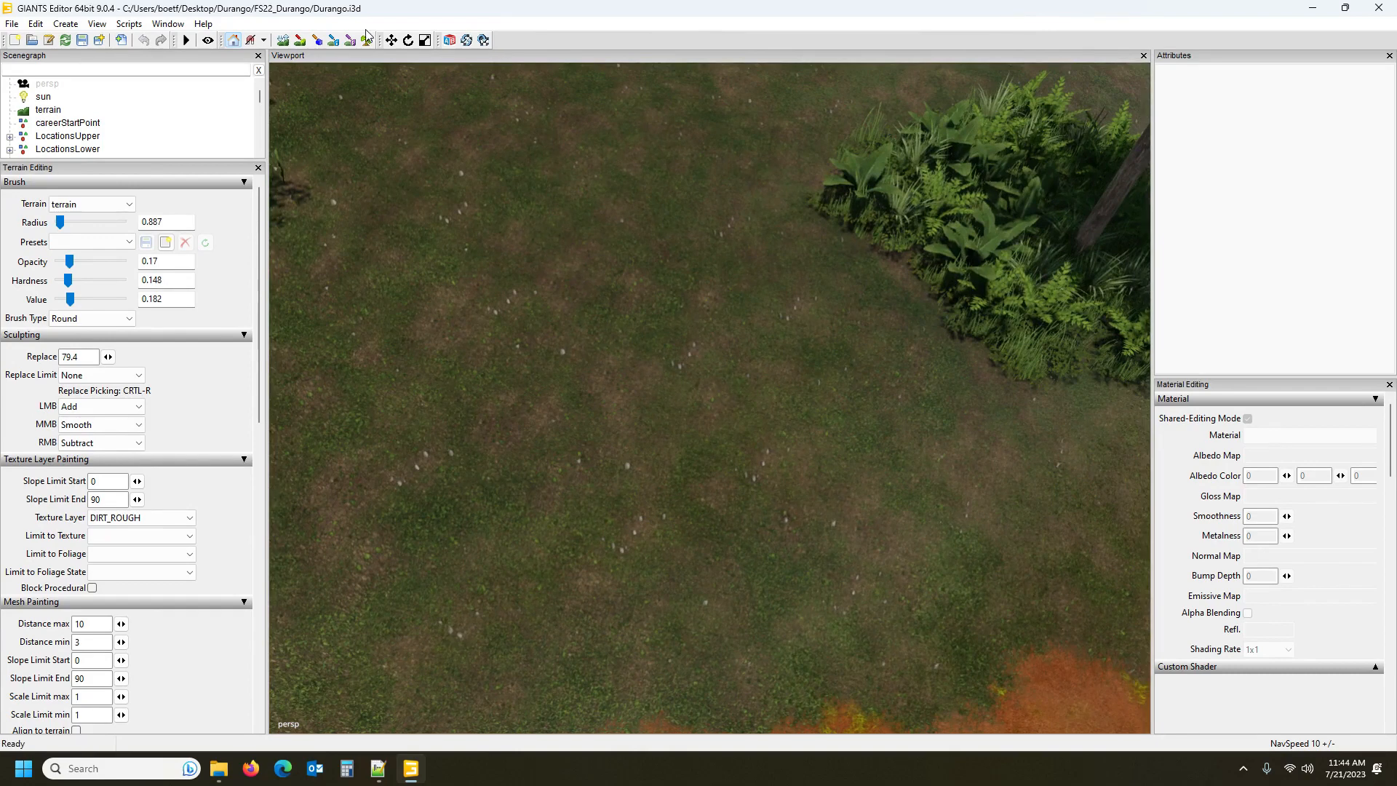
pyautogui.click(299, 40)
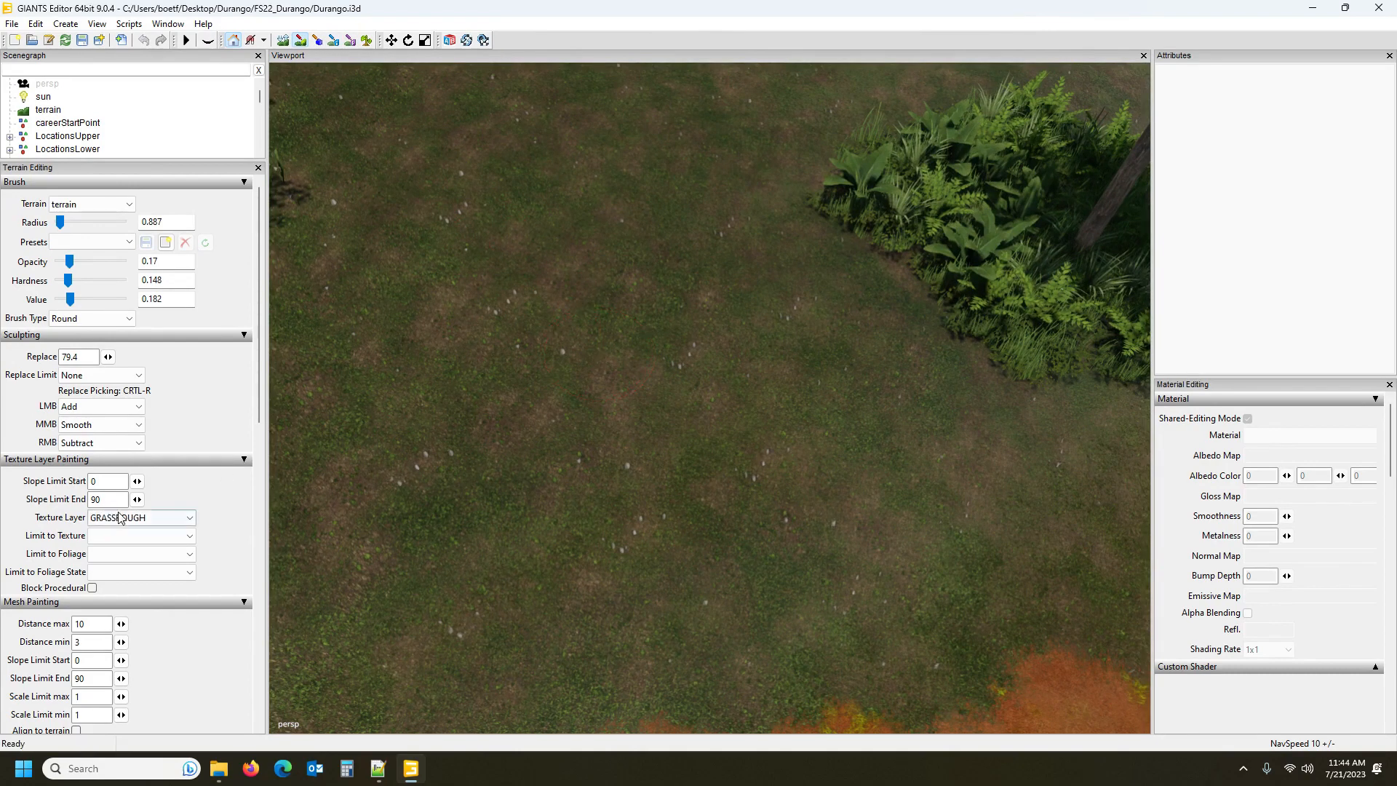
pyautogui.click(299, 41)
# Inspect the ground textures around the factory, road and railway in Durango.i3d, and close the editor
pyautogui.scroll(-3, 615, 371)
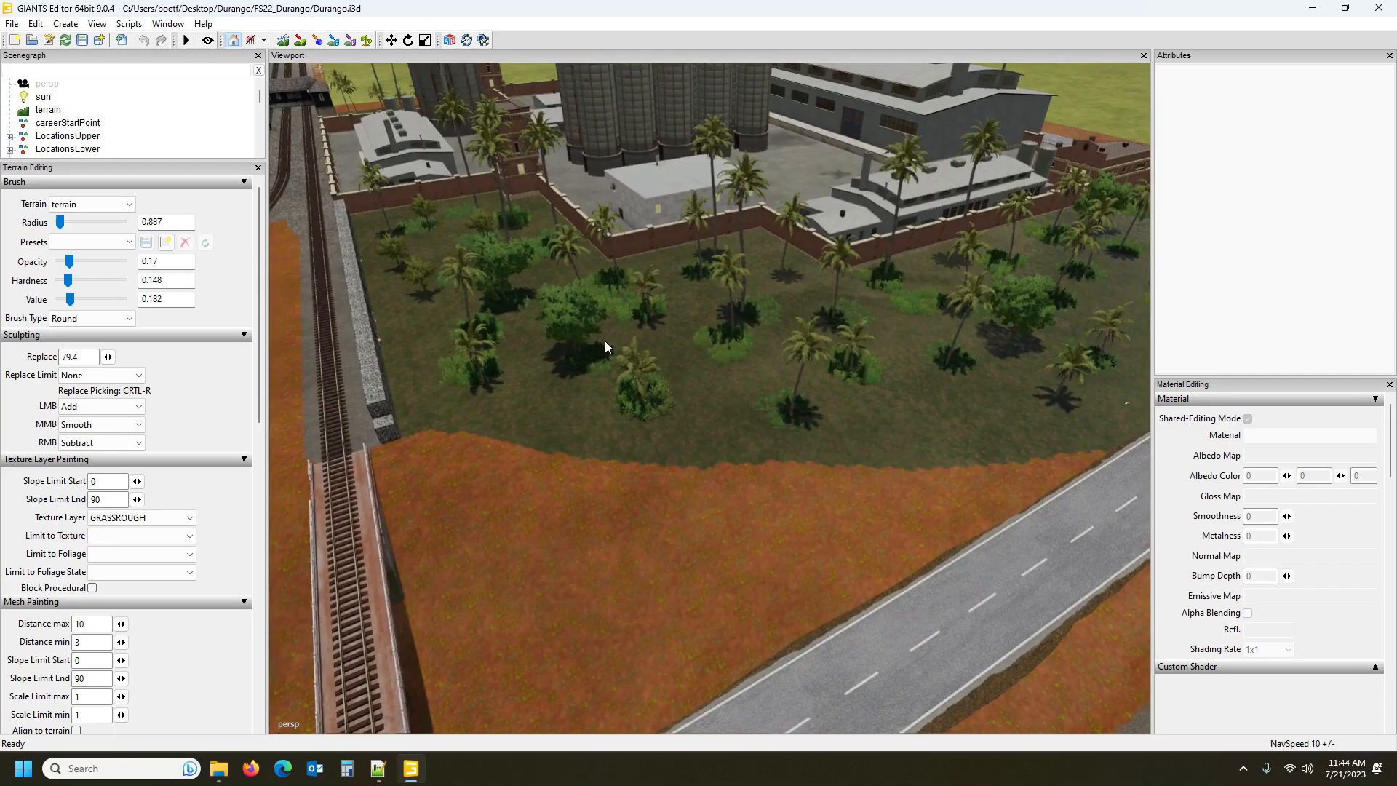
pyautogui.scroll(-5, 765, 323)
pyautogui.moveTo(766, 323); pyautogui.dragTo(734, 404)
pyautogui.scroll(5, 733, 408)
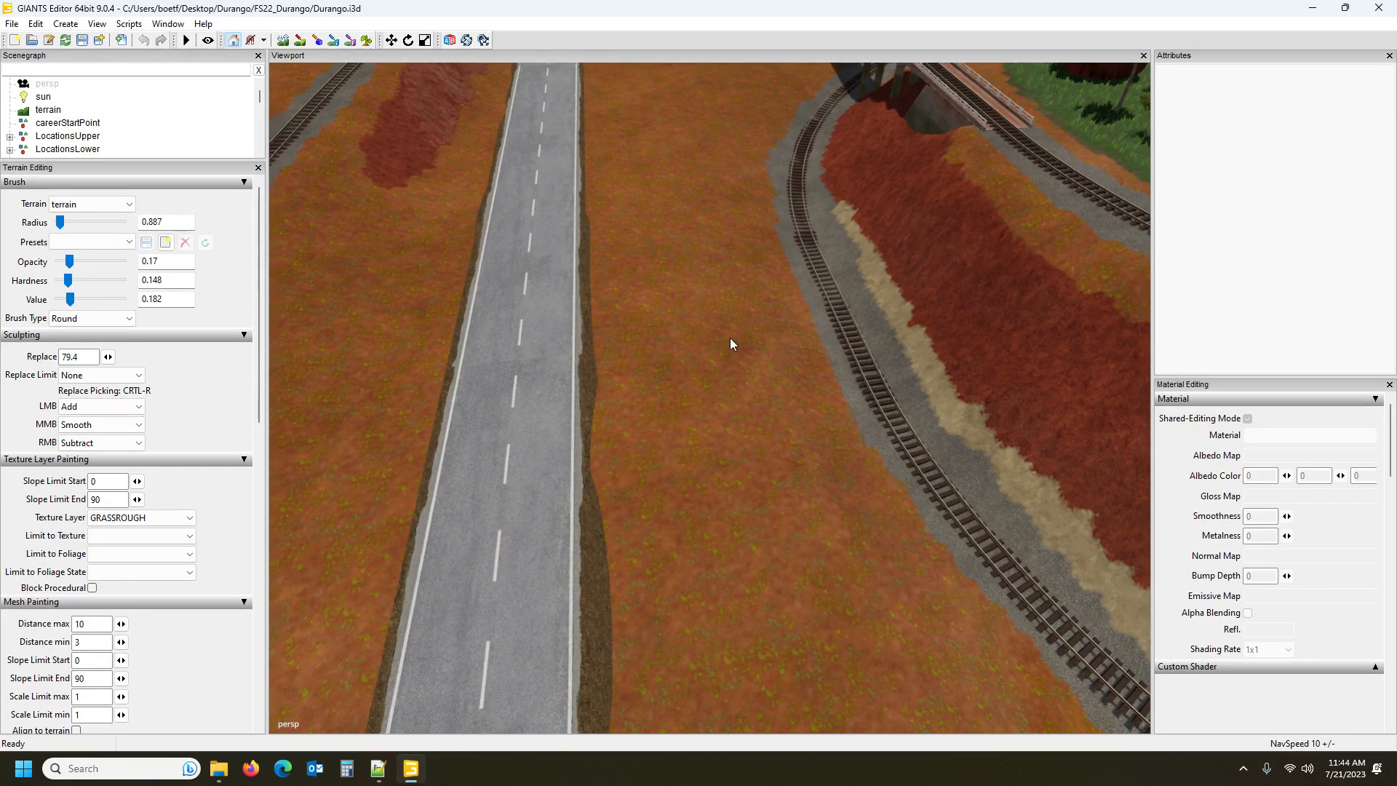
pyautogui.click(1381, 8)
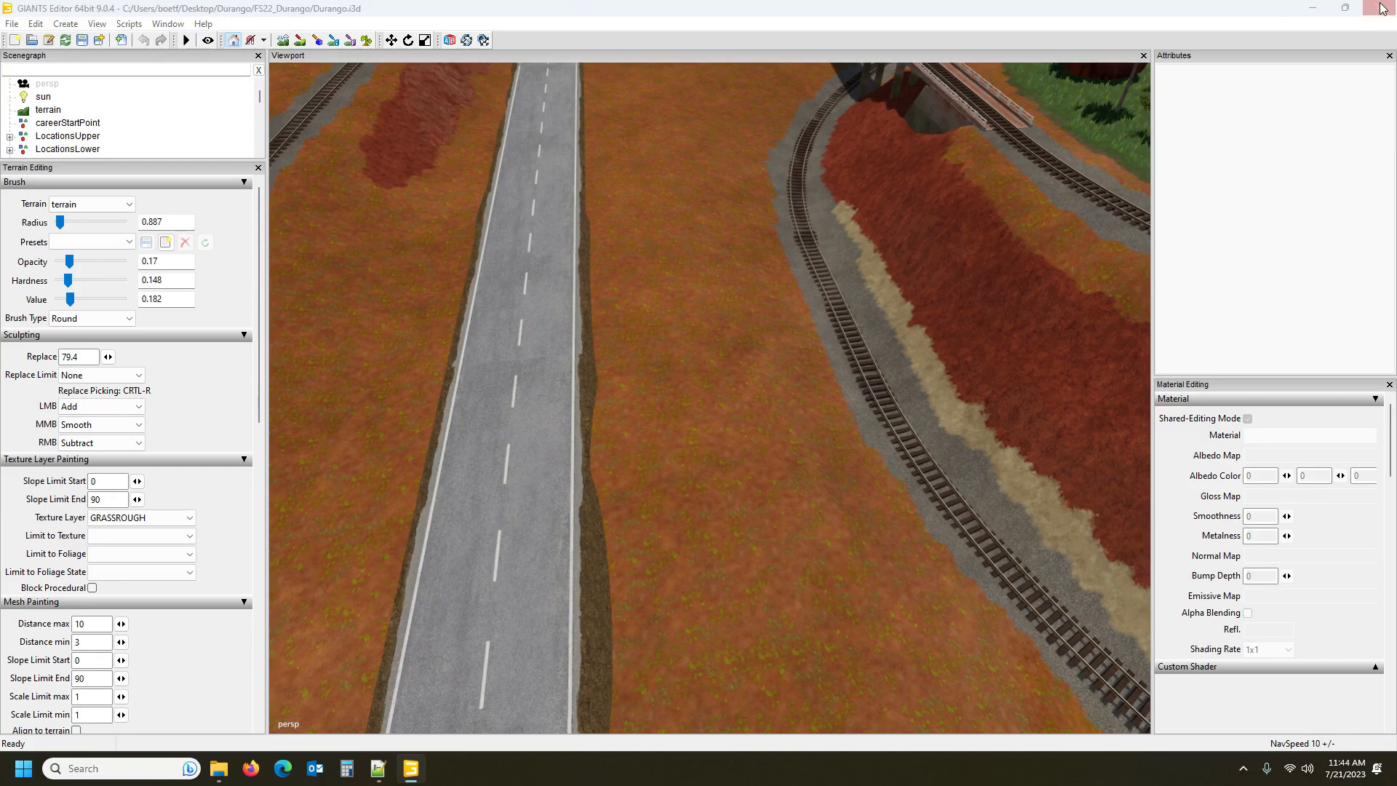
pyautogui.click(765, 377)
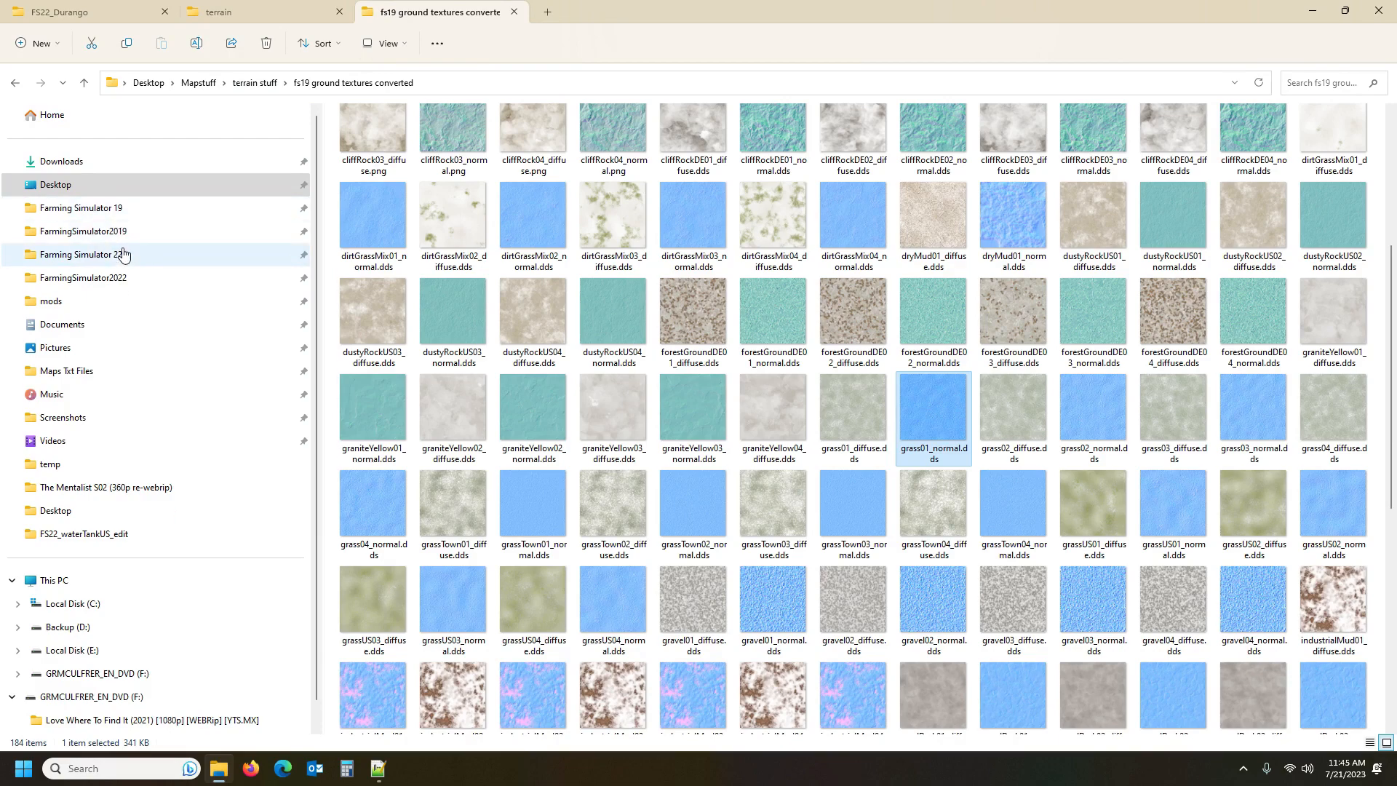
# Open the data/maps/textures/terrain folder of the Farming Simulator 19 installation
pyautogui.click(120, 212)
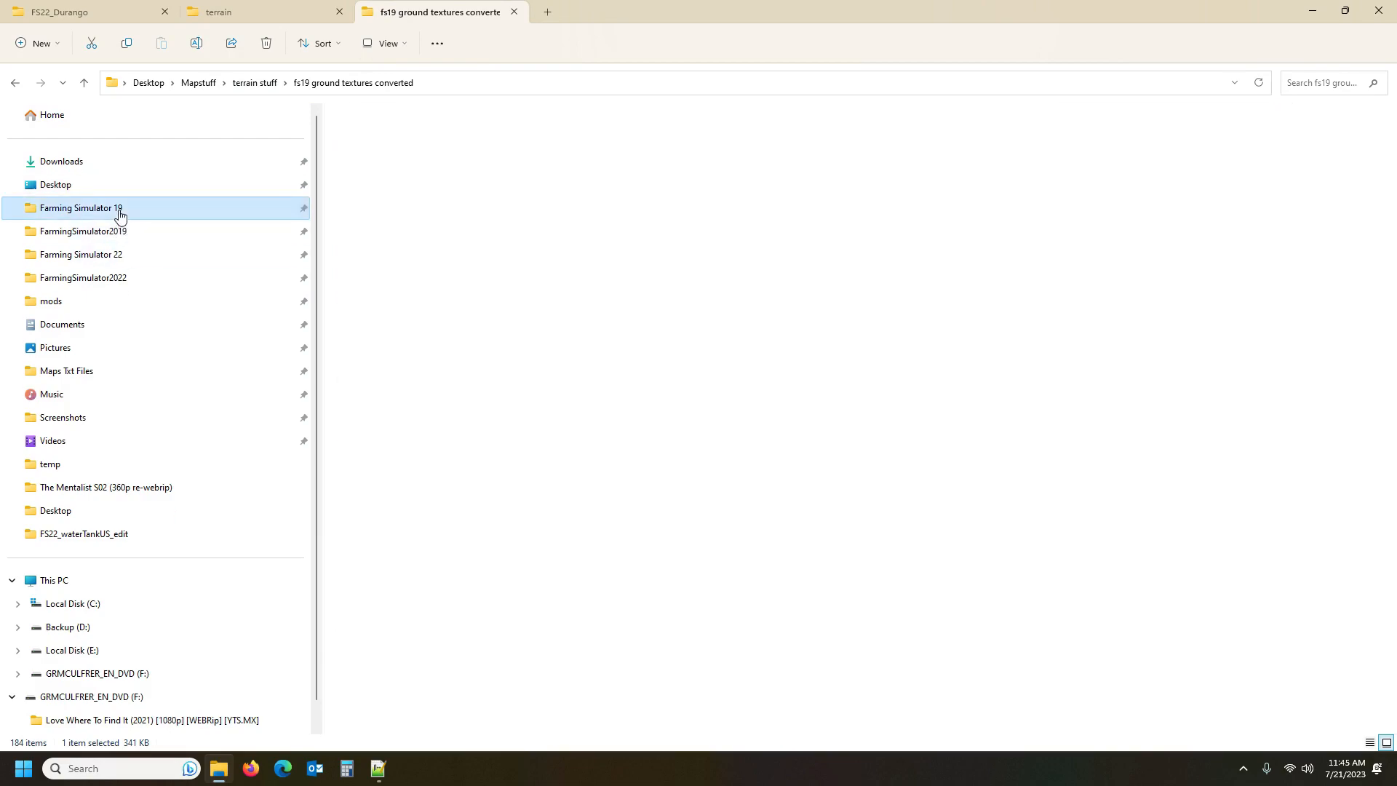
pyautogui.click(118, 237)
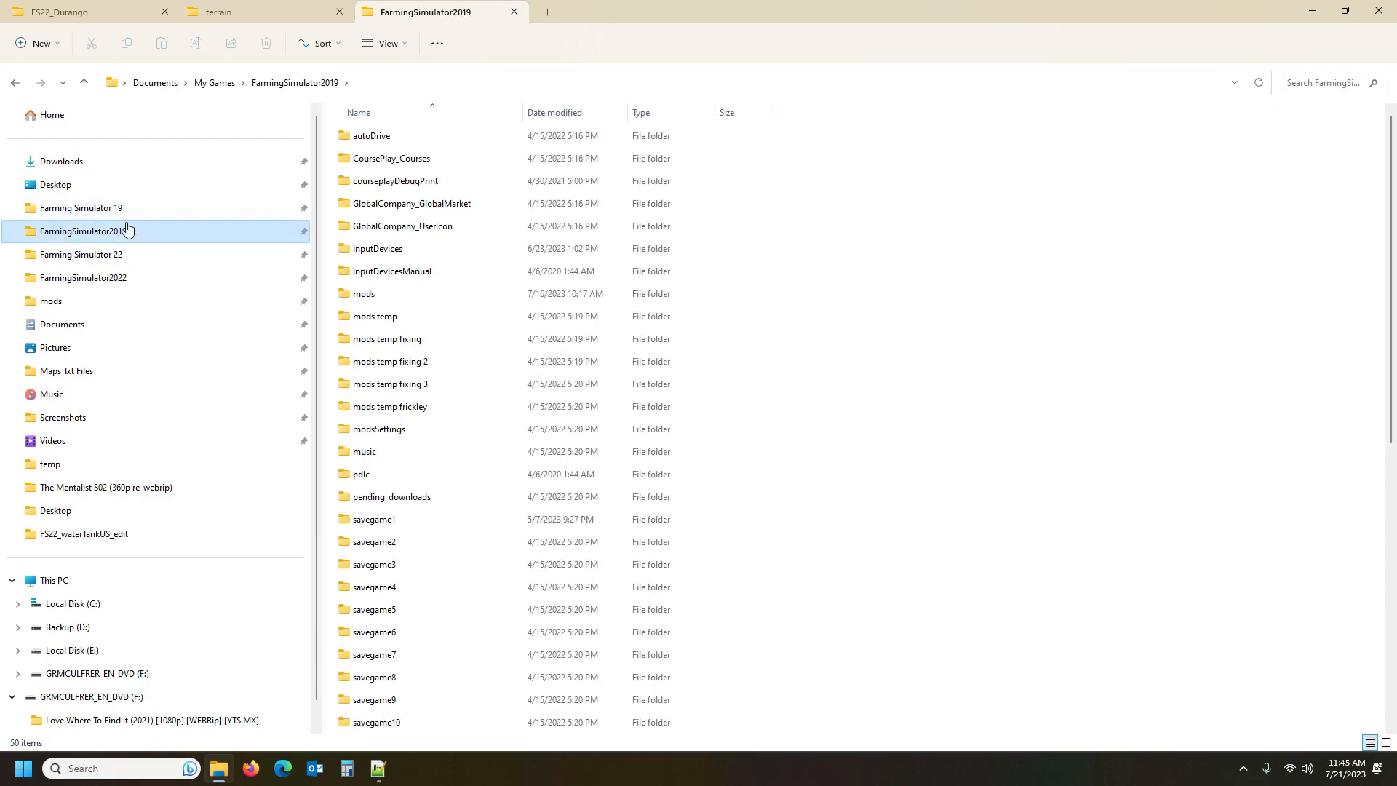
pyautogui.click(128, 211)
pyautogui.doubleClick(374, 140)
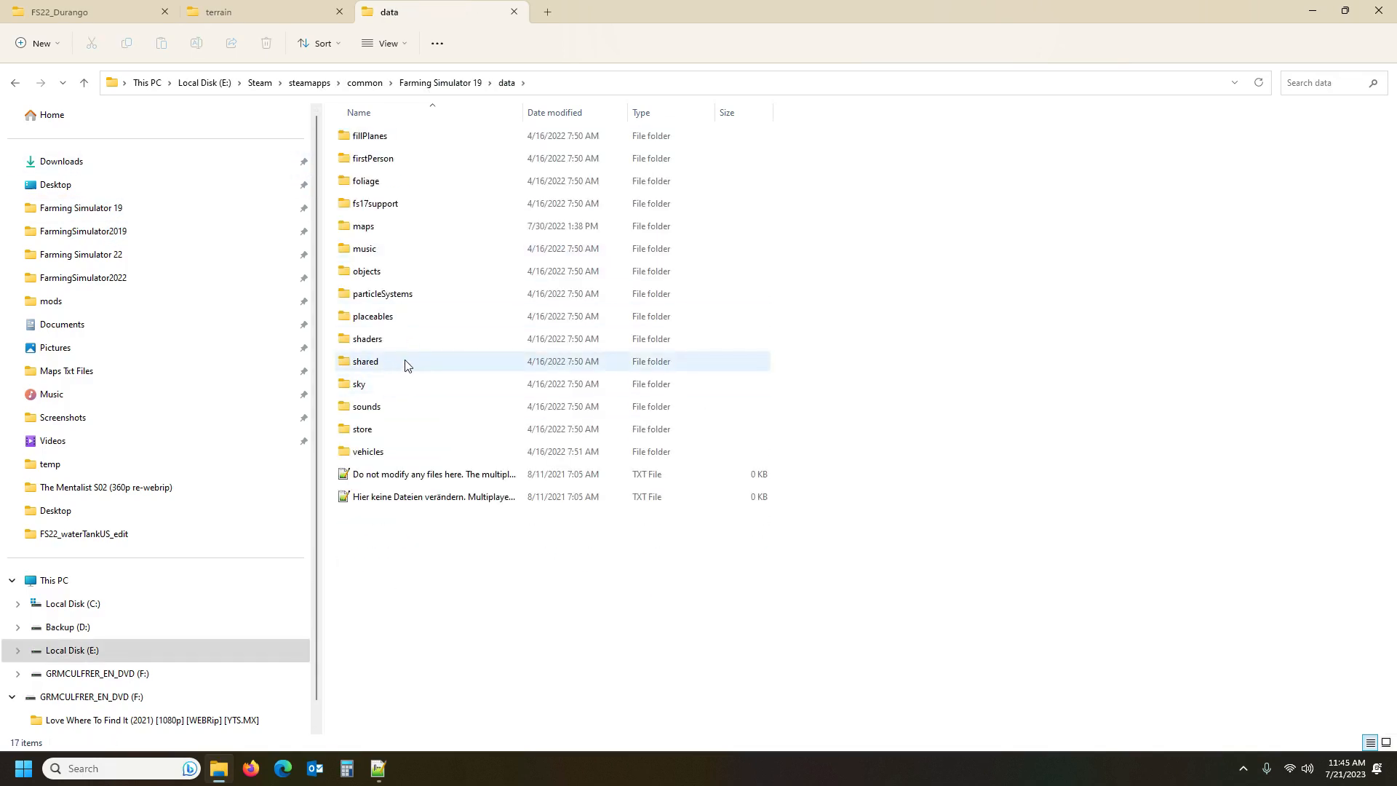
pyautogui.doubleClick(387, 227)
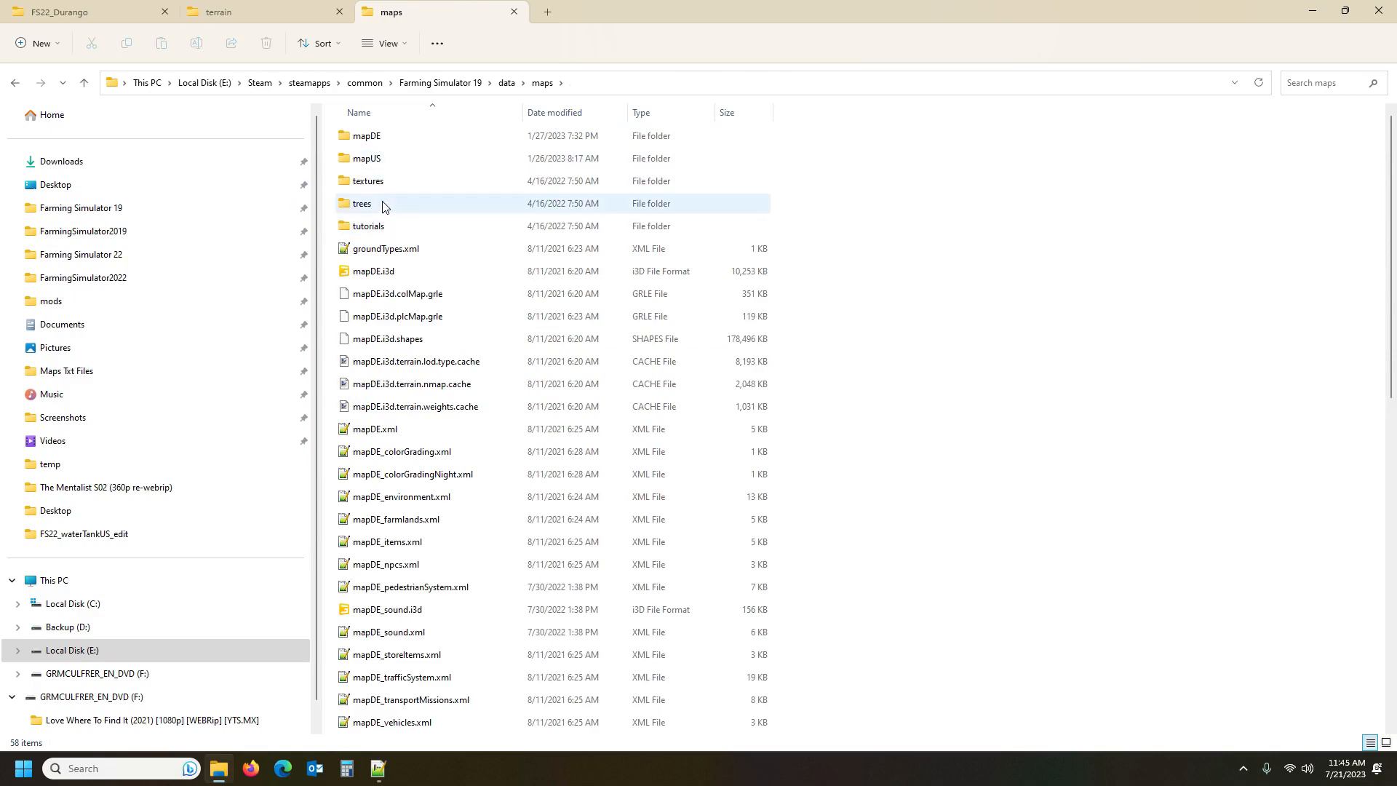
pyautogui.doubleClick(386, 180)
pyautogui.doubleClick(427, 225)
pyautogui.click(771, 435)
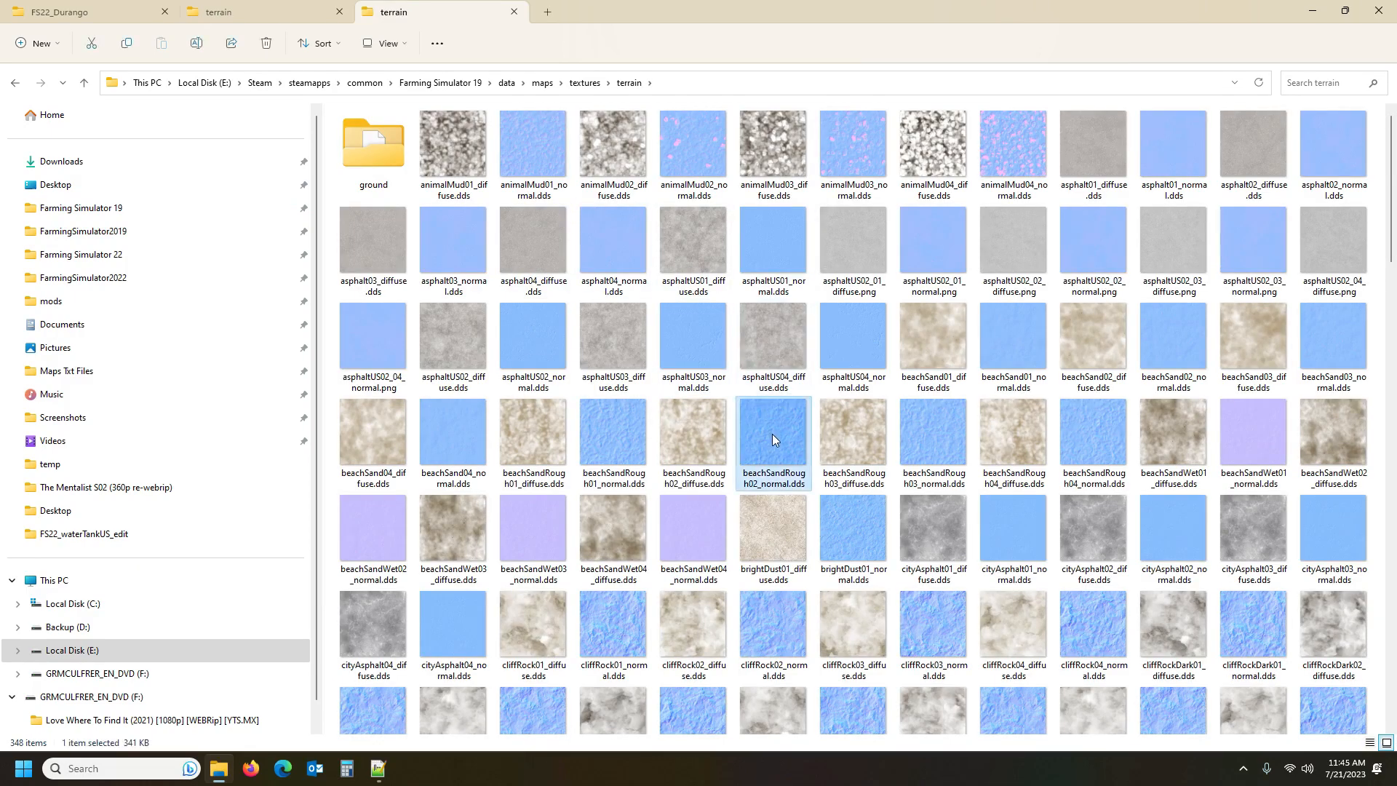
# Look through the FS19 grass textures and check them against the grassDirtDE file entries of Durango.i3d in Notepad++
pyautogui.press('g')
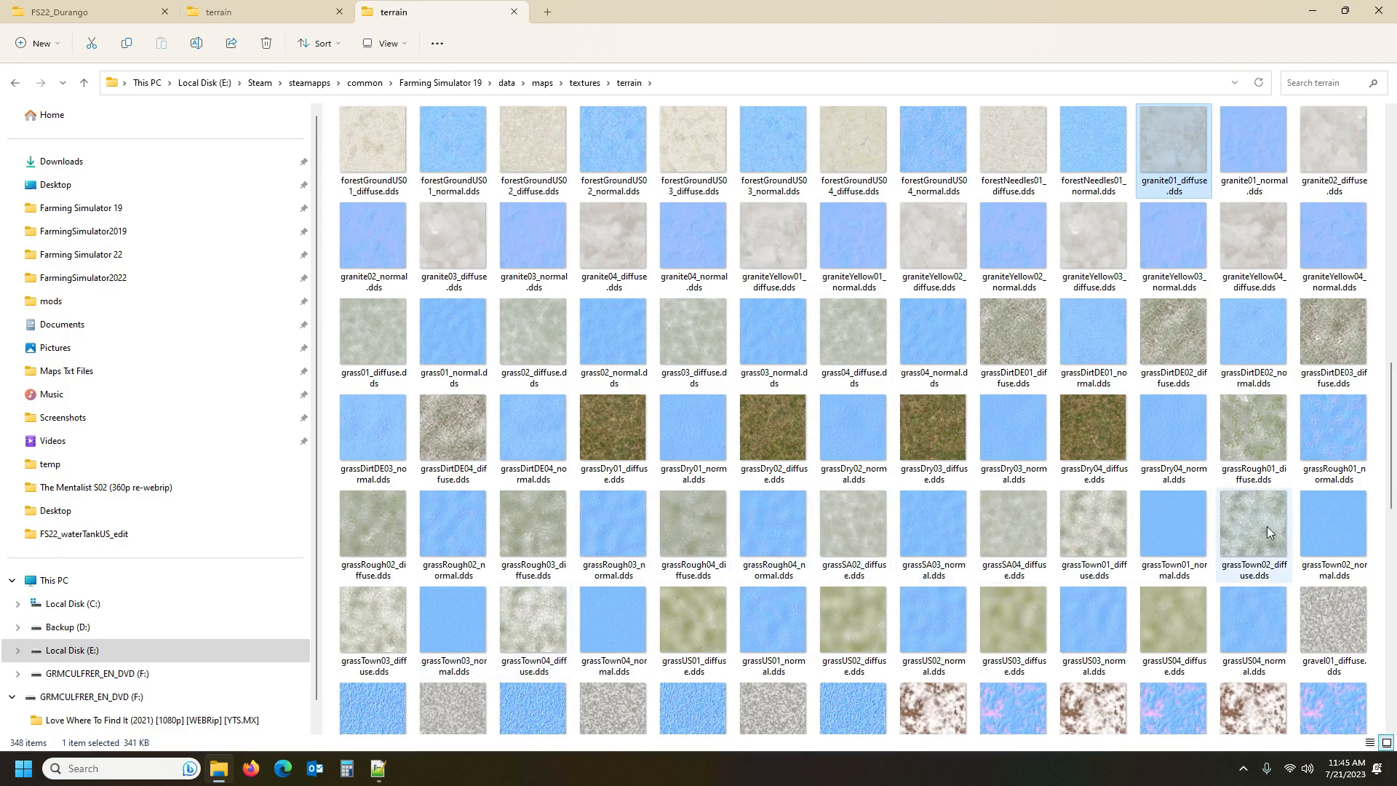
pyautogui.moveTo(1392, 470); pyautogui.dragTo(1394, 472)
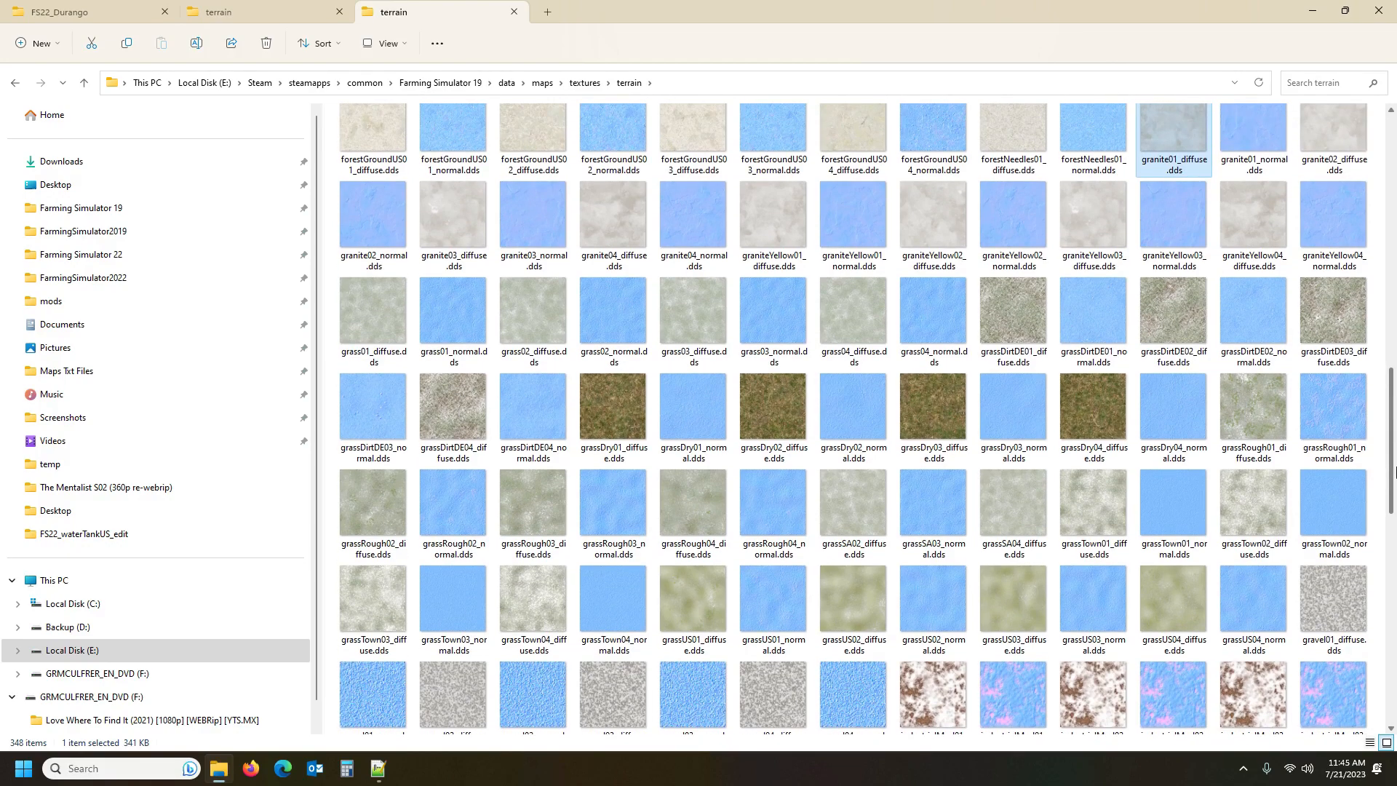
pyautogui.moveTo(1394, 466); pyautogui.dragTo(1394, 459)
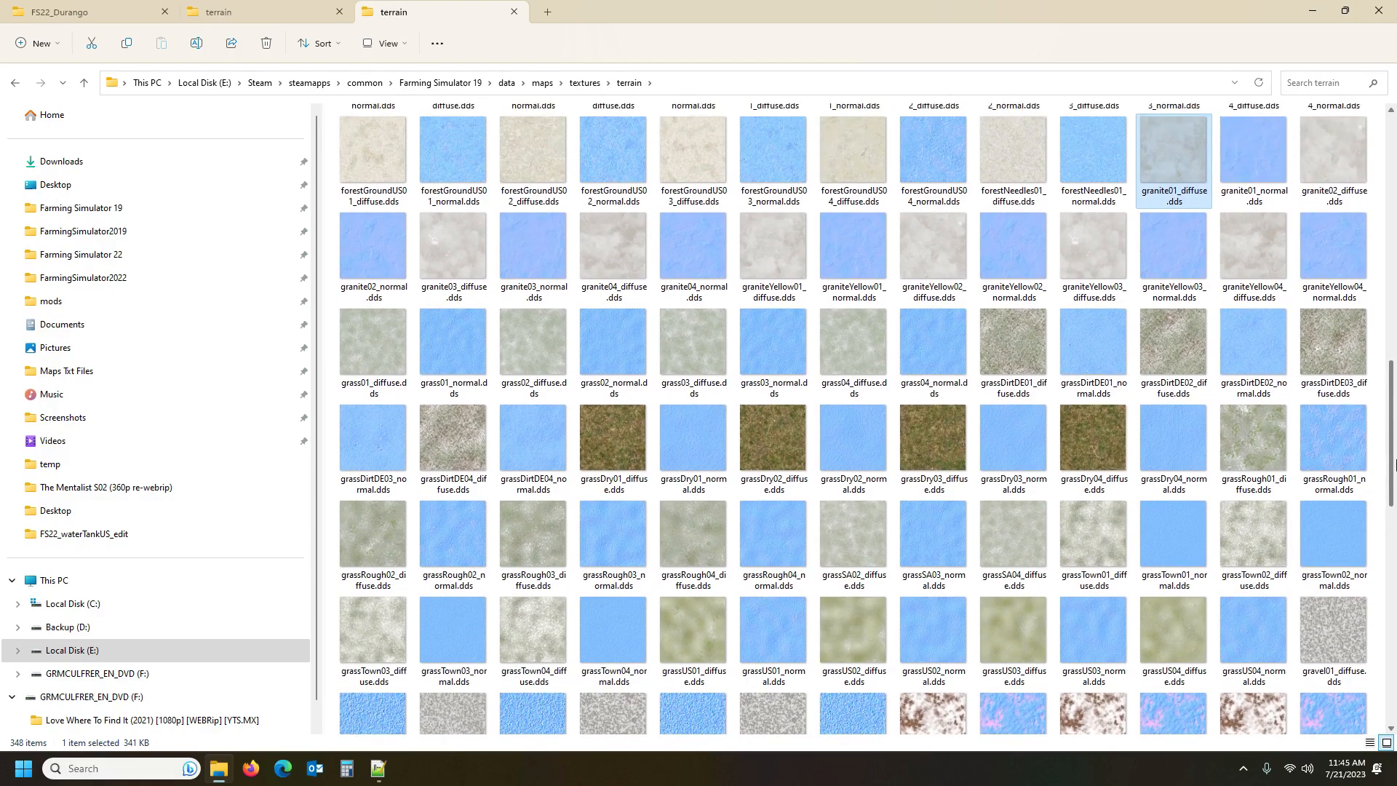
pyautogui.moveTo(1027, 360)
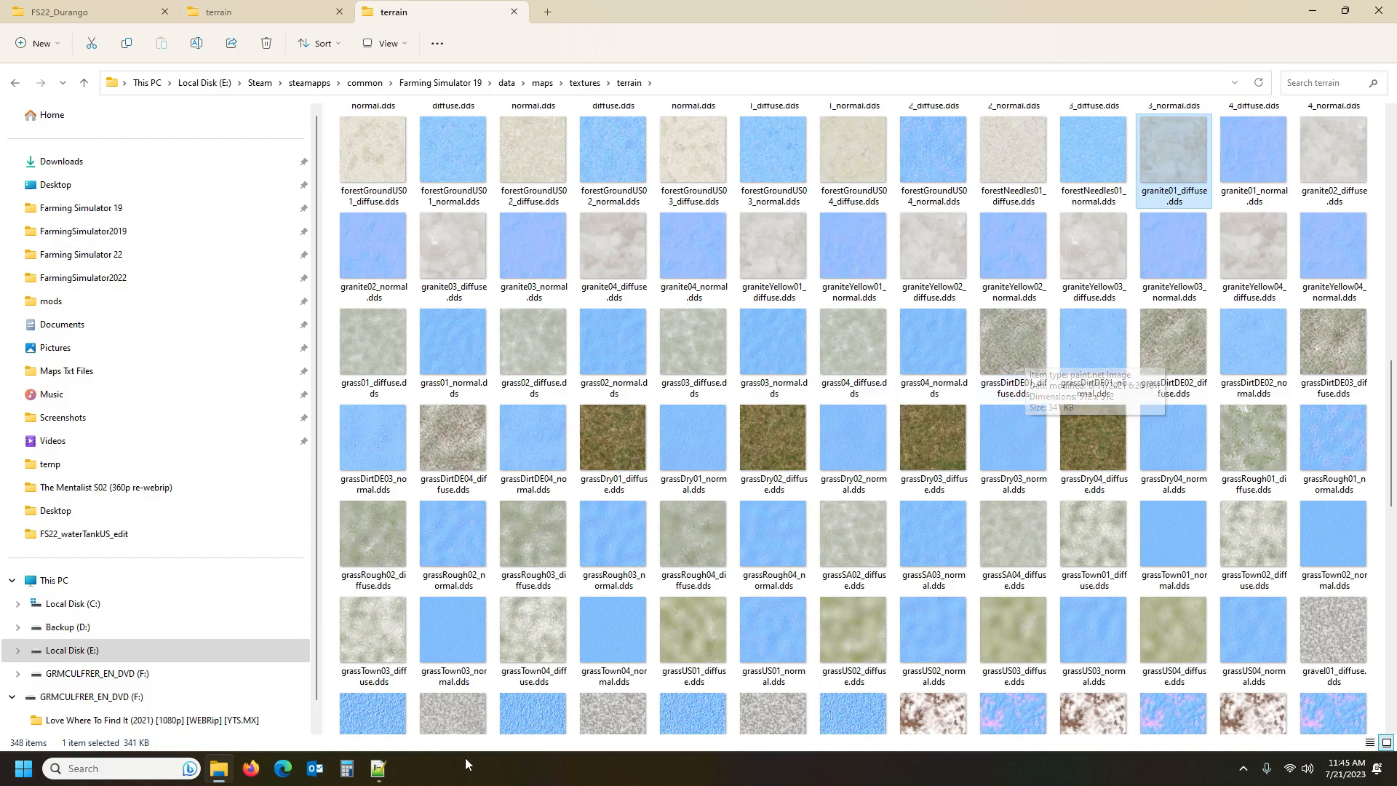
pyautogui.click(376, 770)
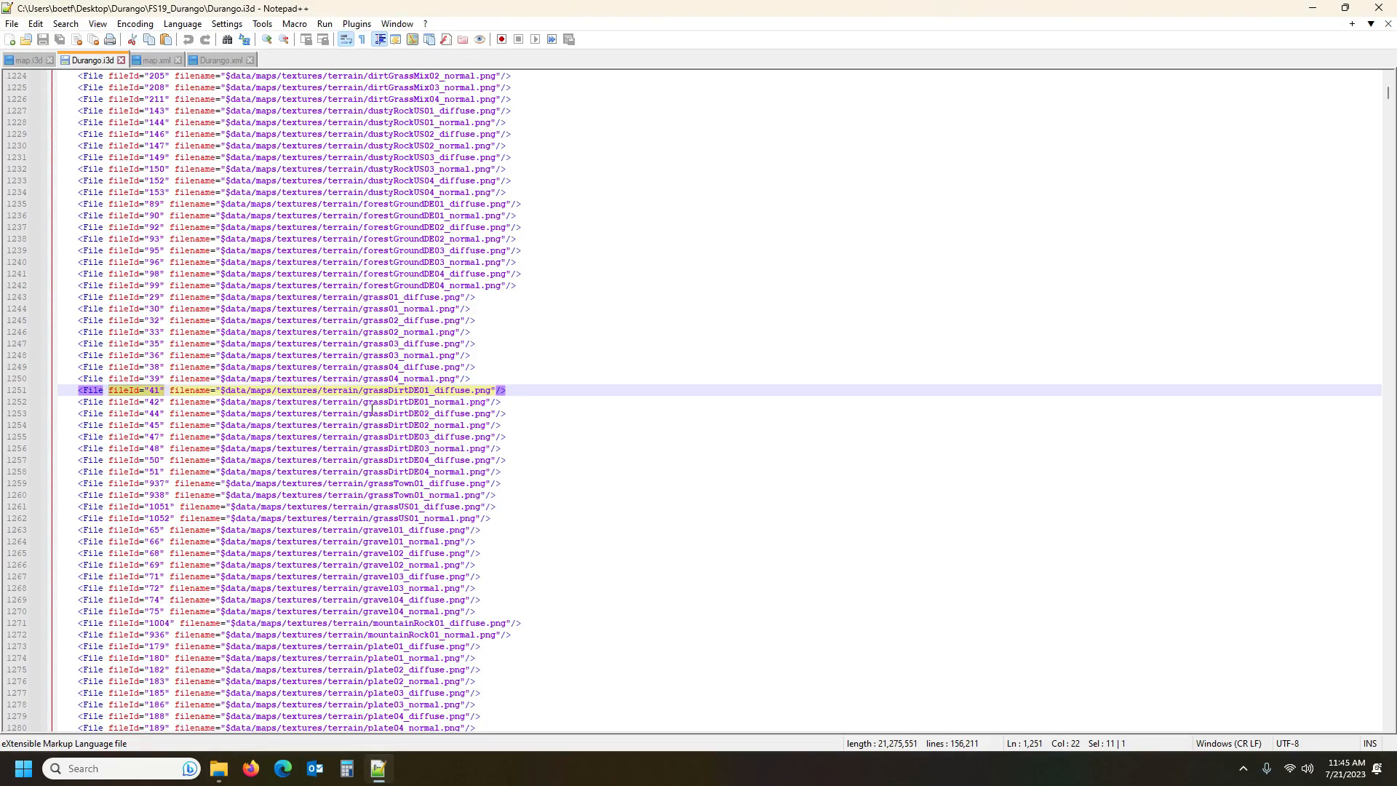
pyautogui.click(218, 768)
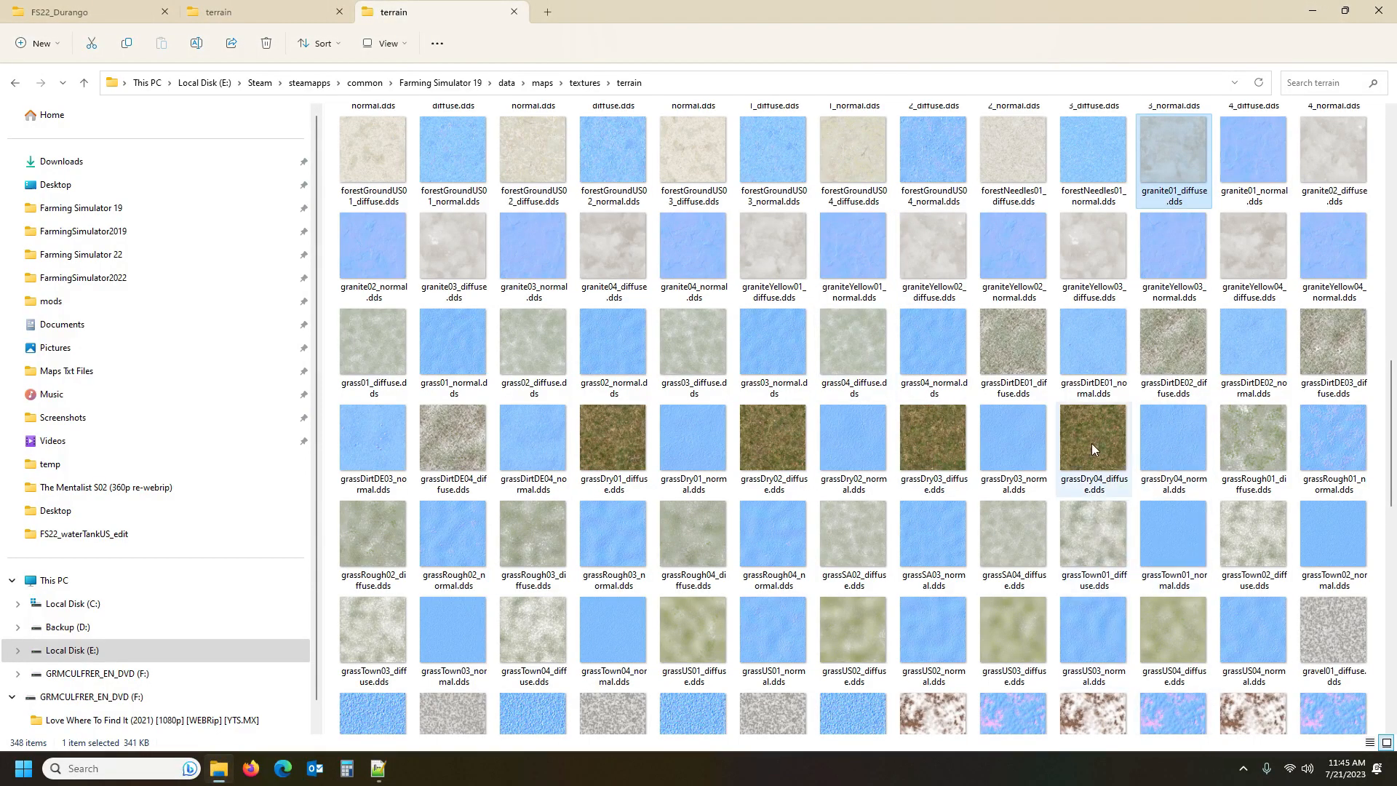
# Copy the grassDirtDE01 to grassDirtDE04 diffuse and normal files, and open Desktop/temp in a new File Explorer tab
pyautogui.click(1003, 344)
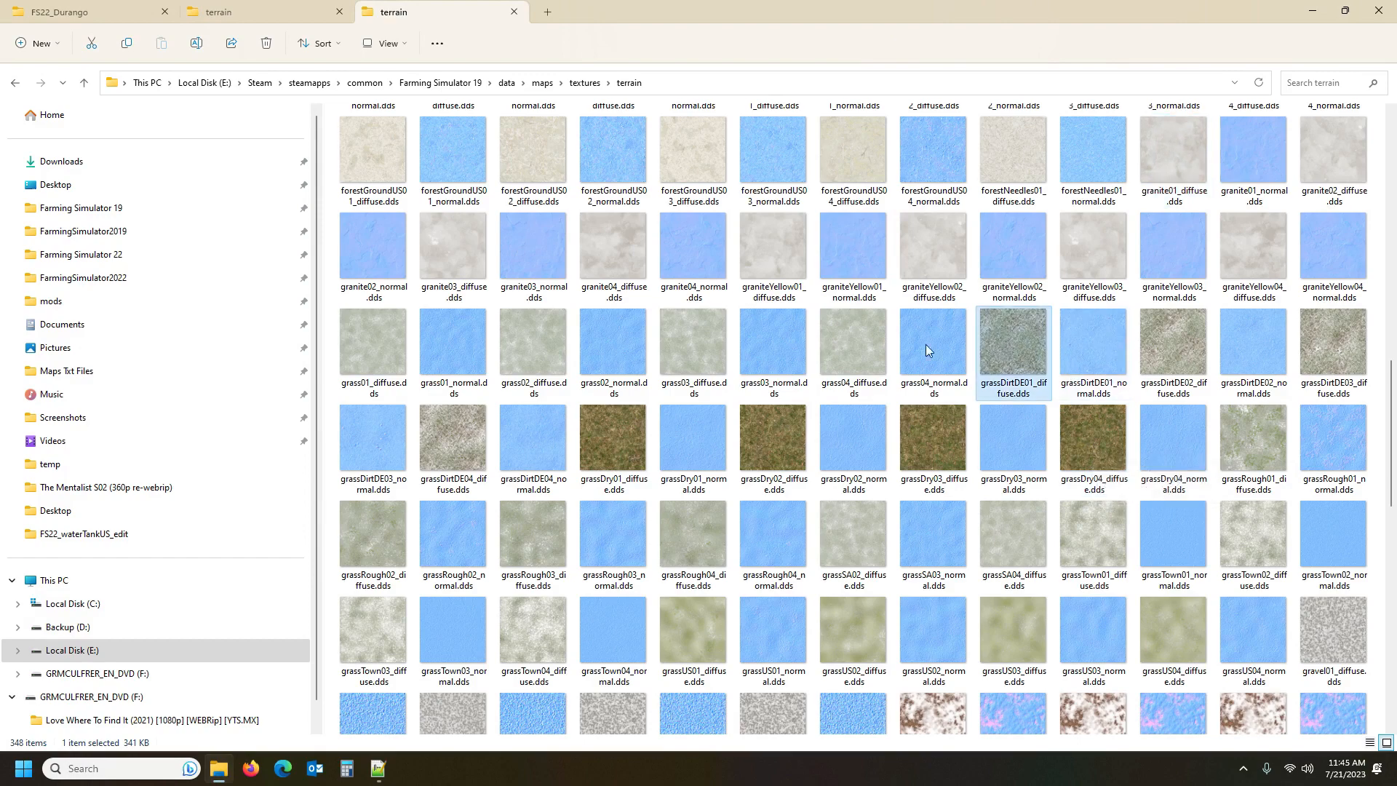
pyautogui.keyDown('shift'); pyautogui.click(547, 449); pyautogui.keyUp('shift')
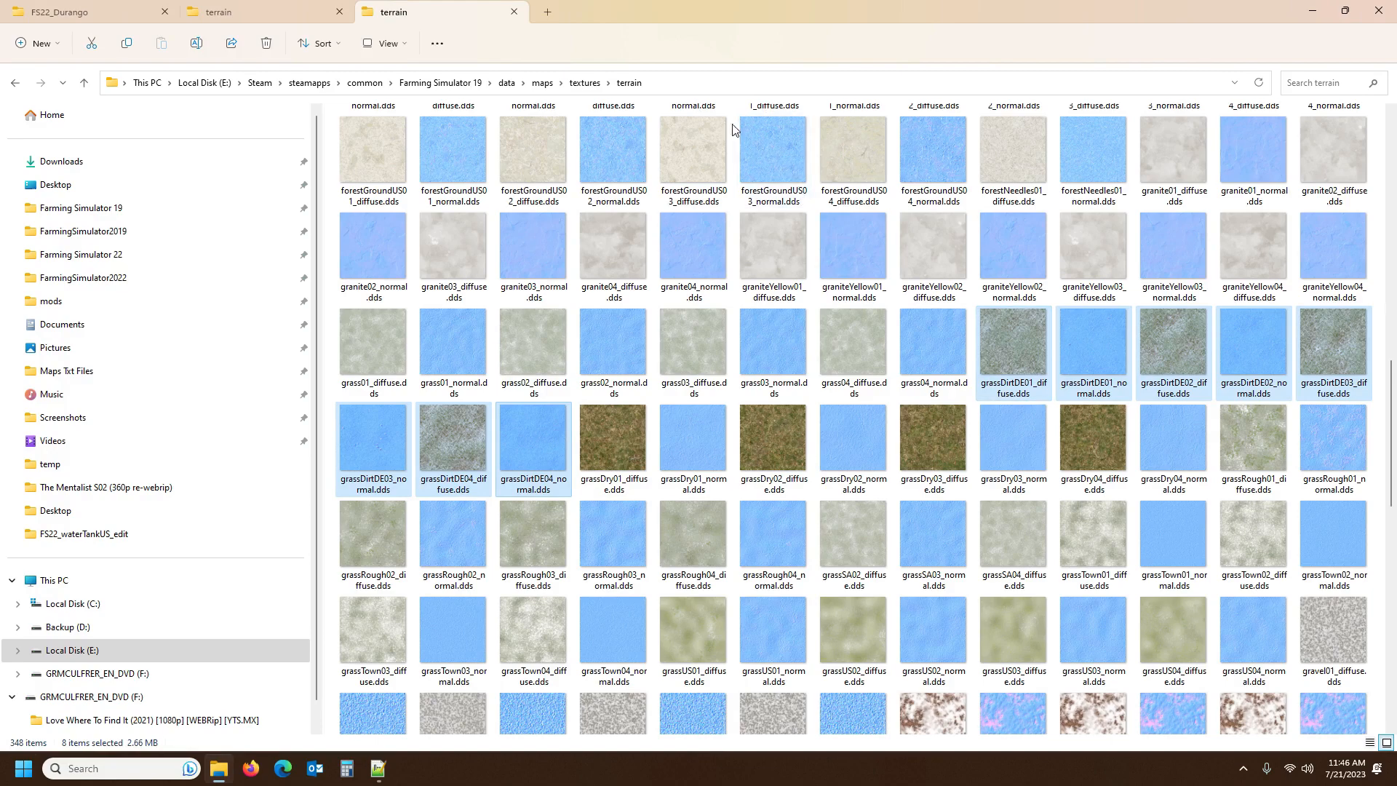
pyautogui.click(548, 12)
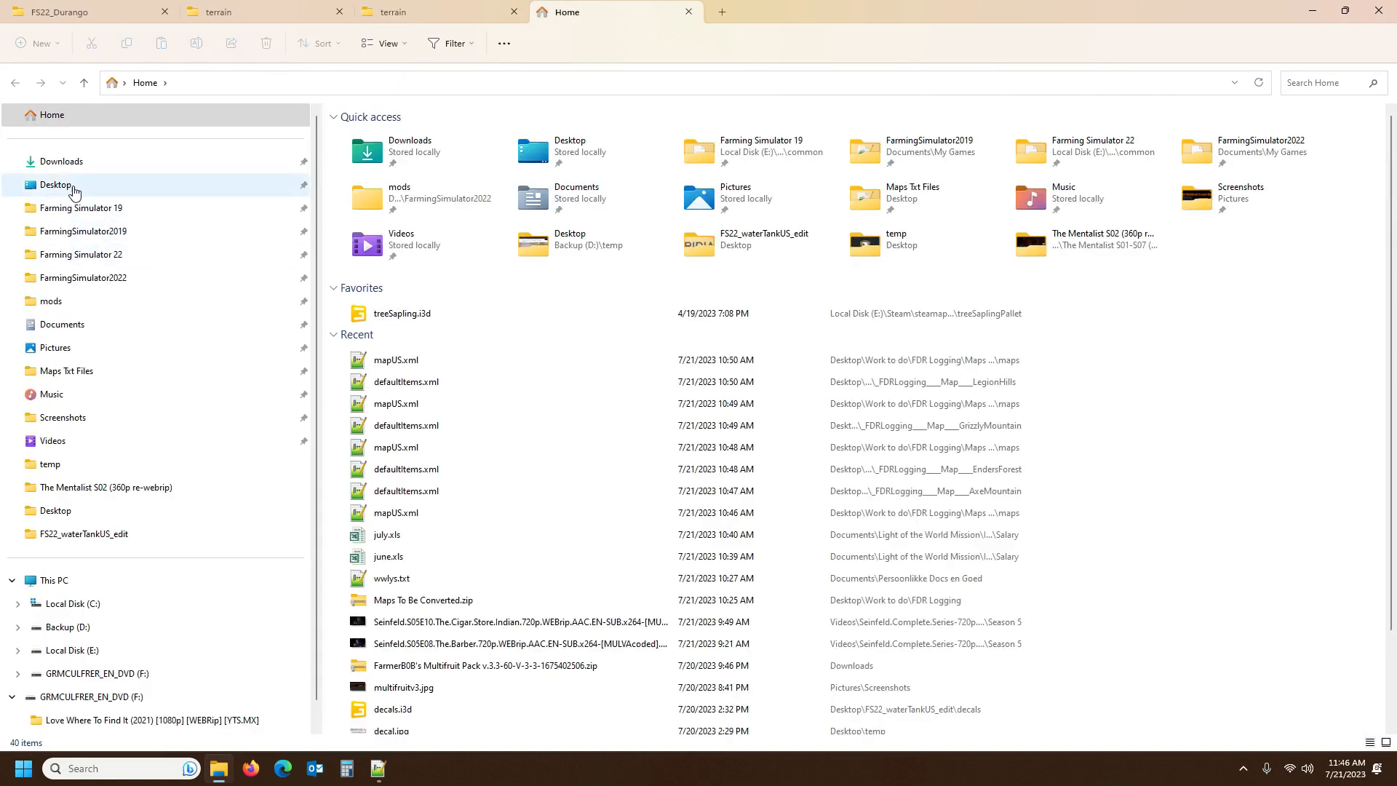
pyautogui.click(69, 185)
pyautogui.doubleClick(390, 565)
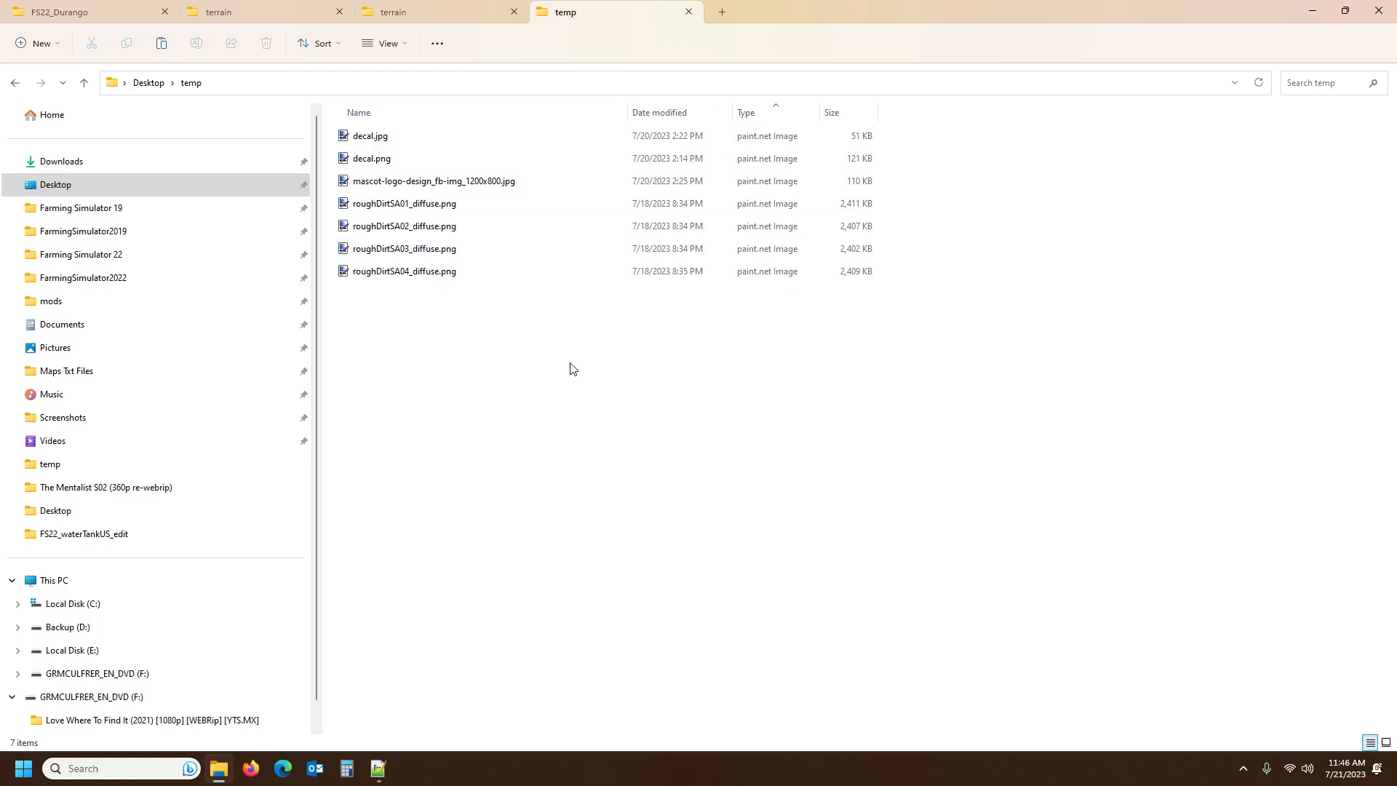
# Delete all files in the temp folder, paste the copied grassDirtDE textures there and widen the name column
pyautogui.moveTo(622, 395); pyautogui.dragTo(430, 134)
pyautogui.press('Delete')
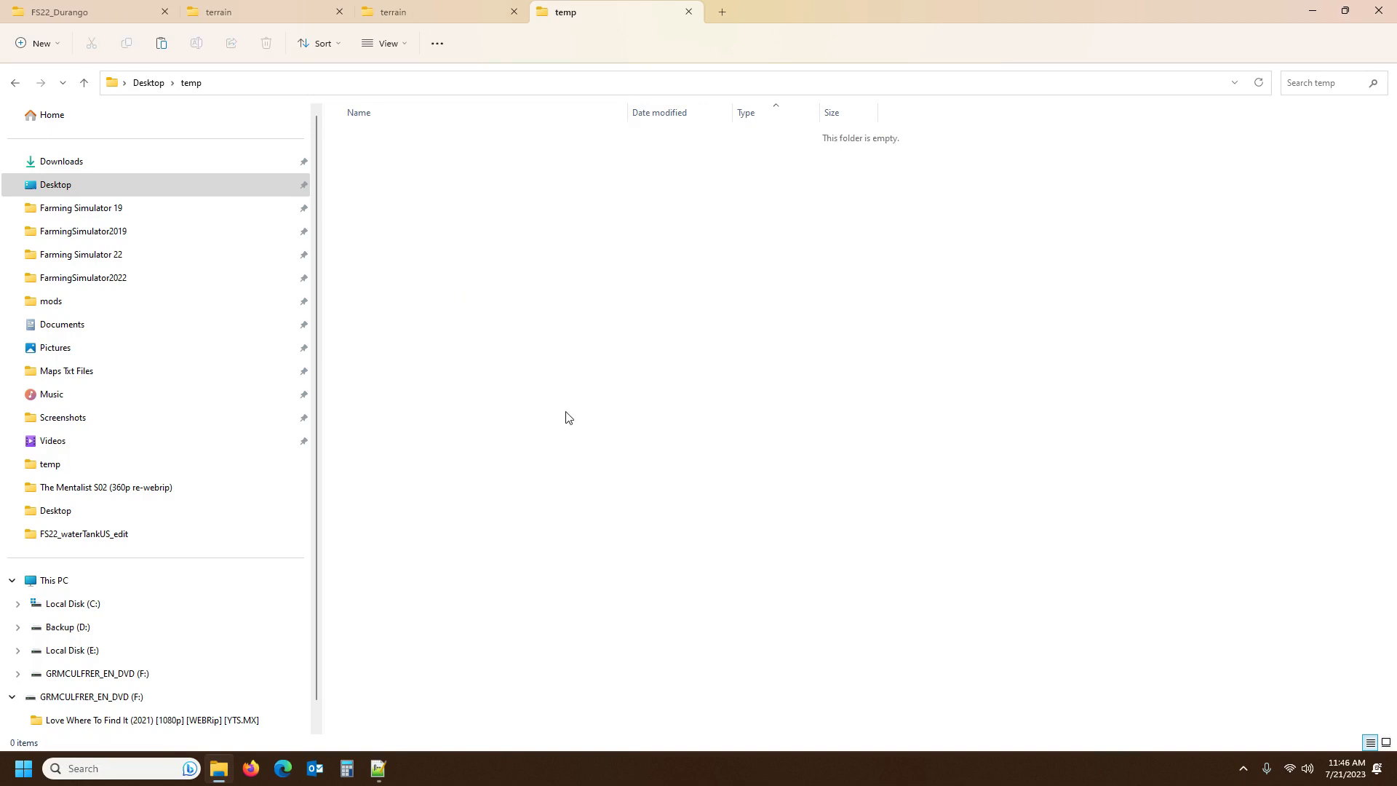
pyautogui.hotkey('ctrl', 'v')
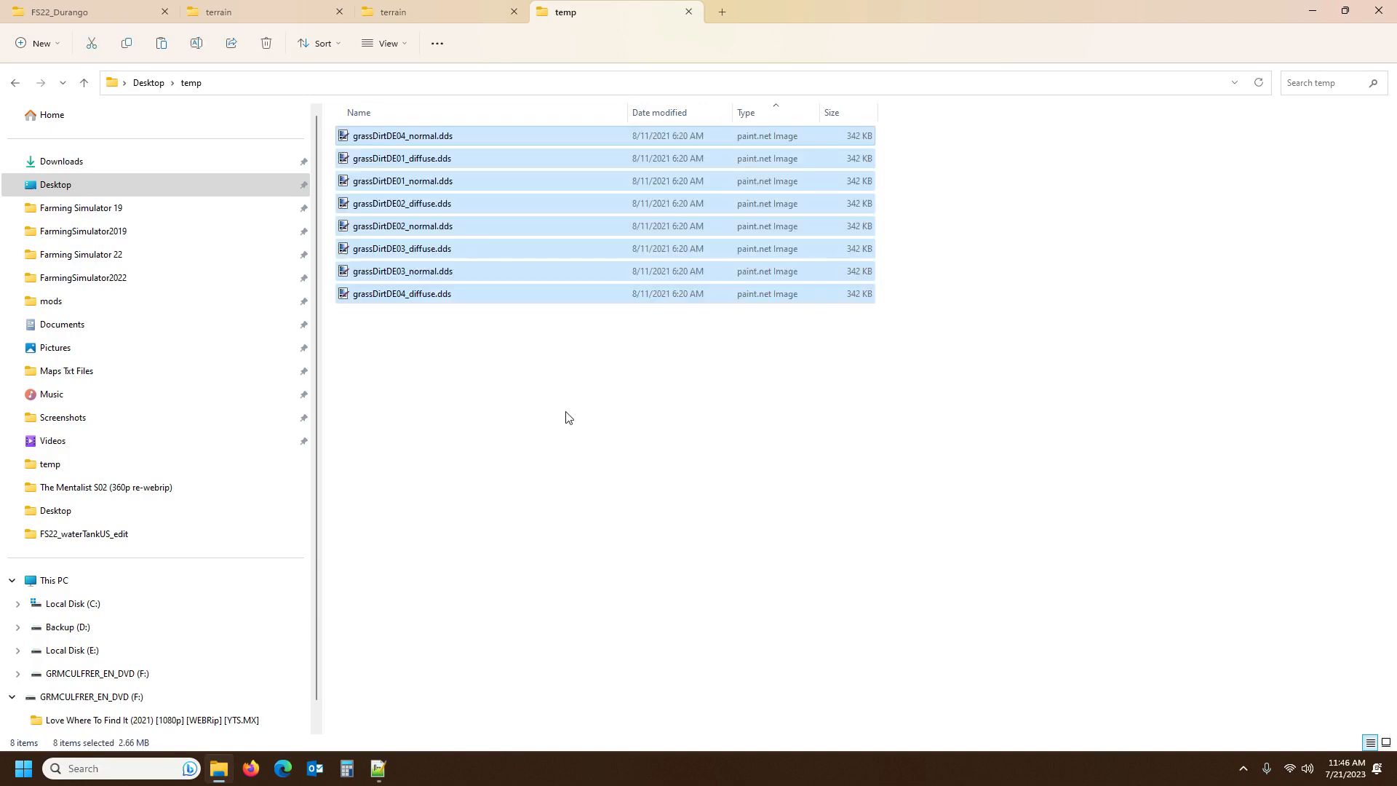
pyautogui.click(568, 406)
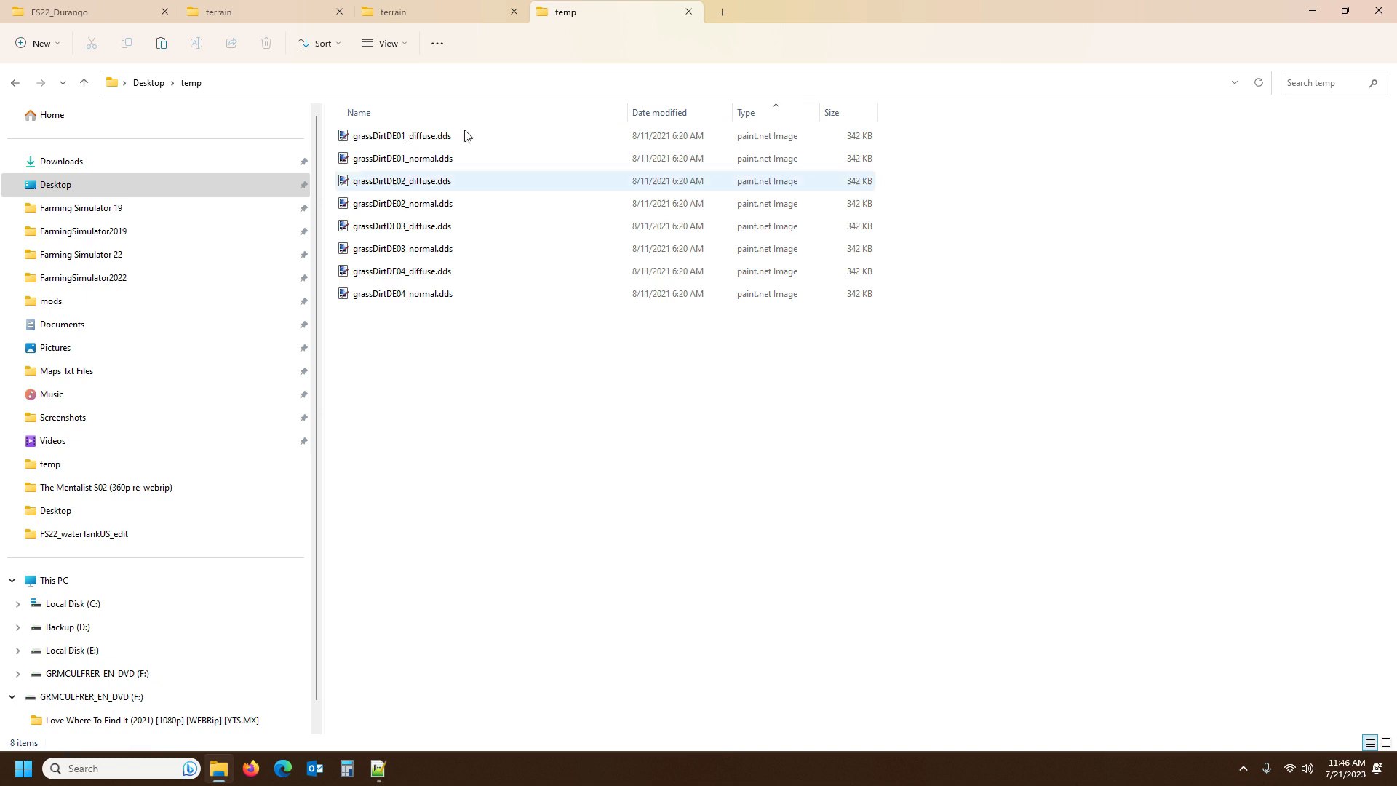
pyautogui.moveTo(632, 109); pyautogui.dragTo(721, 107)
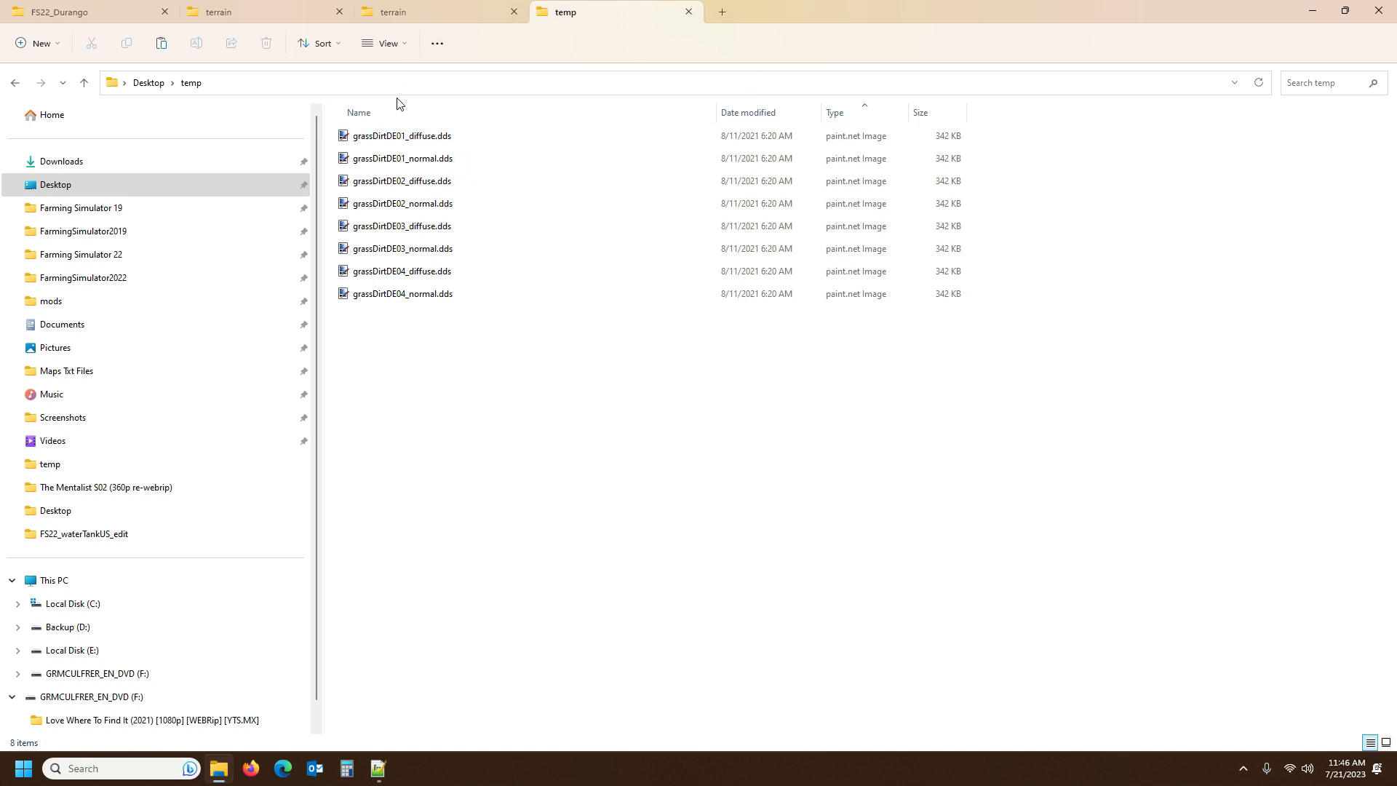
# Open grassDirtDE01_diffuse.dds in paint.net and resize it to 1024 × 1024 pixels
pyautogui.moveTo(406, 144)
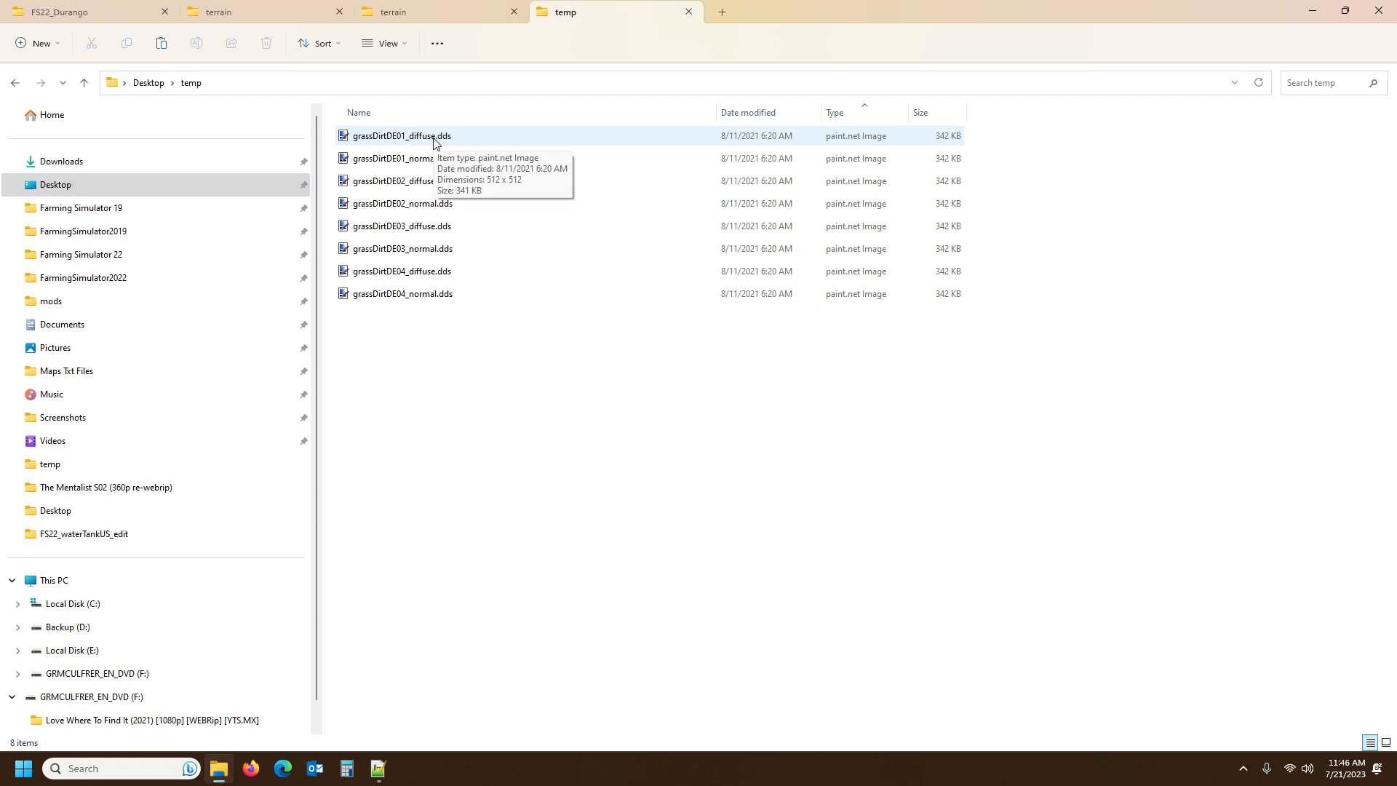
pyautogui.click(394, 144)
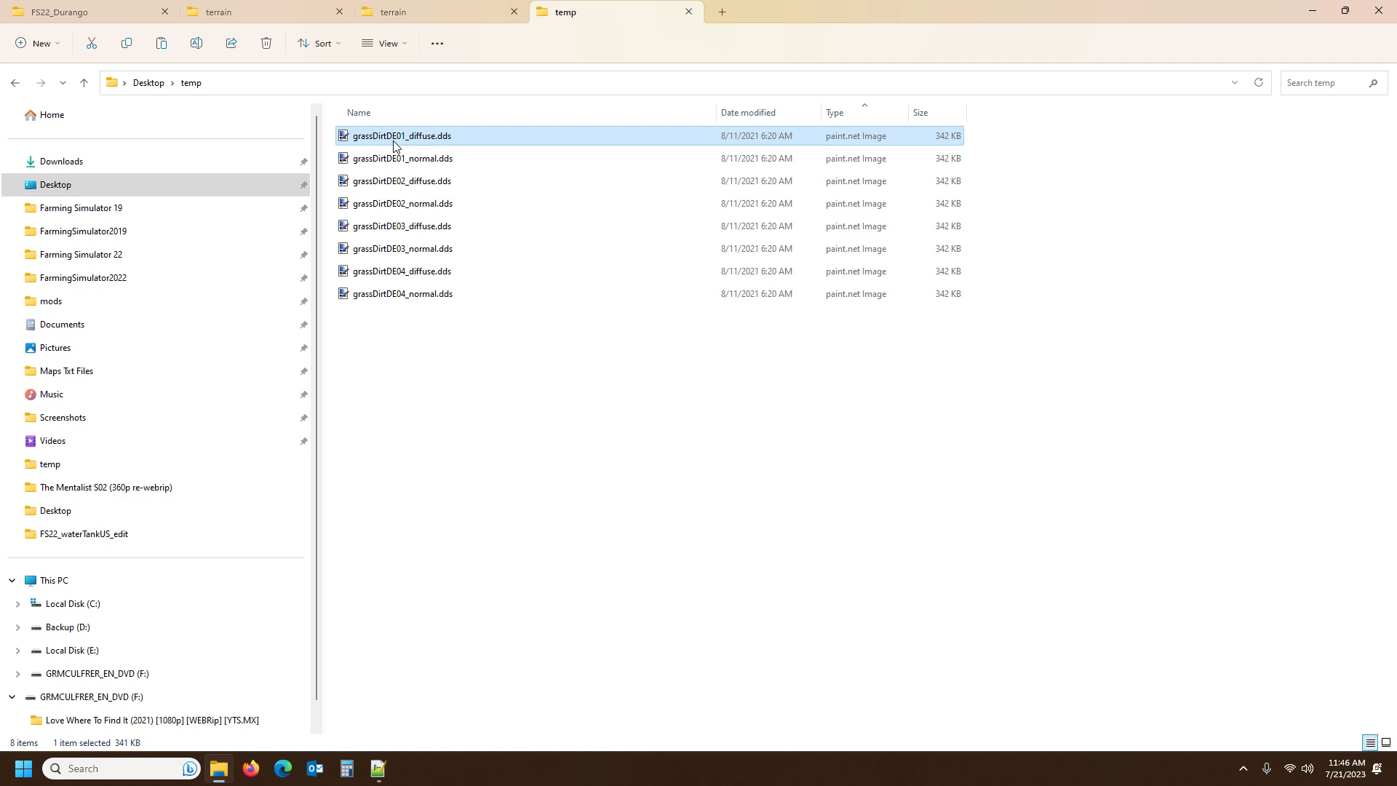
pyautogui.doubleClick(411, 139)
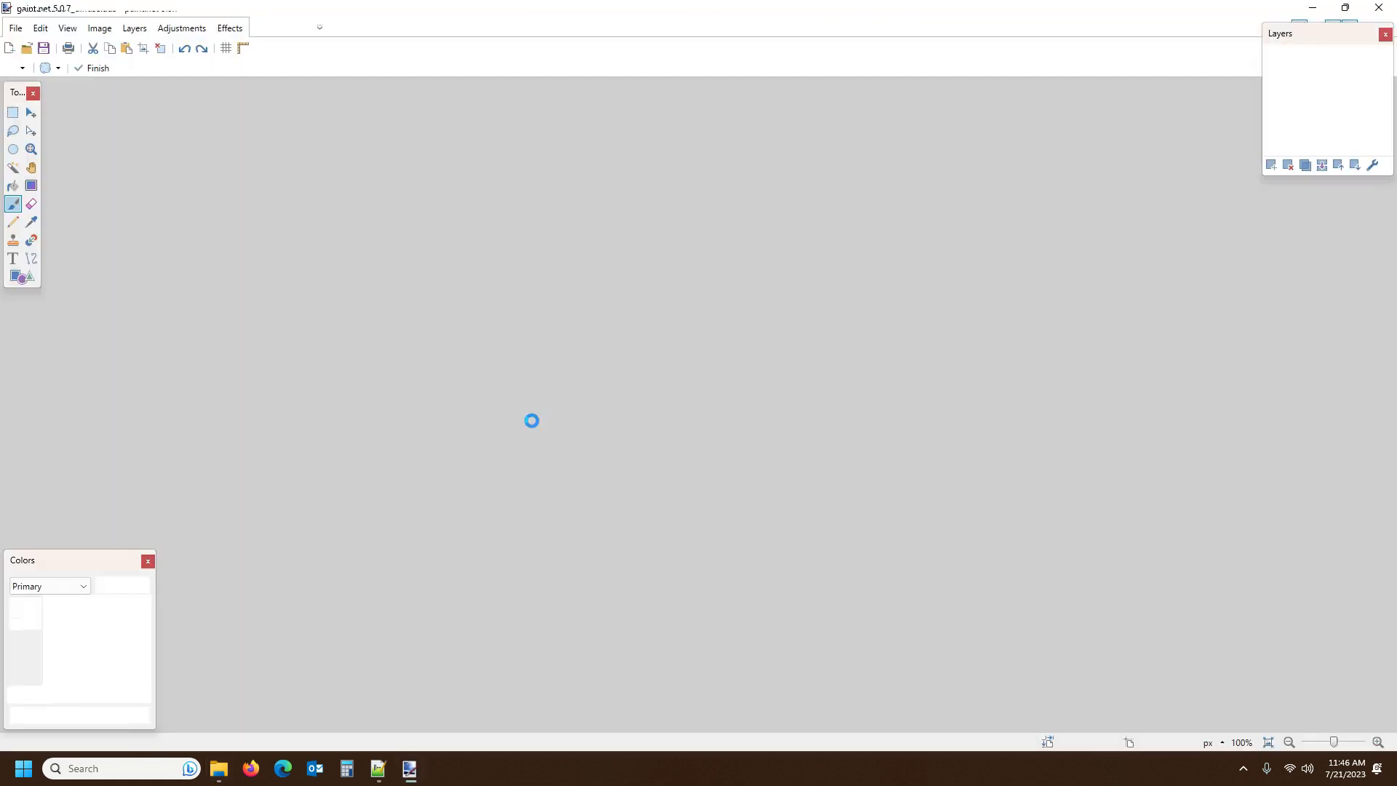
pyautogui.click(99, 28)
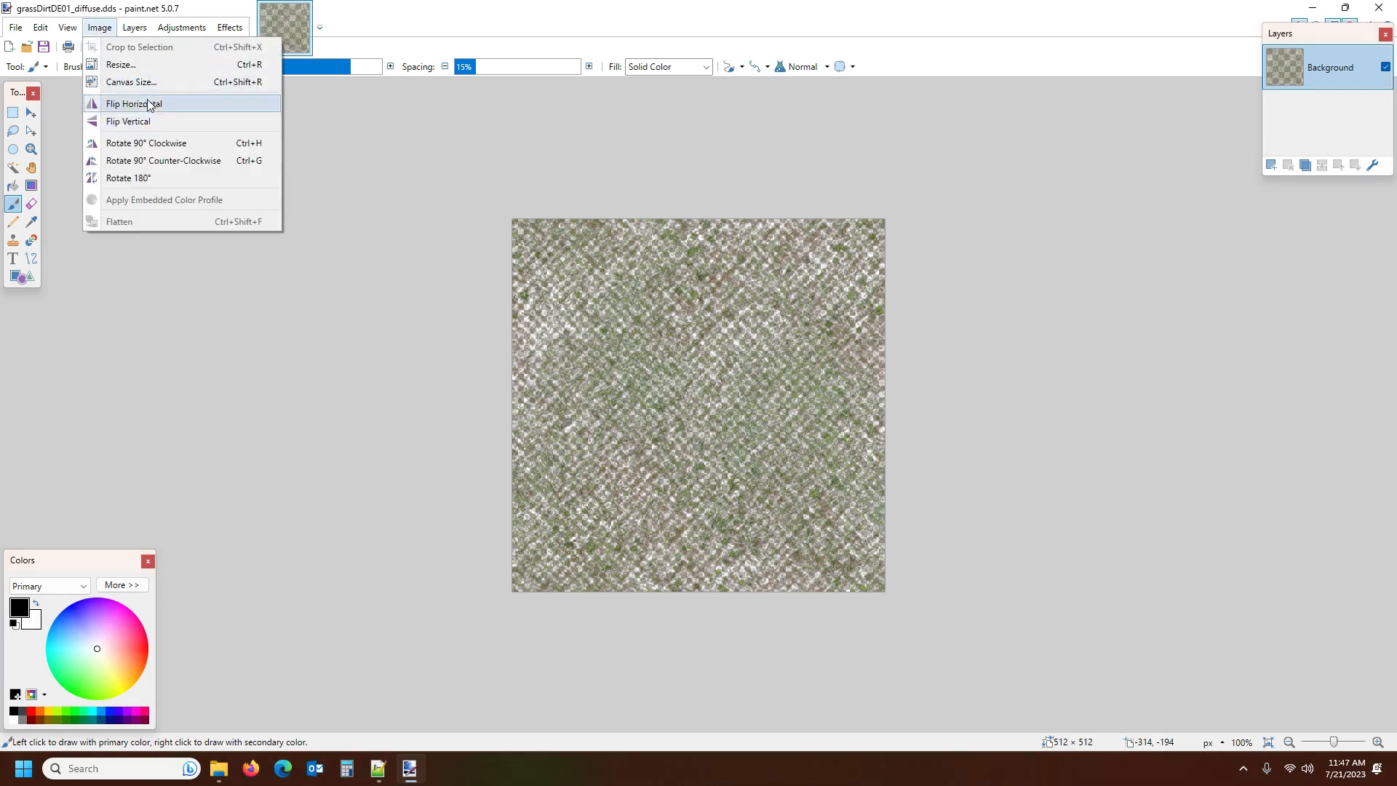
pyautogui.click(140, 64)
pyautogui.write('1024')
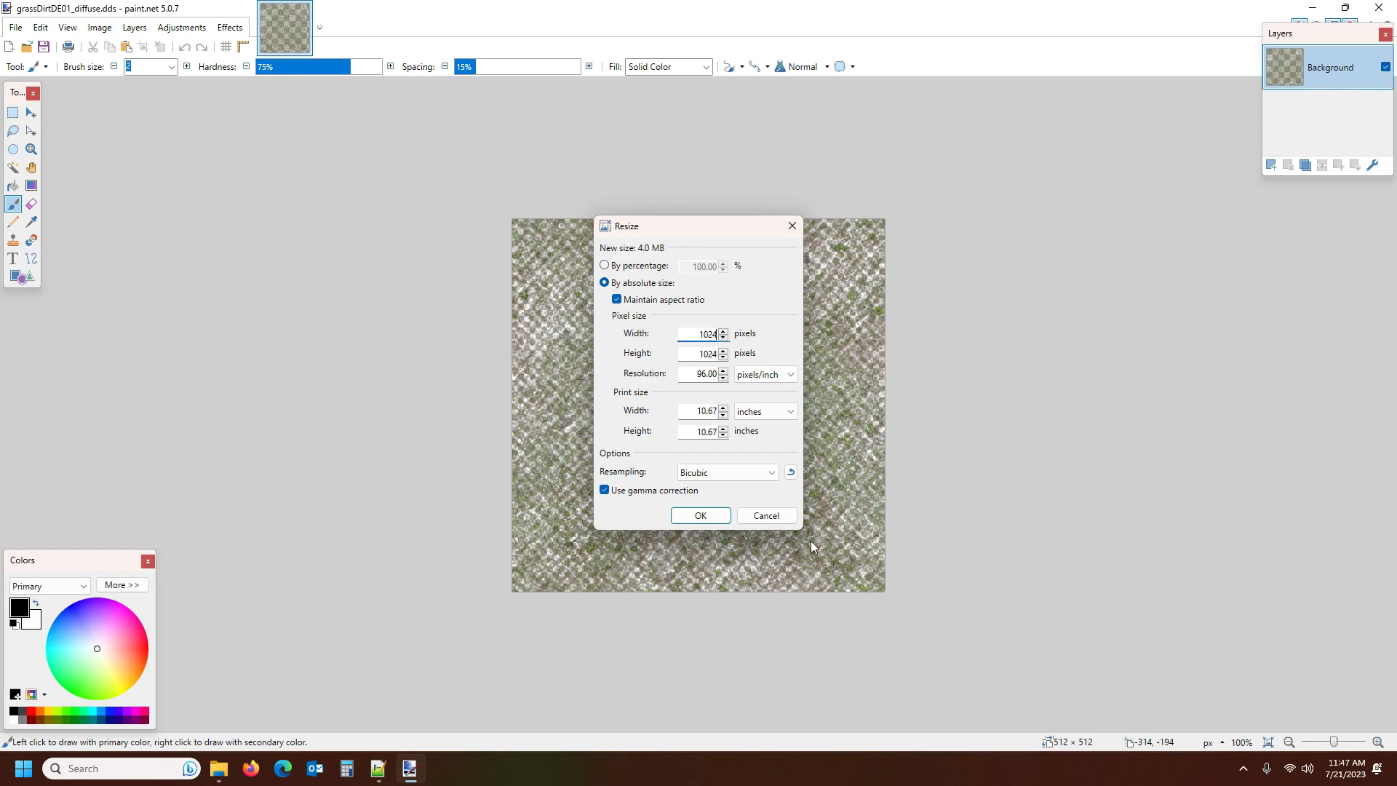
pyautogui.click(710, 516)
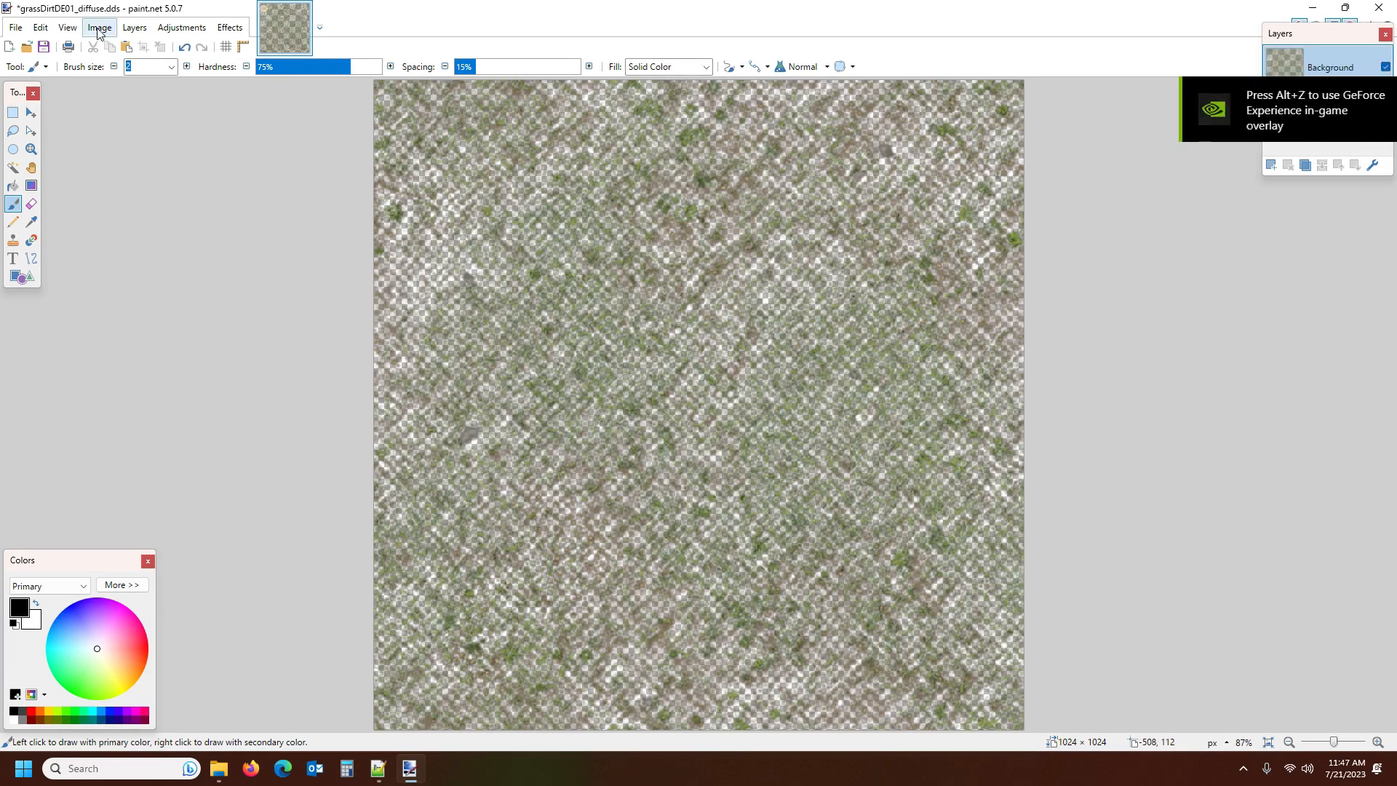
pyautogui.click(16, 27)
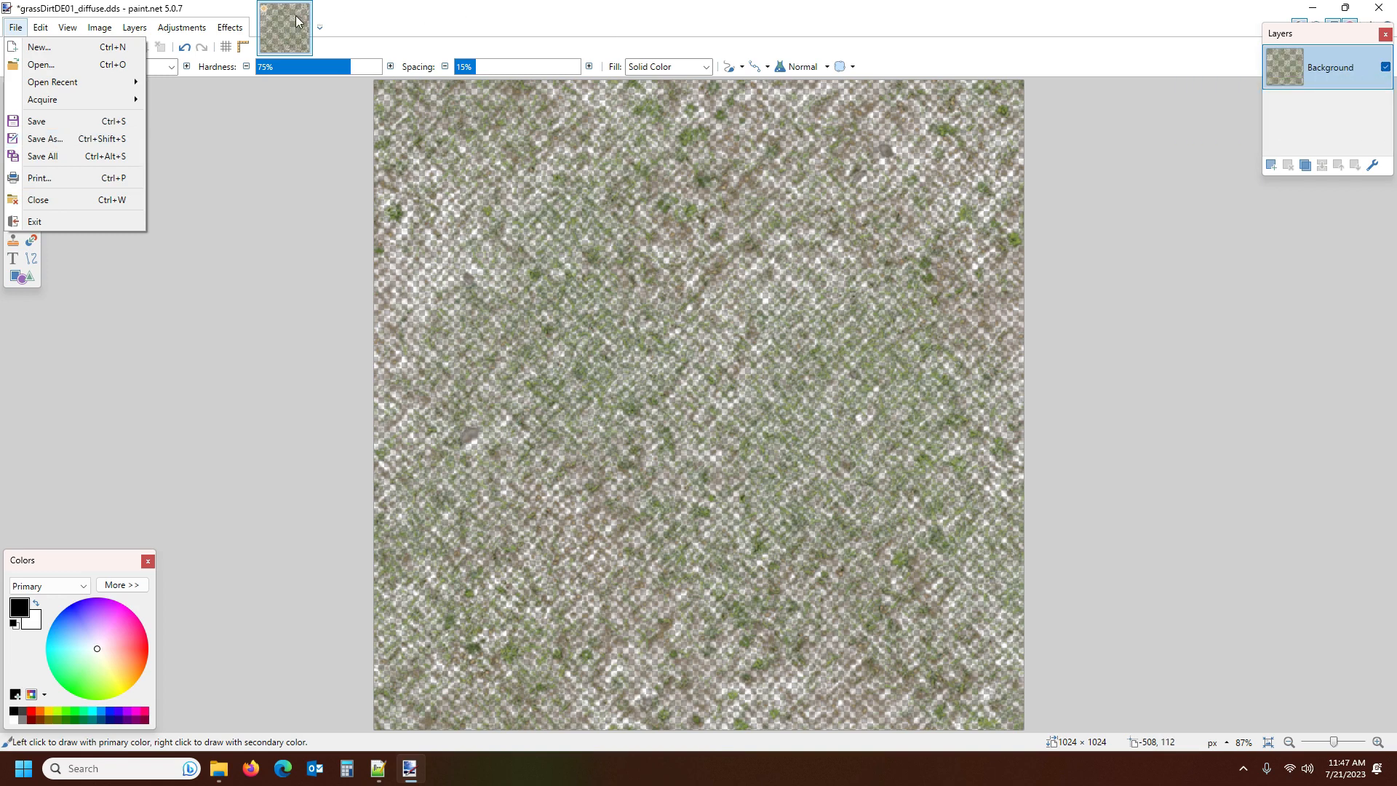
pyautogui.click(165, 27)
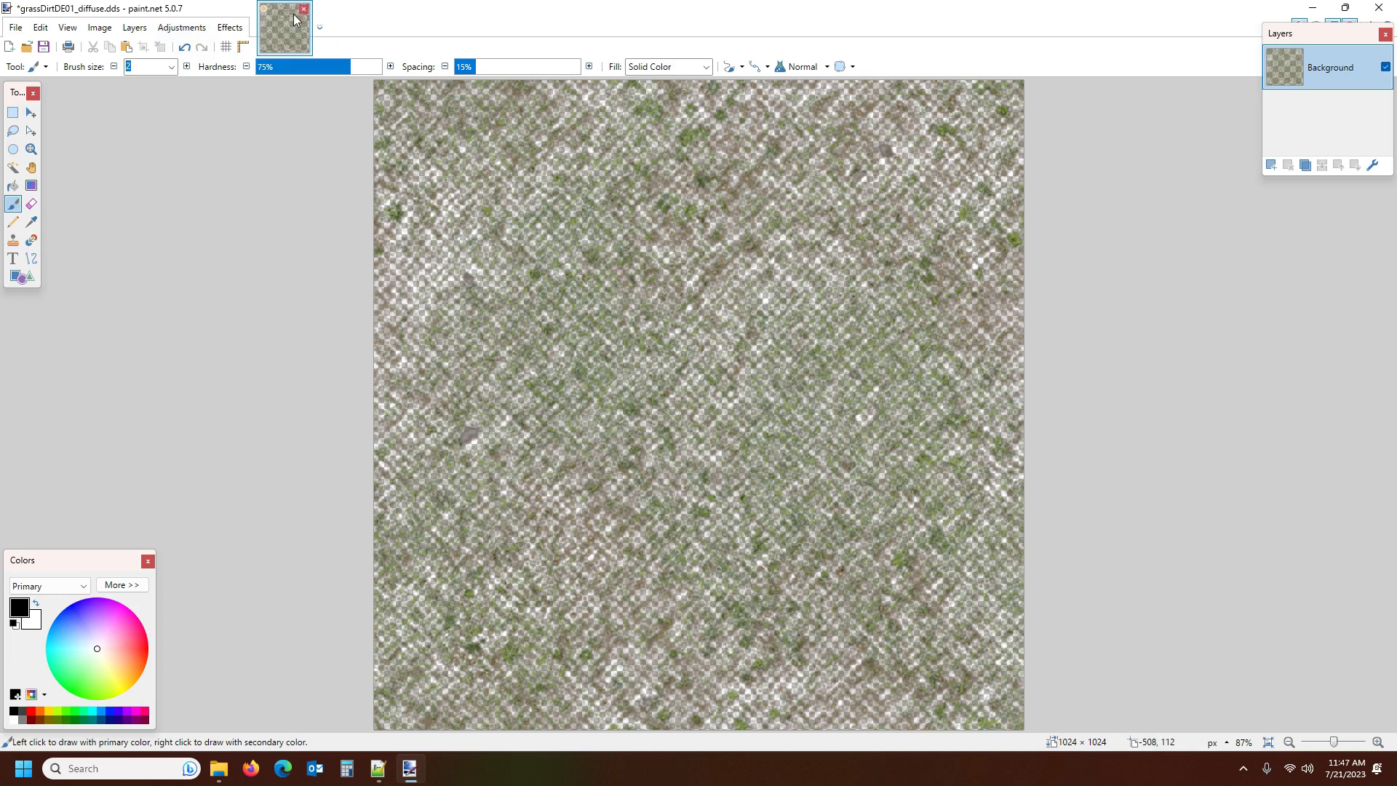
# Switch to File Explorer and review the existing texture files in FS22_Durango/textures/terrain
pyautogui.click(218, 769)
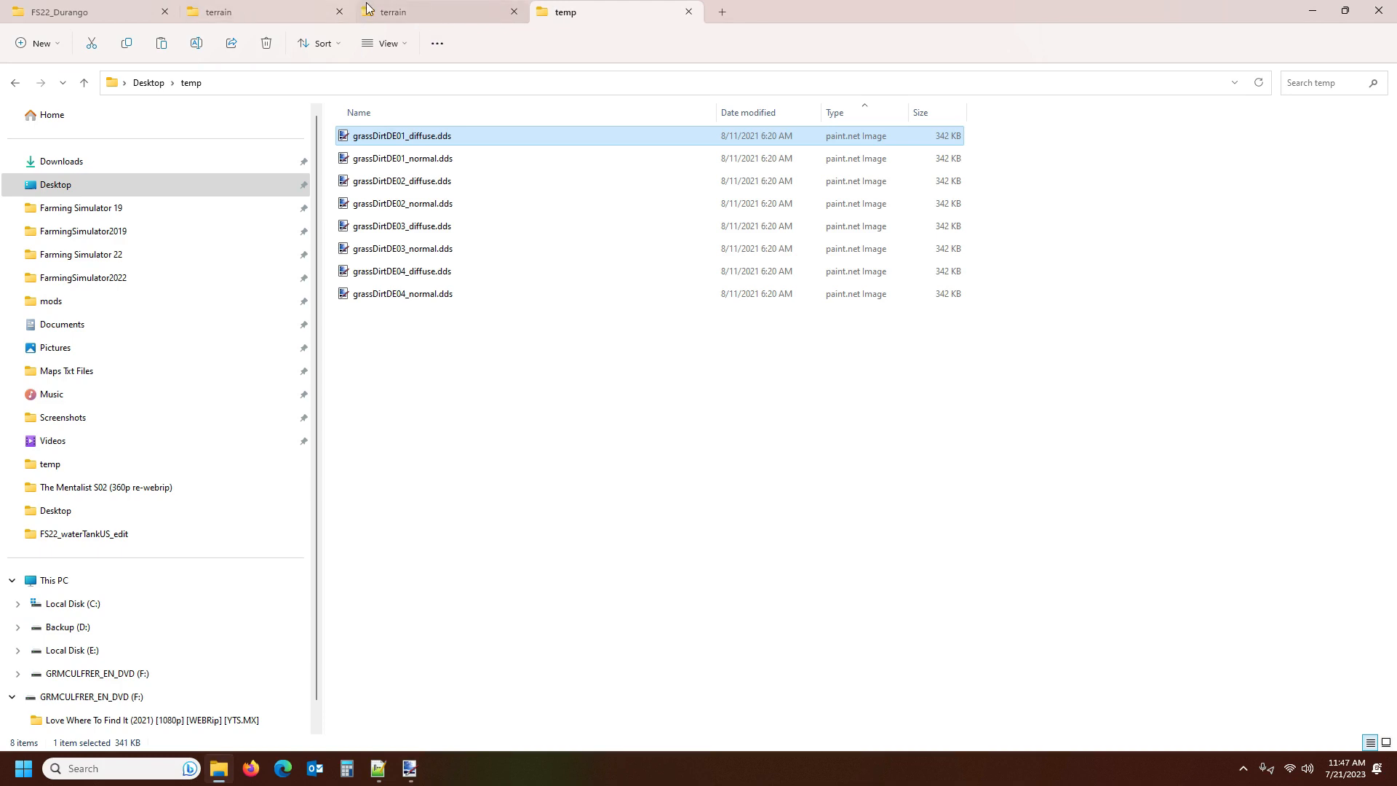
pyautogui.click(278, 9)
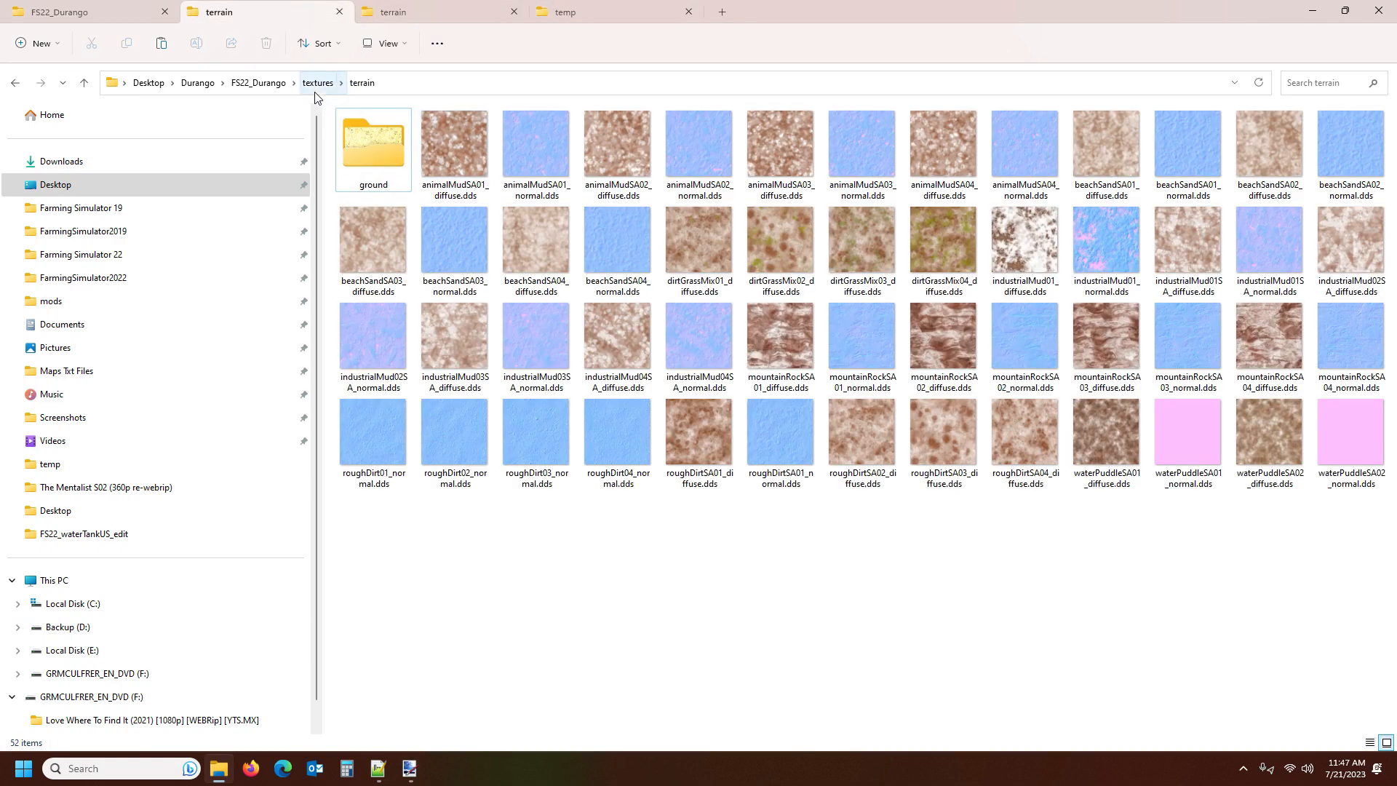
pyautogui.click(258, 83)
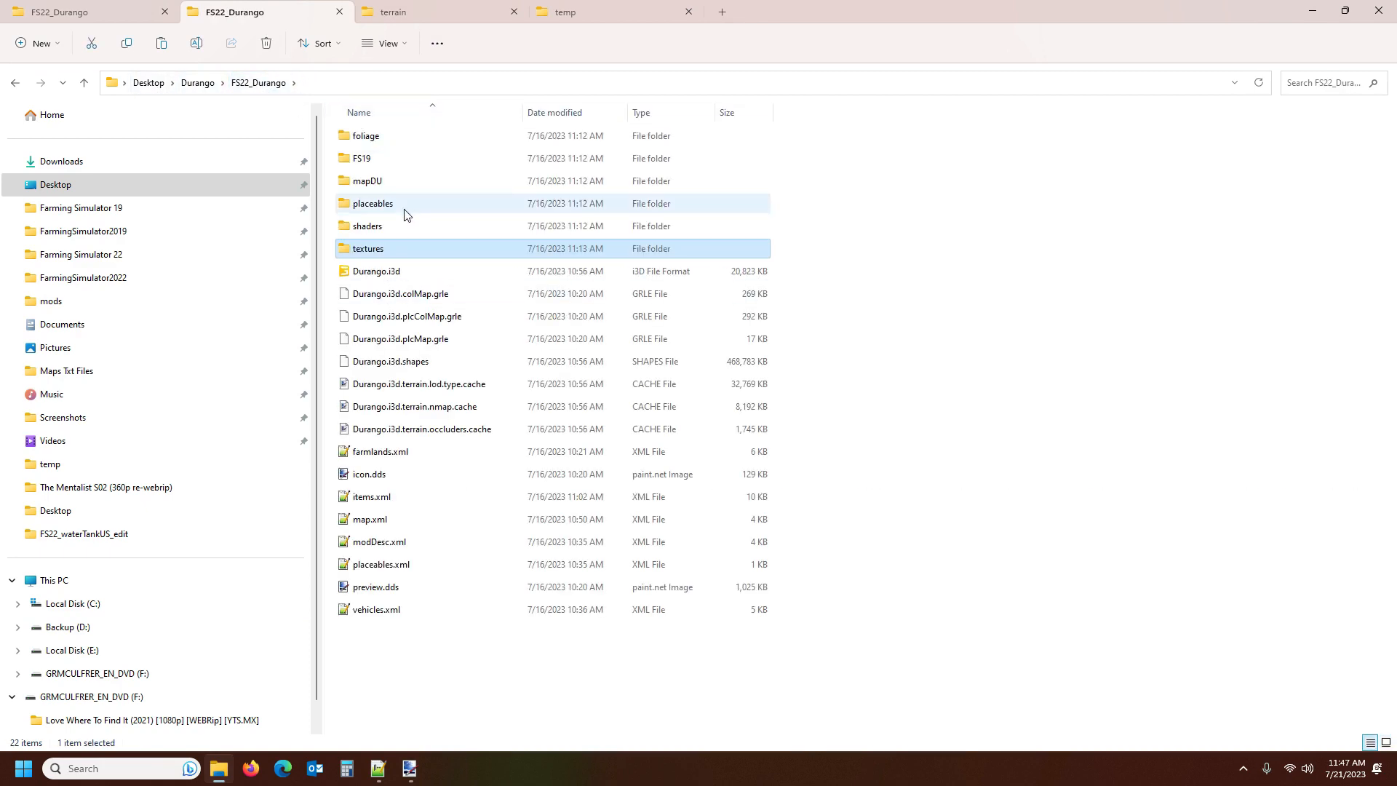
pyautogui.doubleClick(400, 251)
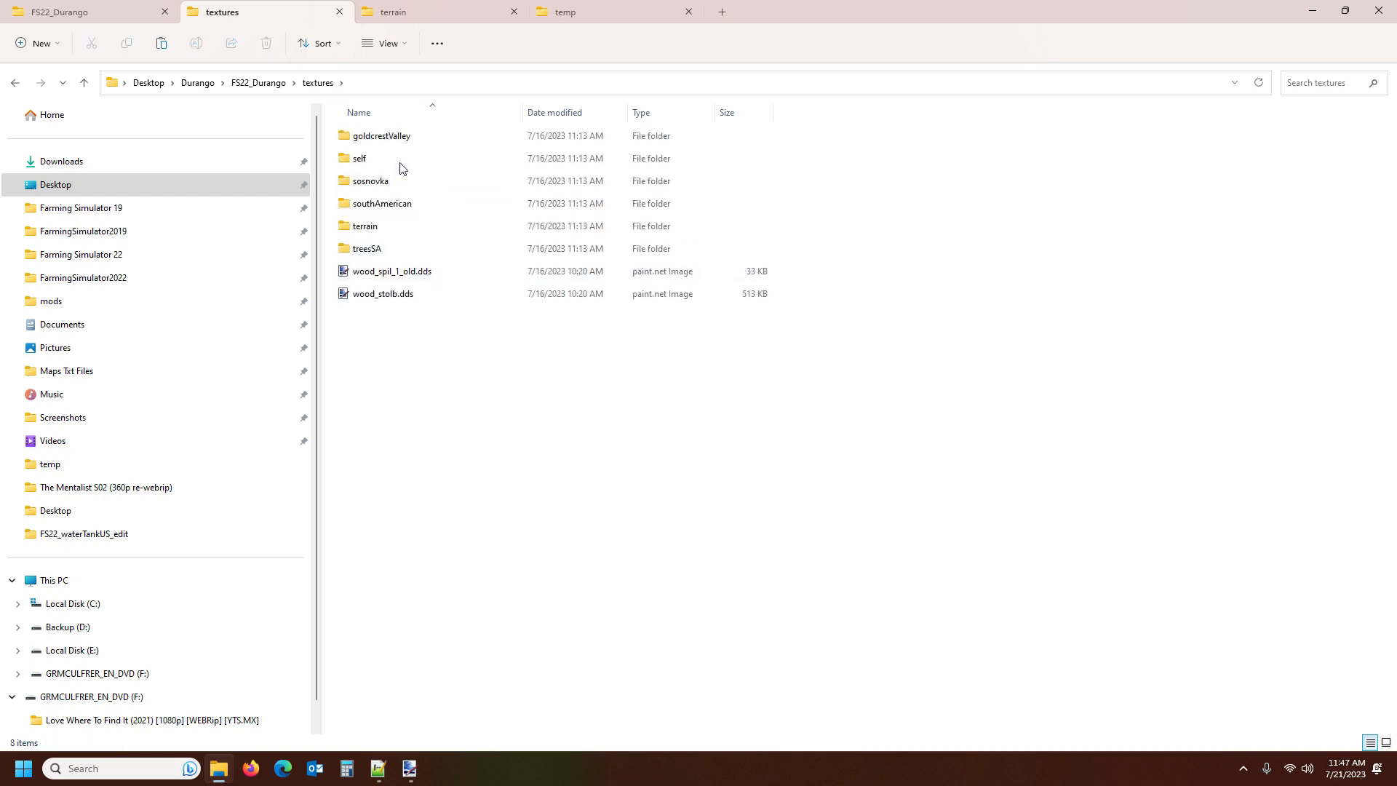
pyautogui.doubleClick(399, 228)
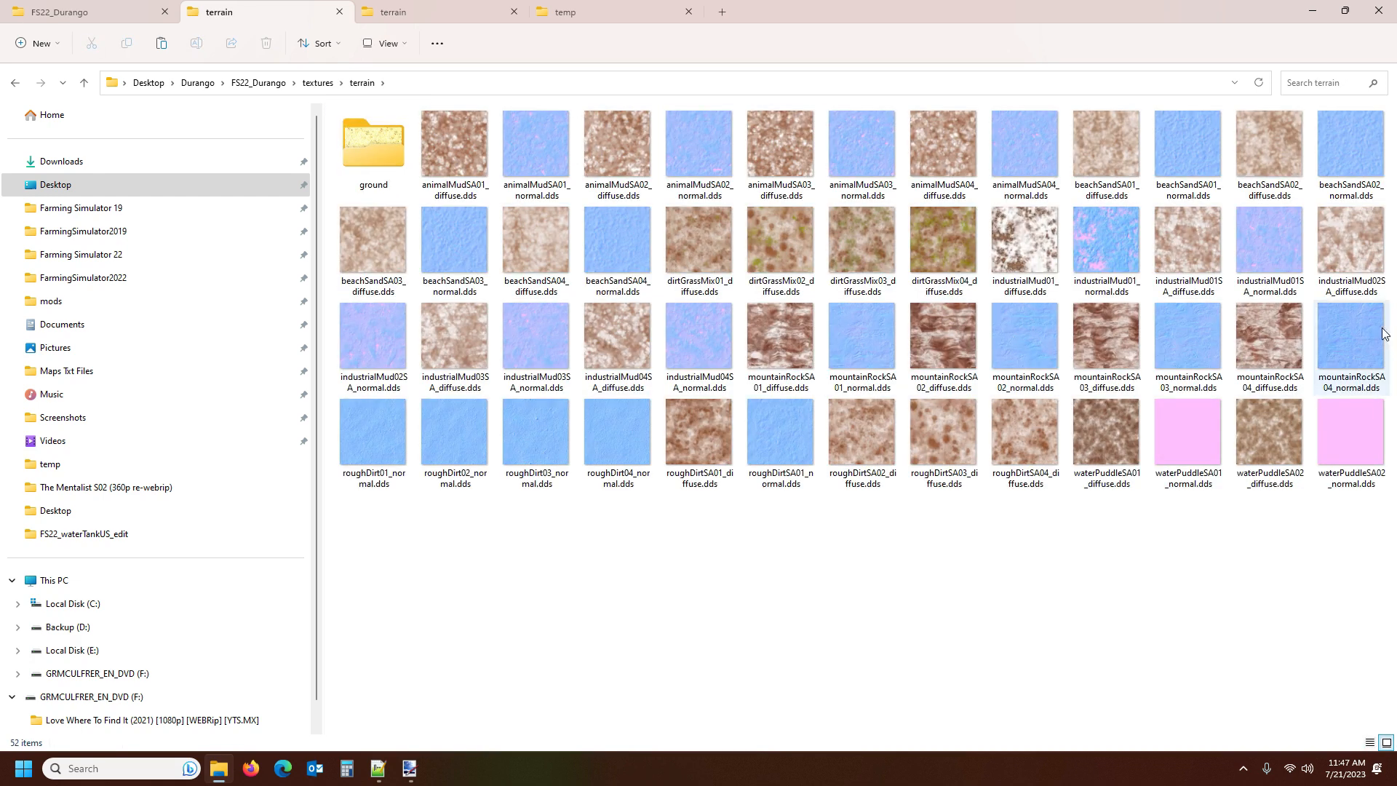
pyautogui.moveTo(796, 241)
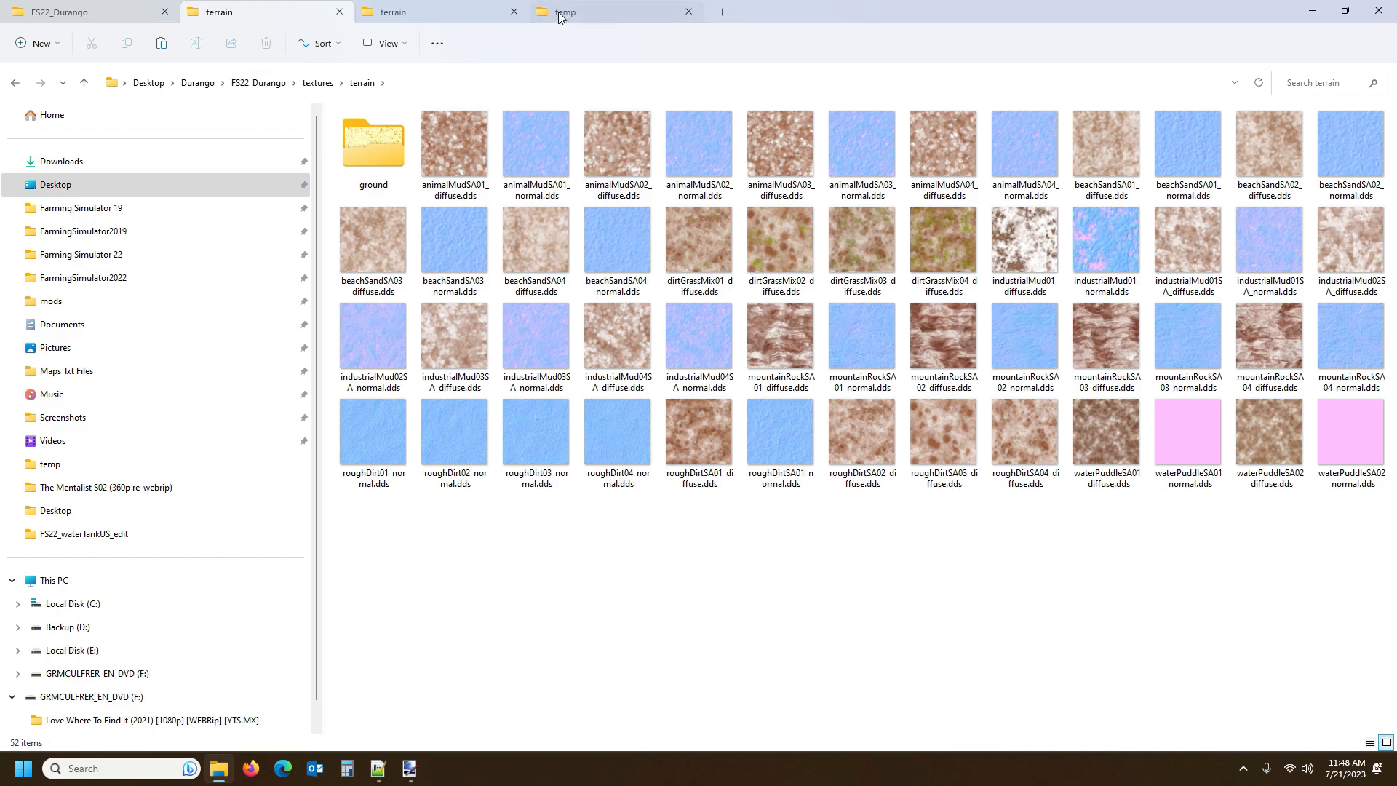
# Switch to paint.net and save the resized grassDirtDE01_diffuse texture as a PNG in the temp folder with the default save configuration
pyautogui.click(412, 771)
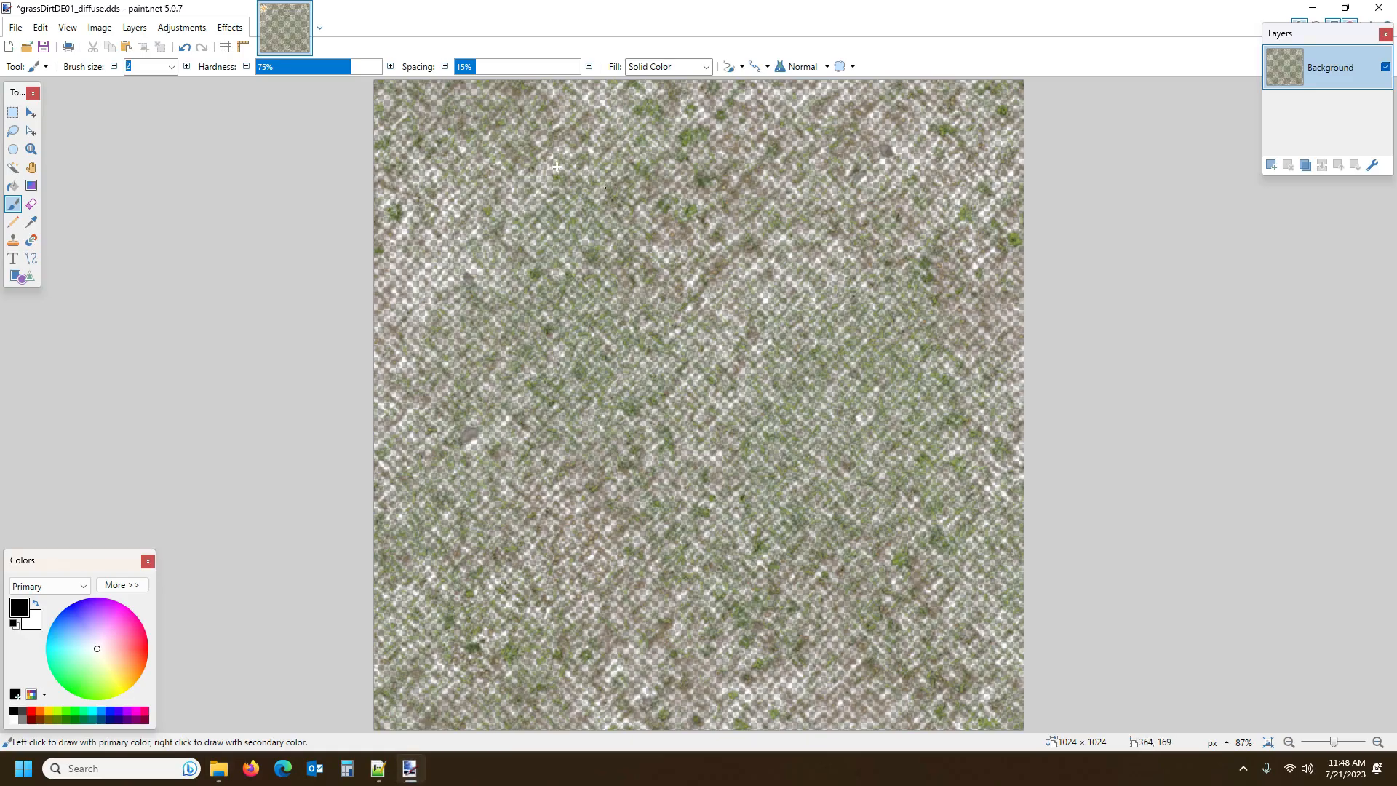
pyautogui.click(168, 26)
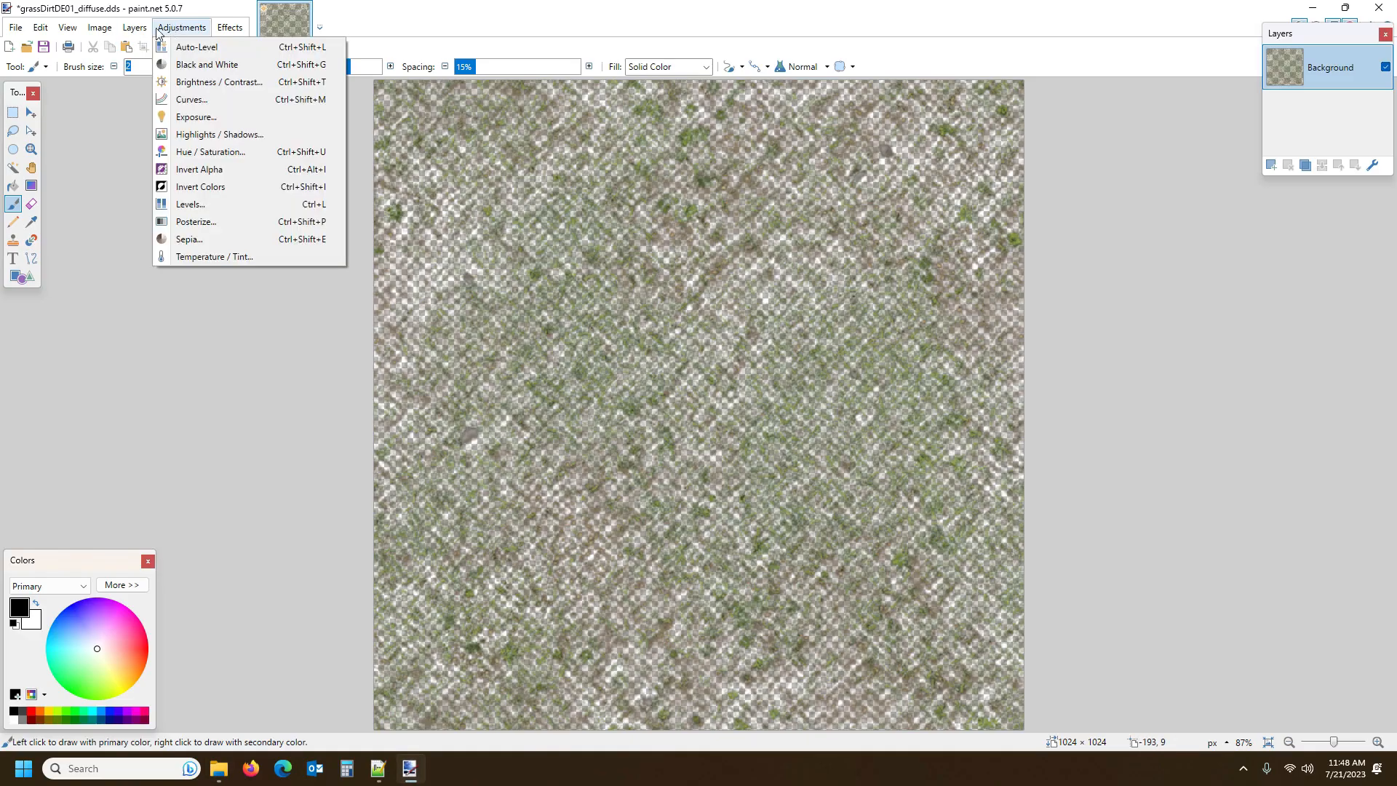
pyautogui.click(173, 28)
pyautogui.click(18, 29)
pyautogui.click(18, 29)
pyautogui.click(15, 27)
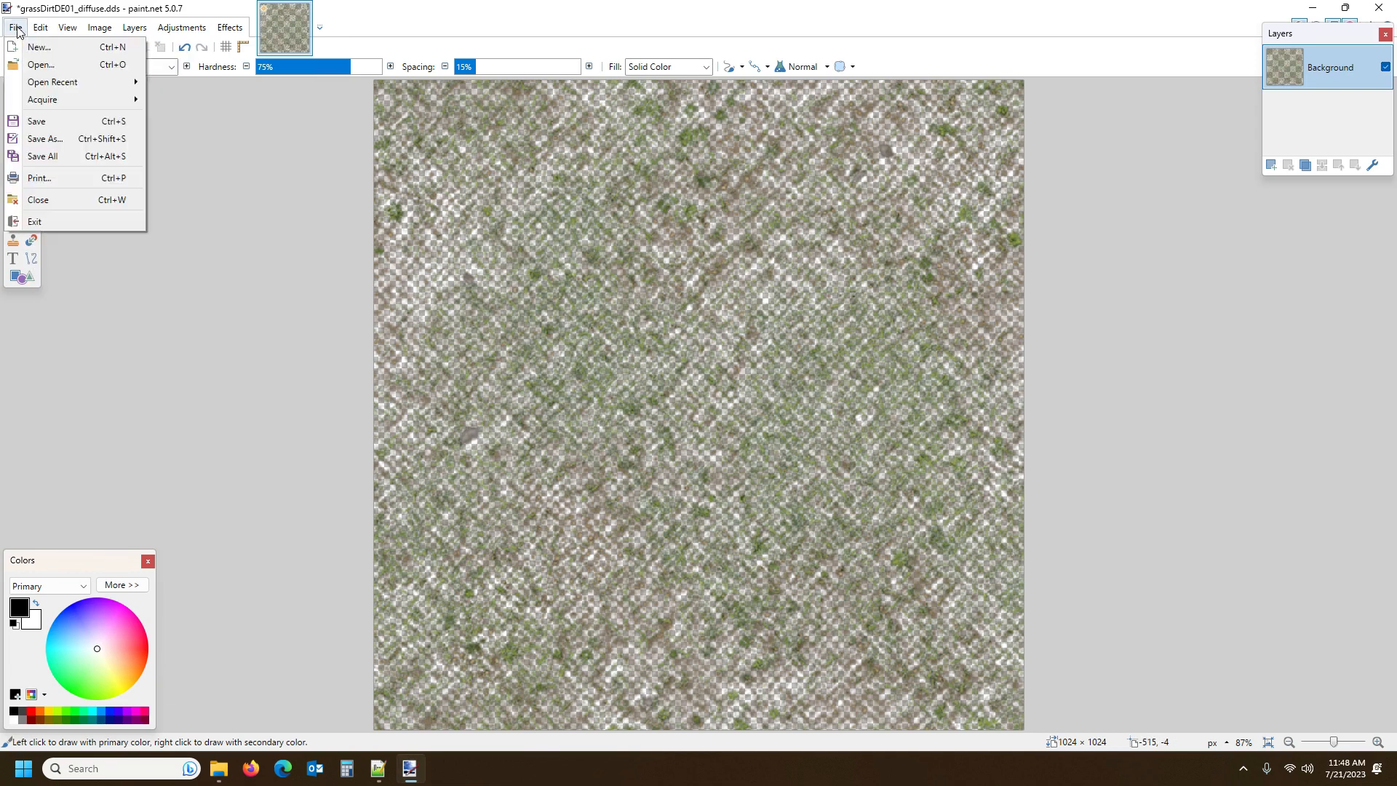
pyautogui.click(37, 138)
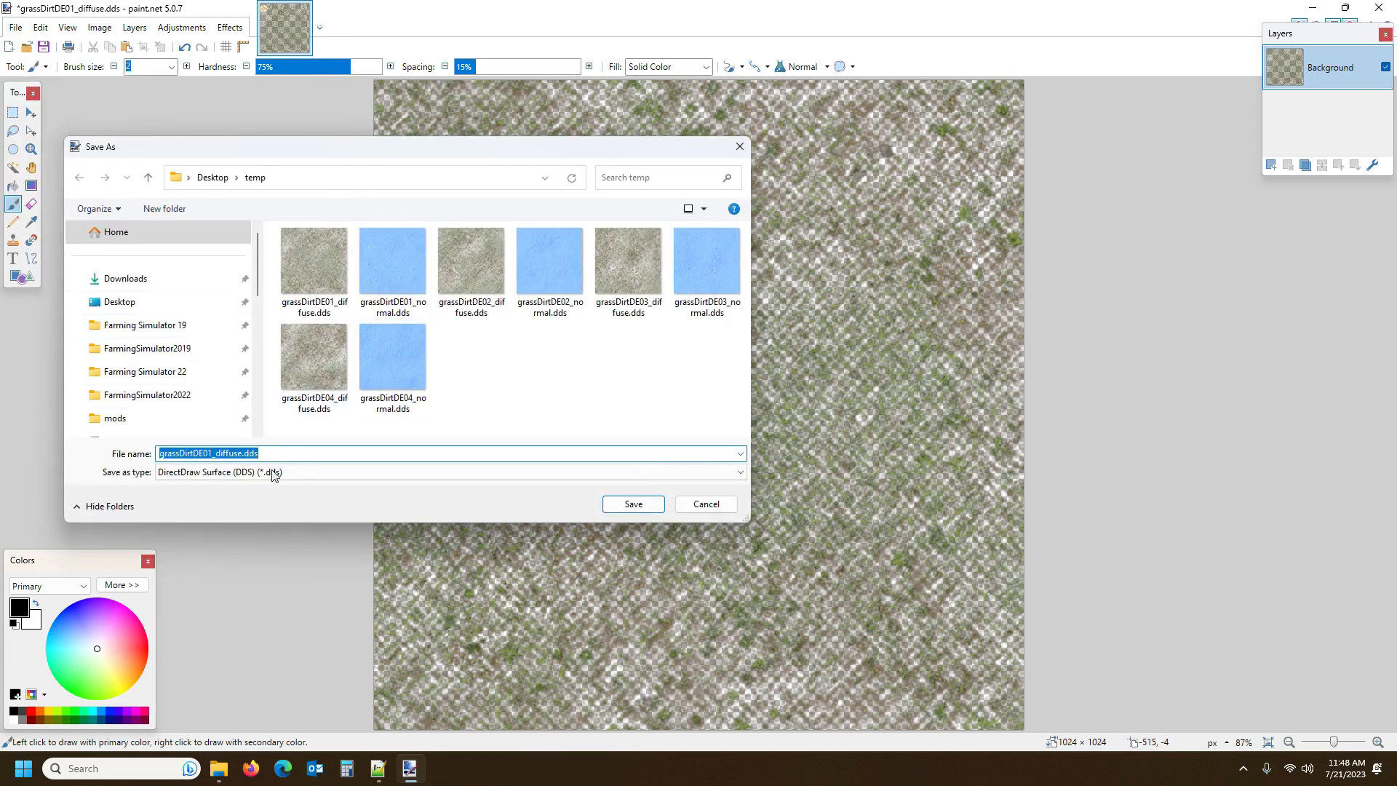
pyautogui.click(356, 472)
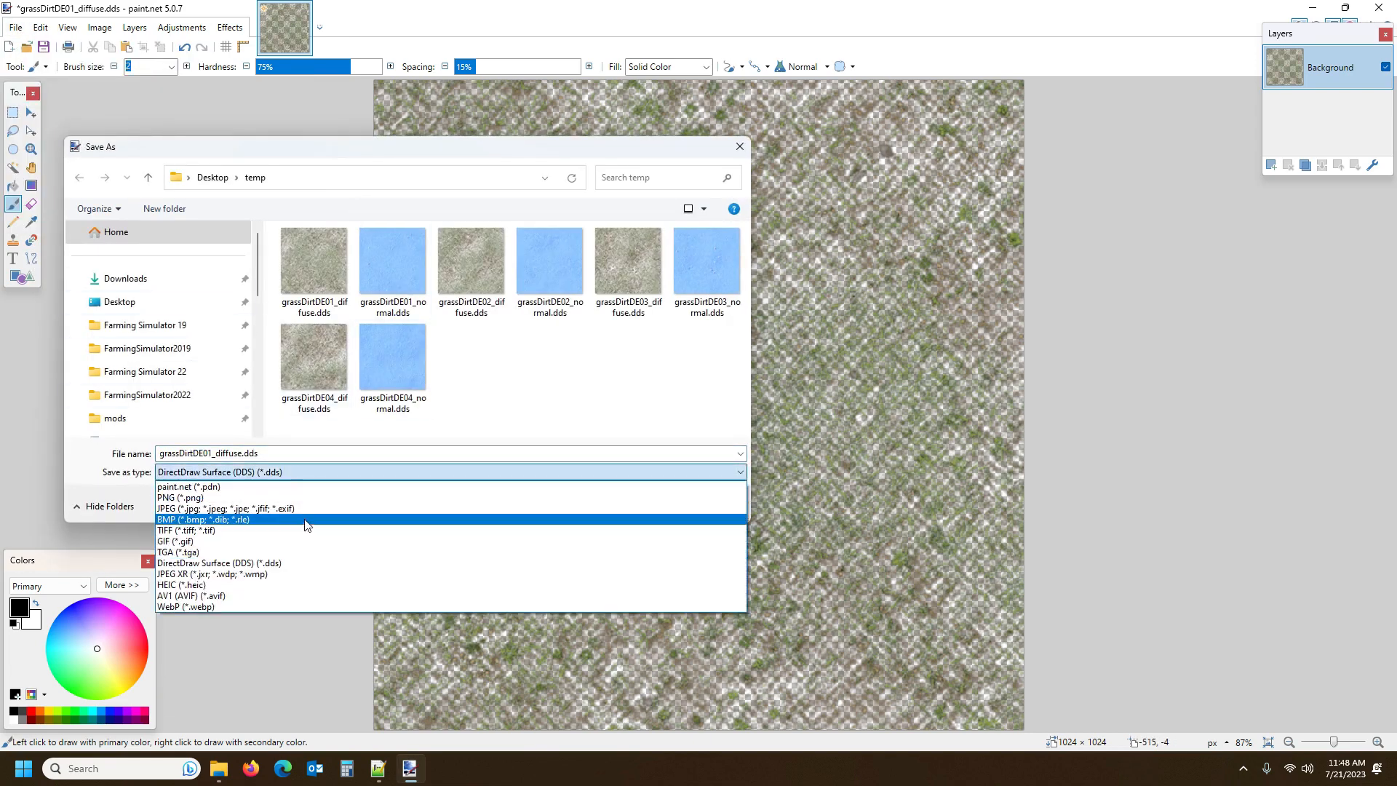
pyautogui.click(263, 498)
pyautogui.click(627, 504)
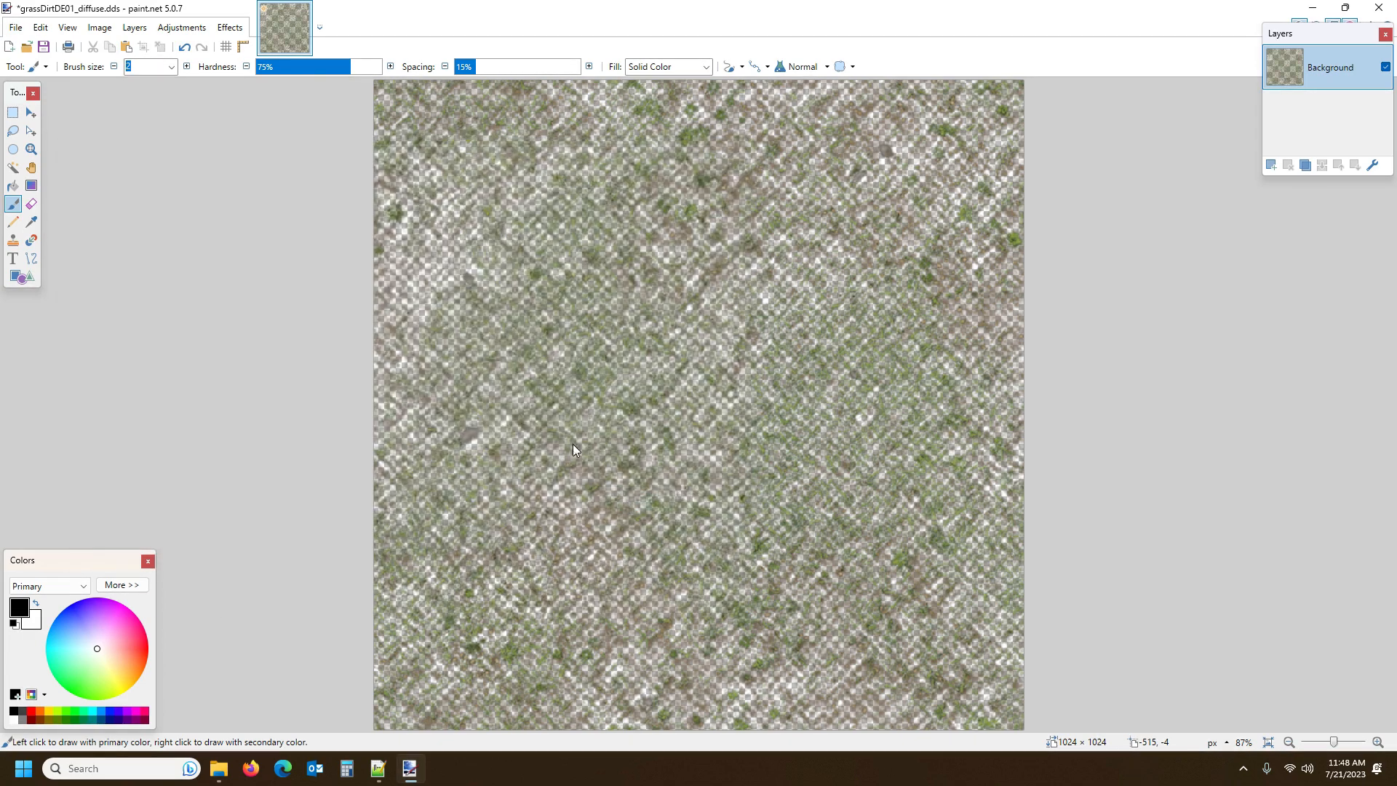
pyautogui.click(473, 411)
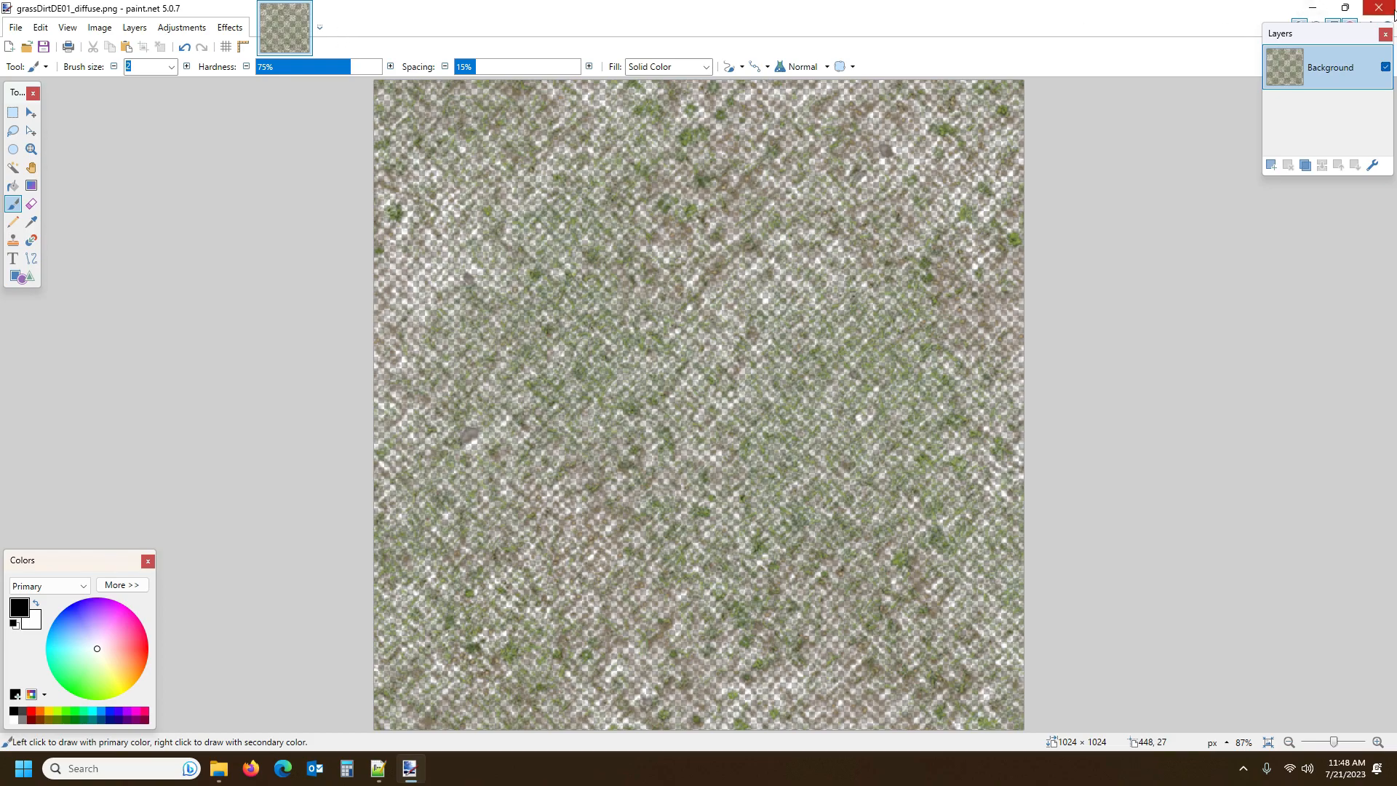
# Close paint.net and delete the original grassDirtDE01_diffuse.dds from the temp folder
pyautogui.click(1379, 7)
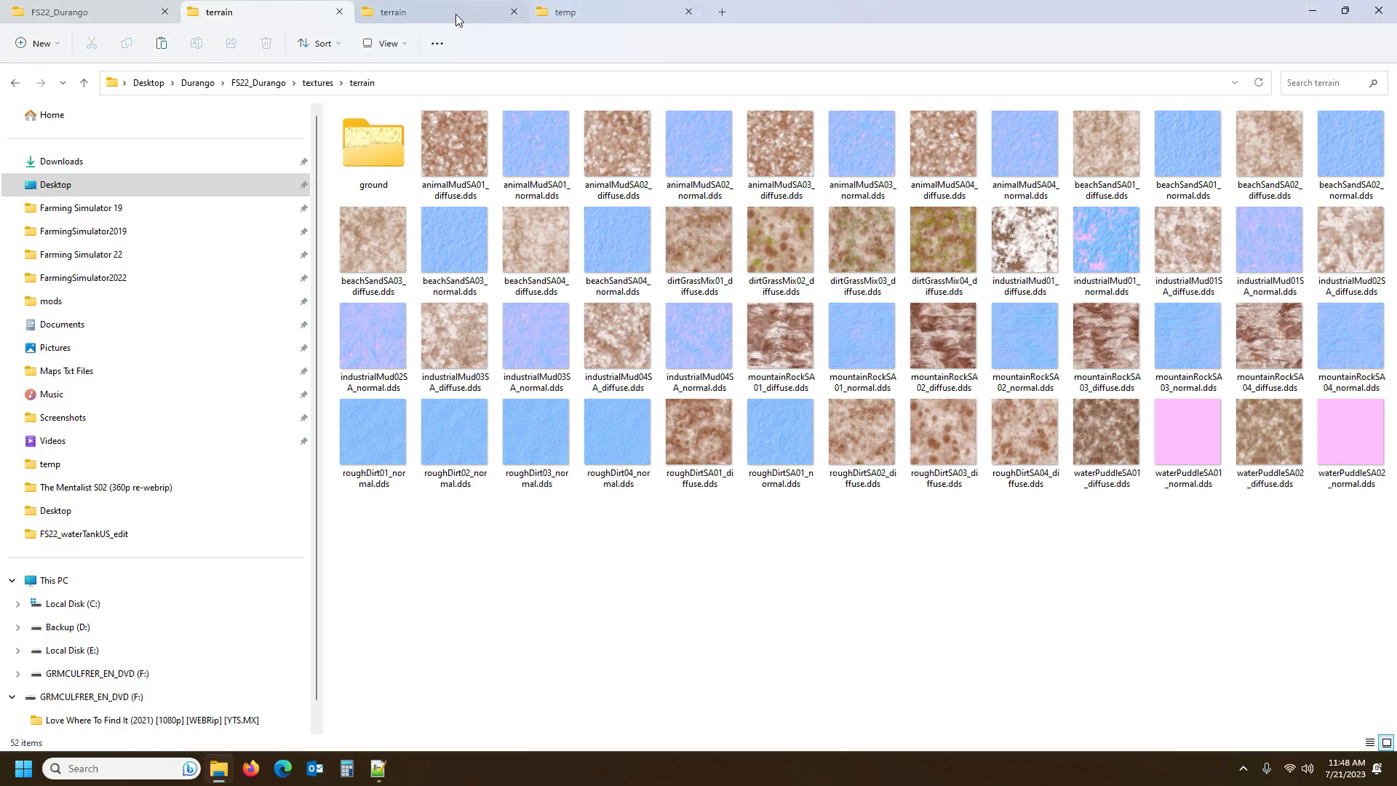
pyautogui.click(586, 15)
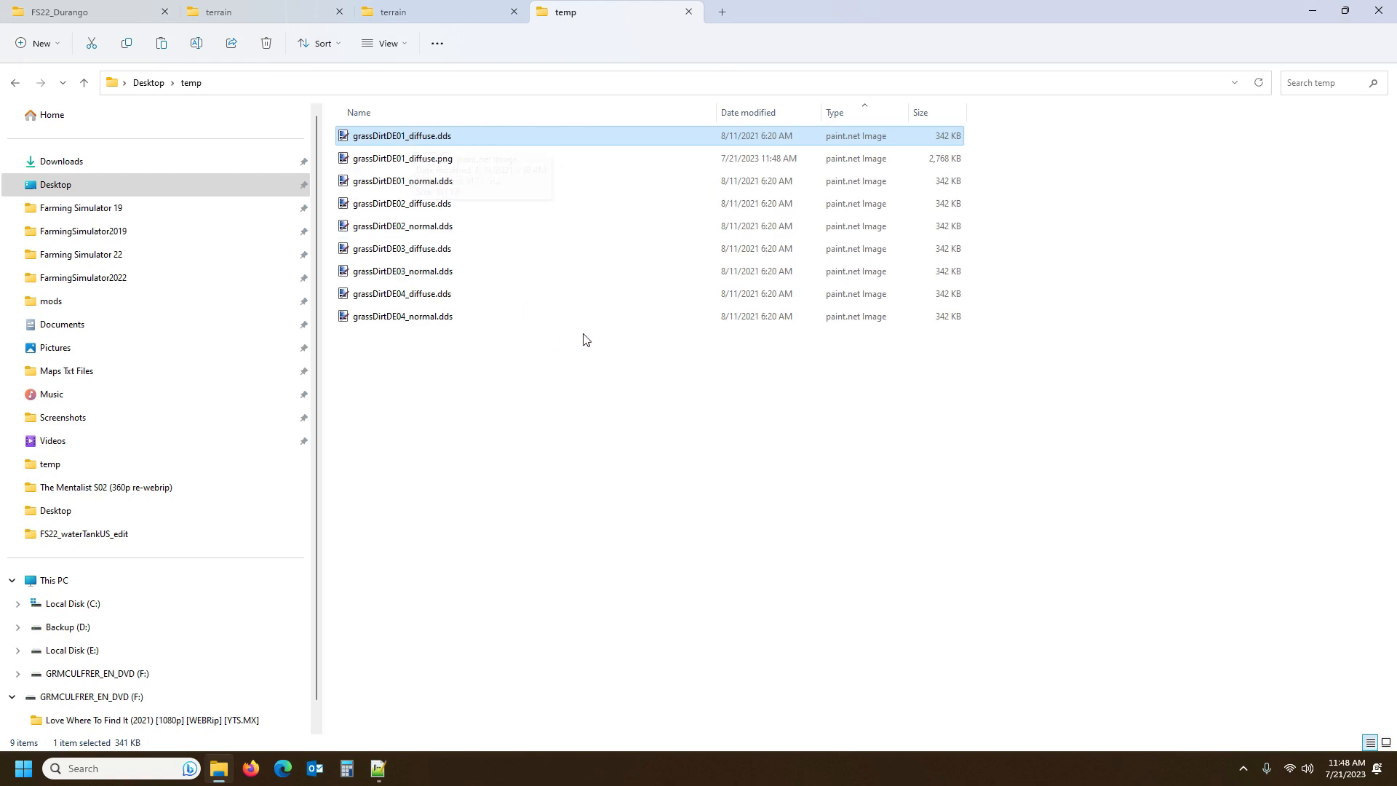
pyautogui.press('Delete')
# Open grassDirtDE01_normal.dds in paint.net and resize it to 1024 × 1024 pixels
pyautogui.doubleClick(456, 159)
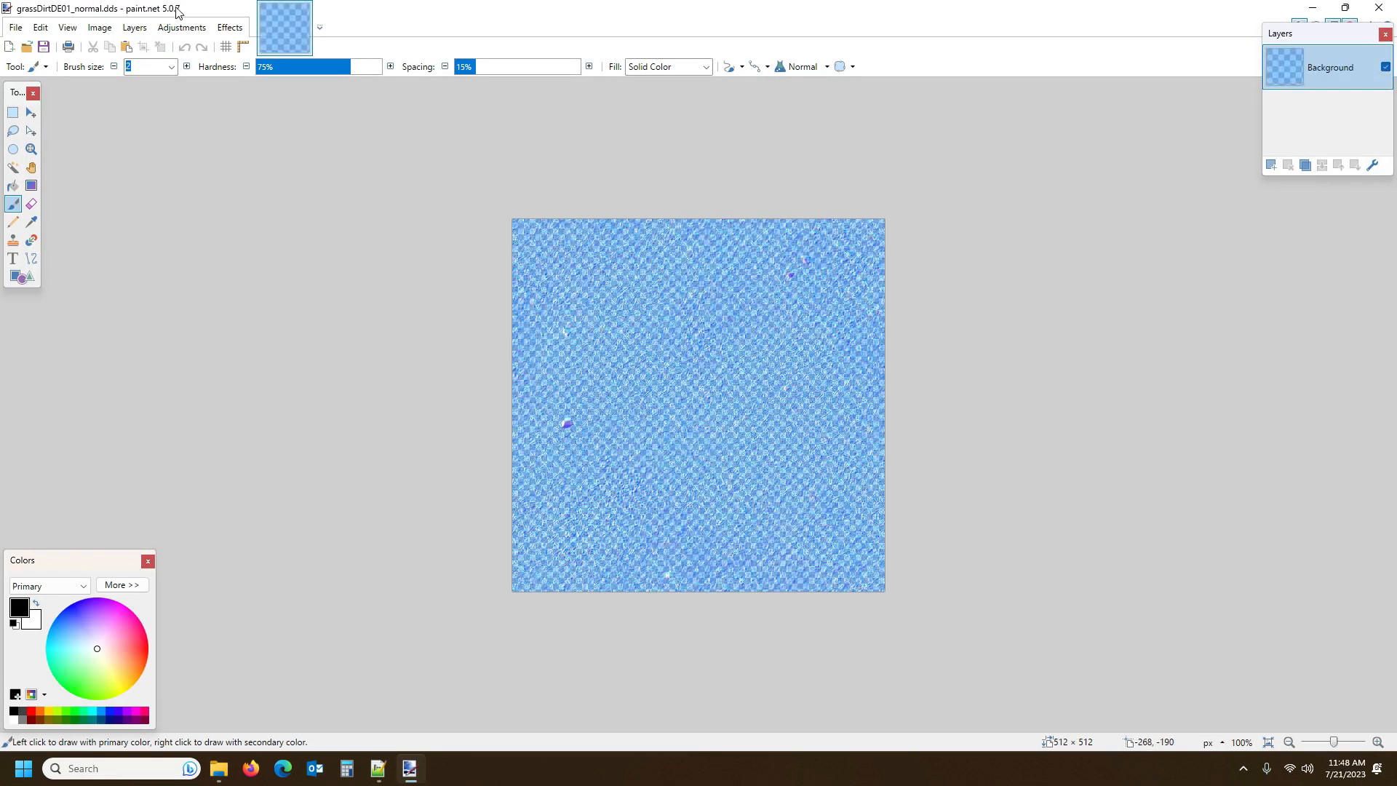
pyautogui.click(100, 27)
pyautogui.click(116, 67)
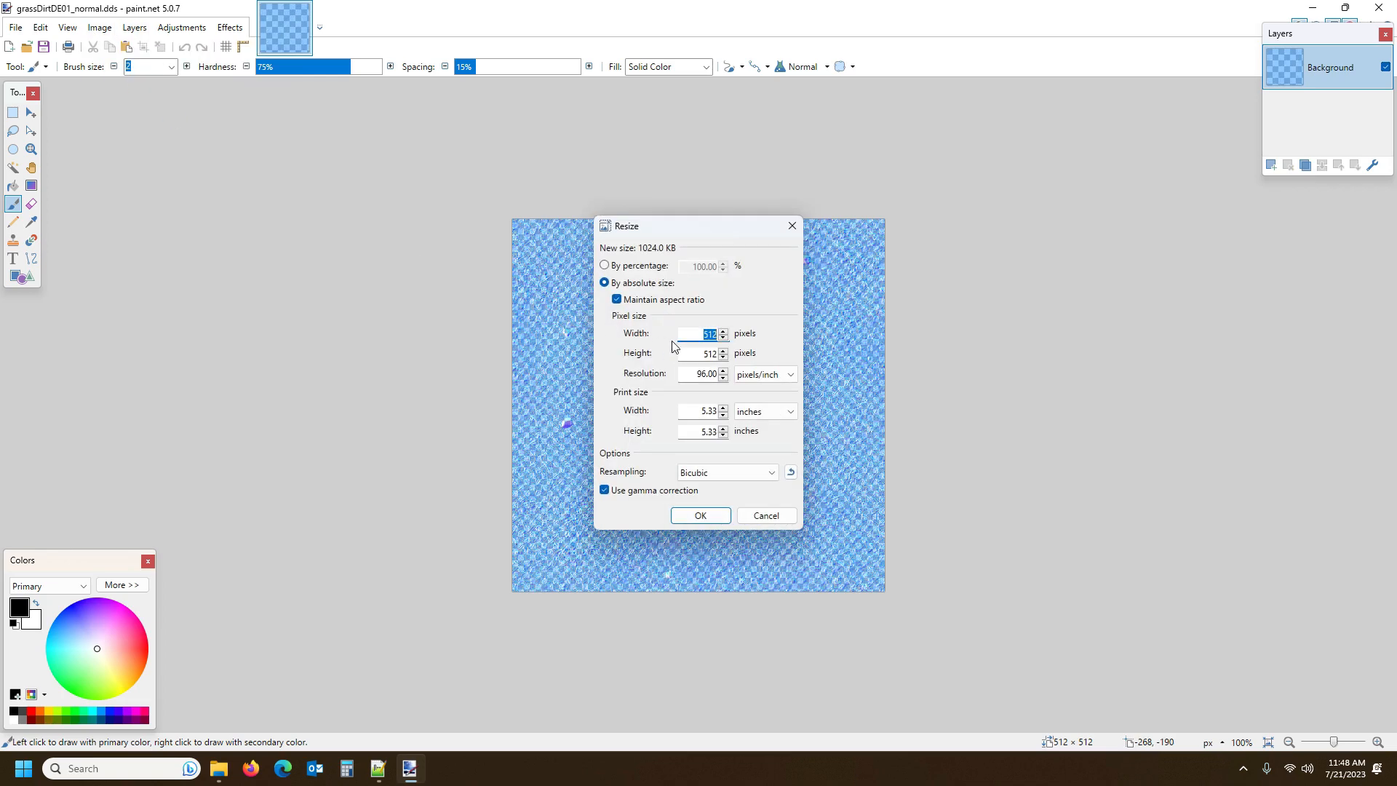
pyautogui.write('1024')
pyautogui.press('Return')
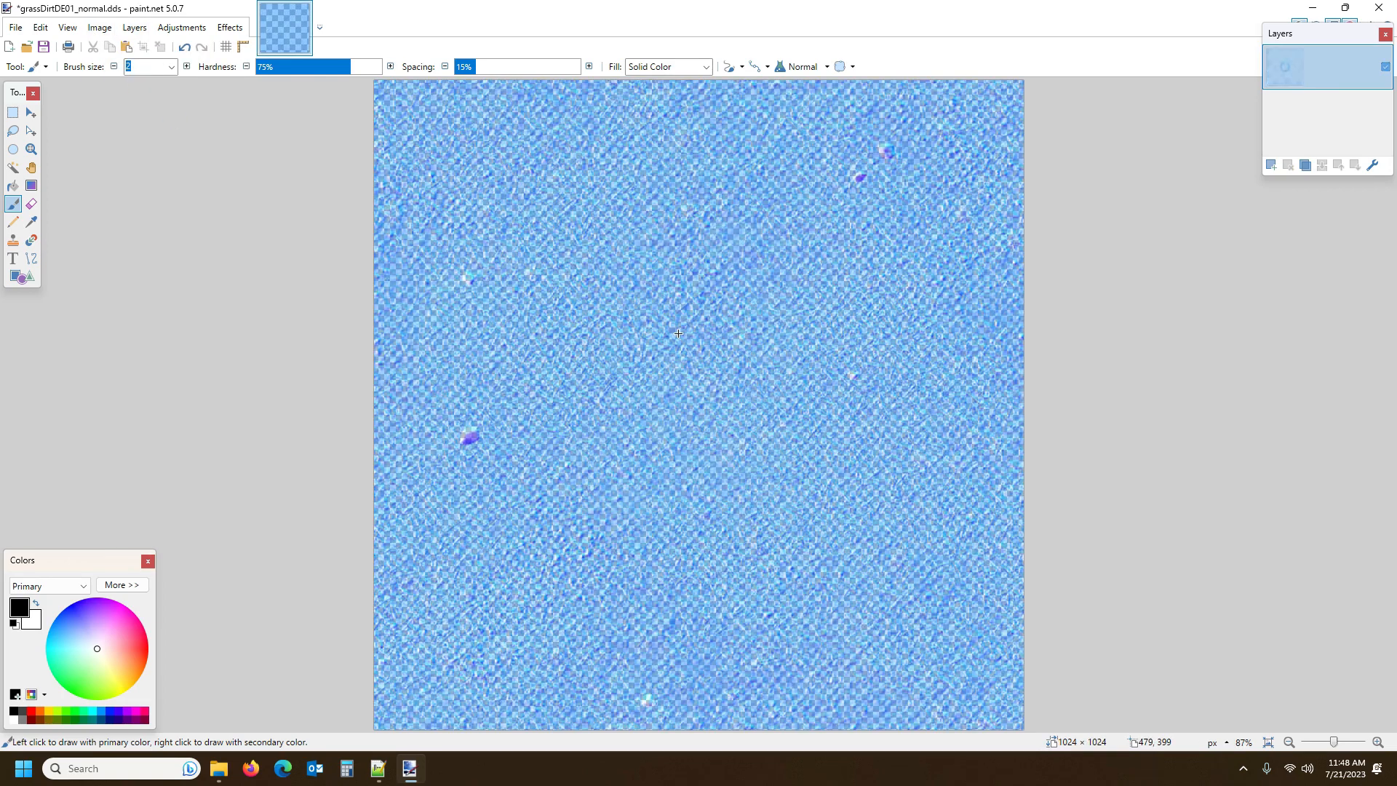
# Apply a Curves adjustment to only the blue channel, lowering the curve's upper end point to half height
pyautogui.click(182, 26)
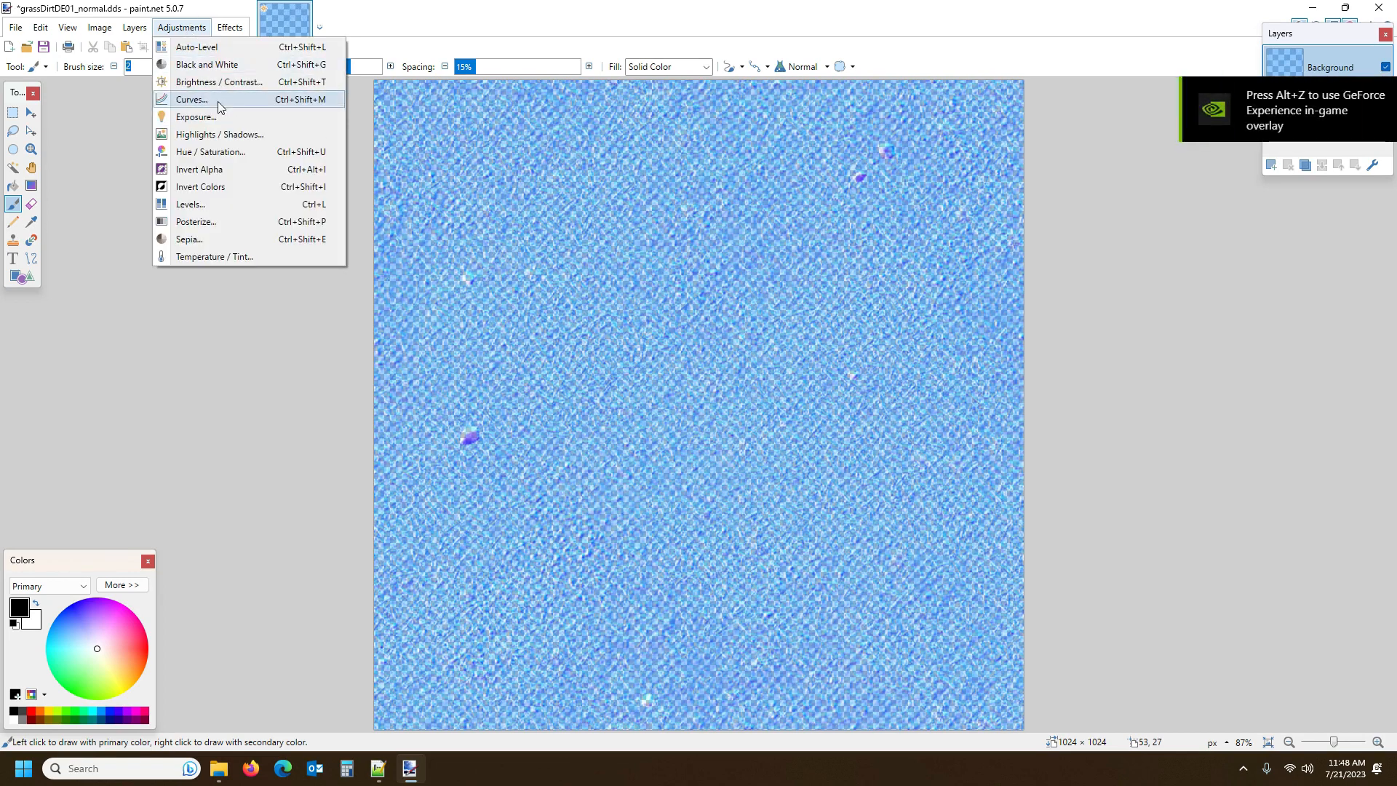
pyautogui.click(217, 102)
pyautogui.click(625, 269)
pyautogui.click(628, 300)
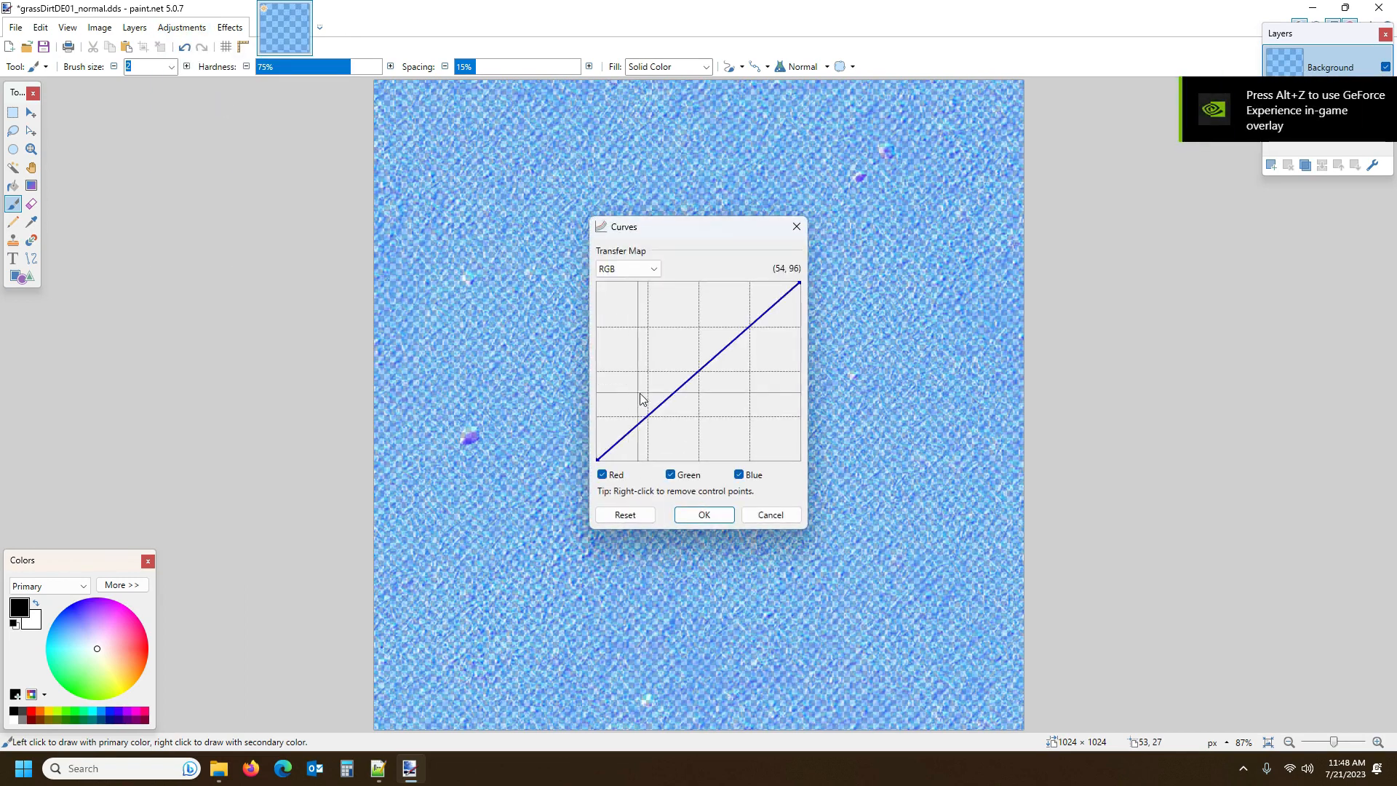
pyautogui.click(602, 475)
pyautogui.click(670, 474)
pyautogui.moveTo(728, 346); pyautogui.dragTo(815, 370)
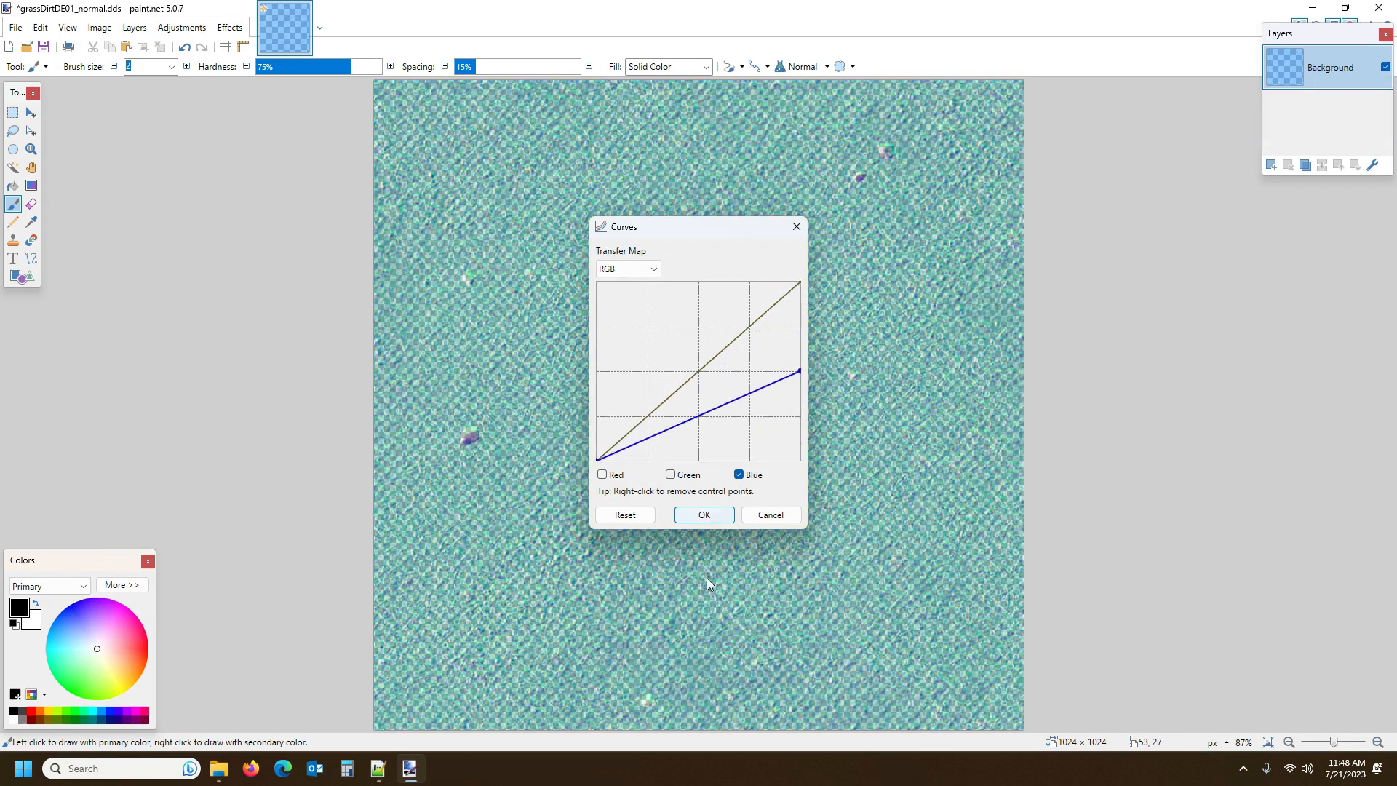
pyautogui.click(705, 515)
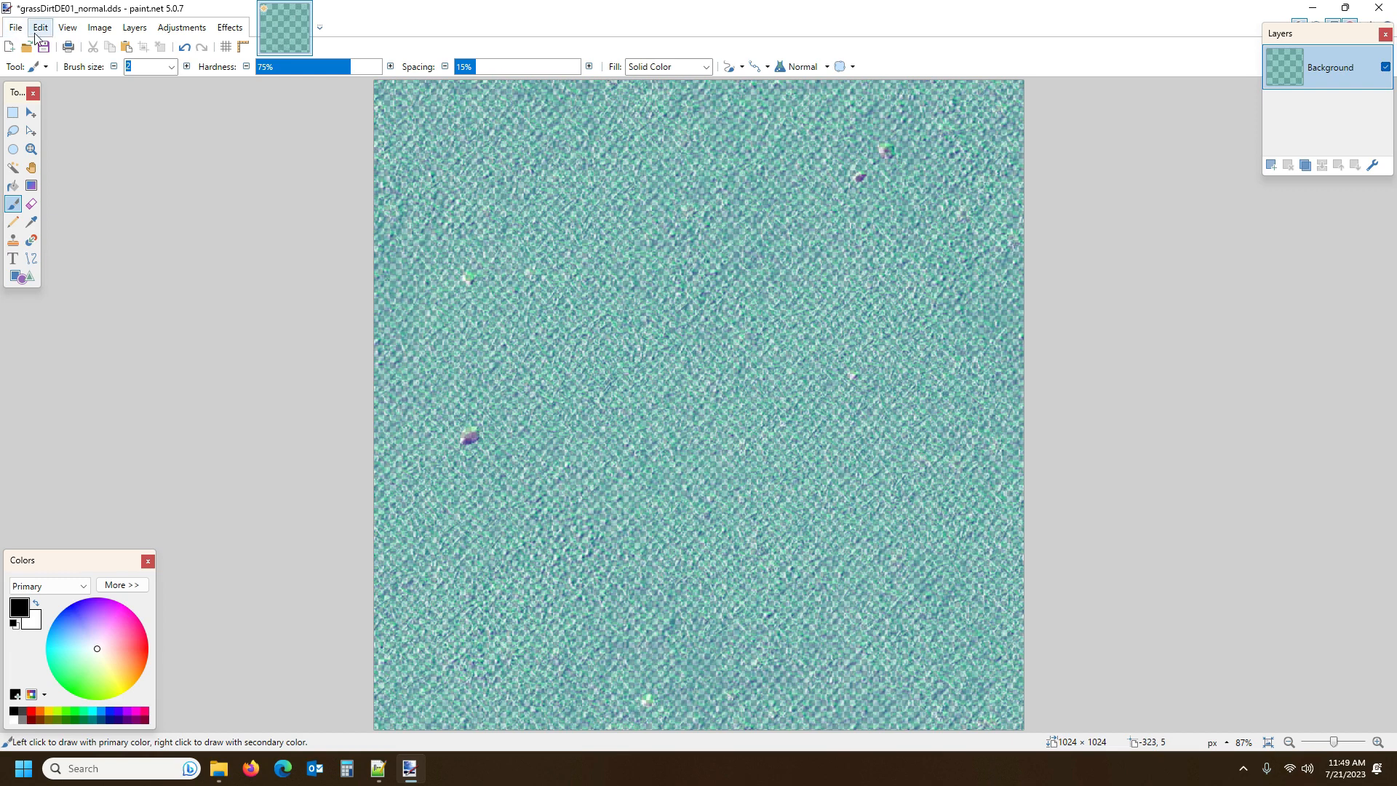
# Save the normal texture as grassDirtDE01_normal.png in the temp folder, close paint.net and delete the original grassDirtDE01_normal.dds
pyautogui.click(16, 28)
pyautogui.click(46, 138)
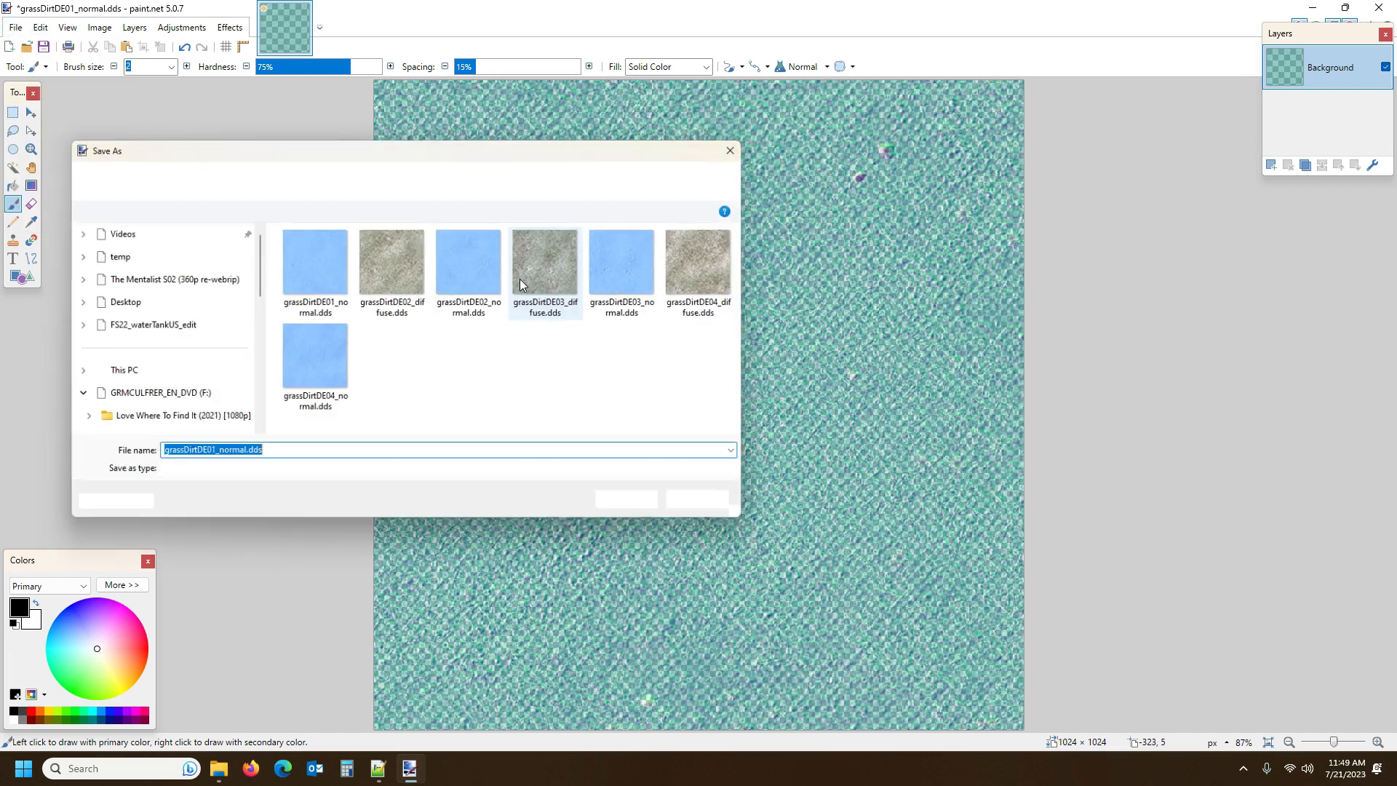
pyautogui.click(309, 478)
pyautogui.click(278, 496)
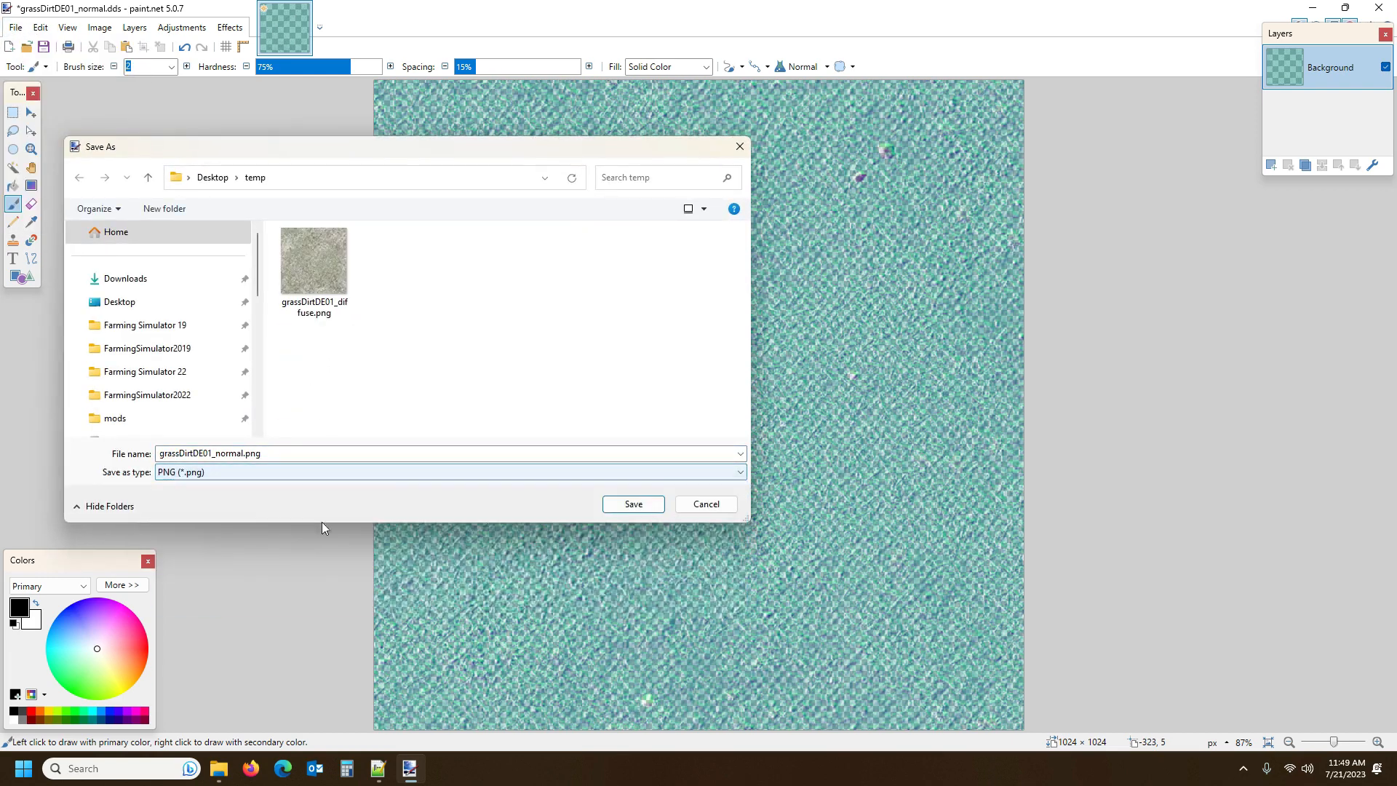
pyautogui.click(622, 505)
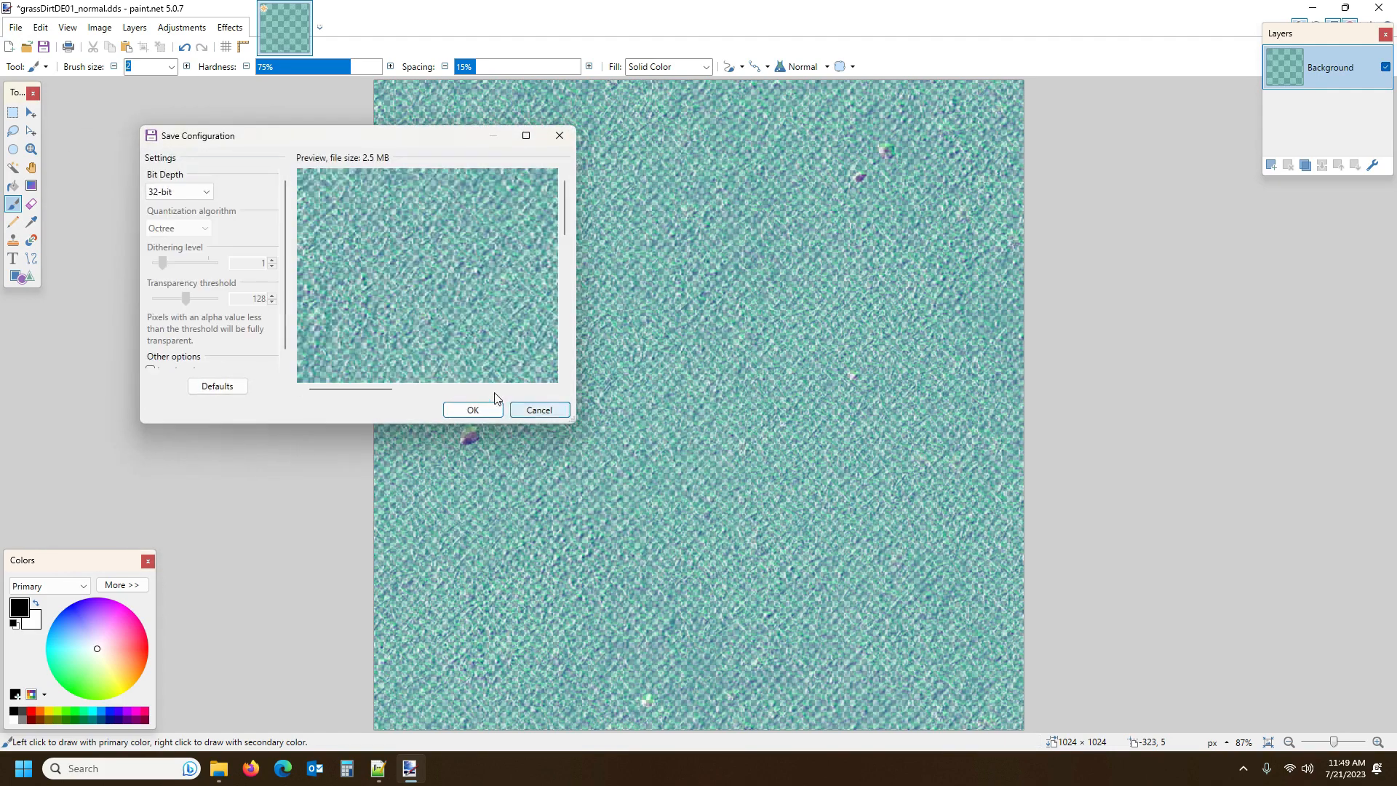
pyautogui.click(487, 412)
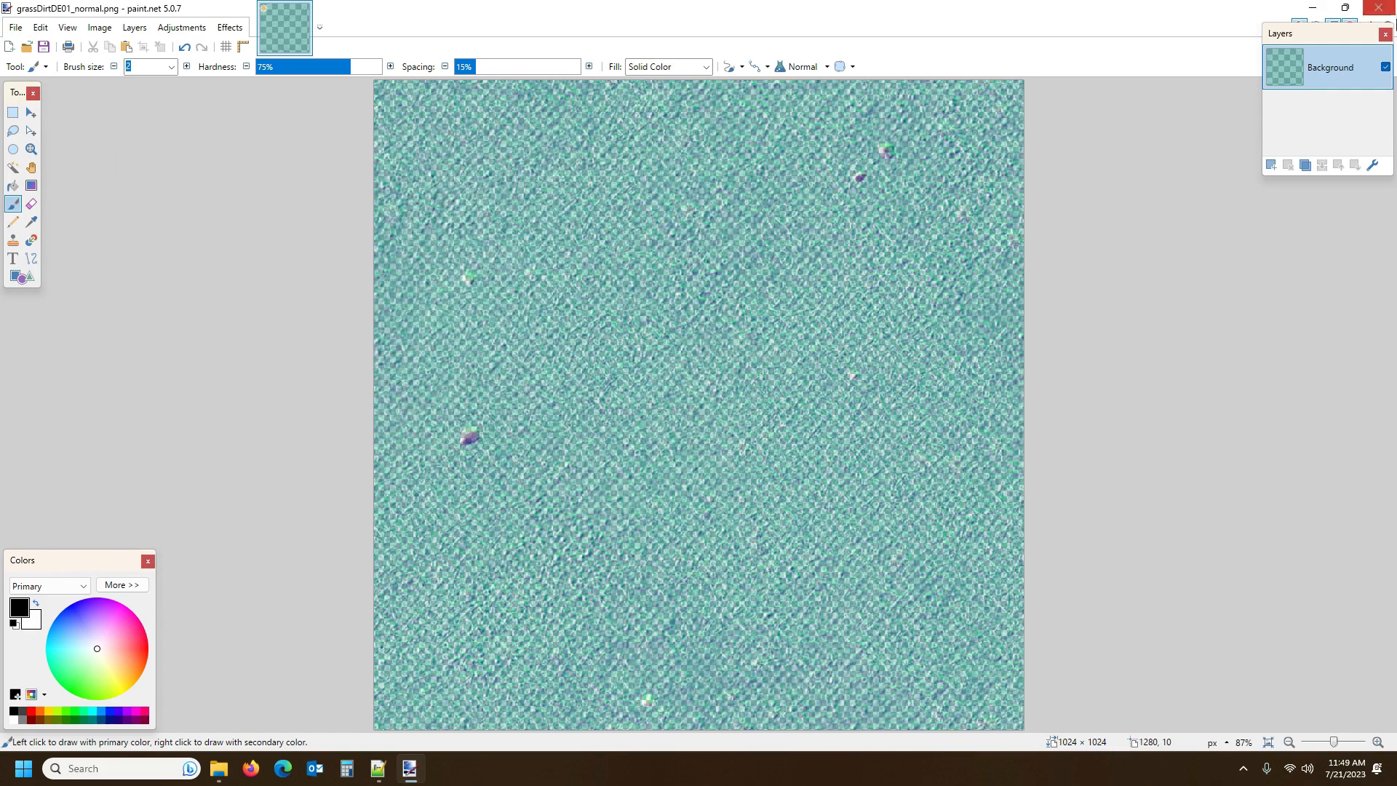
pyautogui.click(1381, 9)
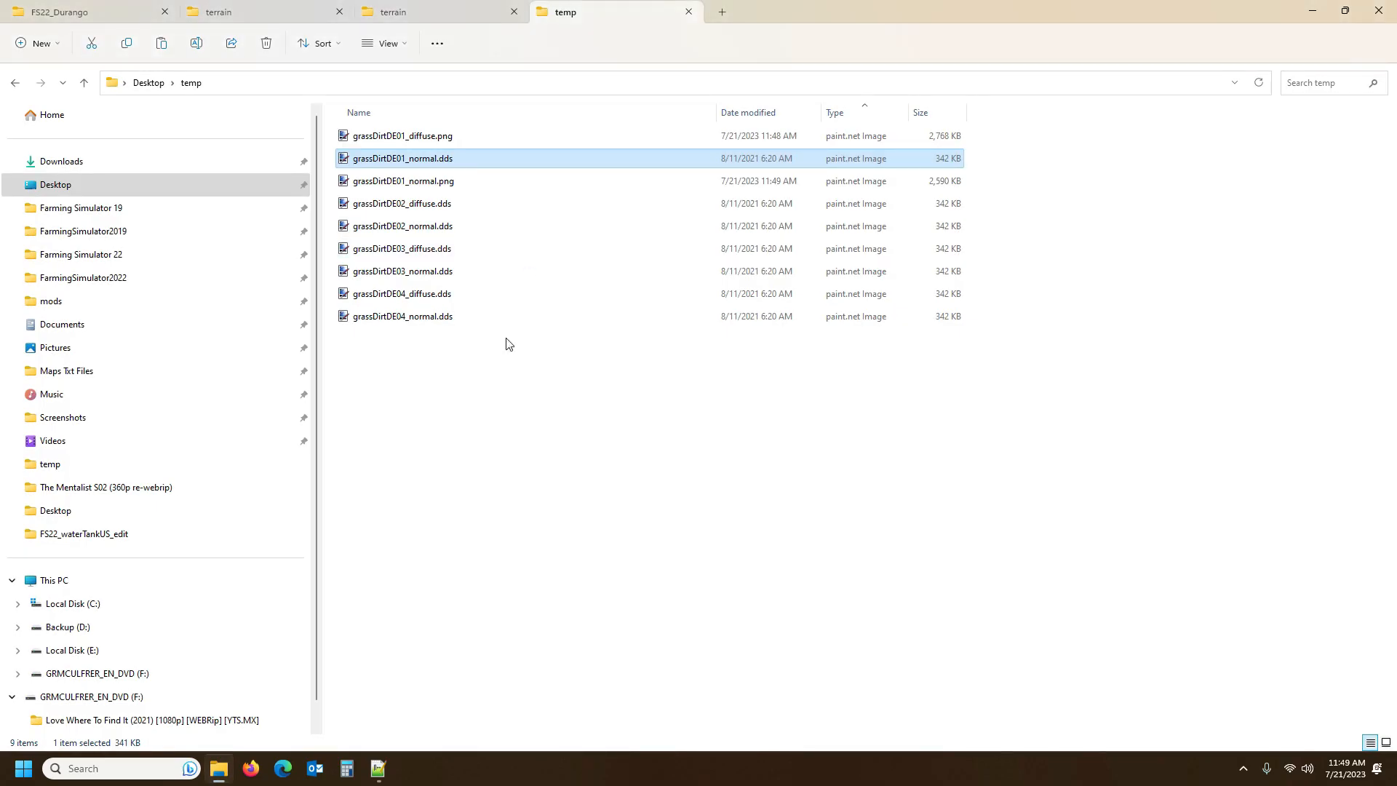
pyautogui.press('Delete')
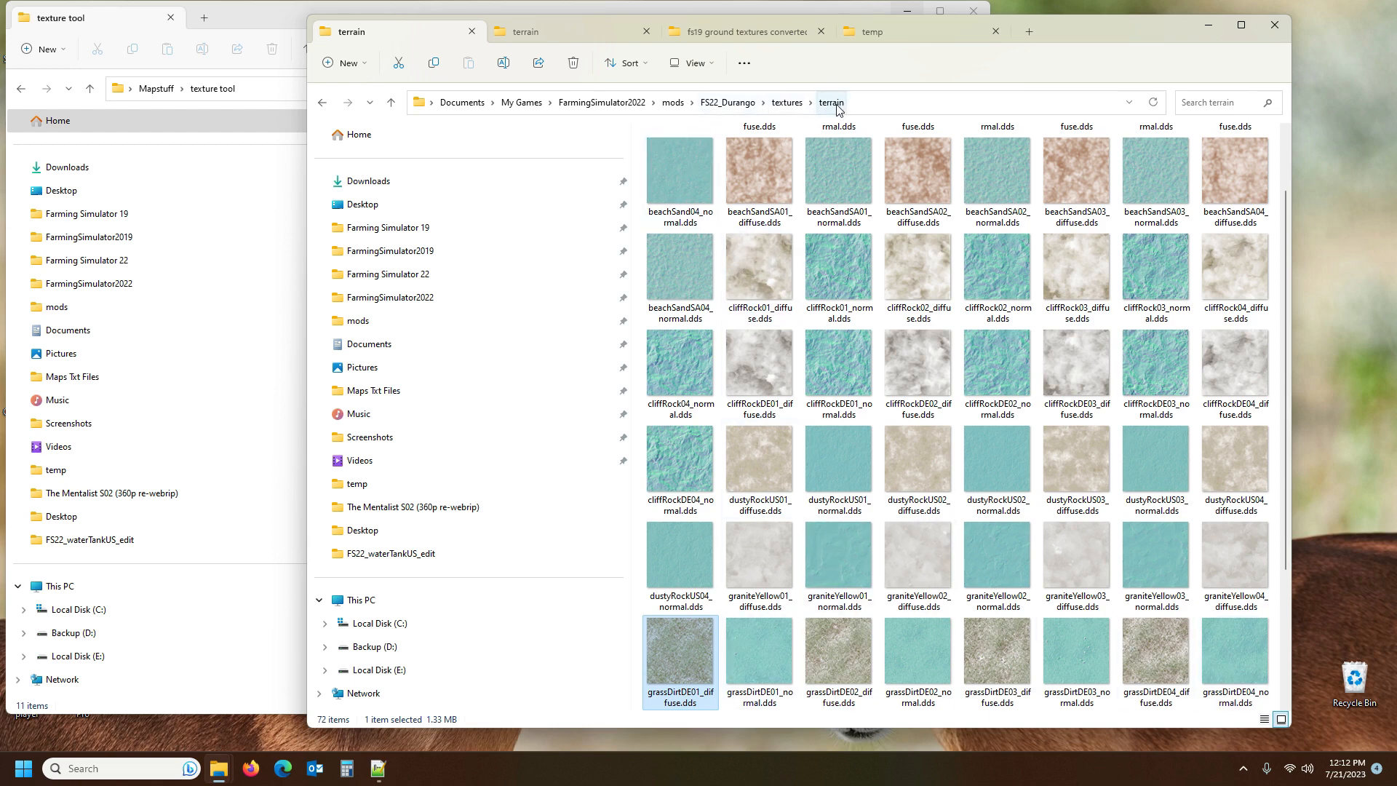
# Switch to Notepad++ and examine the GRASSDRY combined layer's texture names in map.i3d
pyautogui.moveTo(817, 342)
pyautogui.moveTo(696, 653)
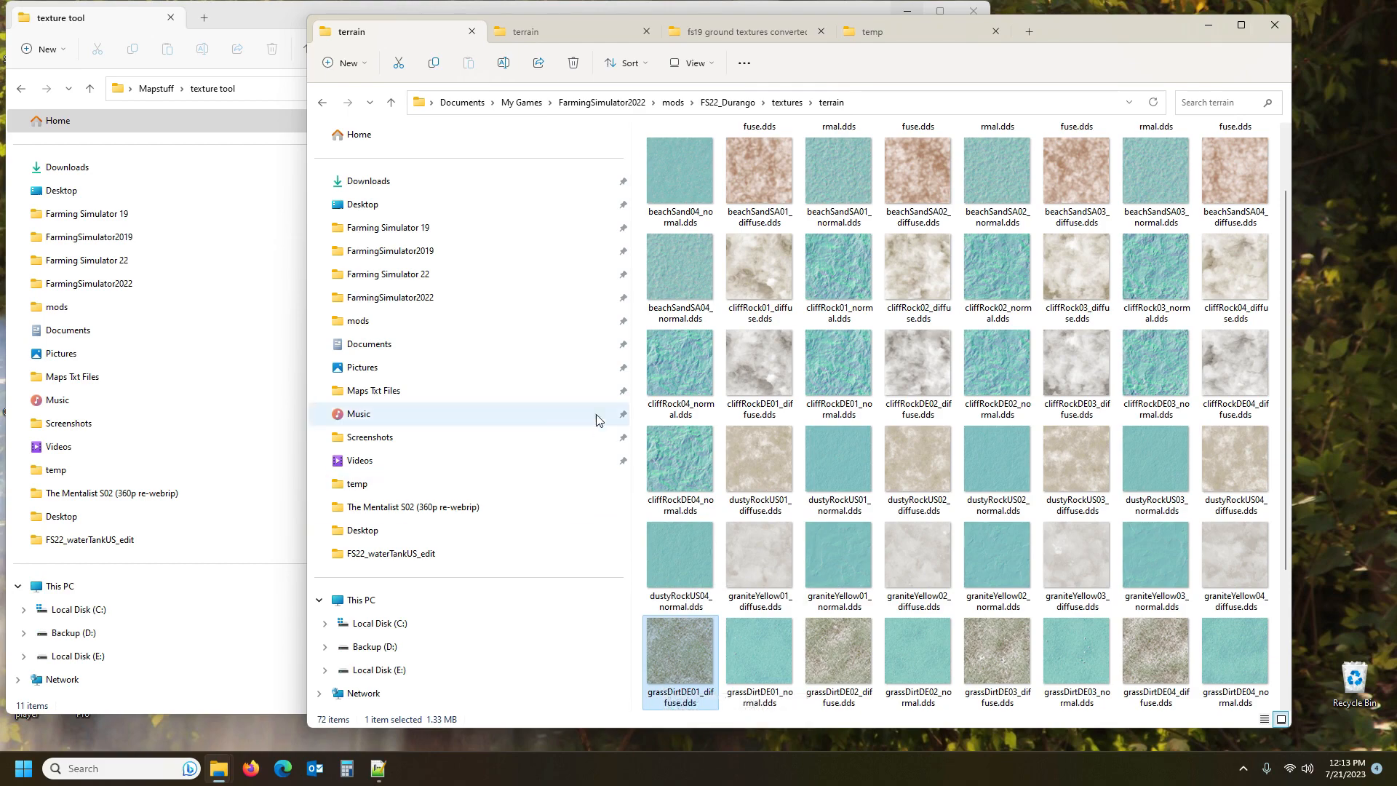
pyautogui.click(380, 770)
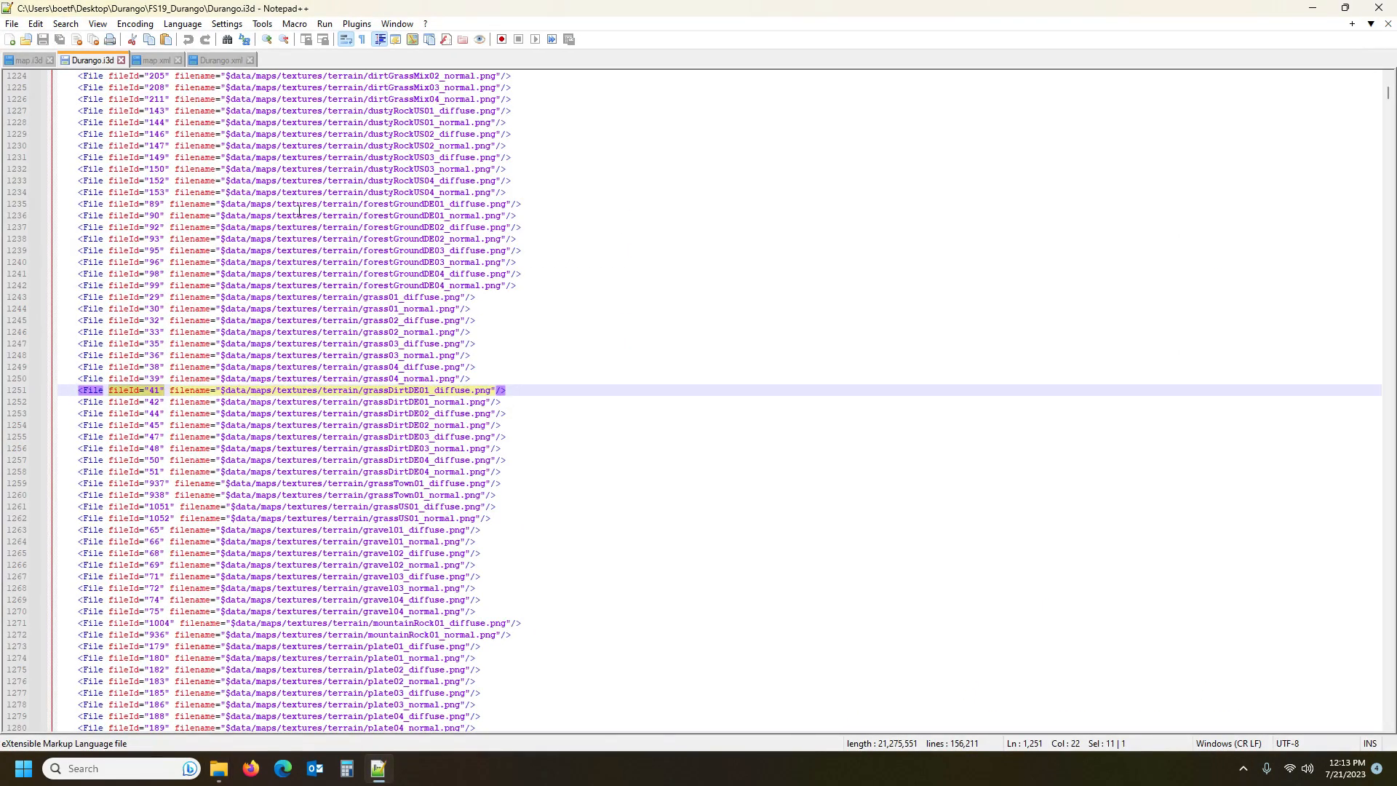
pyautogui.click(28, 59)
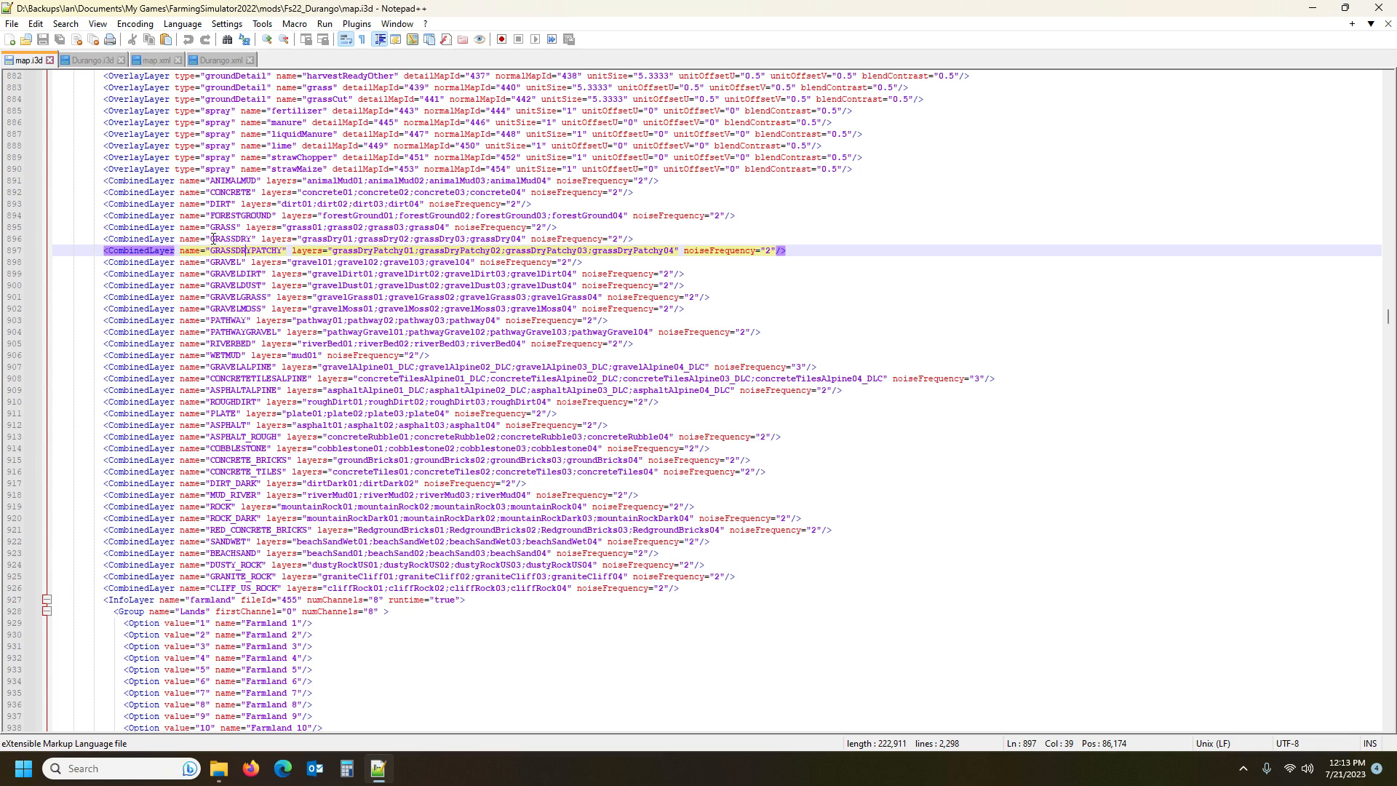
pyautogui.click(328, 239)
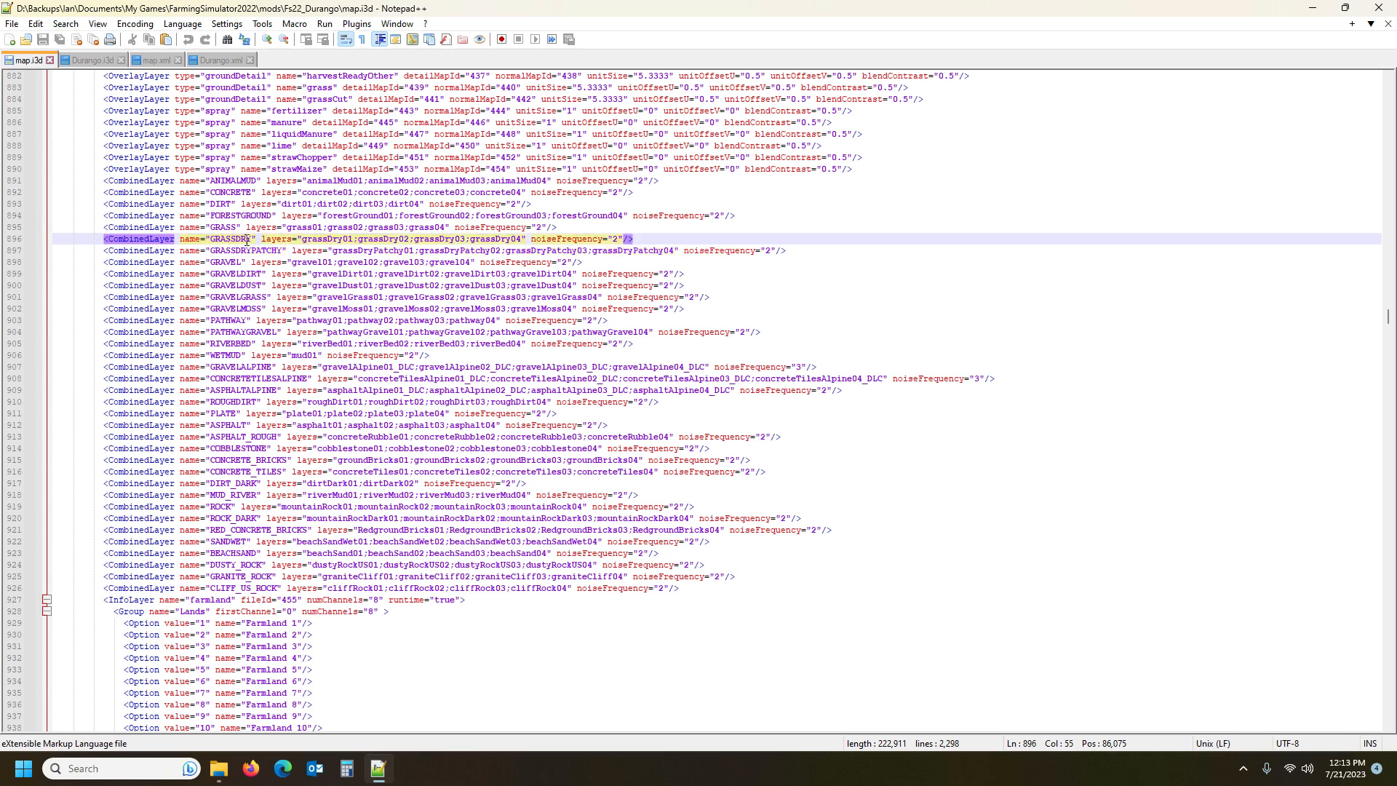
pyautogui.tripleClick(320, 240)
pyautogui.click(332, 239)
pyautogui.doubleClick(332, 238)
# Search map.i3d from the start of the file for "grassdry" up to the grassDry01_diffuse texture entry
pyautogui.moveTo(1389, 318); pyautogui.dragTo(1389, 81)
pyautogui.click(757, 148)
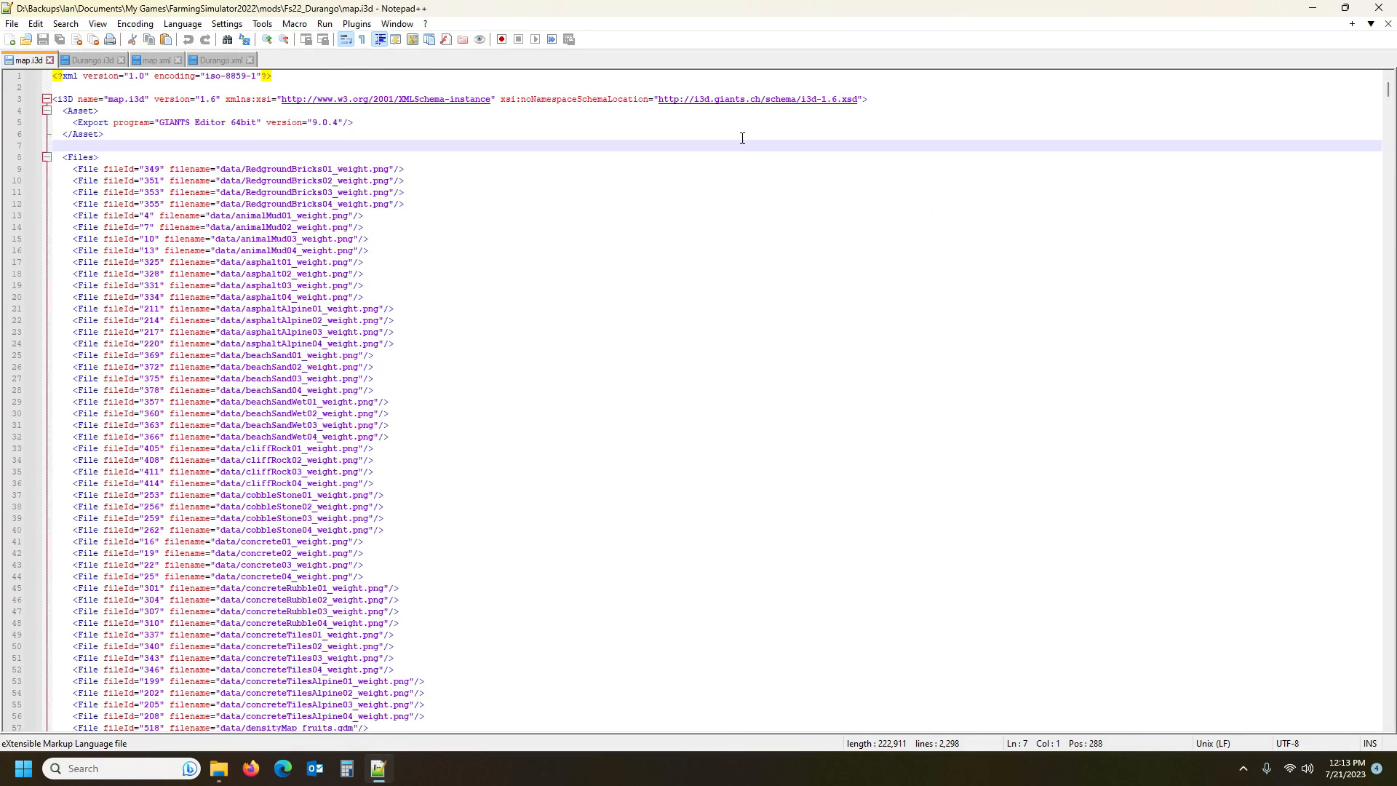
pyautogui.hotkey('ctrl', 'f')
pyautogui.write('grassdry')
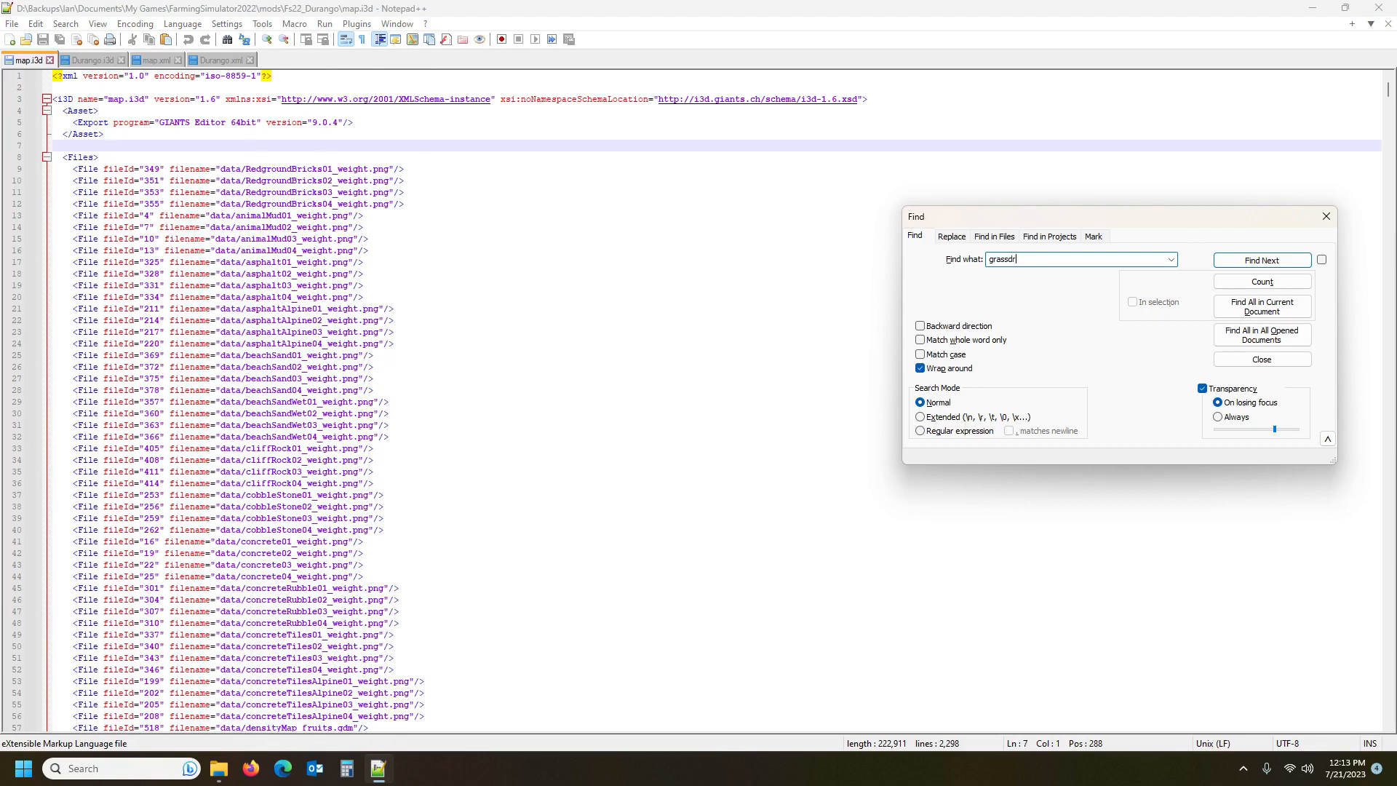
pyautogui.press('Return')
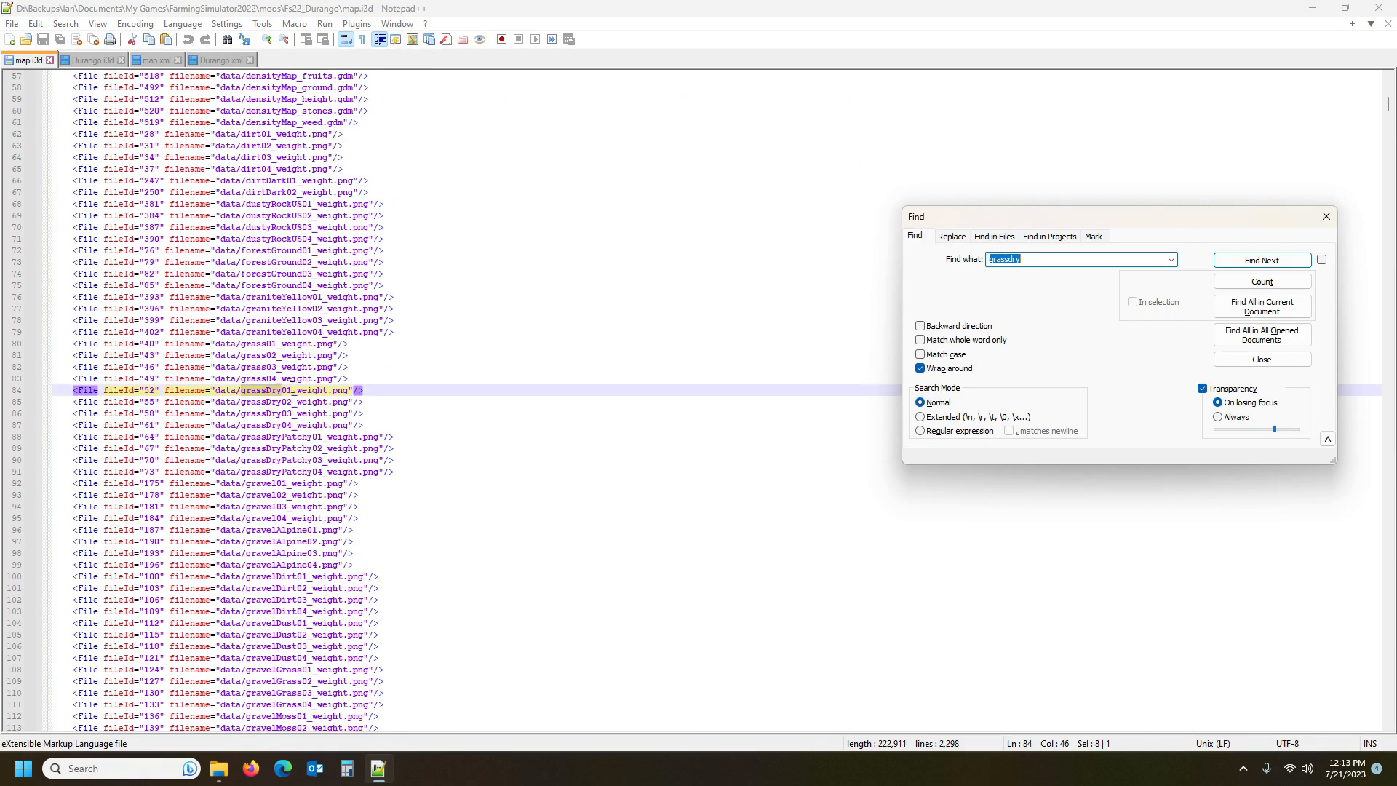
pyautogui.doubleClick(1257, 260)
pyautogui.click(1257, 260)
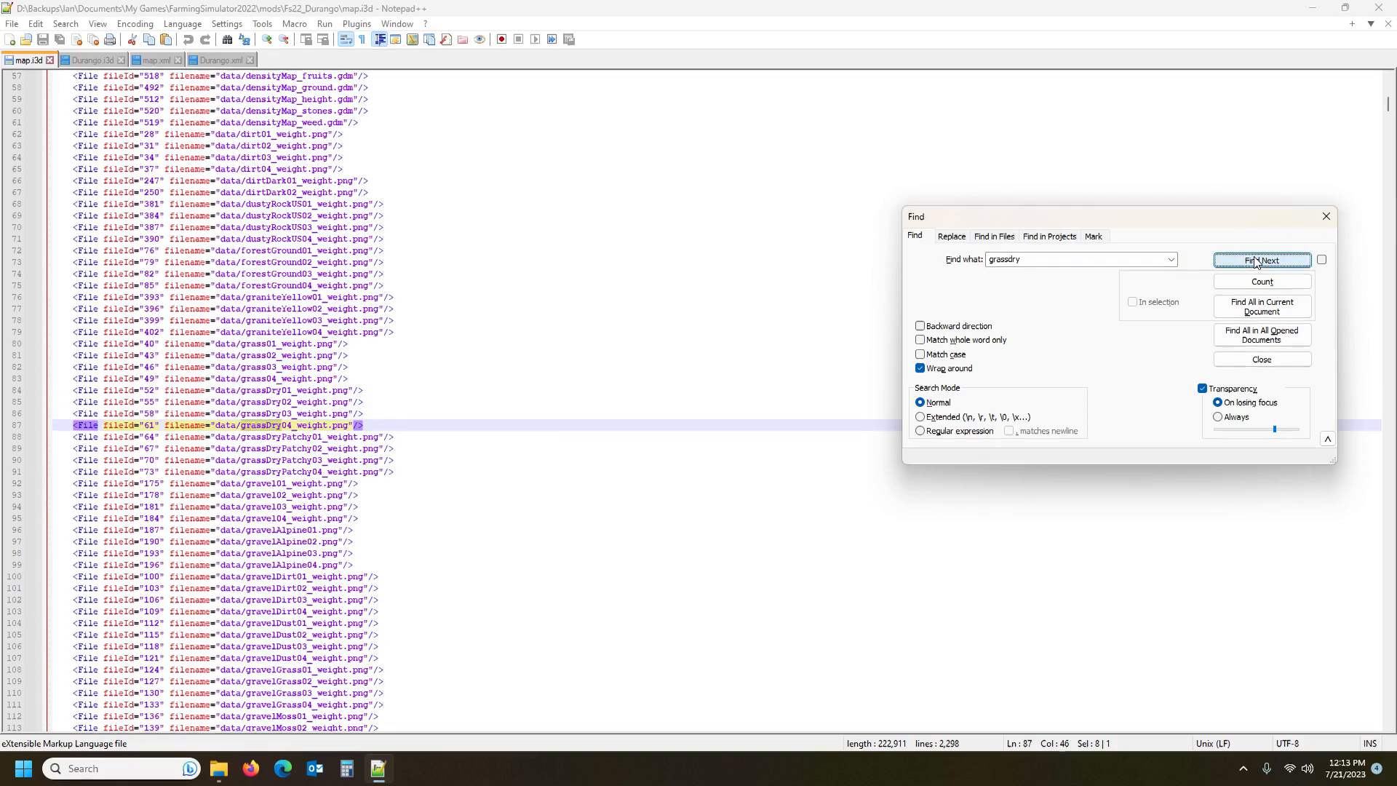
pyautogui.click(1257, 260)
pyautogui.click(1256, 260)
pyautogui.click(1257, 260)
pyautogui.click(1257, 260)
pyautogui.click(1257, 261)
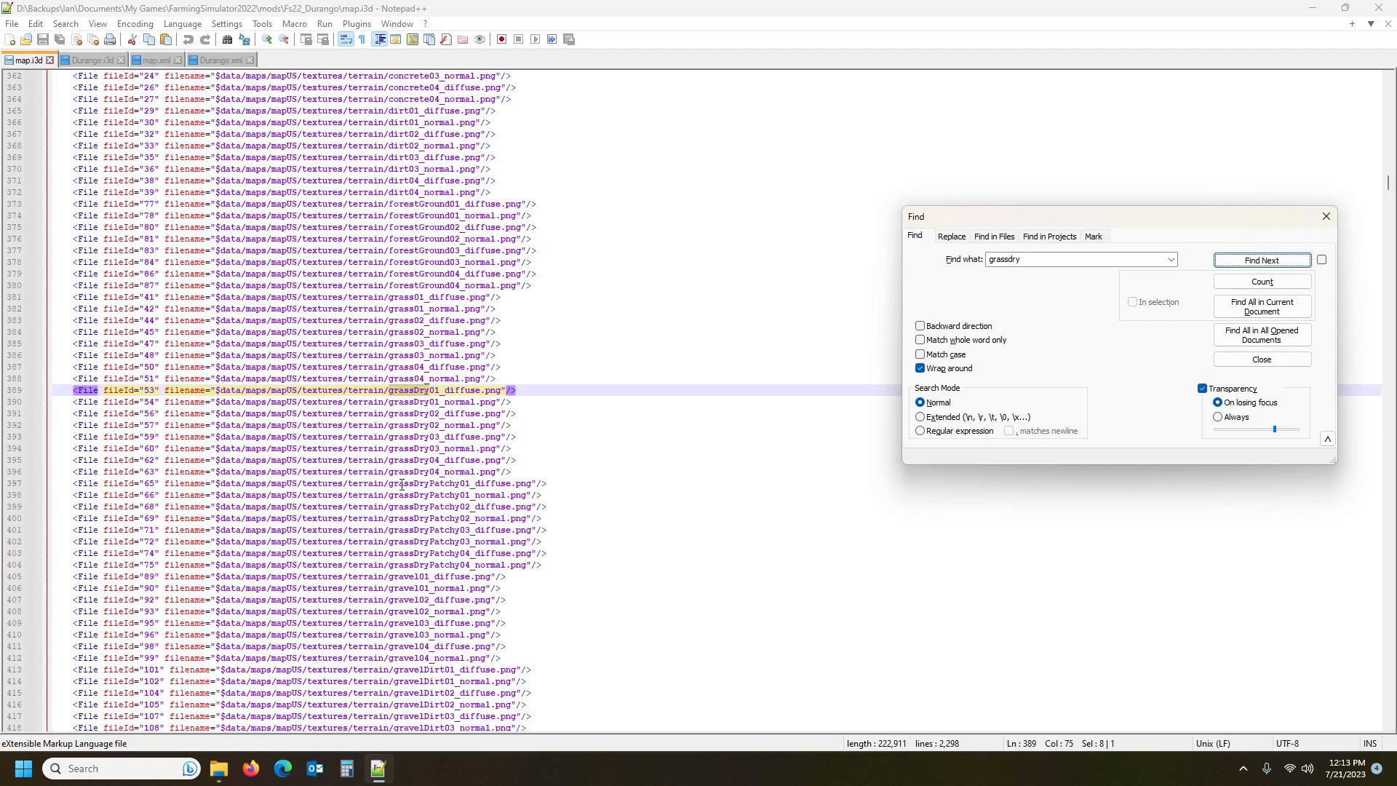
# Remove "$data/maps/mapUS/" from the grassDry01_diffuse.png path so it starts with textures/terrain
pyautogui.moveTo(304, 390); pyautogui.dragTo(215, 391)
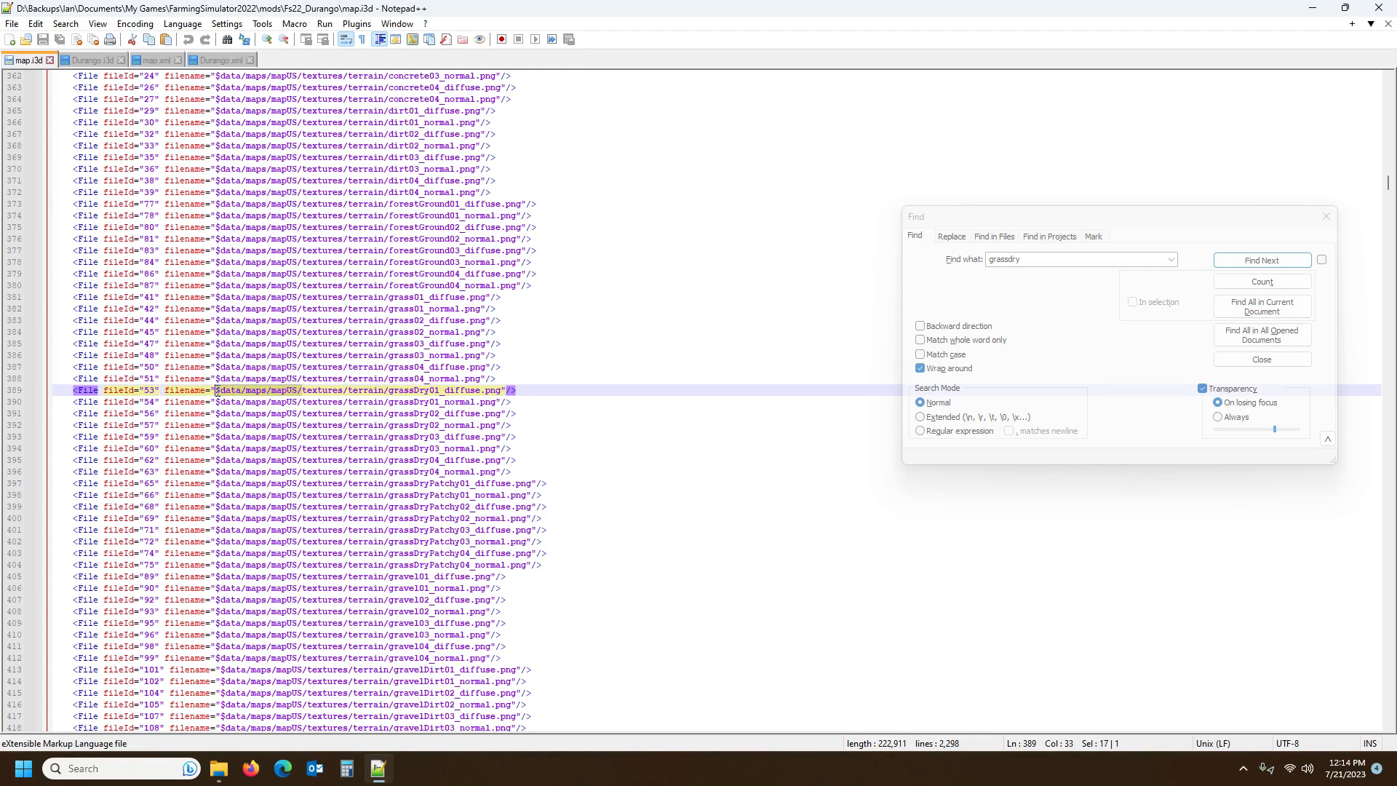
pyautogui.press('BackSpace')
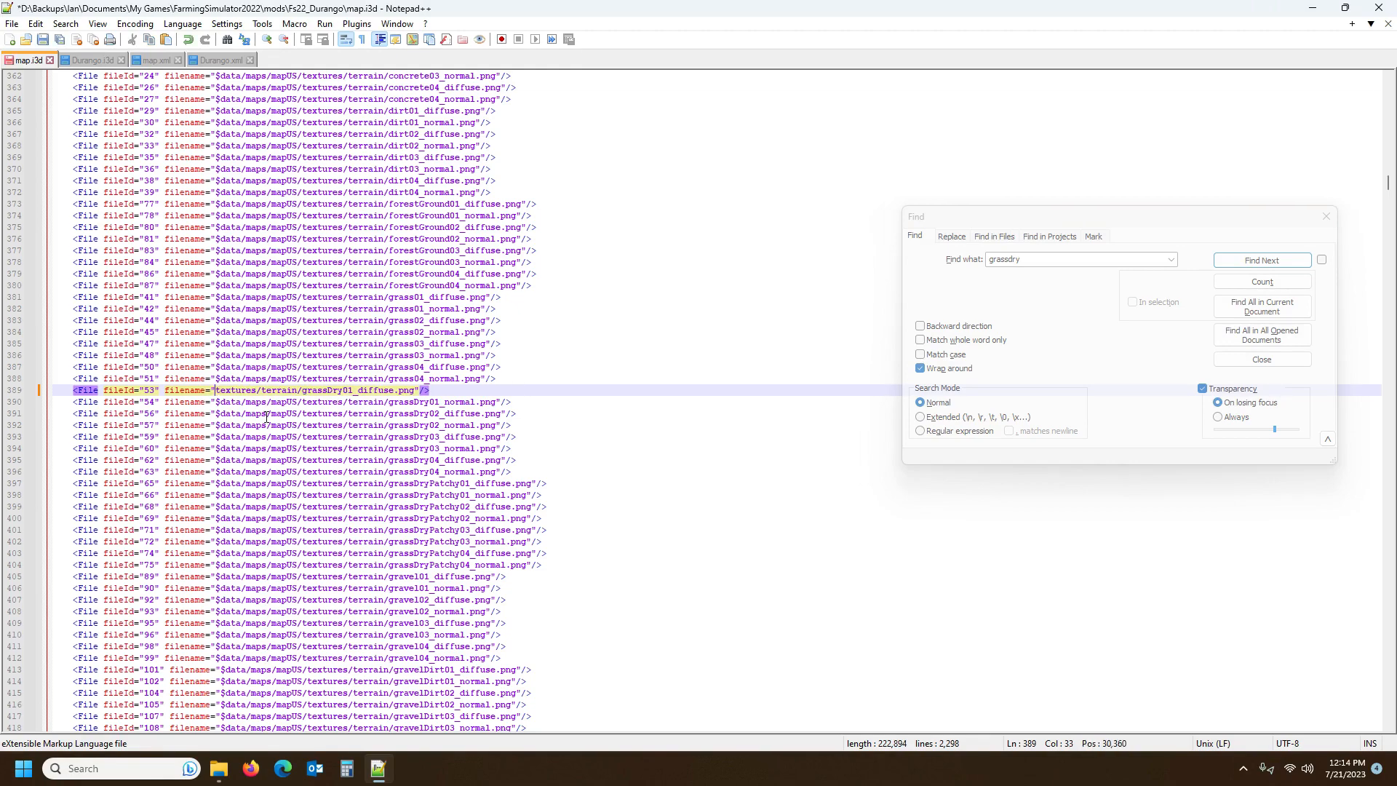
pyautogui.click(217, 401)
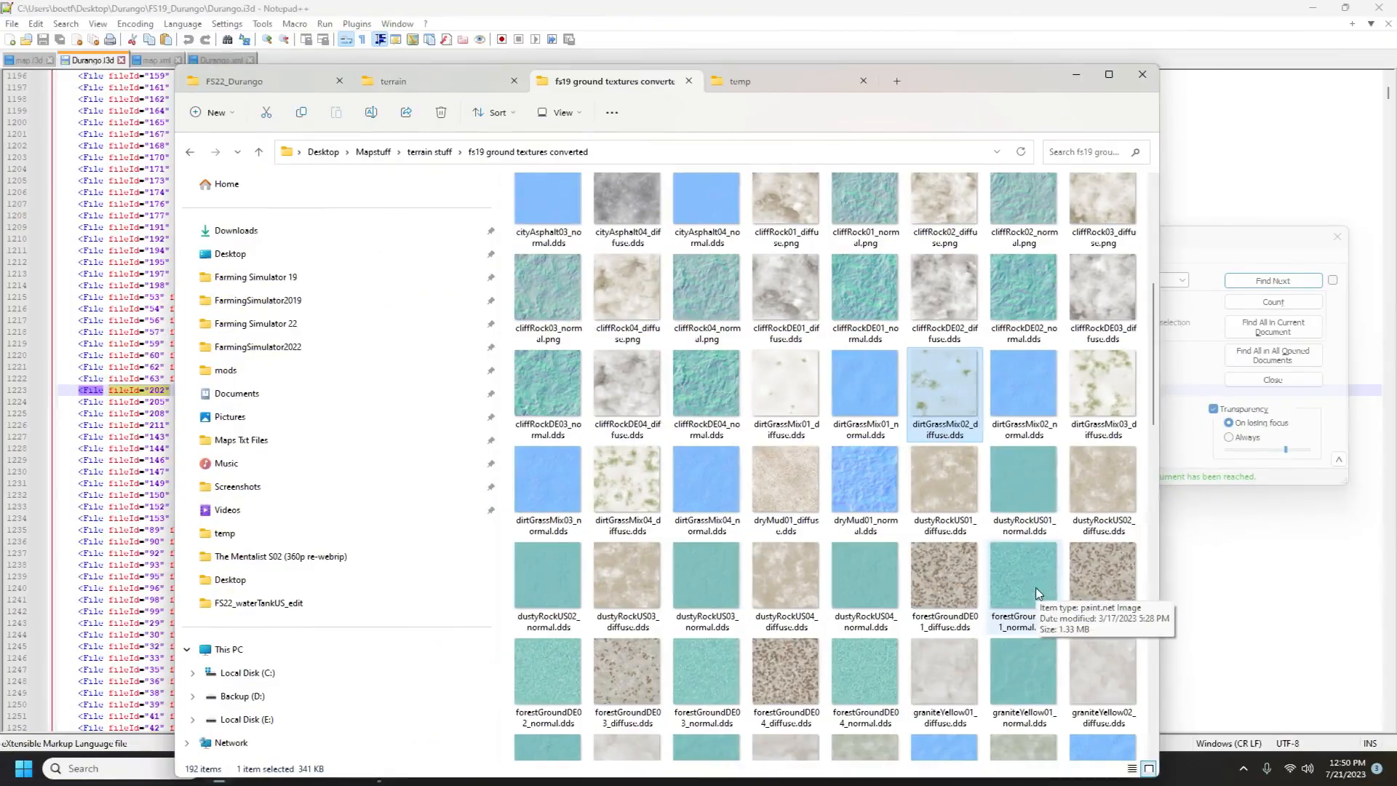
# Copy the dirtGrassMix01 to dirtGrassMix04 normal textures from the fs19 ground textures converted folder into the temp folder
pyautogui.click(871, 395)
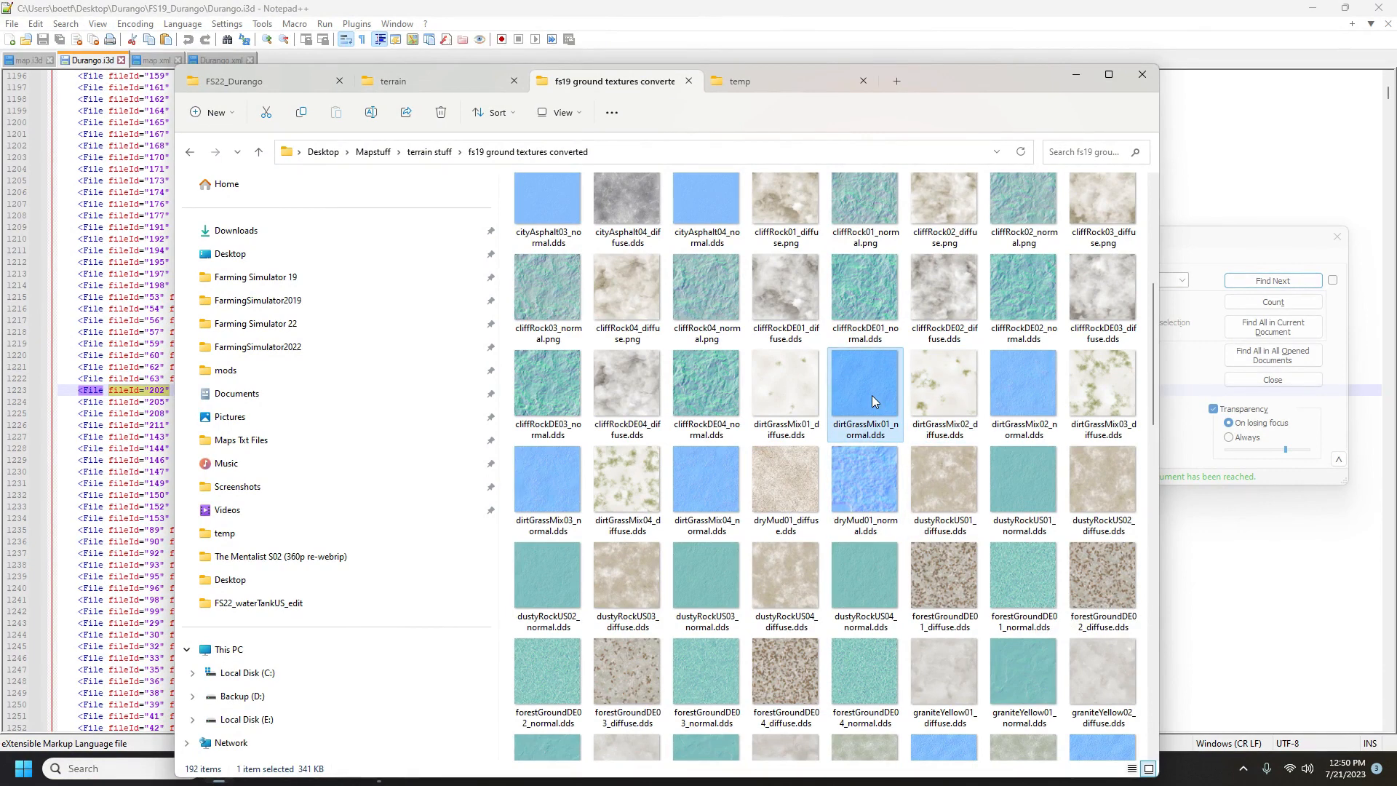
pyautogui.keyDown('ctrl'); pyautogui.click(1025, 390); pyautogui.keyUp('ctrl')
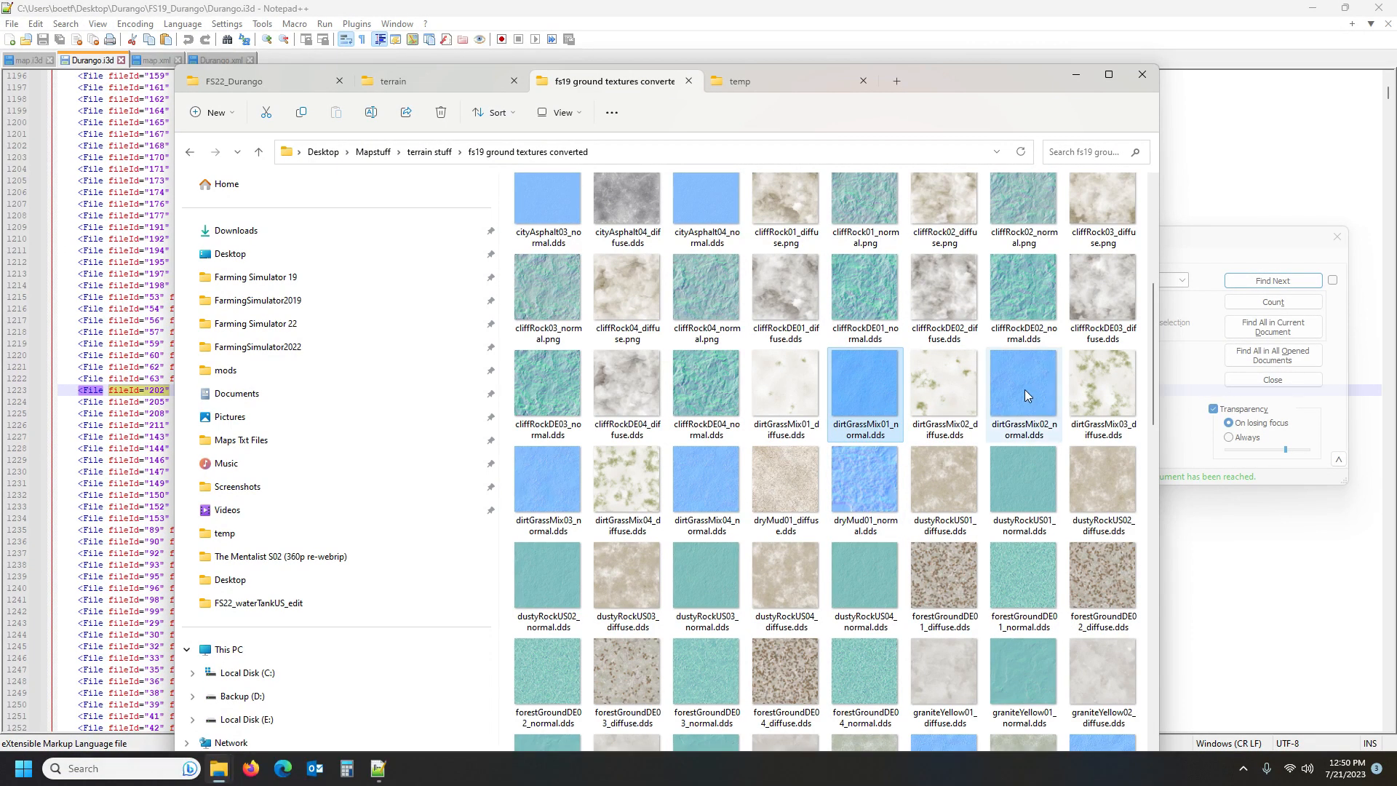
pyautogui.keyDown('ctrl'); pyautogui.click(570, 485); pyautogui.keyUp('ctrl')
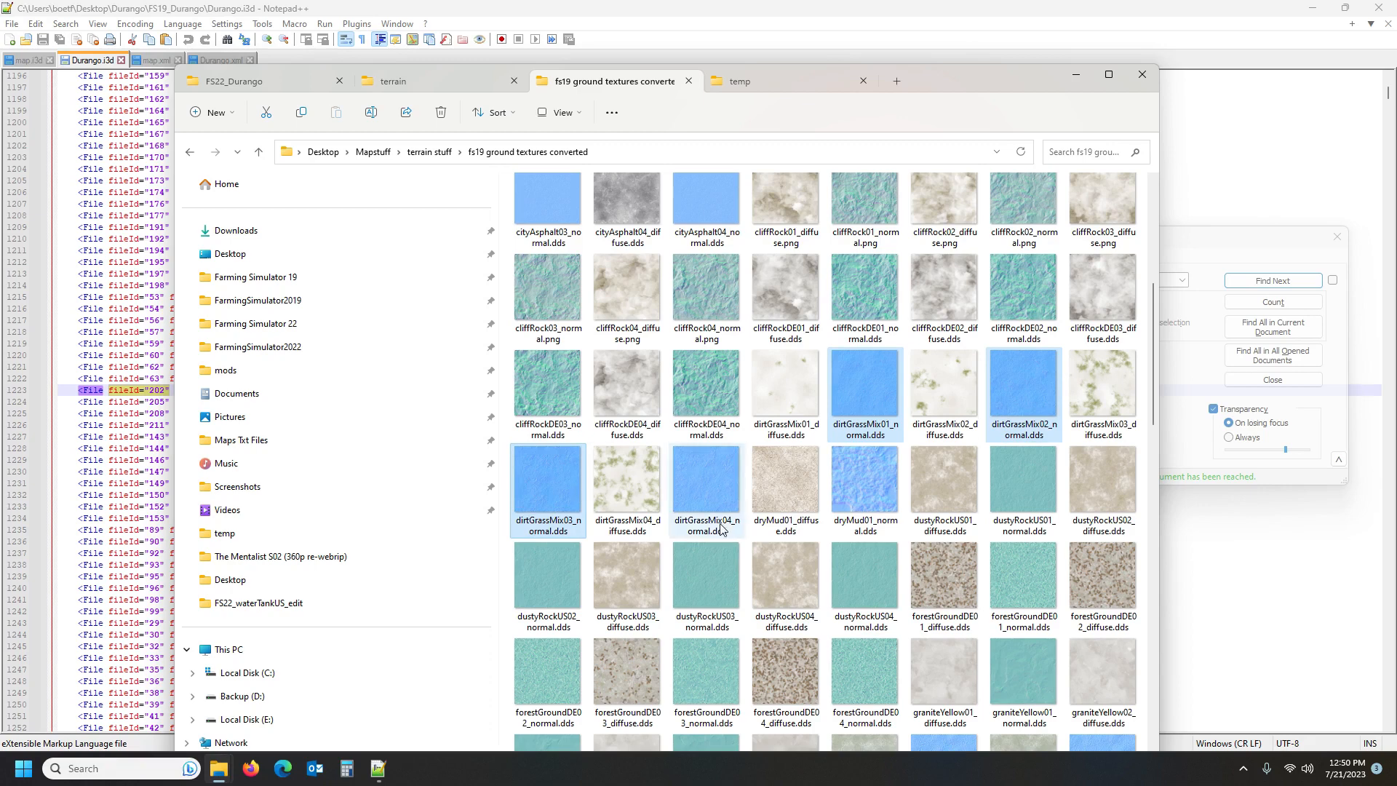
pyautogui.keyDown('ctrl'); pyautogui.click(723, 474); pyautogui.keyUp('ctrl')
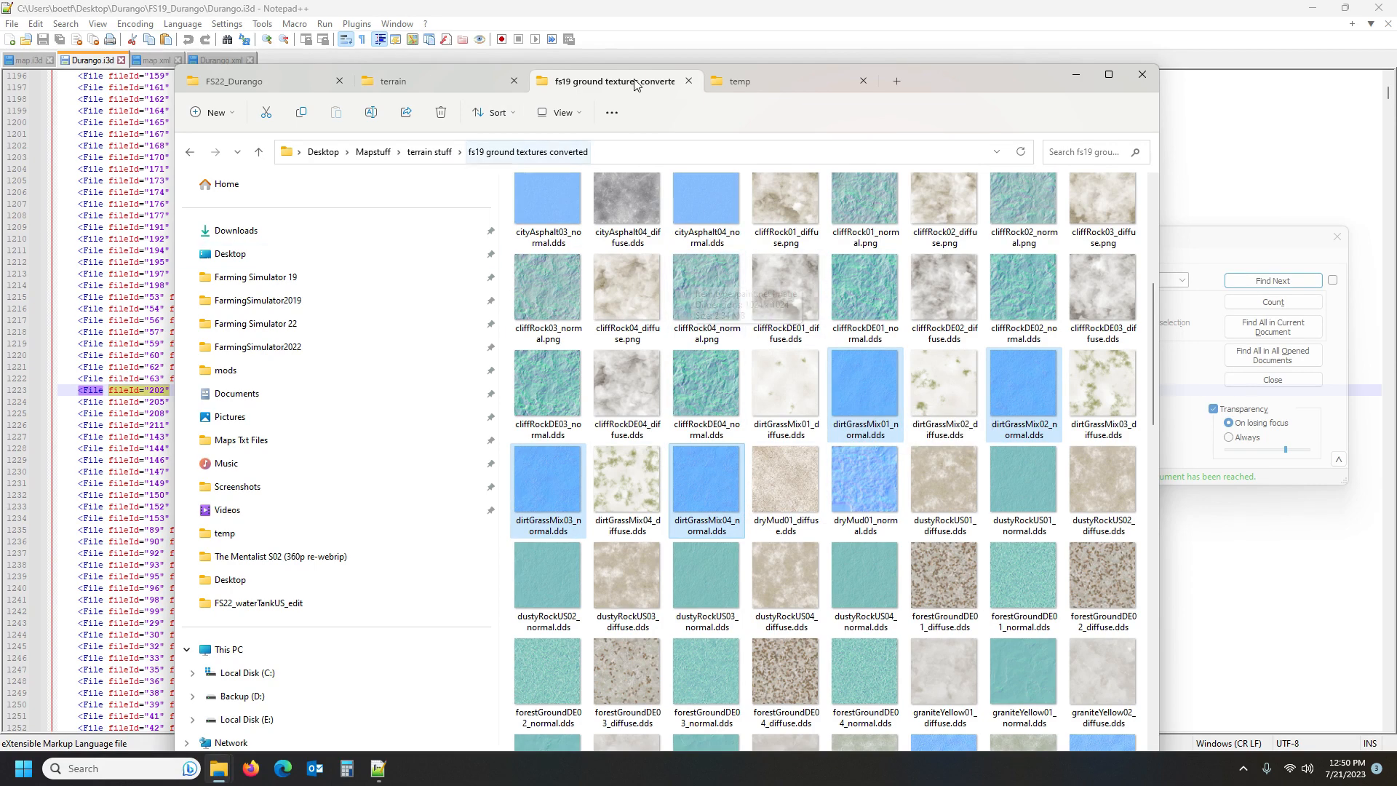
pyautogui.click(246, 80)
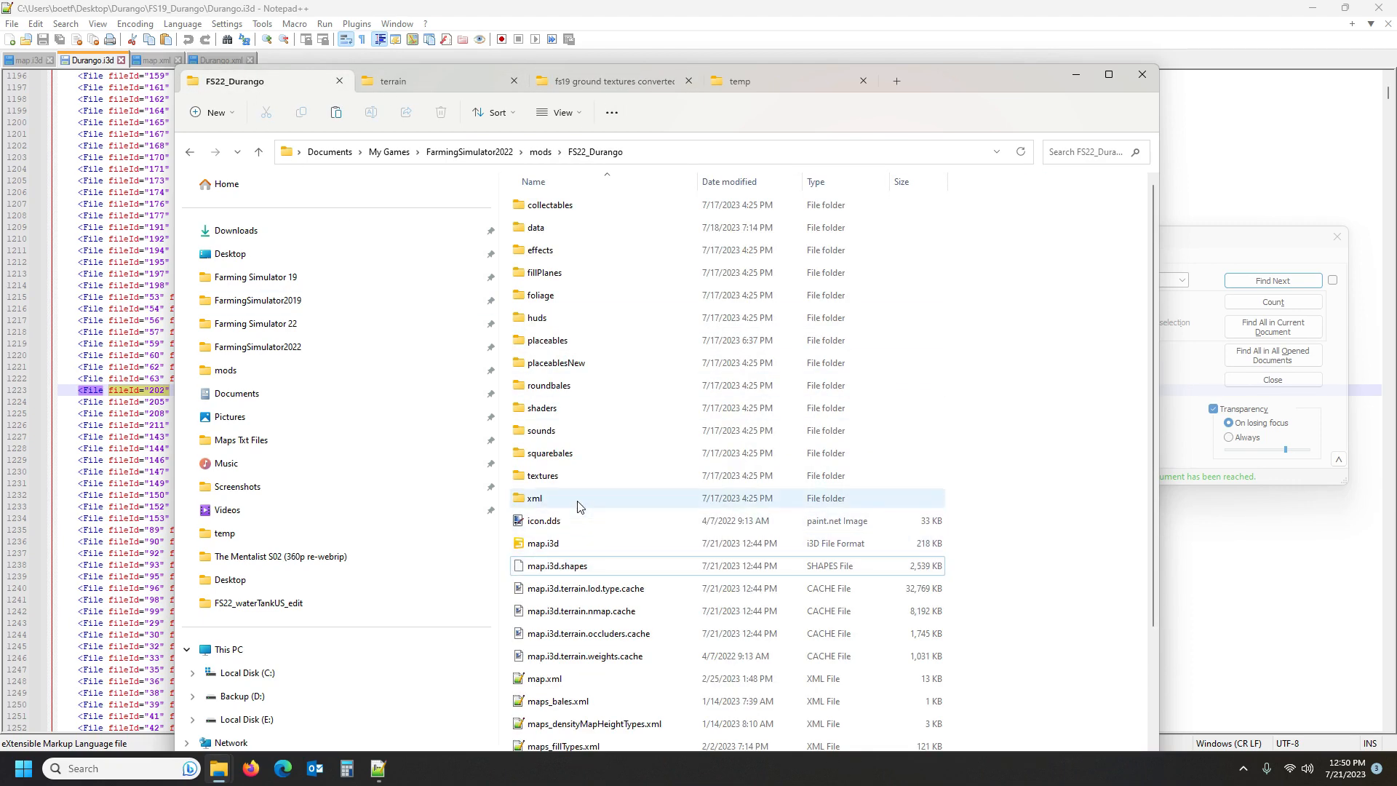
pyautogui.click(770, 83)
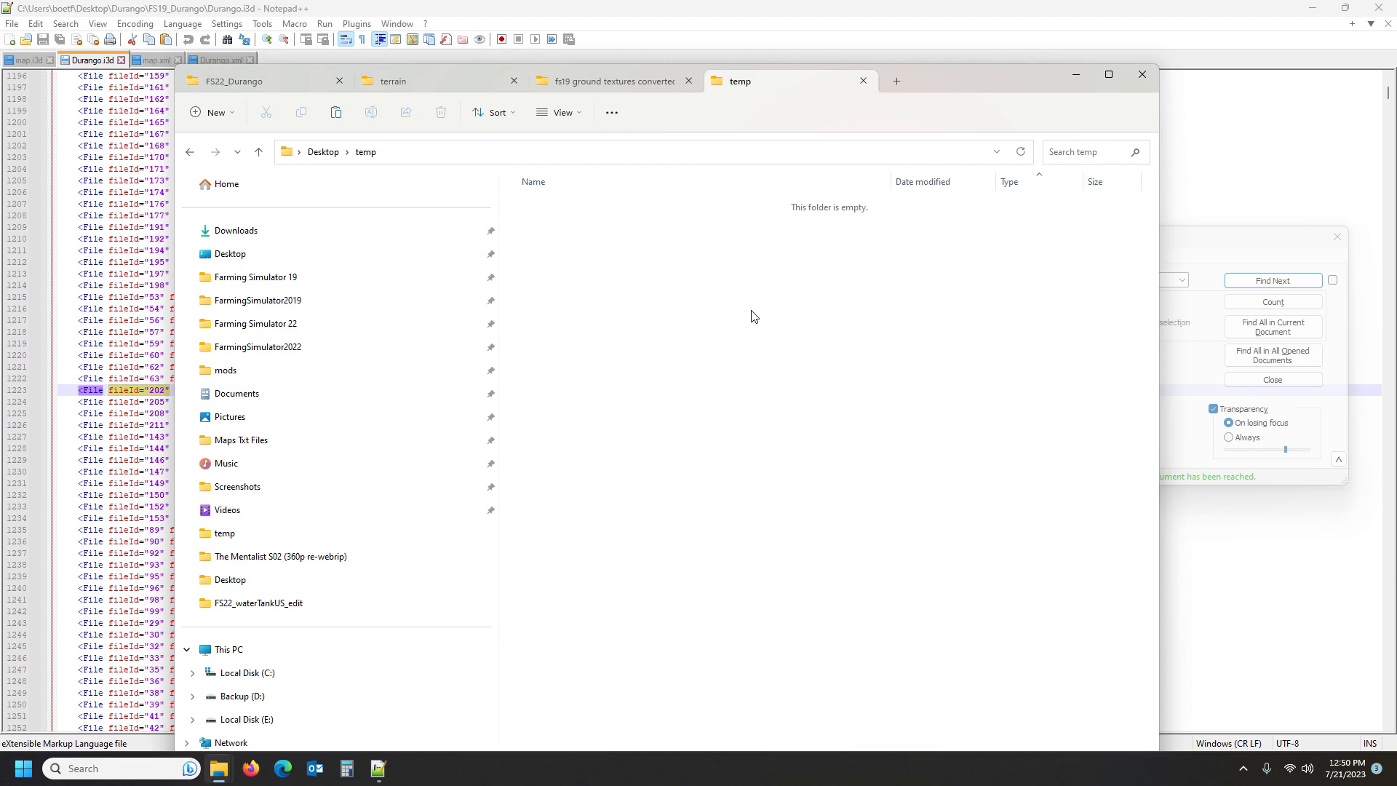
pyautogui.hotkey('ctrl', 'v')
pyautogui.click(703, 331)
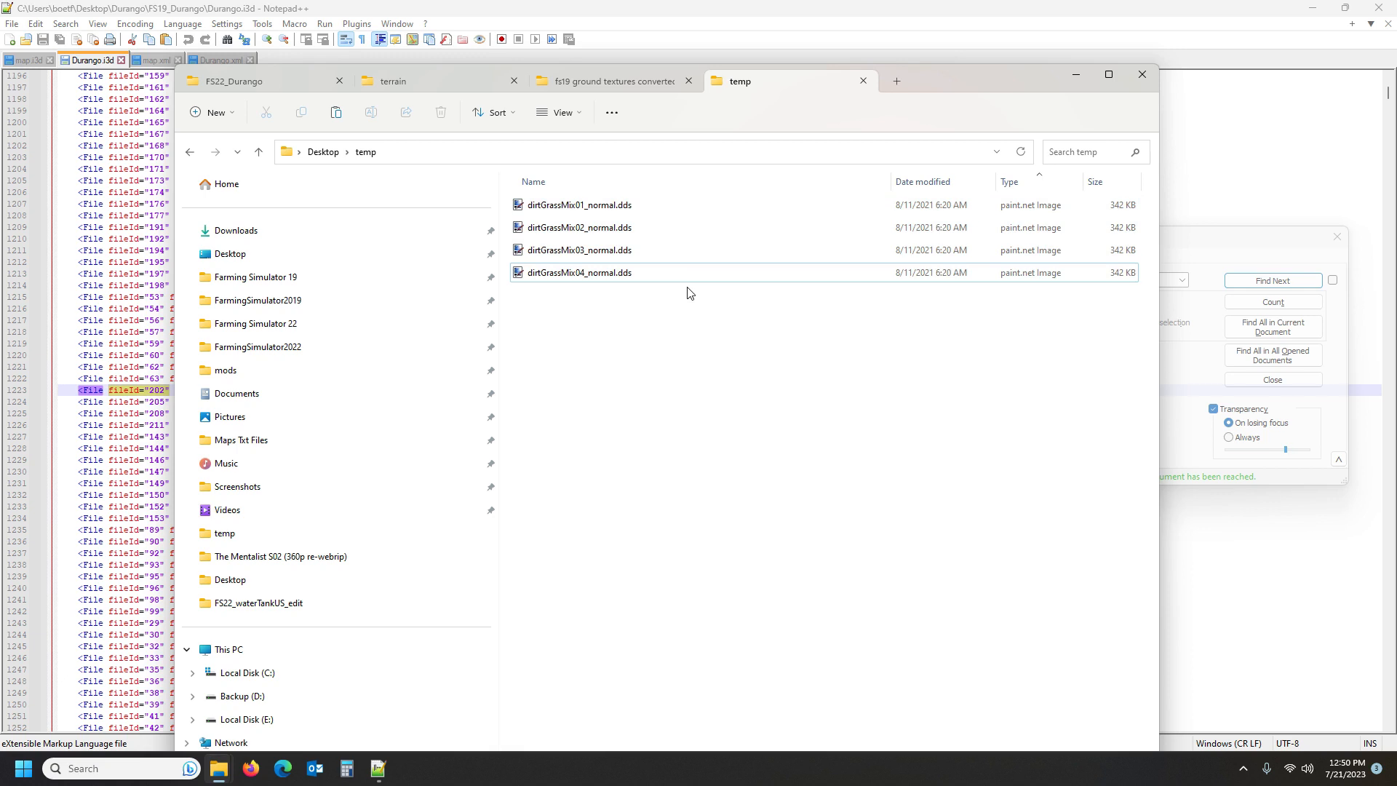
# Switch to Notepad++ and search Durango.i3d for the fileId="201" texture entry
pyautogui.click(120, 390)
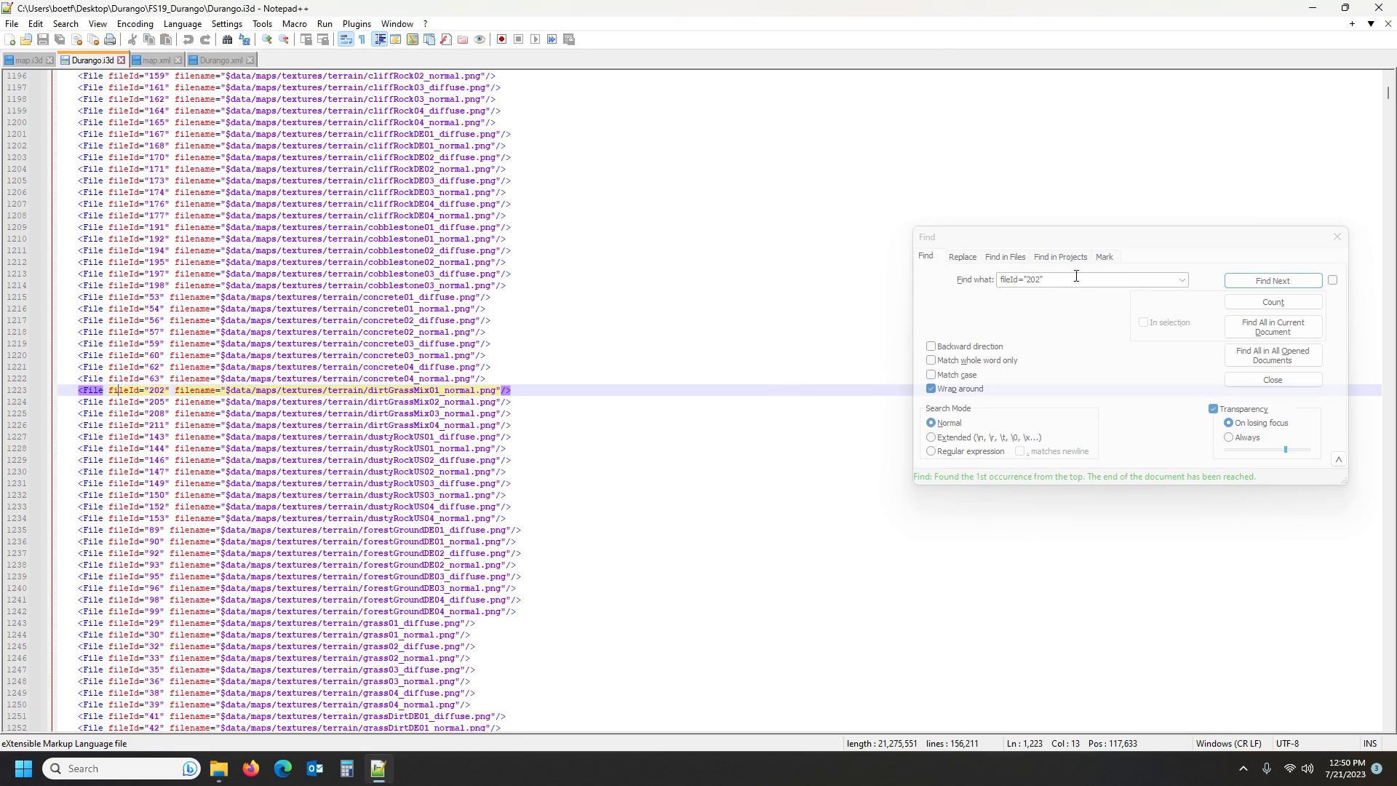
pyautogui.click(1182, 281)
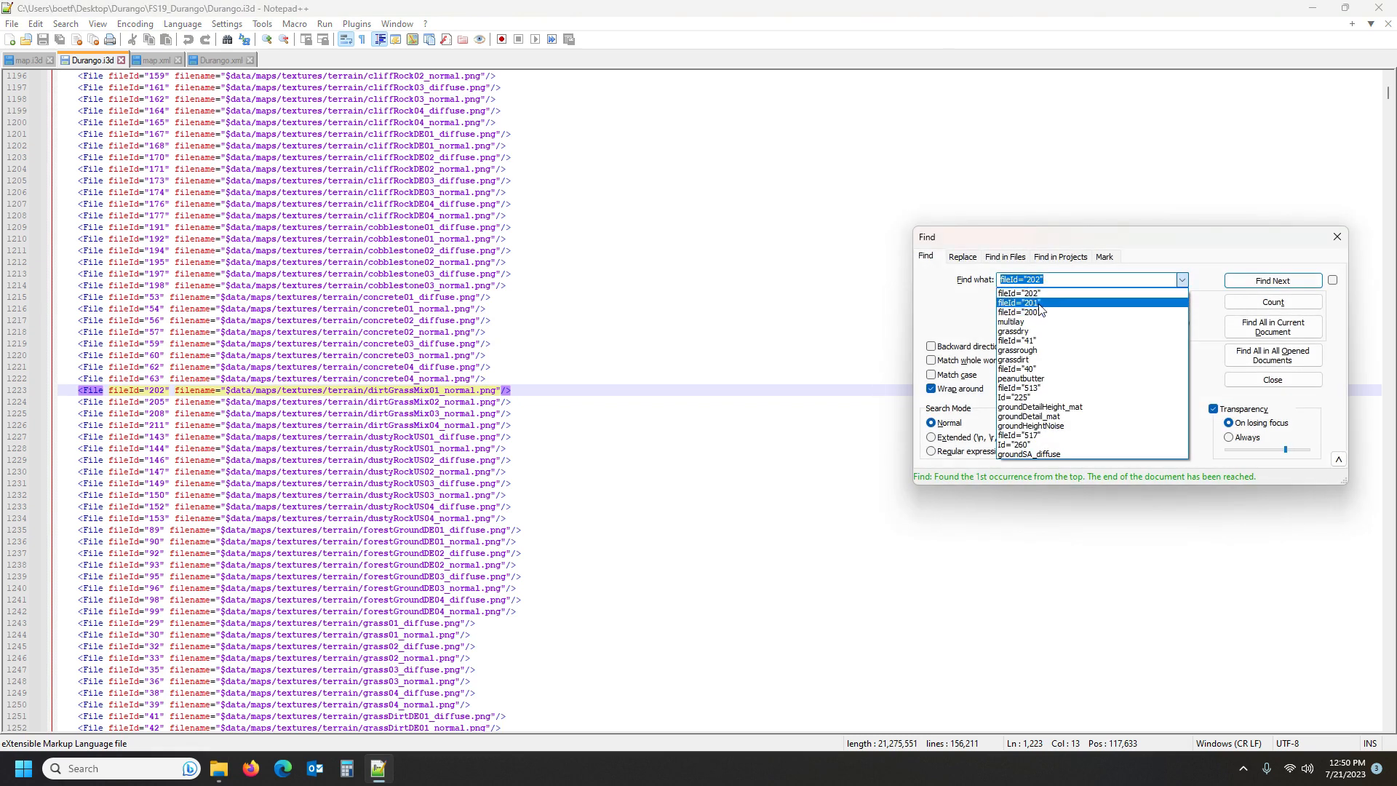
pyautogui.click(1041, 303)
pyautogui.click(1251, 282)
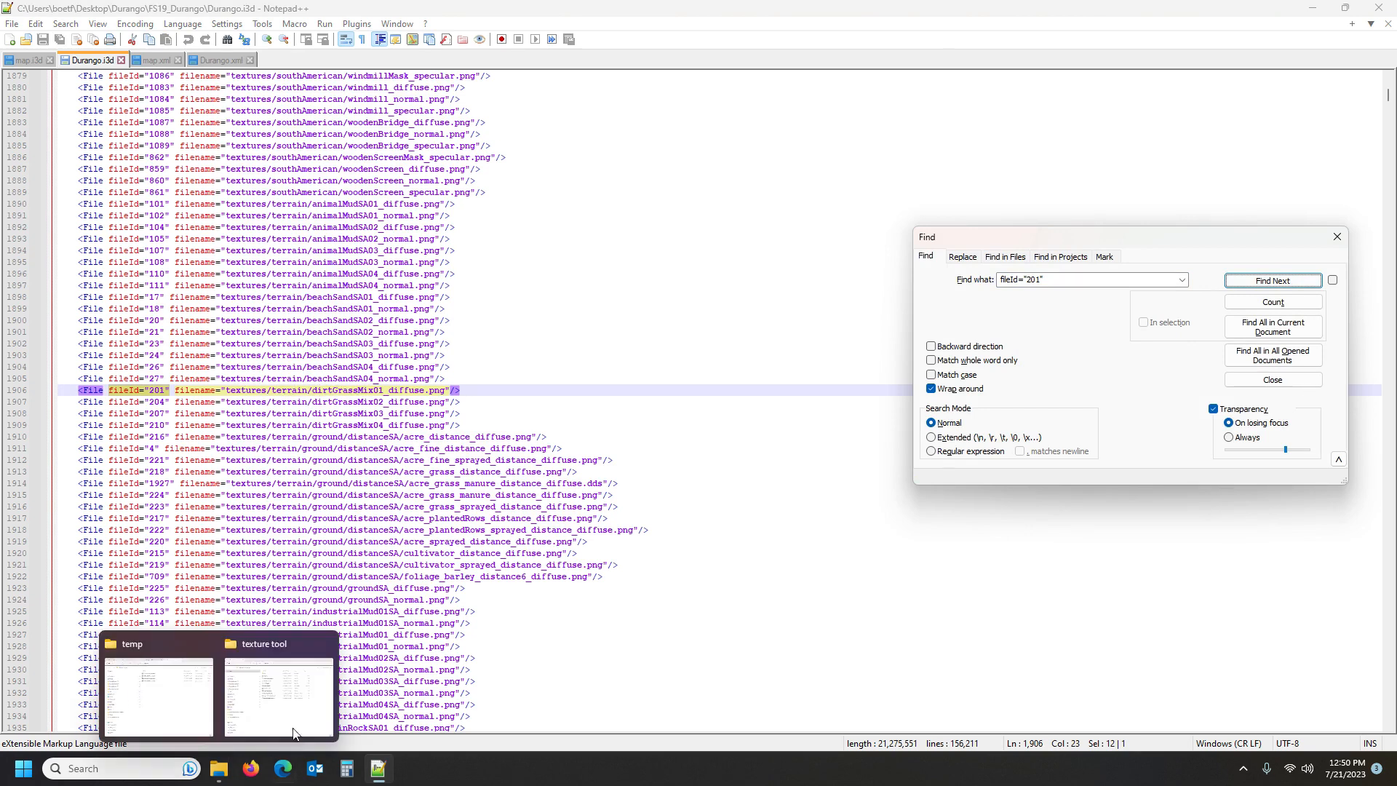
# Switch to File Explorer and copy the dirtGrassMix01 to dirtGrassMix04 diffuse textures from Durango's FS22_Durango textures\terrain folder into the temp folder
pyautogui.moveTo(219, 769)
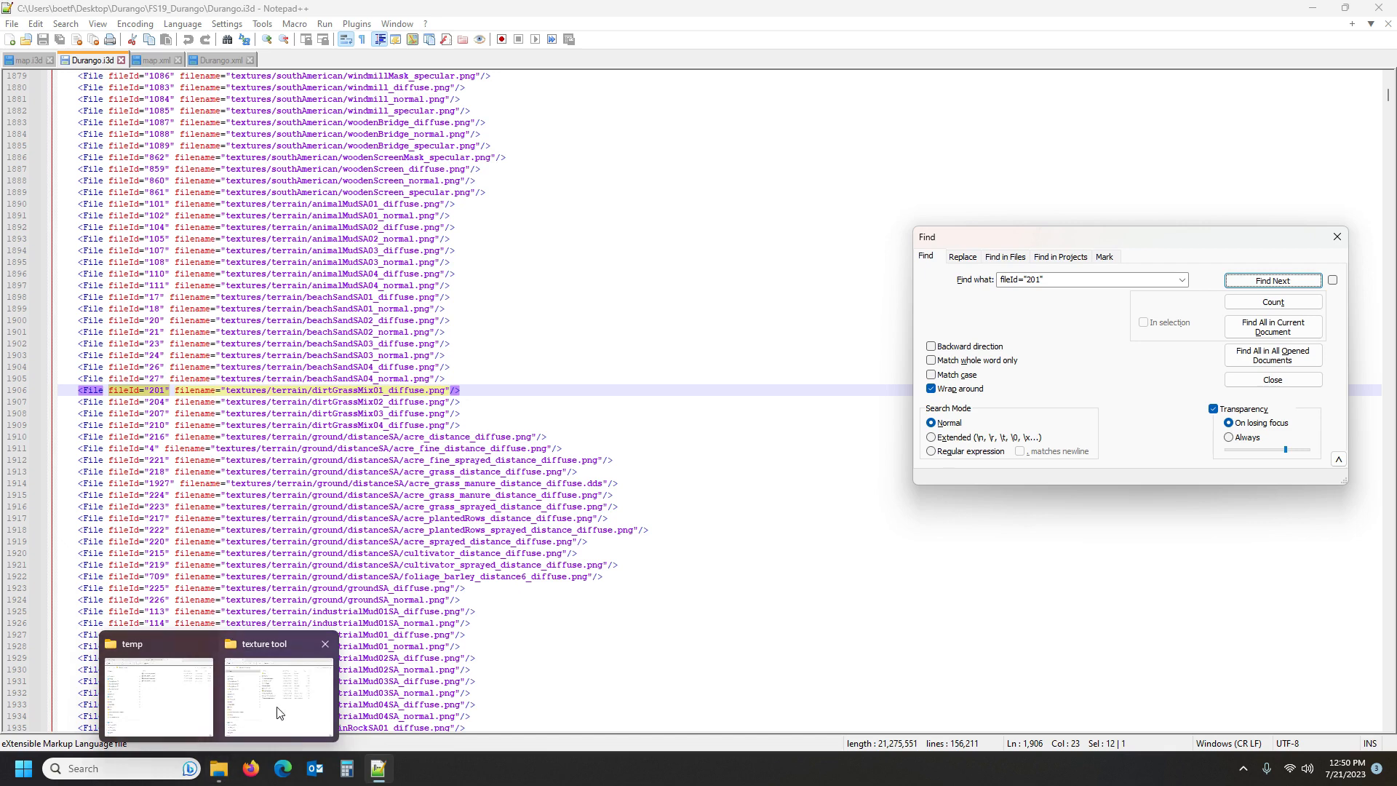
pyautogui.moveTo(279, 713)
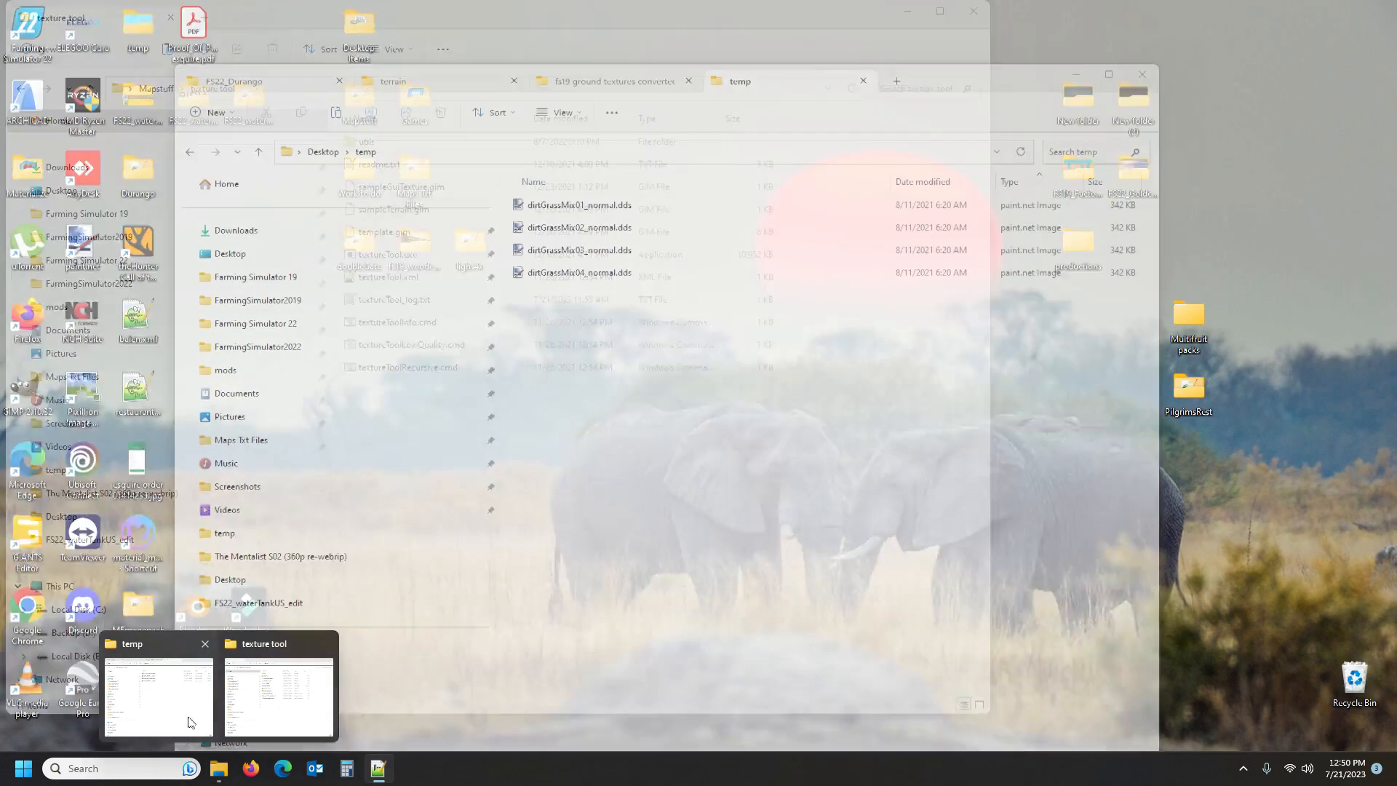
pyautogui.click(188, 722)
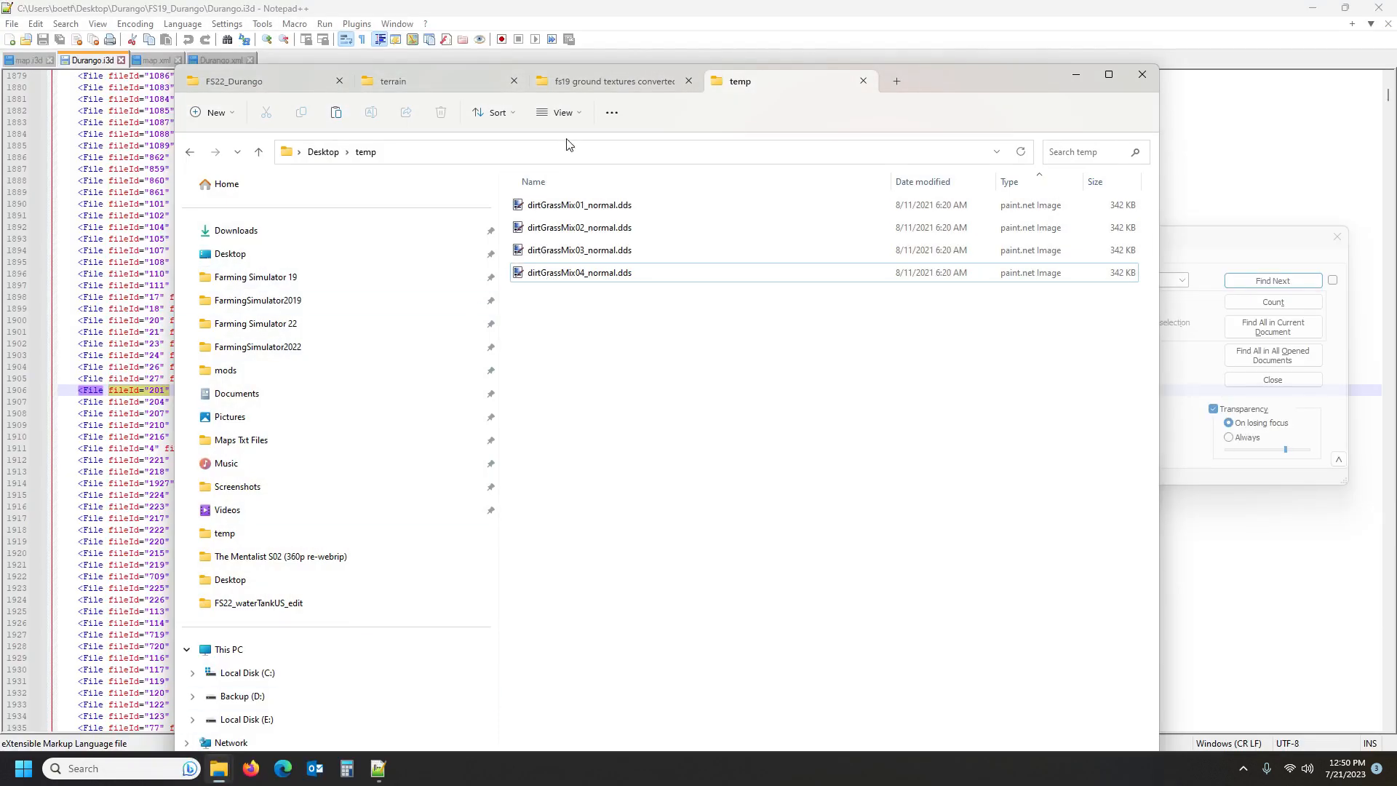
pyautogui.click(409, 83)
pyautogui.click(557, 226)
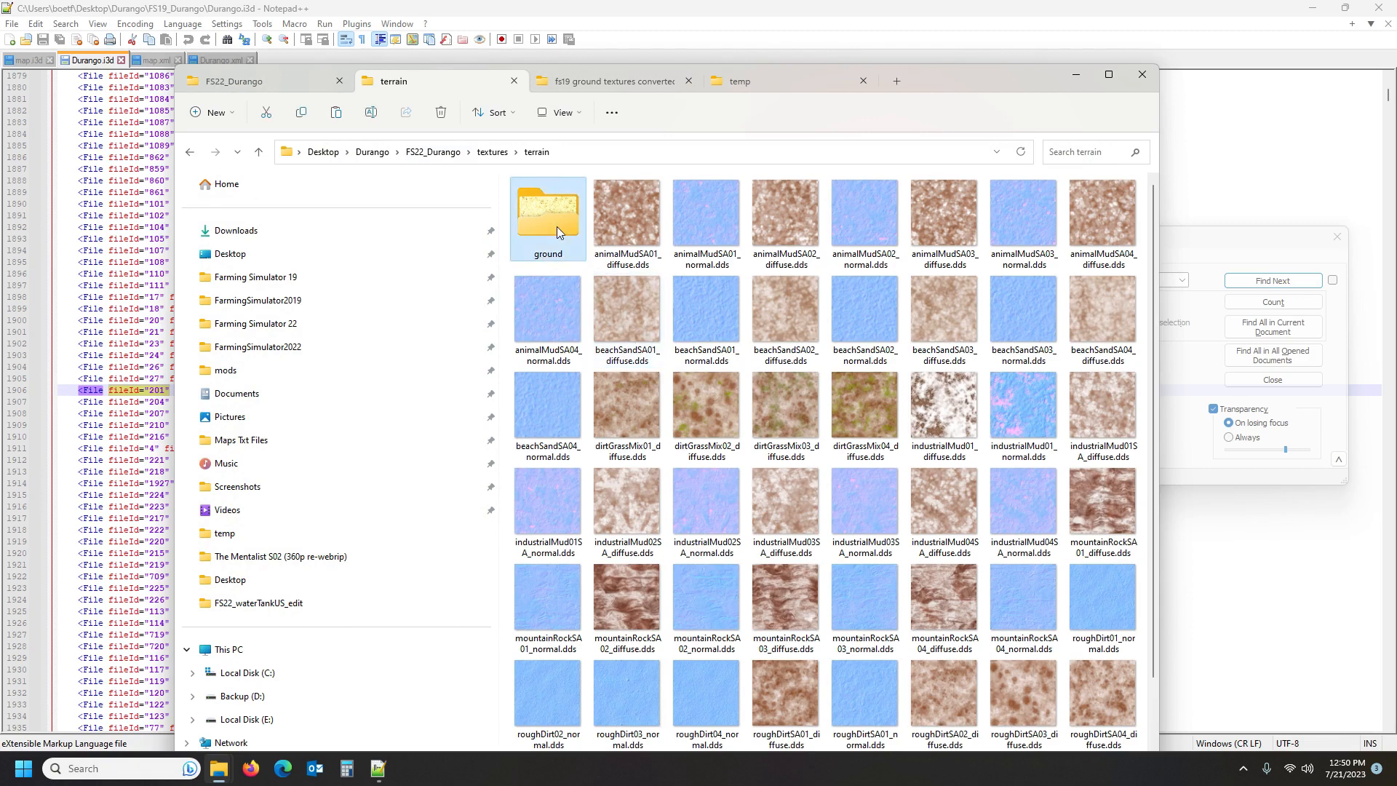
pyautogui.doubleClick(557, 225)
pyautogui.click(548, 156)
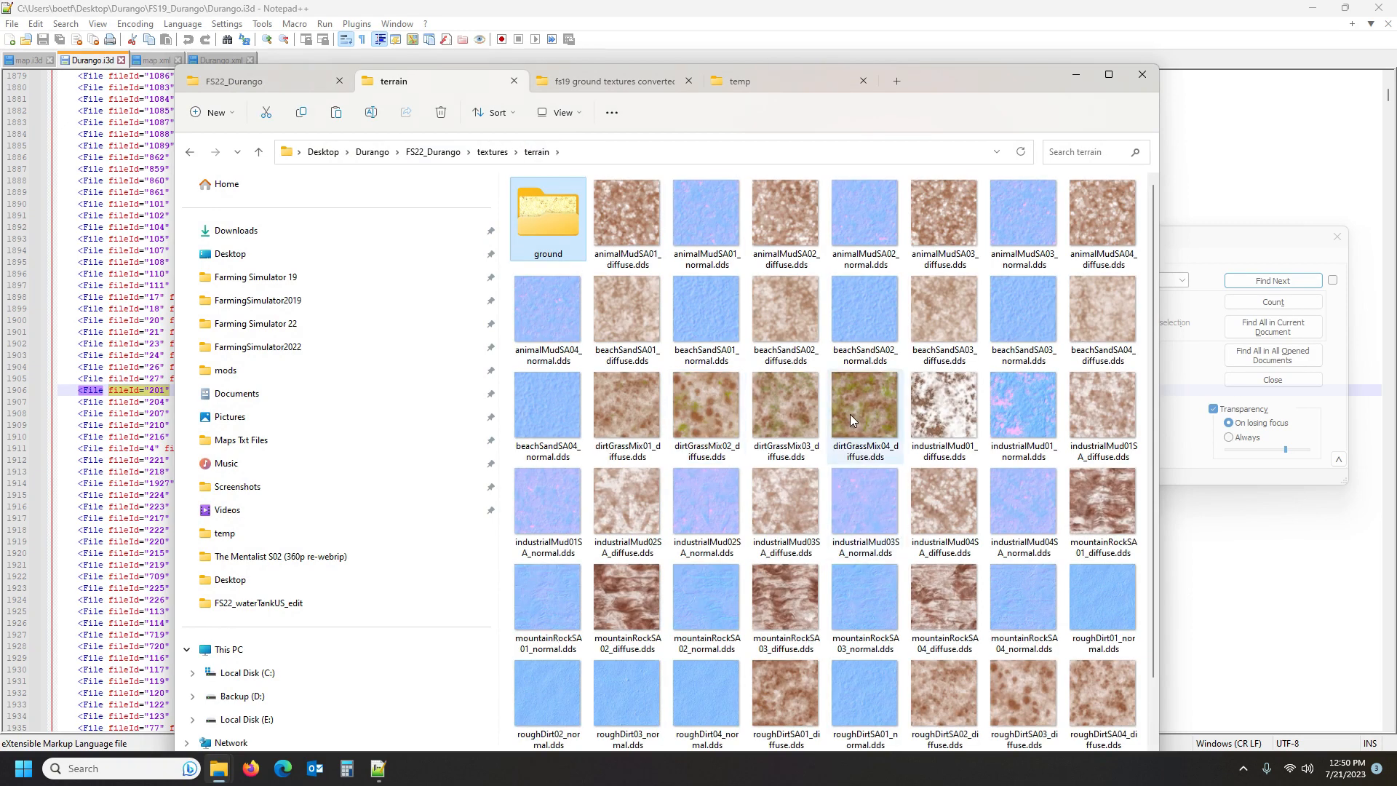
pyautogui.click(635, 416)
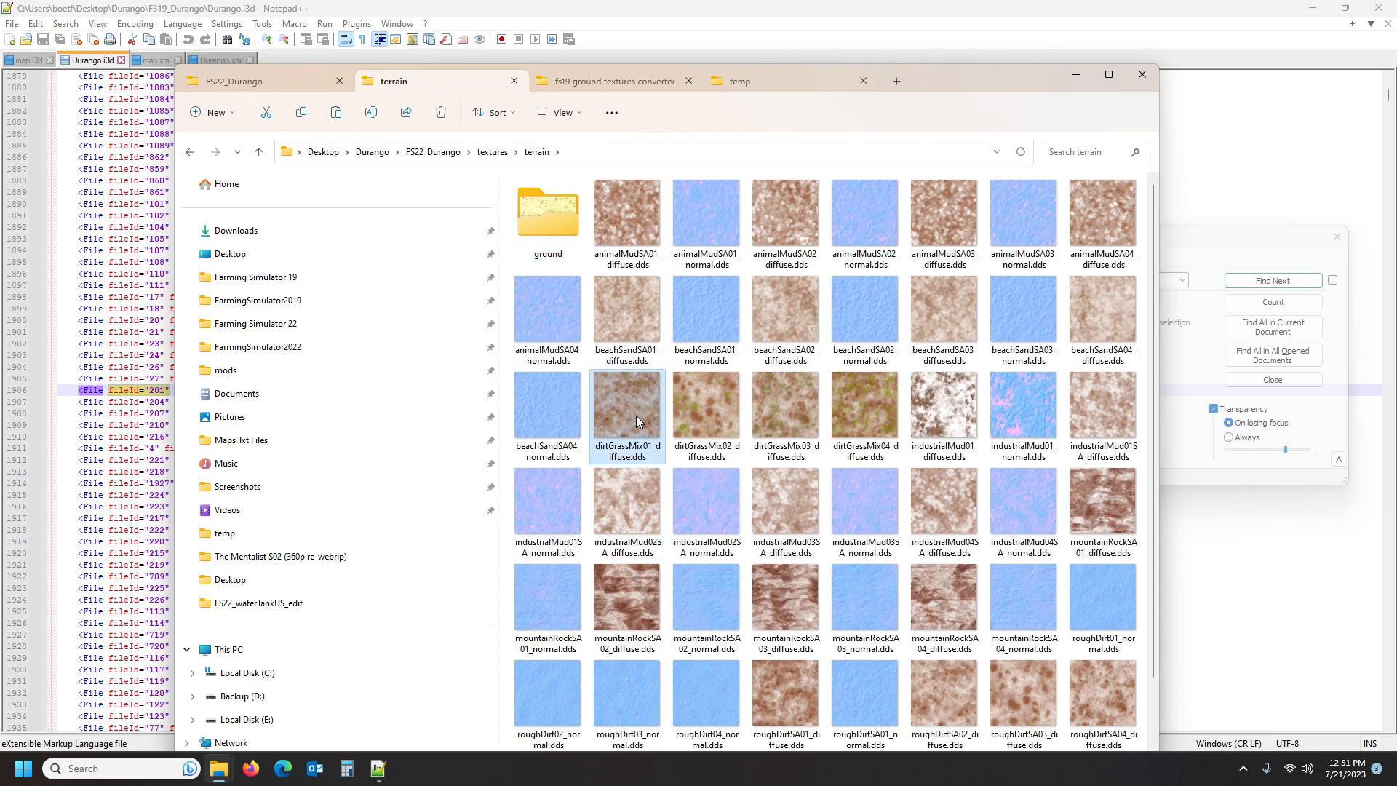
pyautogui.keyDown('shift'); pyautogui.click(875, 416); pyautogui.keyUp('shift')
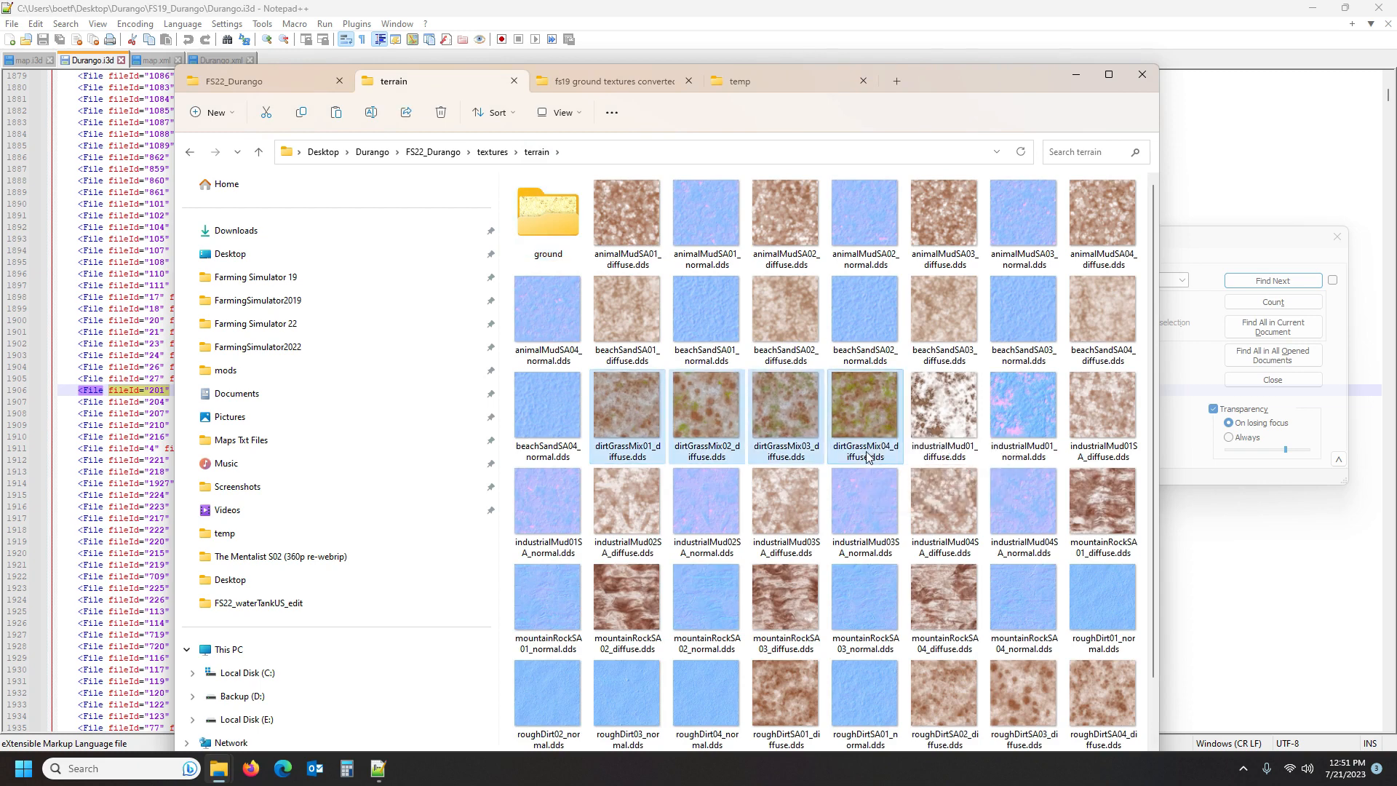
pyautogui.click(785, 80)
pyautogui.hotkey('ctrl', 'v')
pyautogui.click(667, 478)
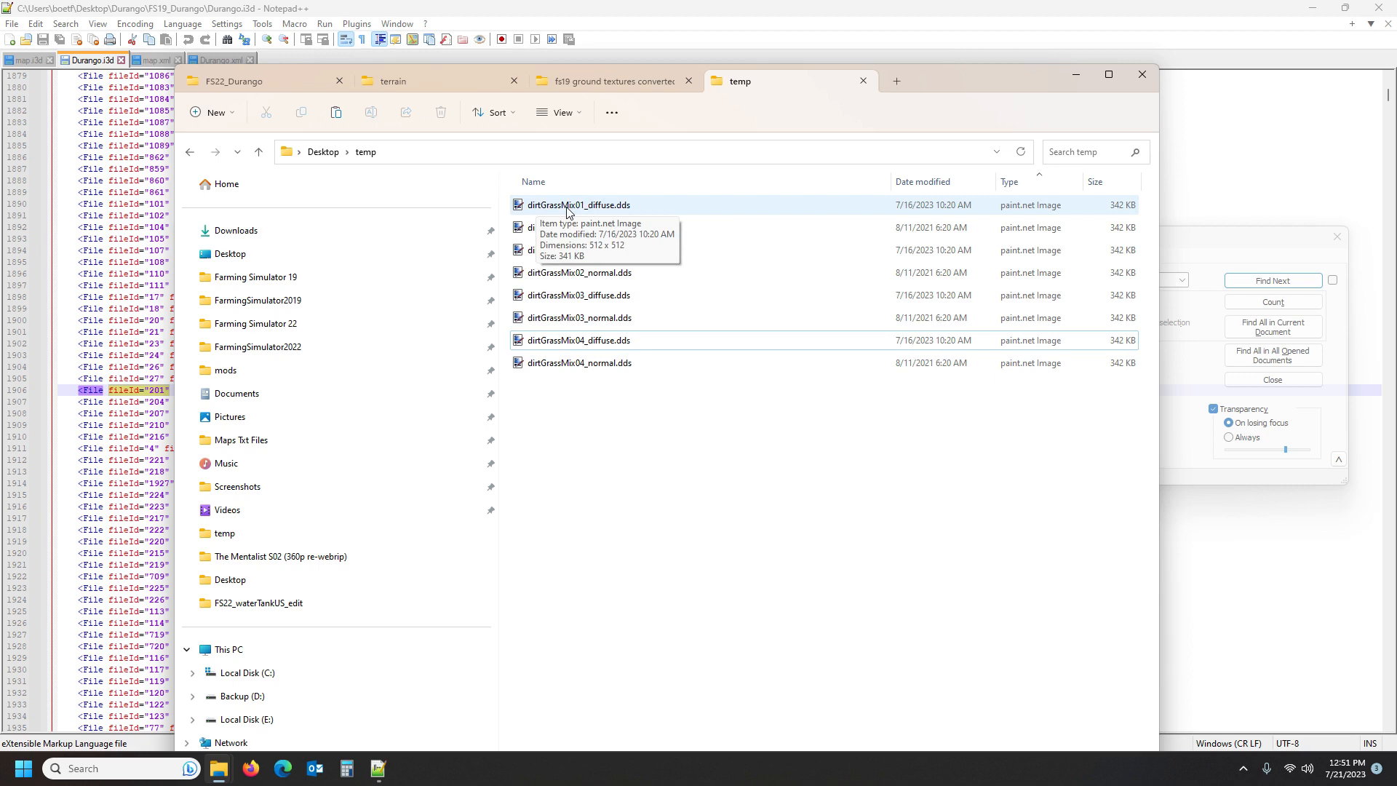
pyautogui.click(601, 211)
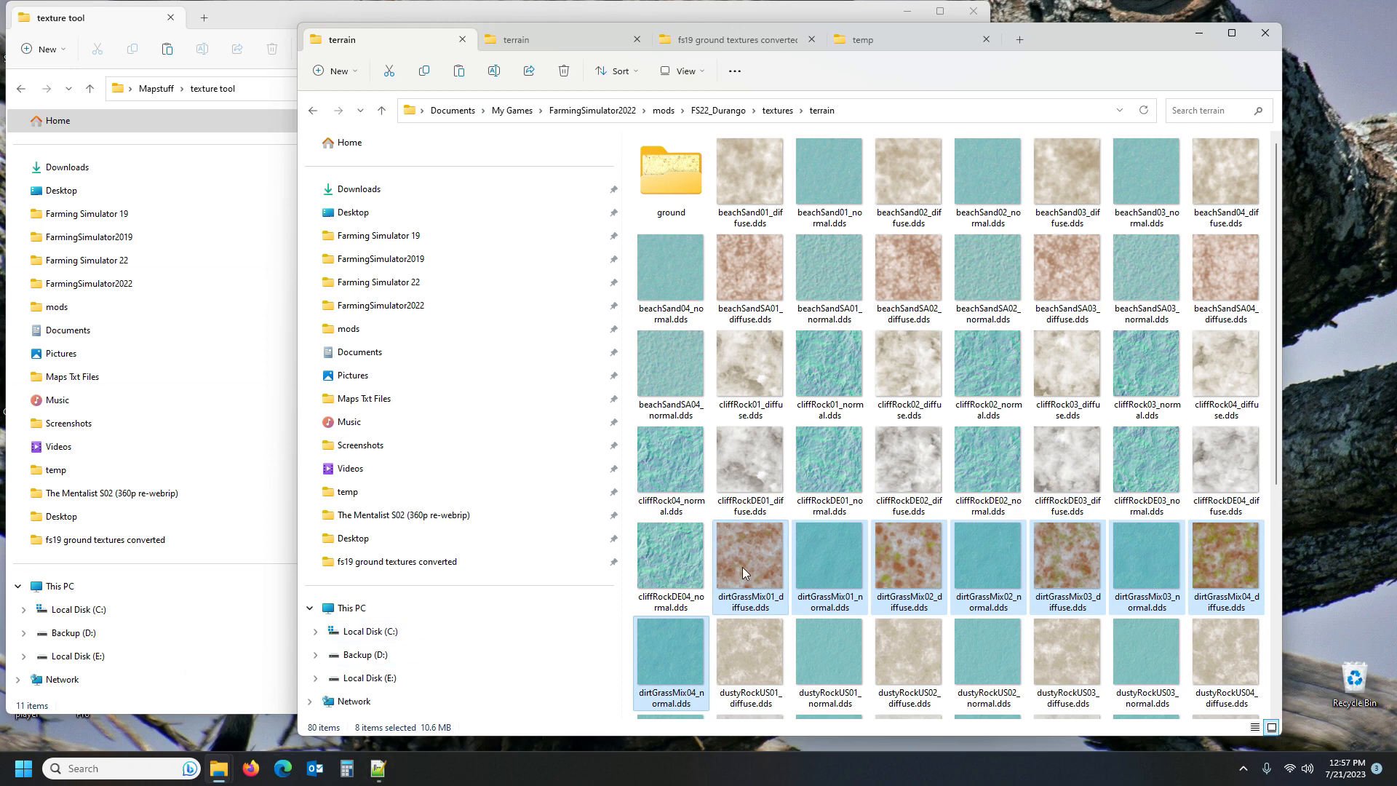
# Switch to Notepad++, search Durango.i3d and map.i3d for "grassdrypatchy", and go to the grassDryPatchy01_diffuse entry in map.i3d
pyautogui.click(763, 562)
pyautogui.click(757, 608)
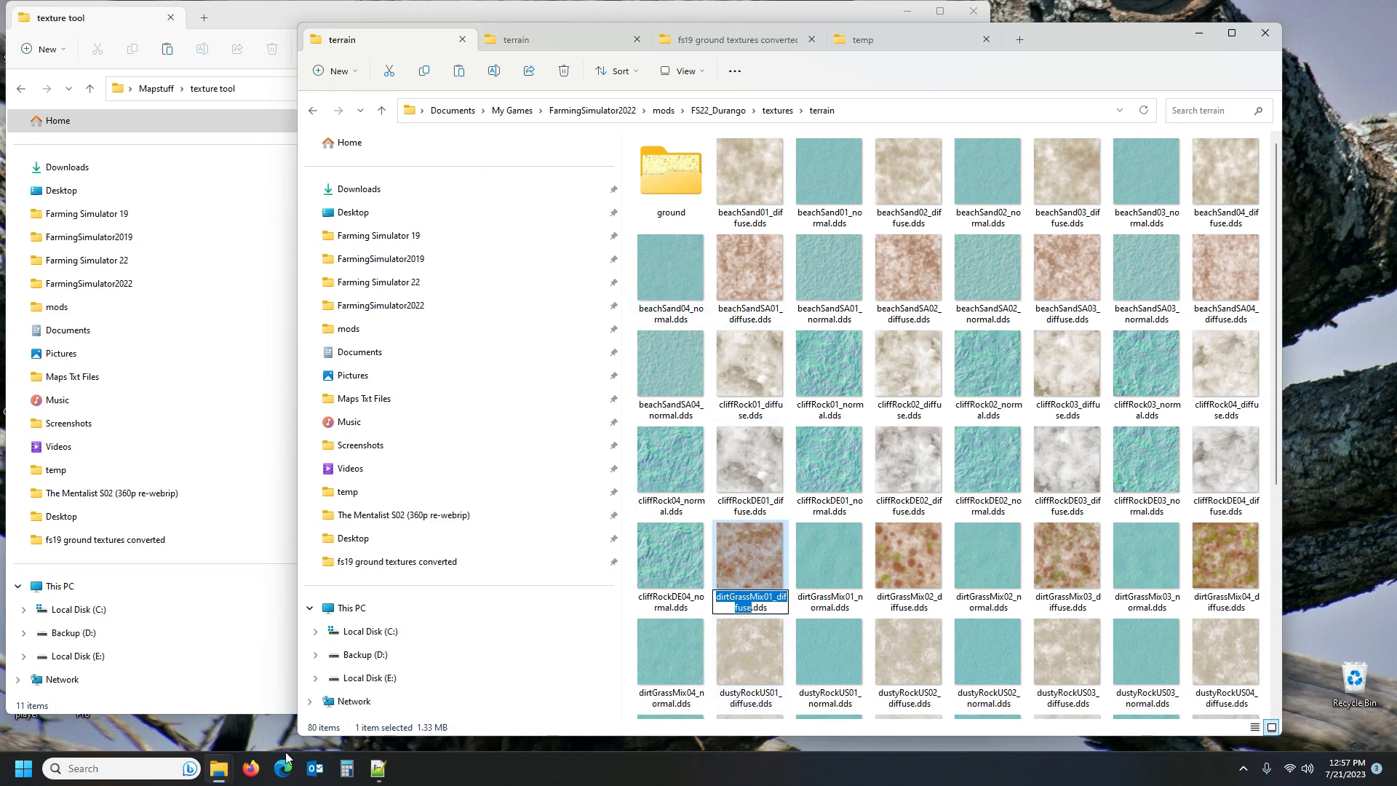
pyautogui.click(372, 770)
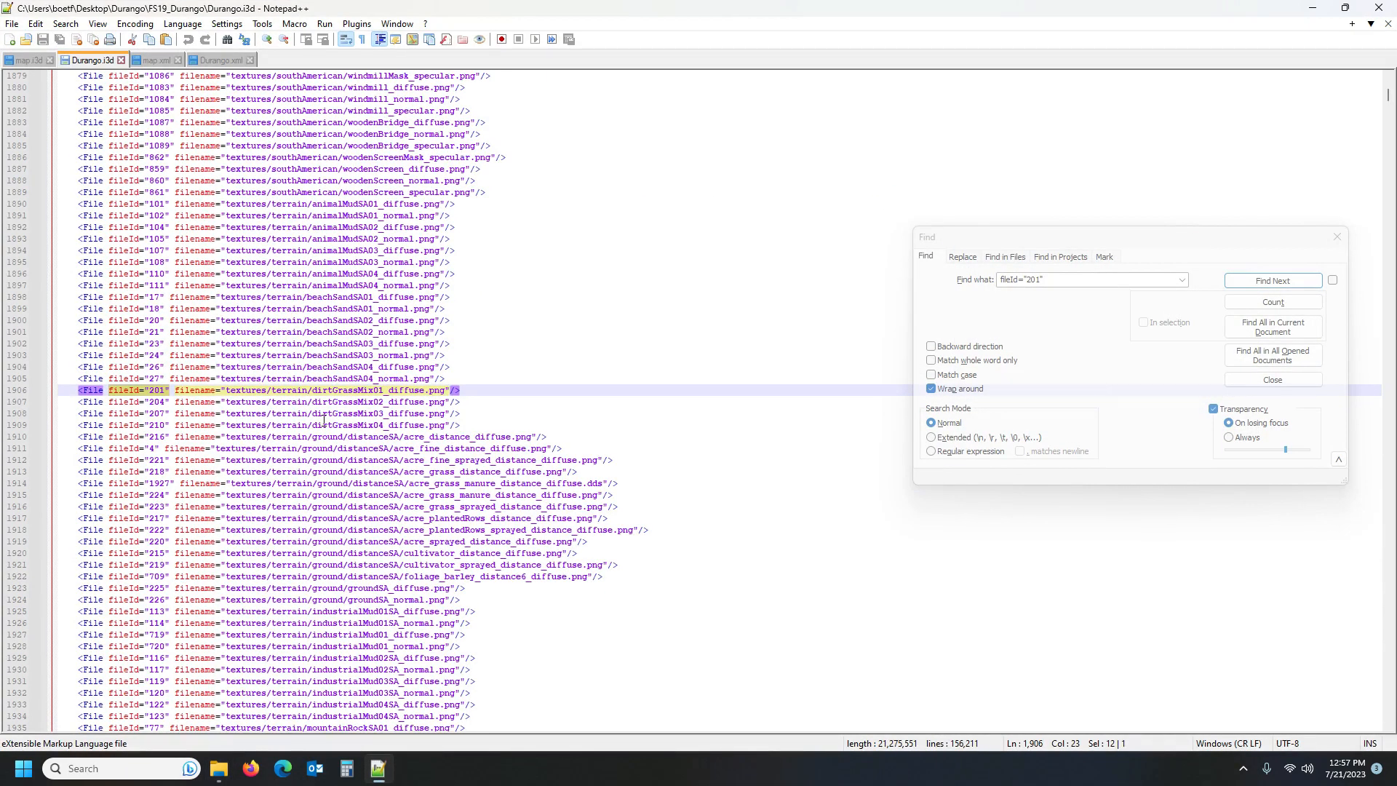
pyautogui.moveTo(1112, 282); pyautogui.dragTo(967, 297)
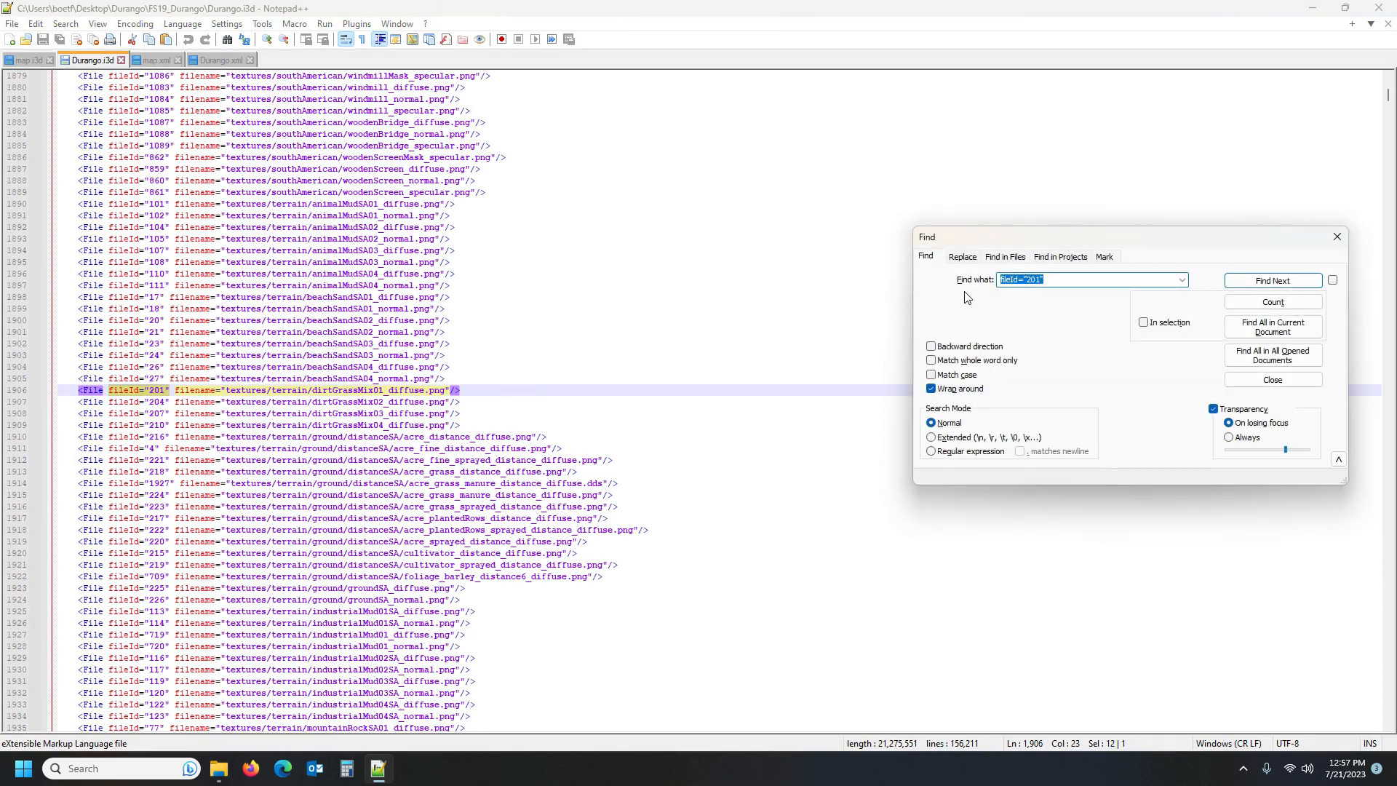
pyautogui.write('grassdrypatchy')
pyautogui.press('Return')
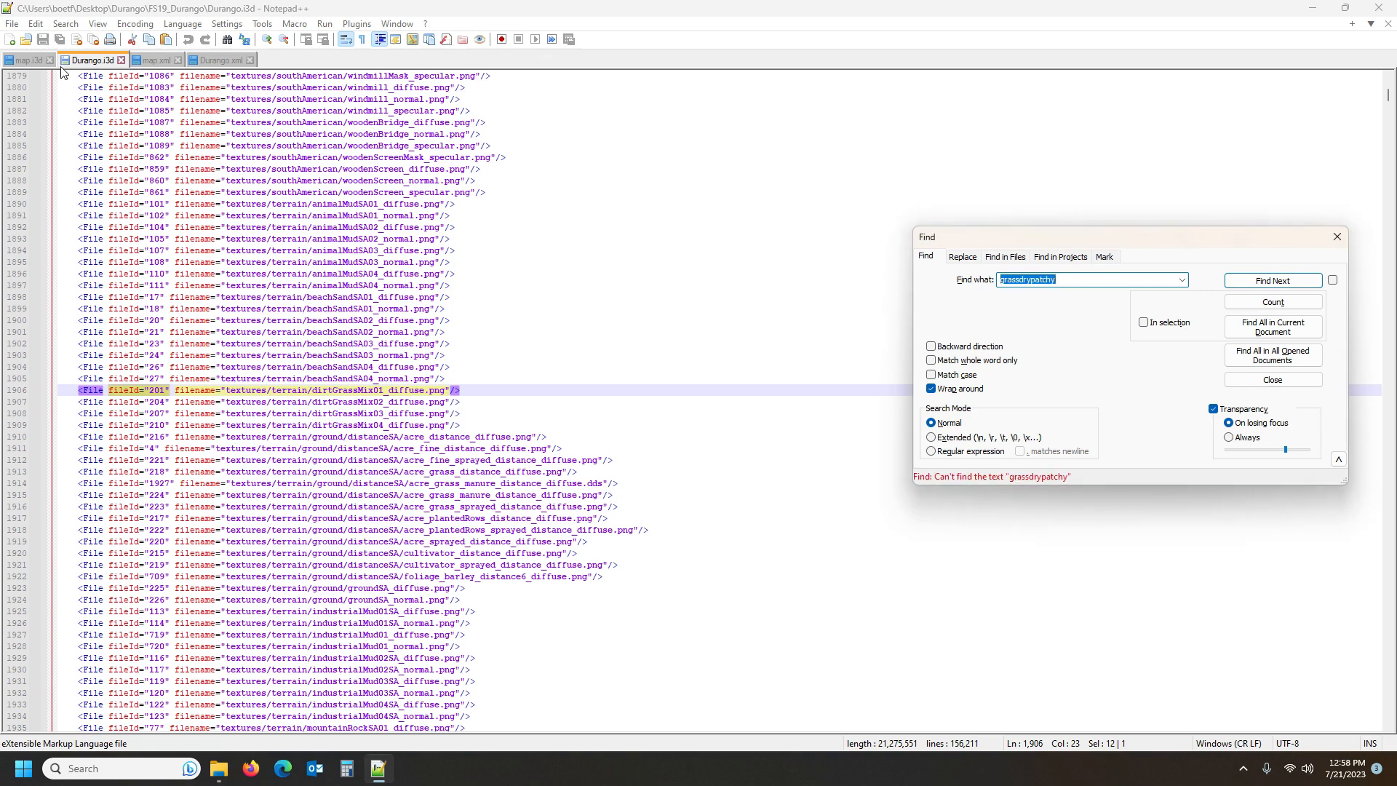
pyautogui.click(32, 60)
pyautogui.click(1246, 283)
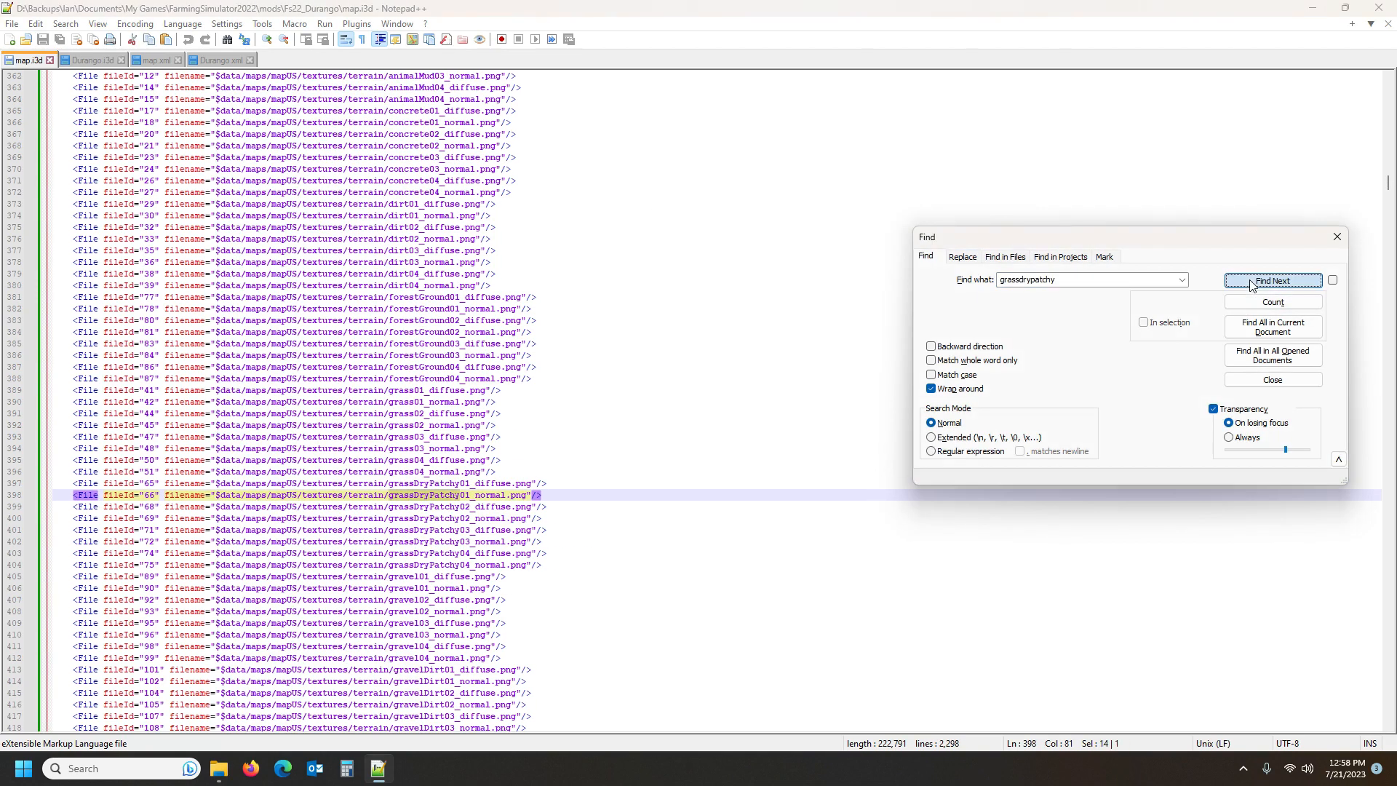
pyautogui.scroll(-3, 367, 502)
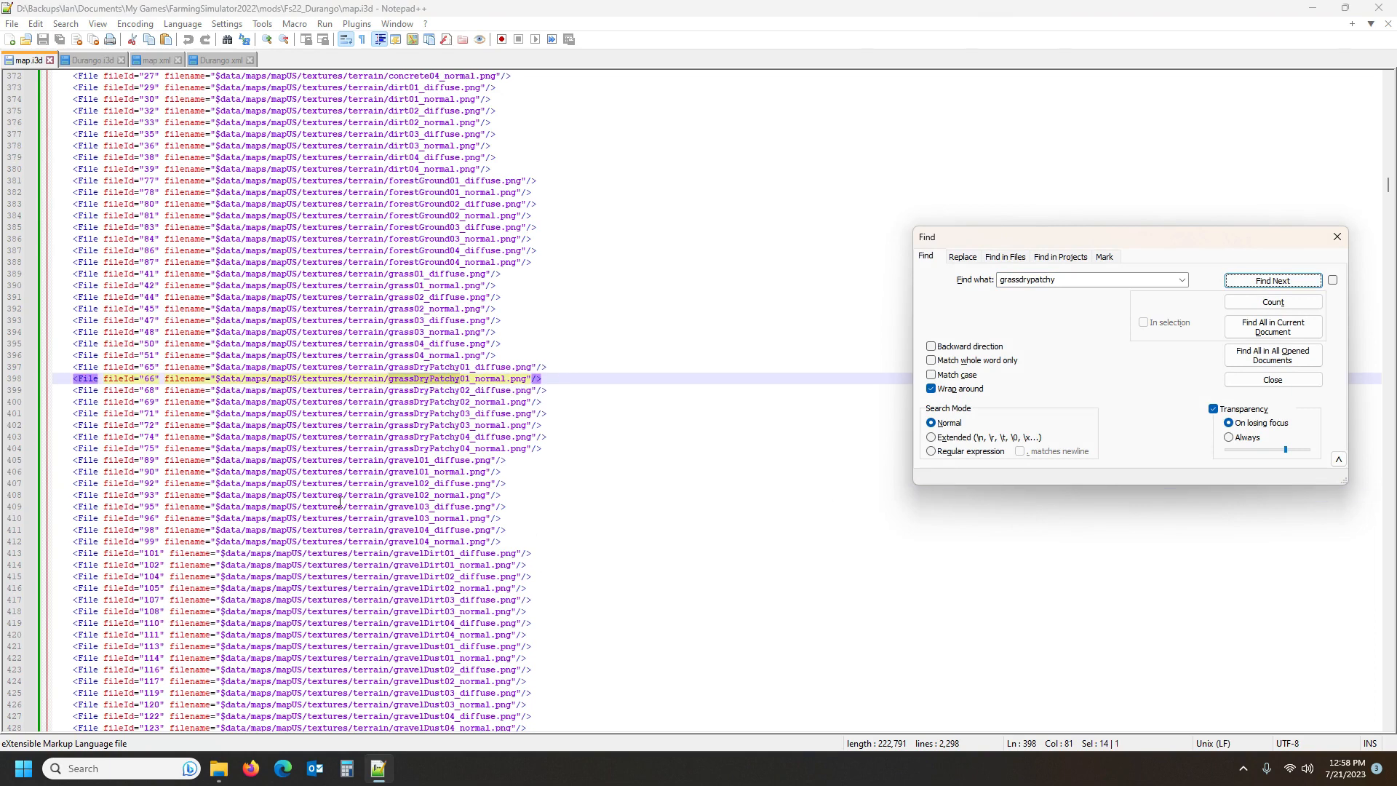
pyautogui.click(234, 381)
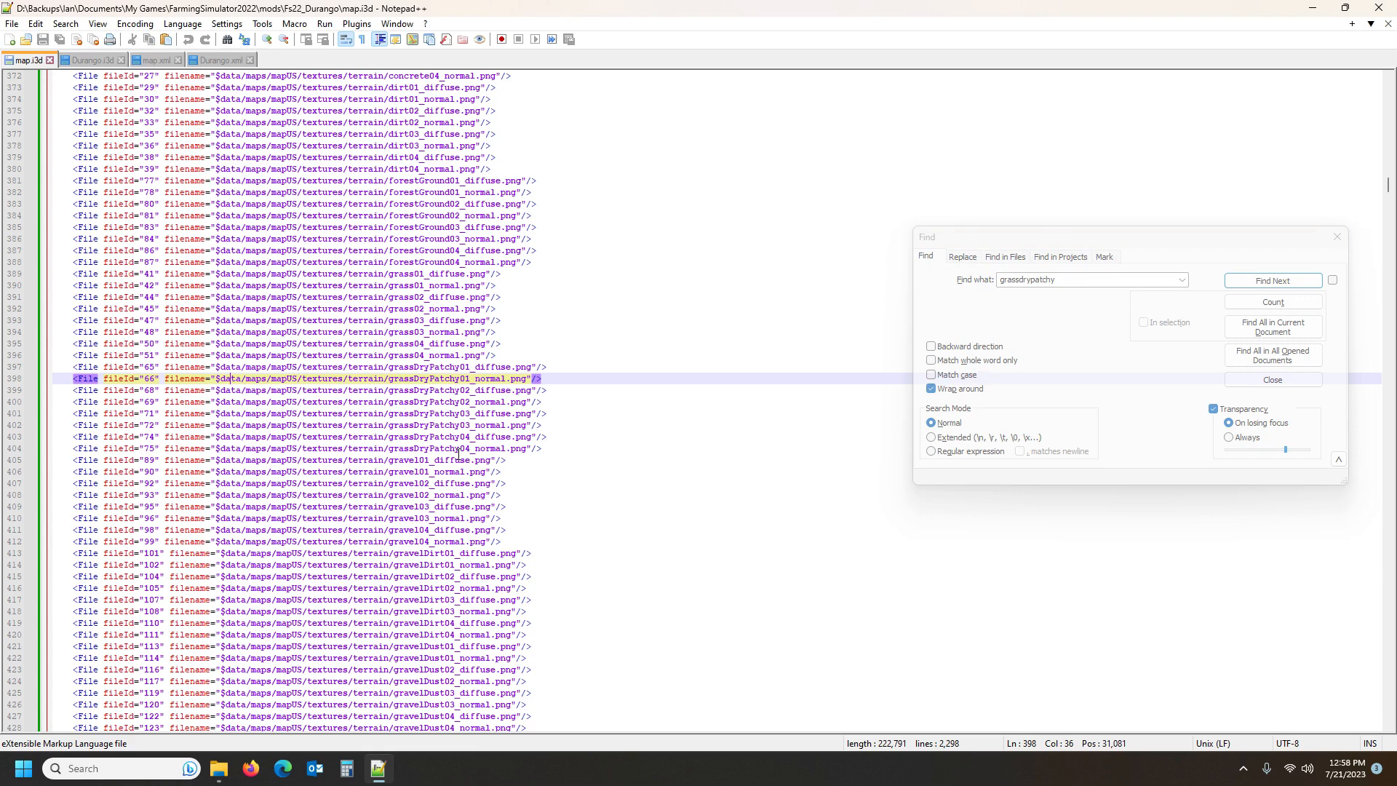
pyautogui.click(449, 368)
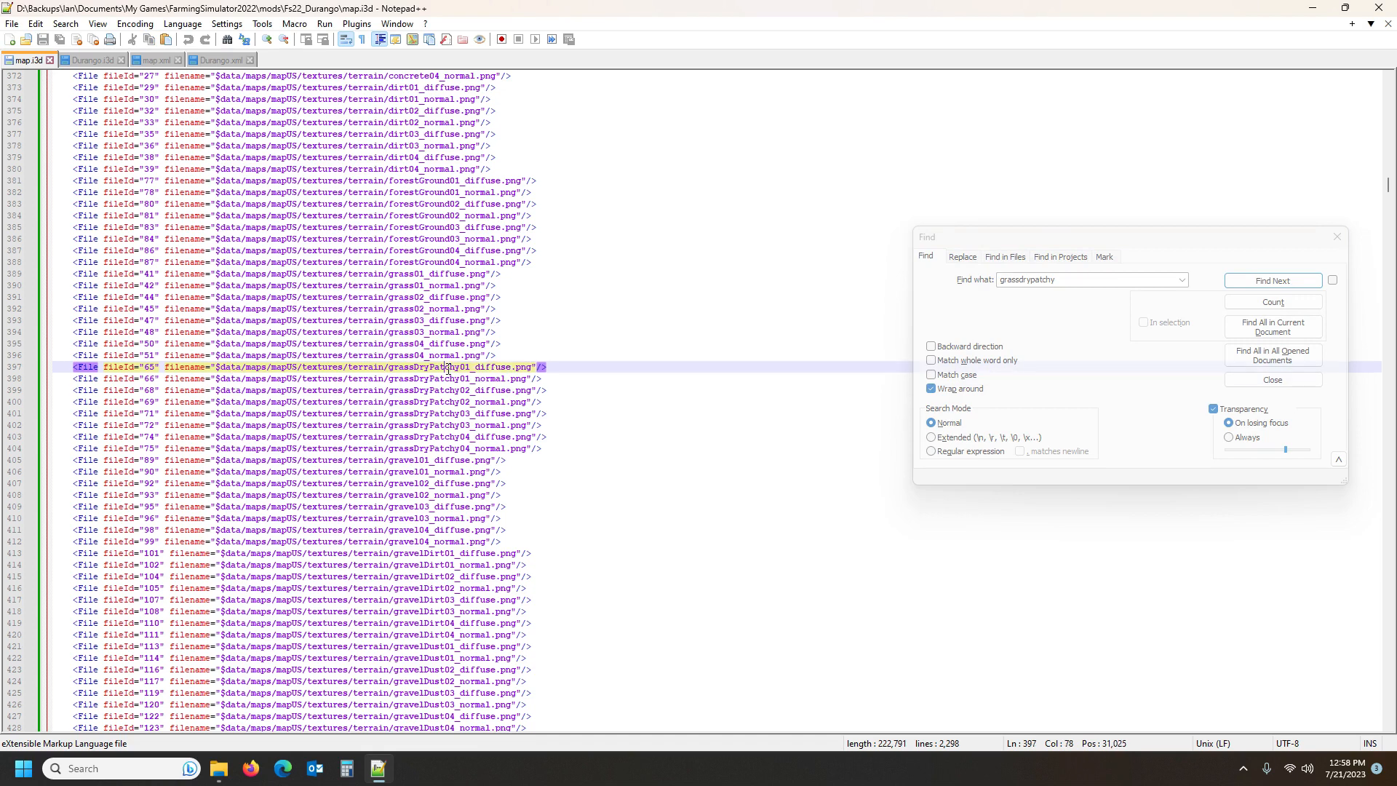
# Copy the file name dirtGrassMix01_diffuse from the mod's terrain folder and replace grassDryPatchy01_diffuse with it in map.i3d
pyautogui.moveTo(219, 769)
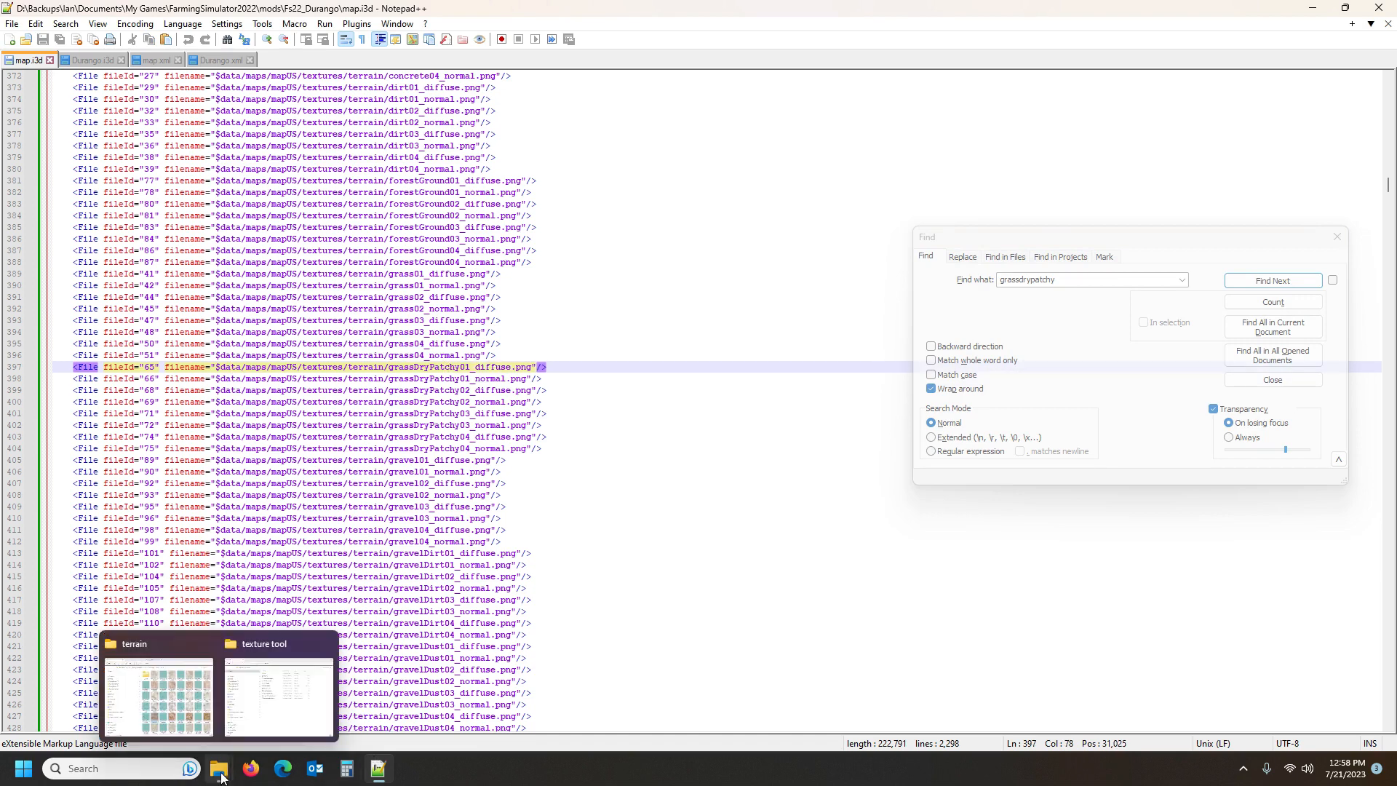
pyautogui.click(202, 705)
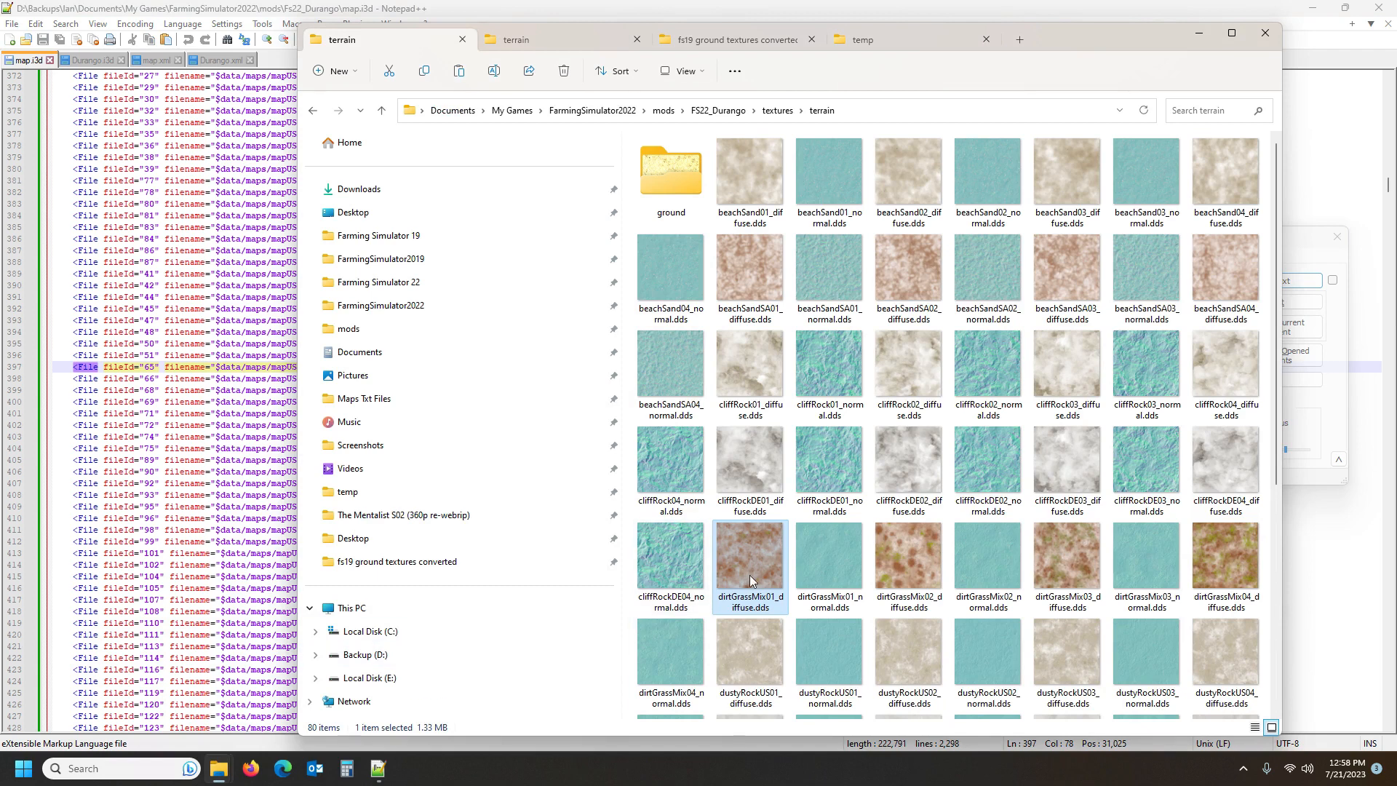
pyautogui.click(753, 608)
pyautogui.hotkey('ctrl', 'c')
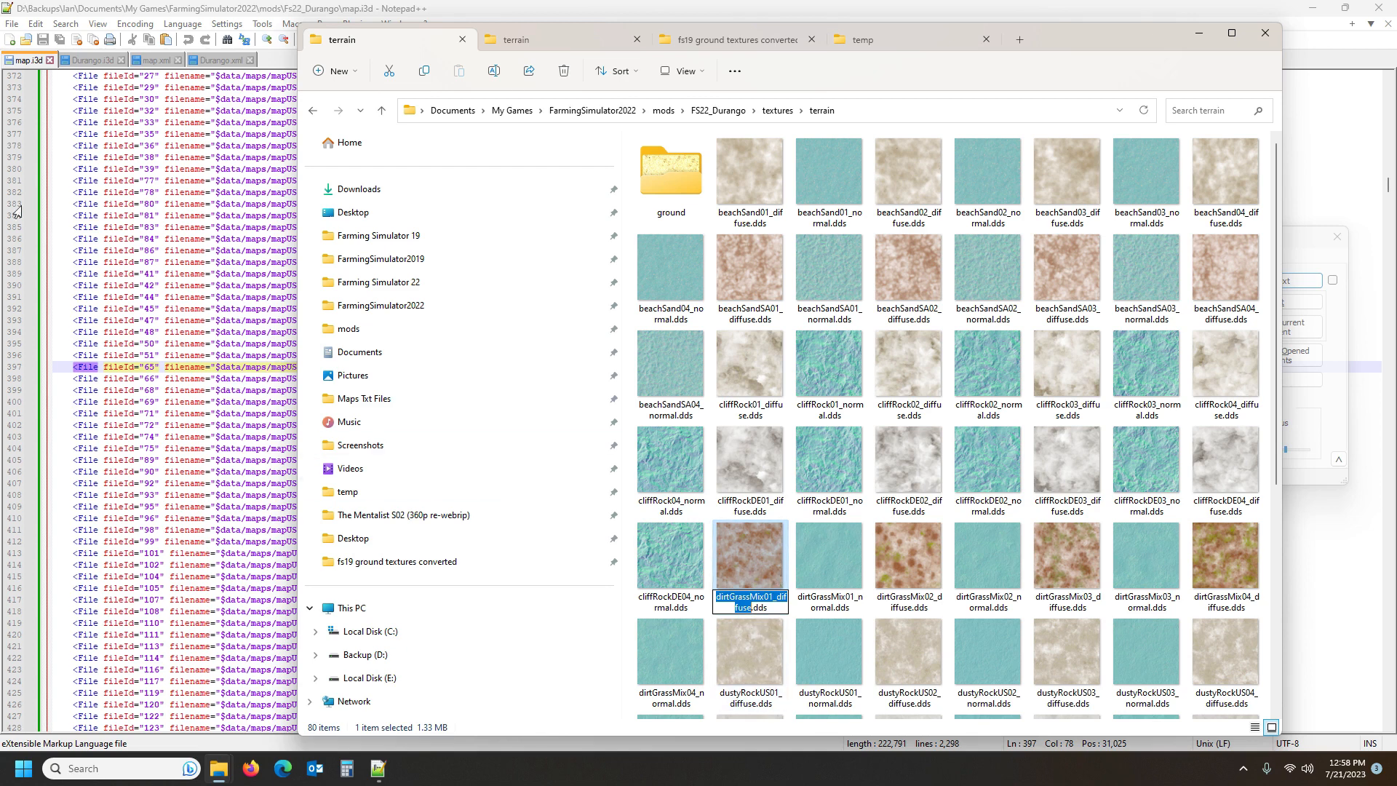
pyautogui.click(99, 10)
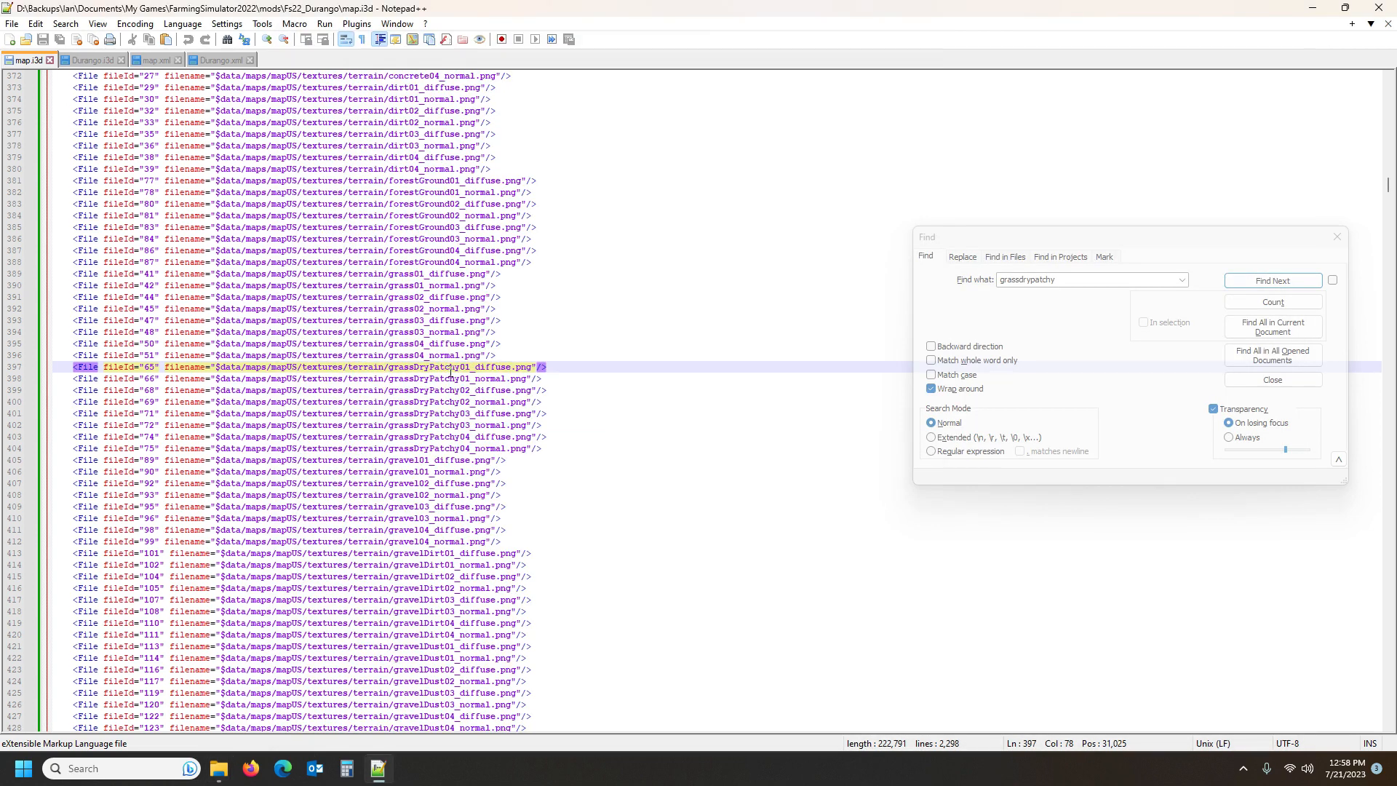
pyautogui.doubleClick(450, 369)
pyautogui.hotkey('ctrl', 'v')
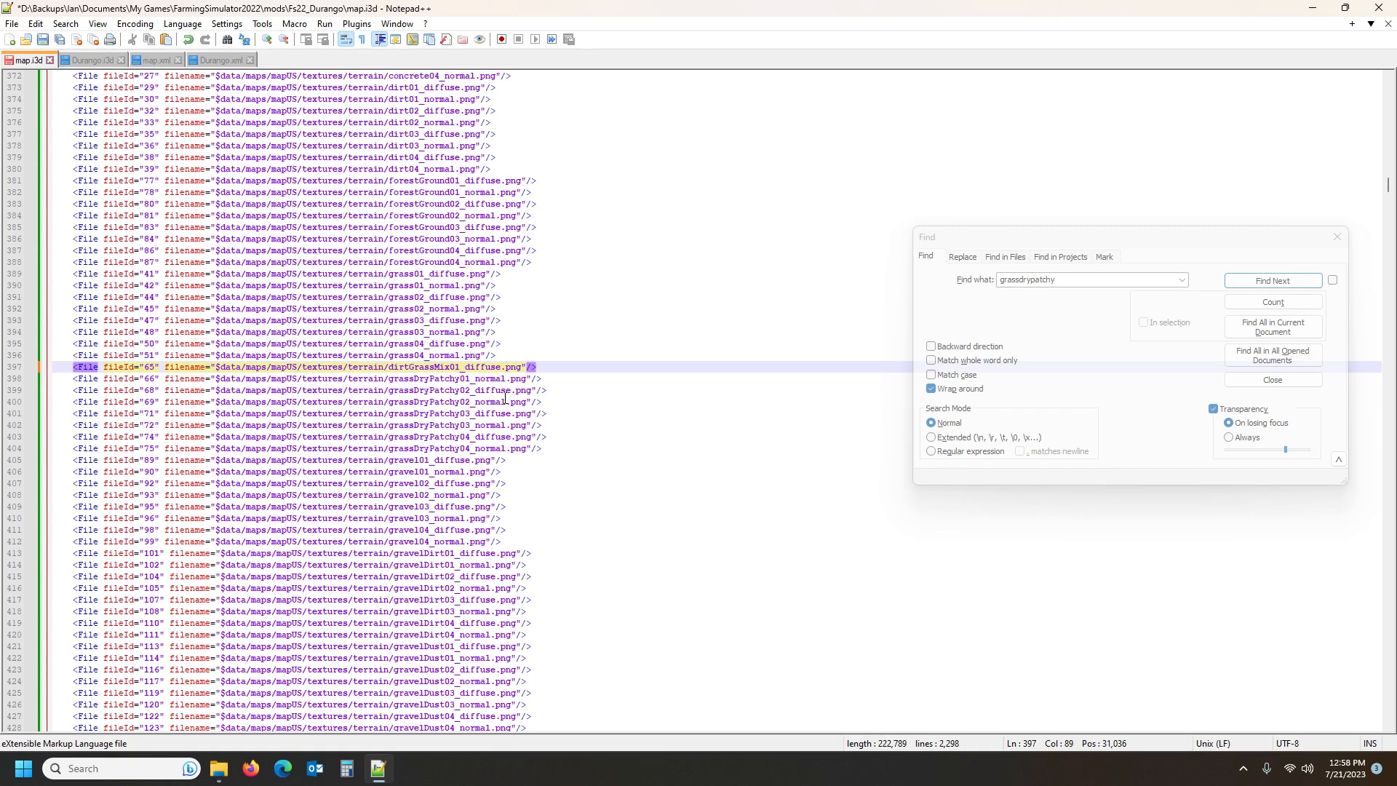
# Replace grassDryPatchy02_diffuse with dirtGrassMix02_diffuse in the fileId 68 entry of map.i3d
pyautogui.doubleClick(409, 392)
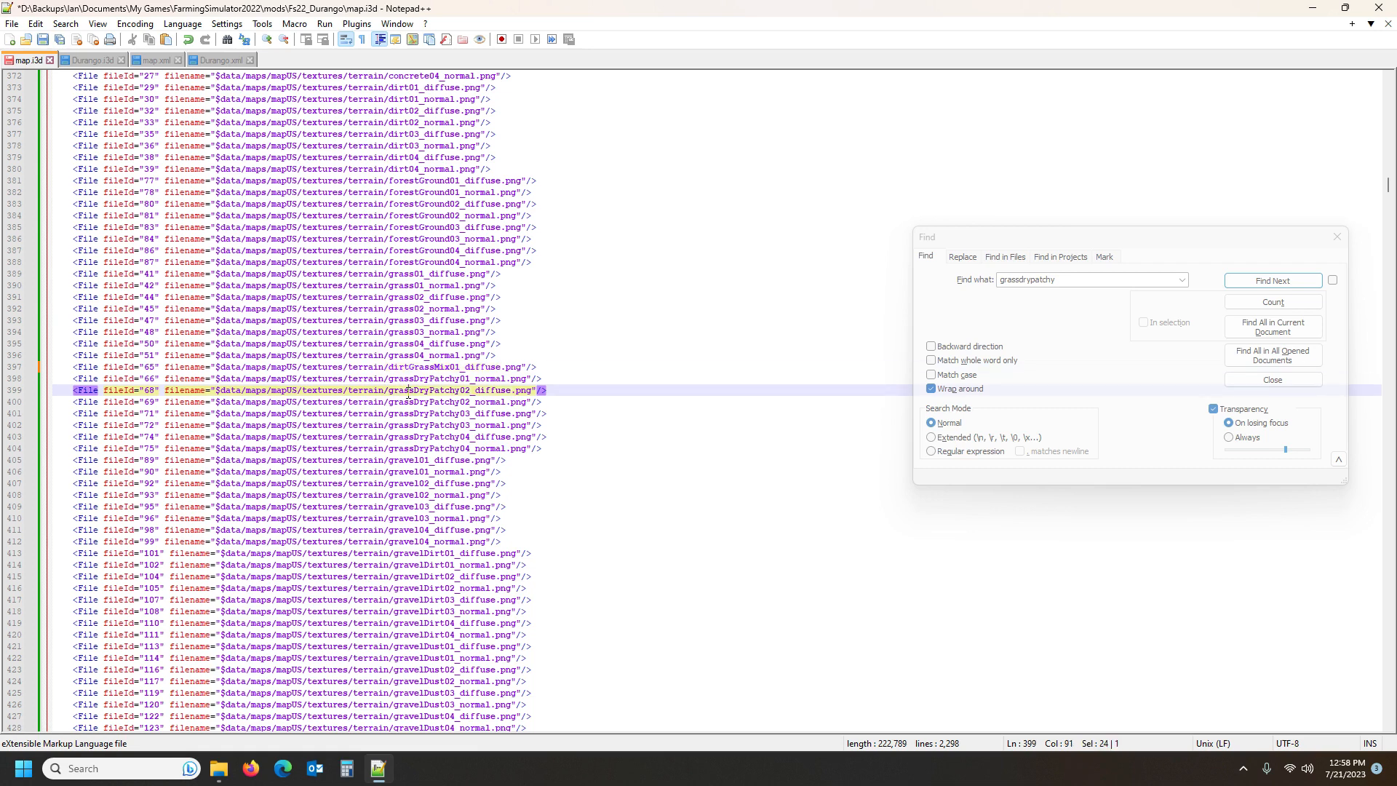
pyautogui.hotkey('ctrl', 'v')
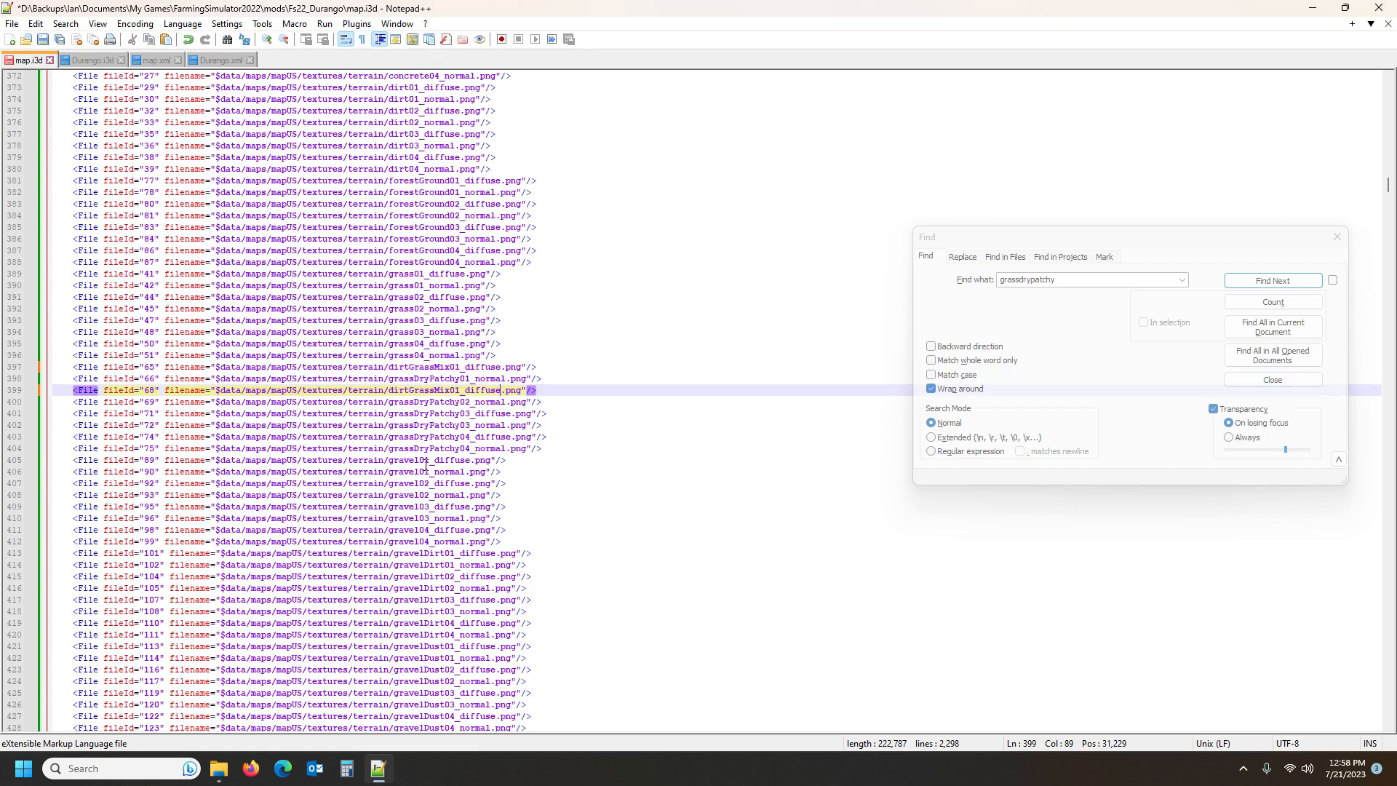
pyautogui.moveTo(457, 390); pyautogui.dragTo(460, 390)
pyautogui.write('2')
# Replace grassDryPatchy03_diffuse with dirtGrassMix03_diffuse in the fileId 71 entry of map.i3d
pyautogui.doubleClick(424, 412)
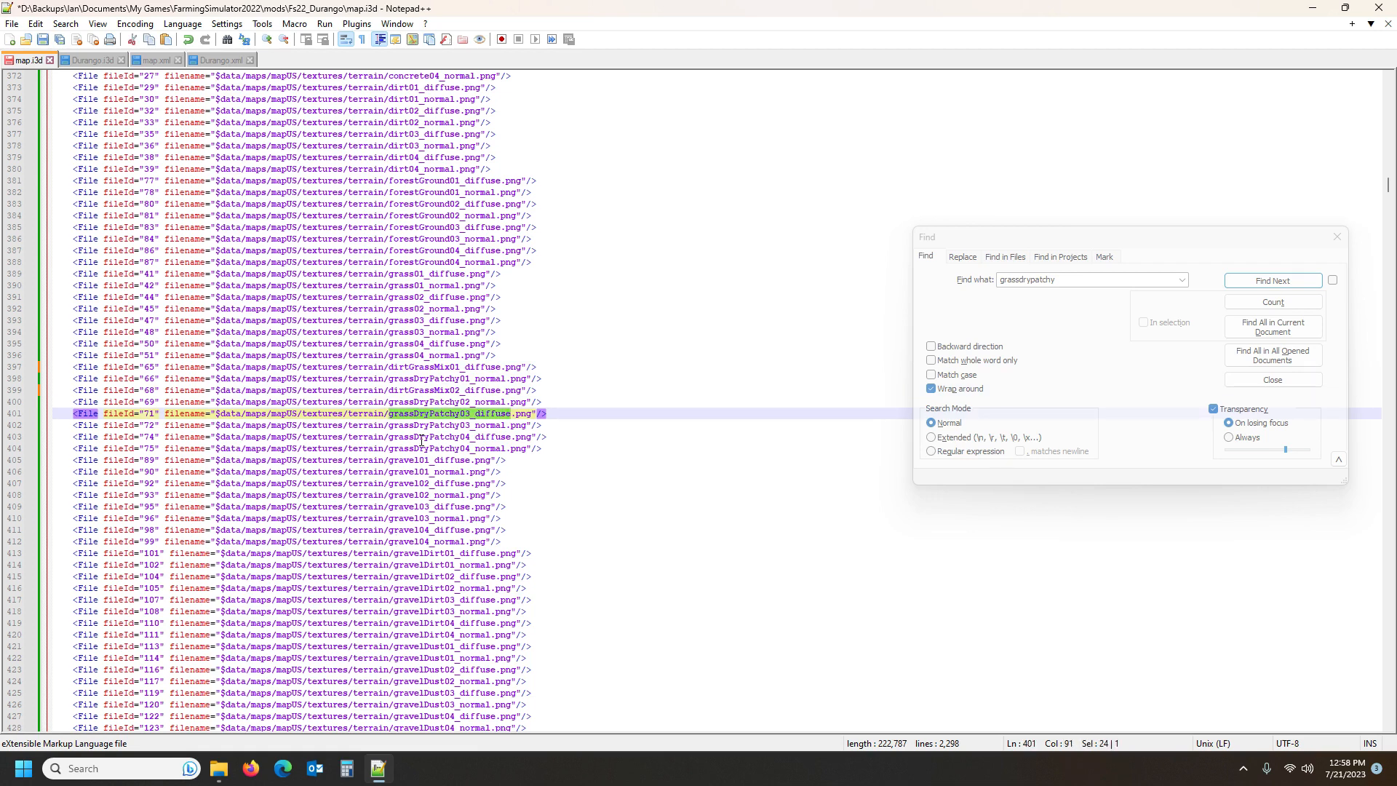
pyautogui.hotkey('ctrl', 'v')
pyautogui.moveTo(455, 415); pyautogui.dragTo(459, 414)
pyautogui.write('3')
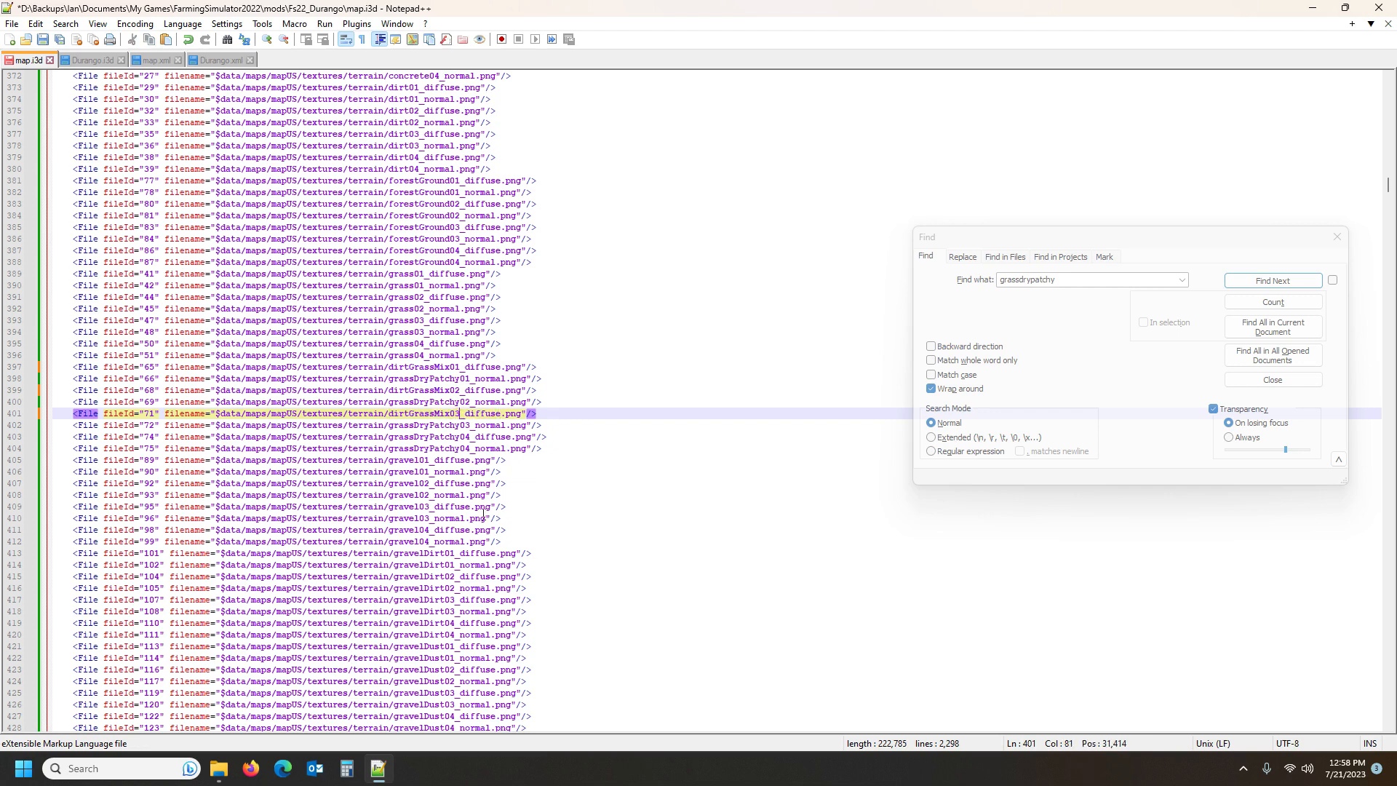
# Replace grassDryPatchy04_diffuse with dirtGrassMix04_diffuse in the fileId 74 entry of map.i3d
pyautogui.doubleClick(463, 439)
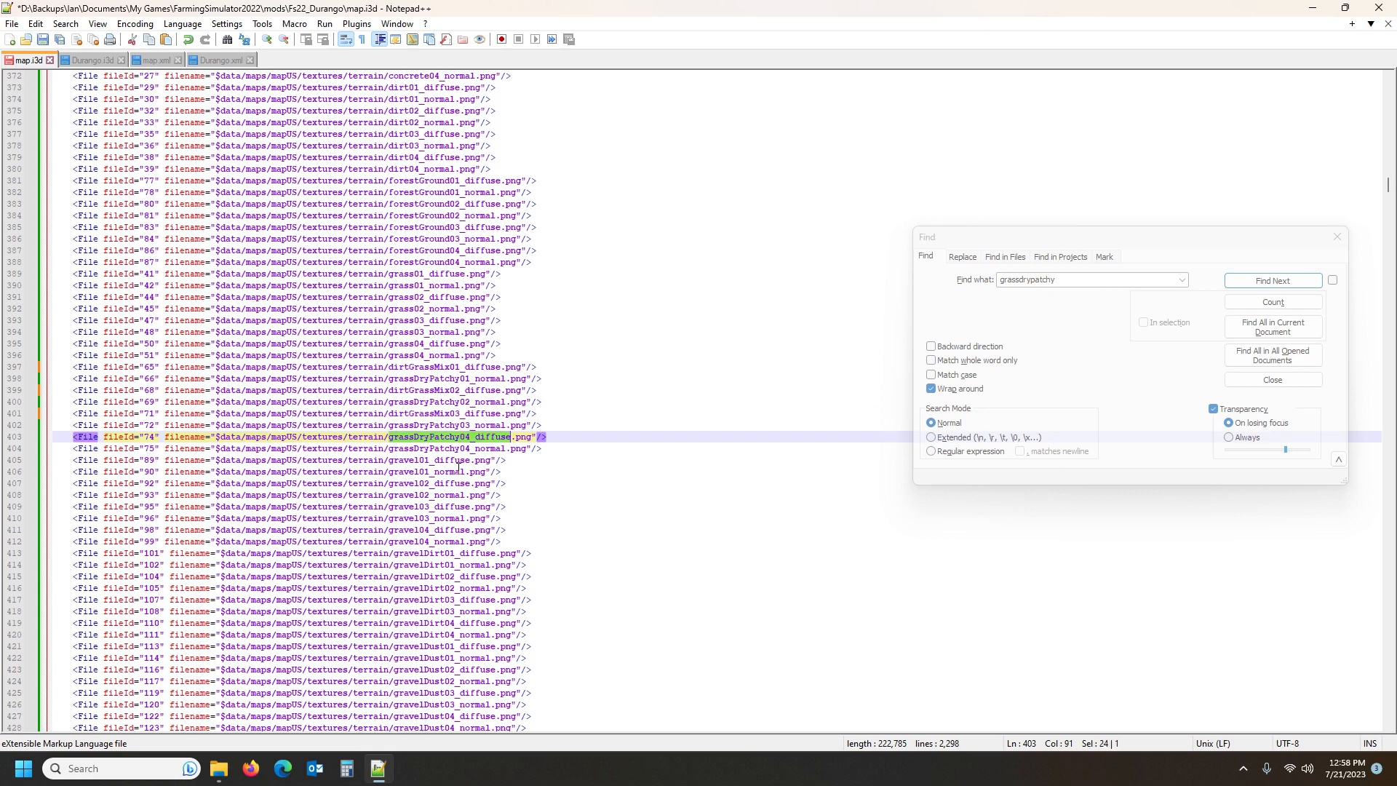
pyautogui.hotkey('ctrl', 'v')
pyautogui.moveTo(454, 439); pyautogui.dragTo(460, 439)
pyautogui.write('4')
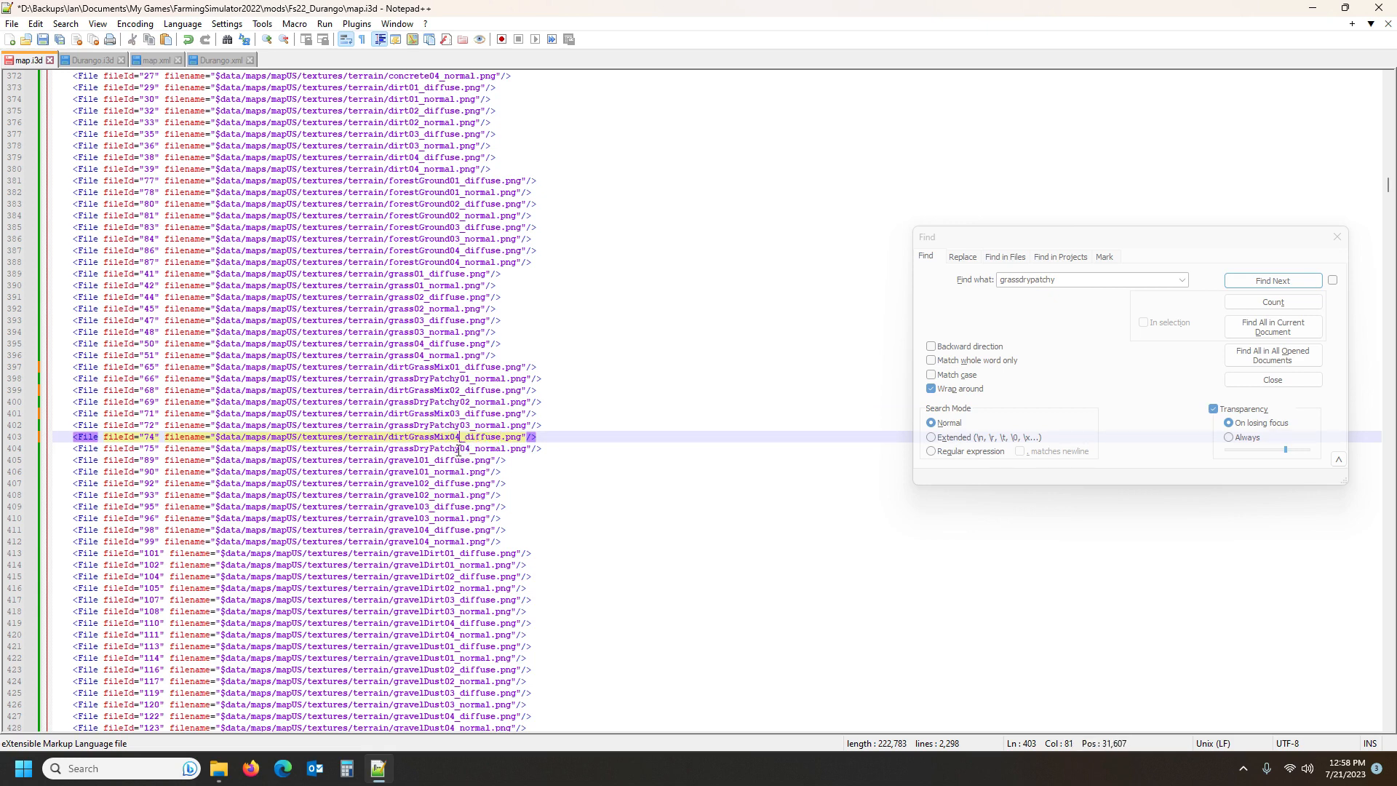
pyautogui.click(431, 417)
# Copy the file name dirtGrassMix01_normal from the mod's terrain folder and replace grassDryPatchy01_normal with it in map.i3d
pyautogui.moveTo(218, 769)
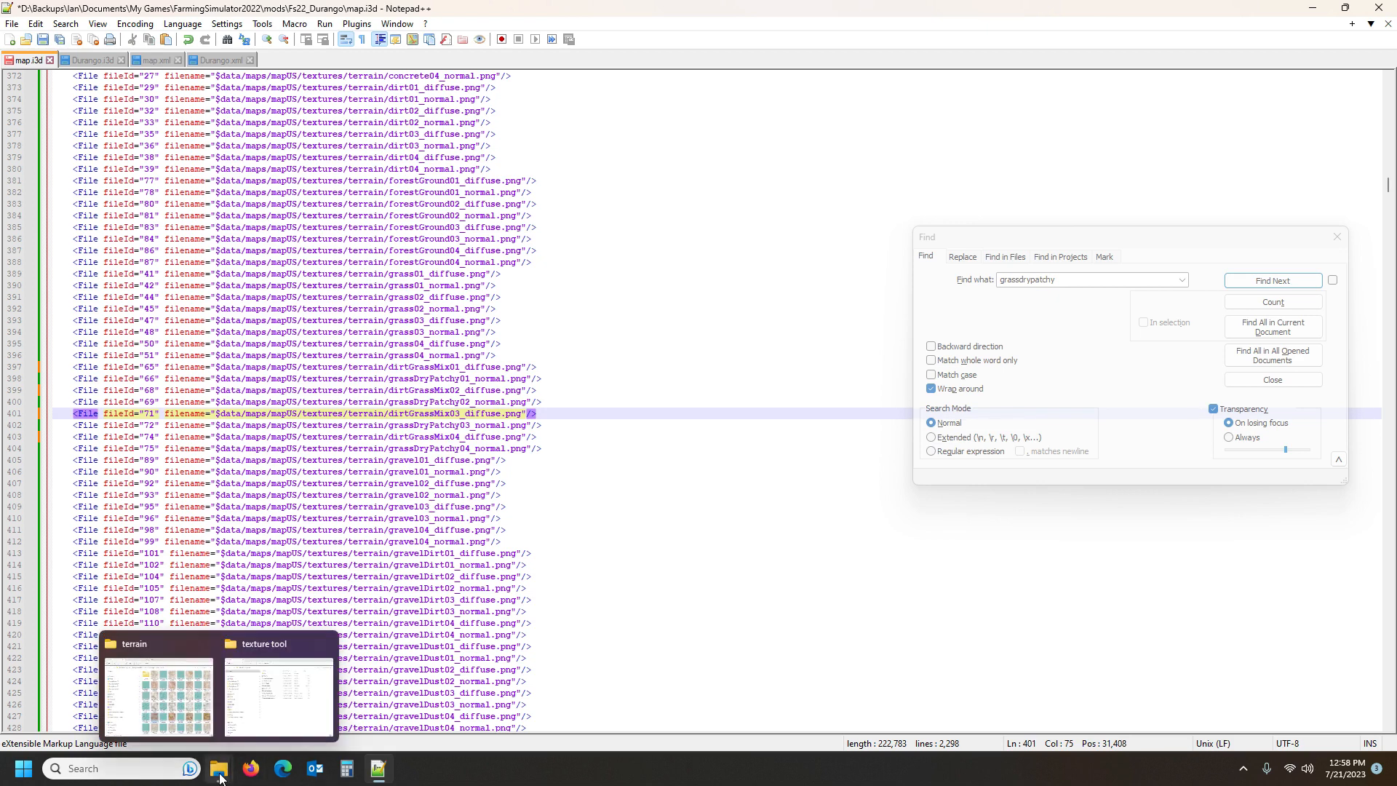
pyautogui.click(197, 691)
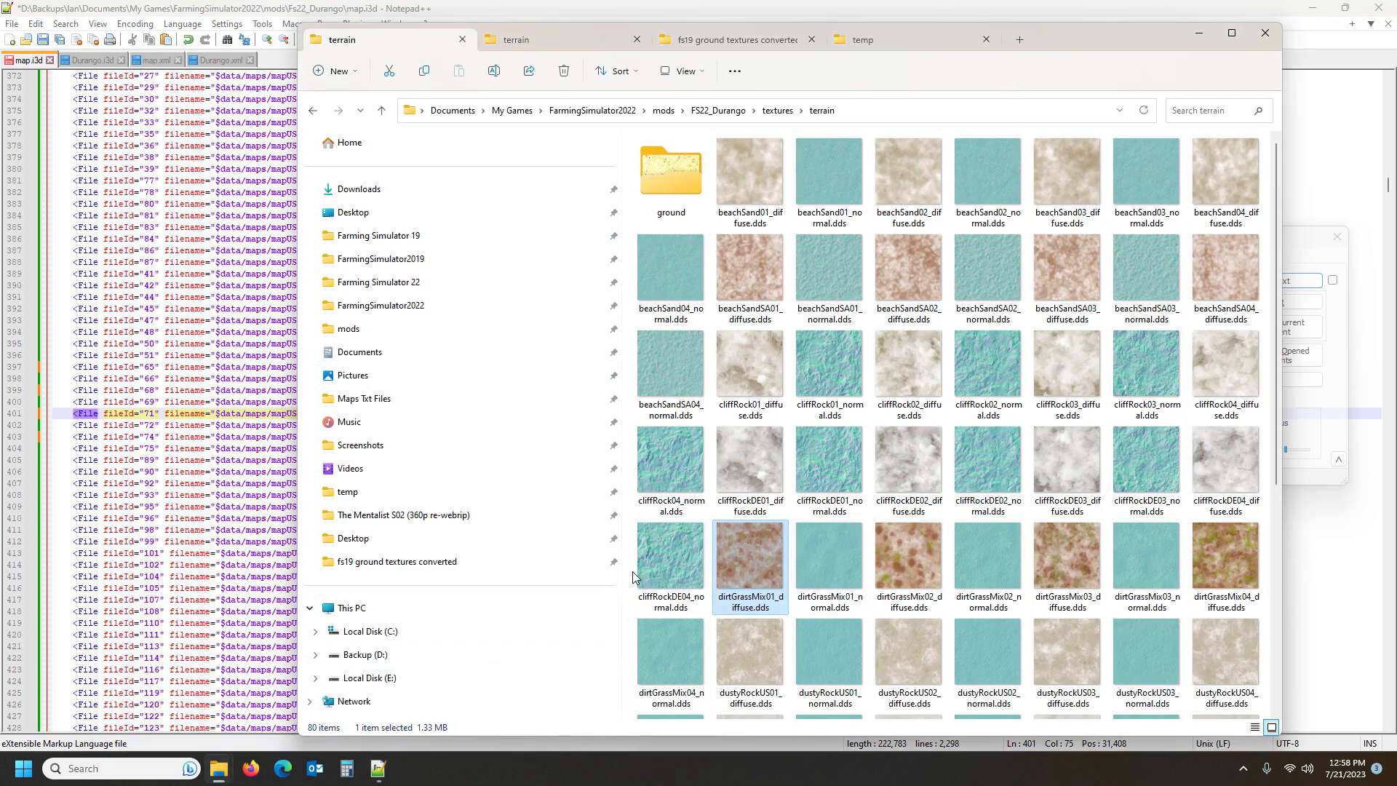
pyautogui.click(827, 566)
pyautogui.hotkey('ctrl', 'c')
pyautogui.press('F2')
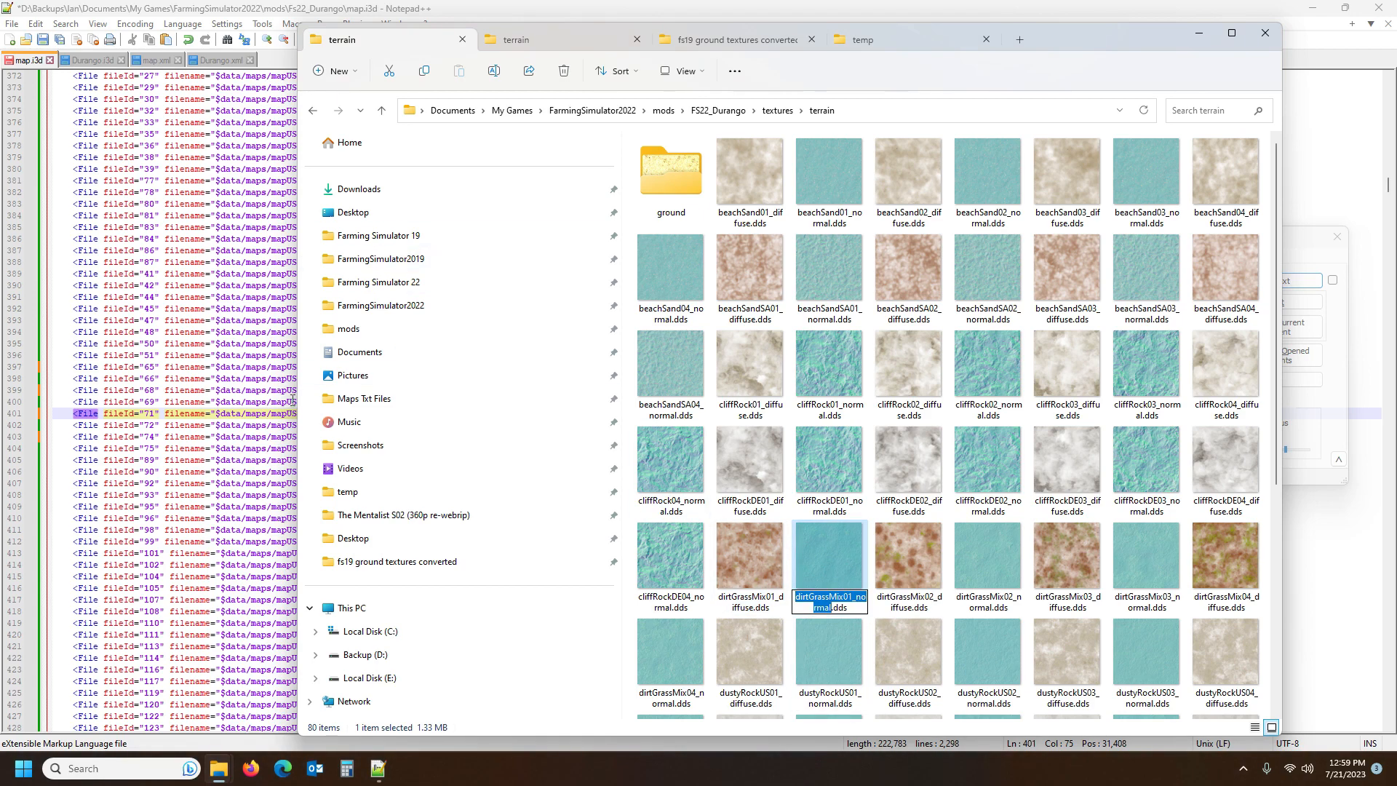
pyautogui.click(270, 413)
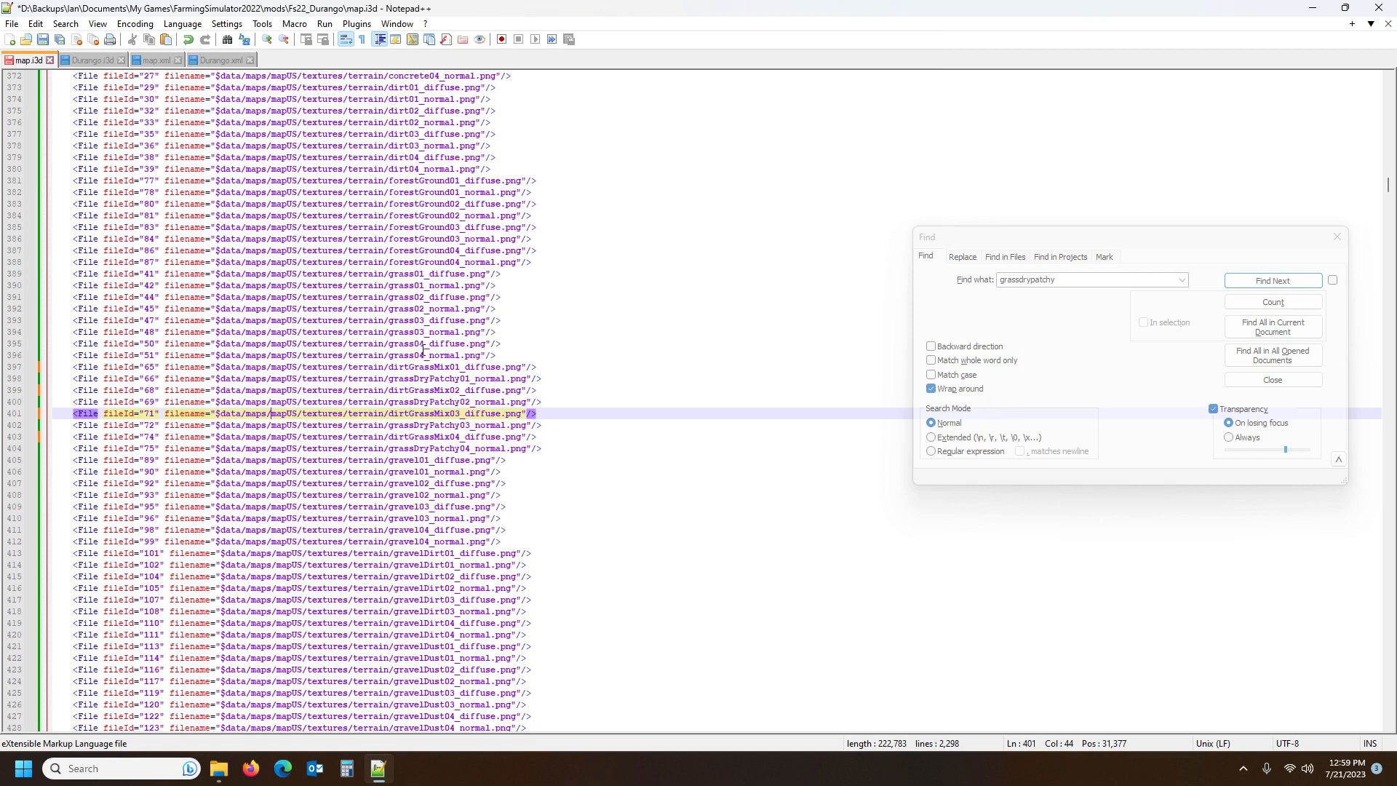
pyautogui.doubleClick(439, 378)
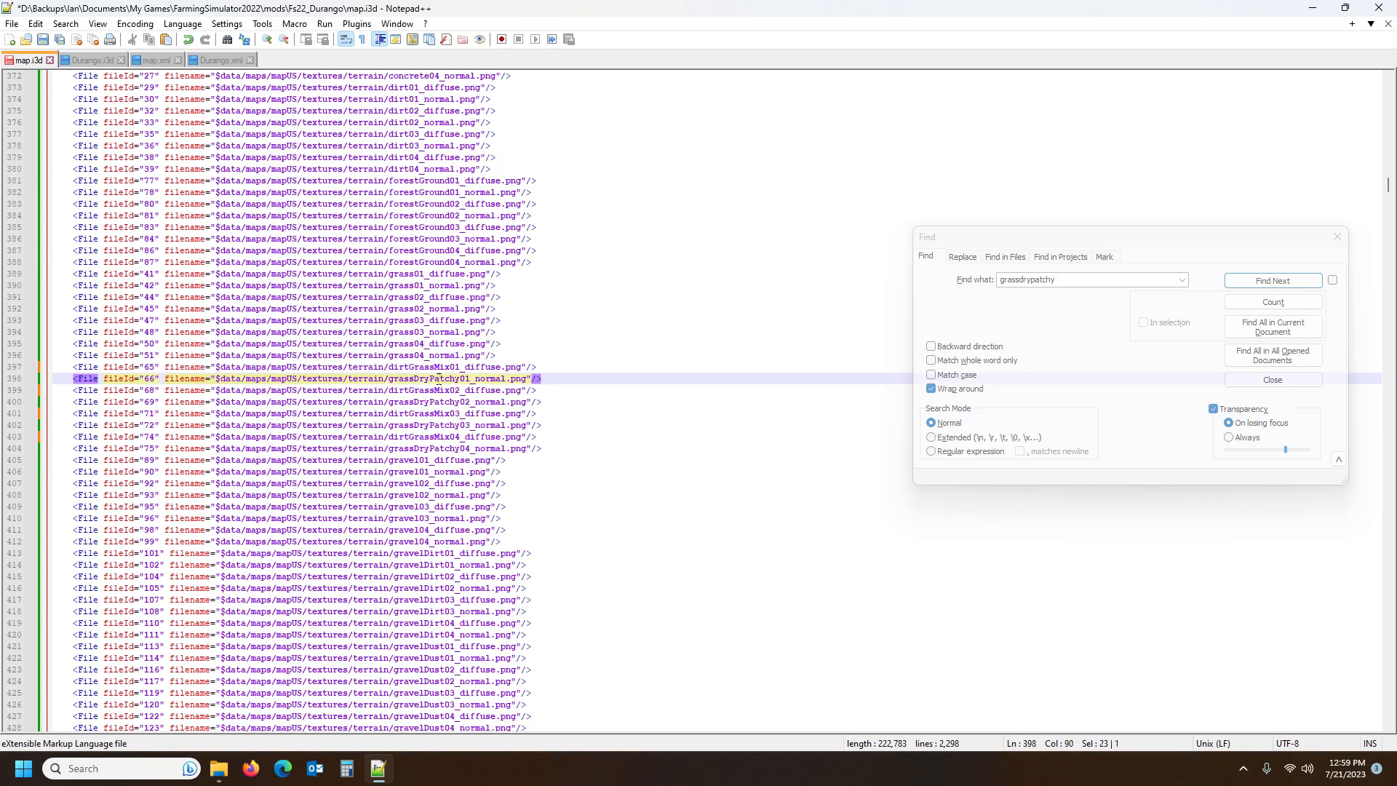
pyautogui.hotkey('ctrl', 'v')
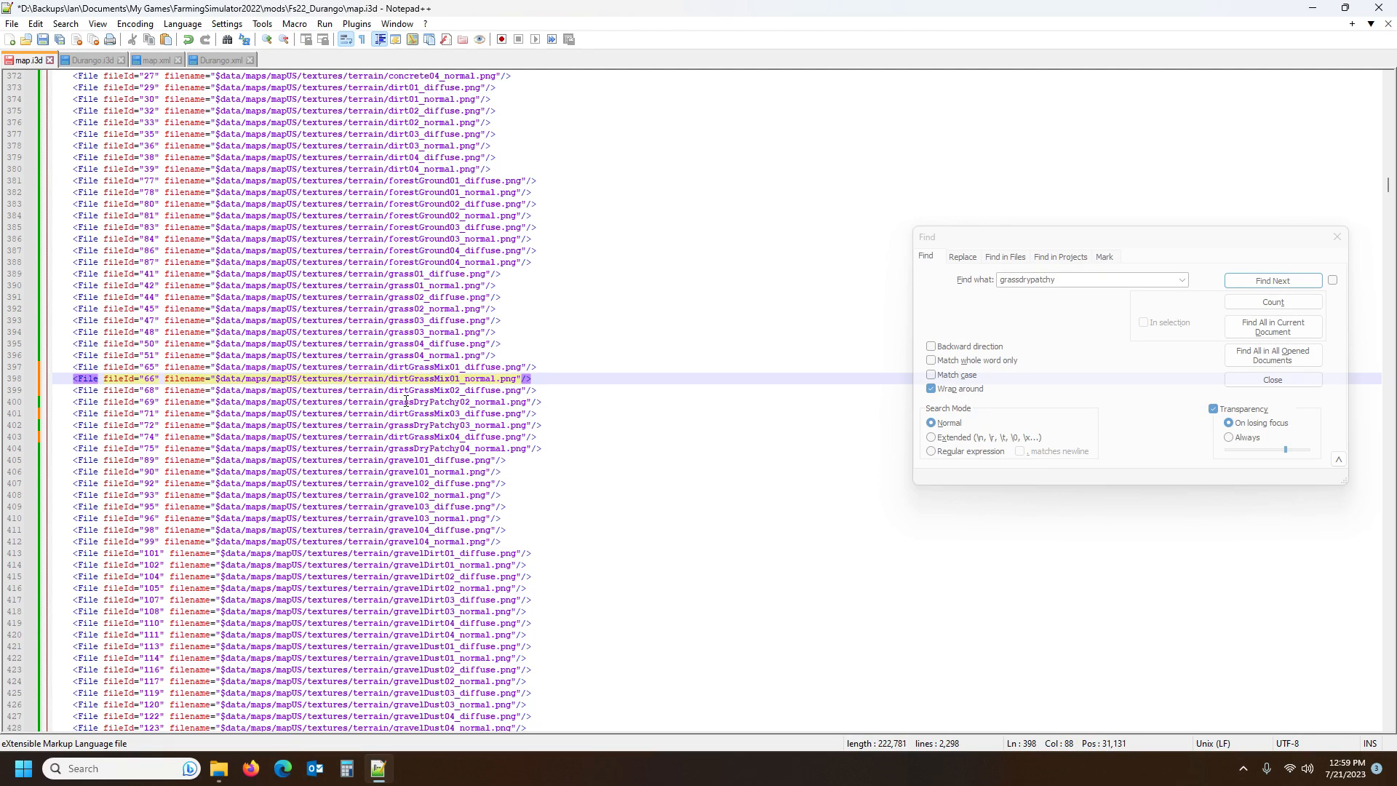
# Replace grassDryPatchy02_normal with dirtGrassMix02_normal in the fileId 69 entry of map.i3d
pyautogui.doubleClick(449, 402)
pyautogui.hotkey('ctrl', 'v')
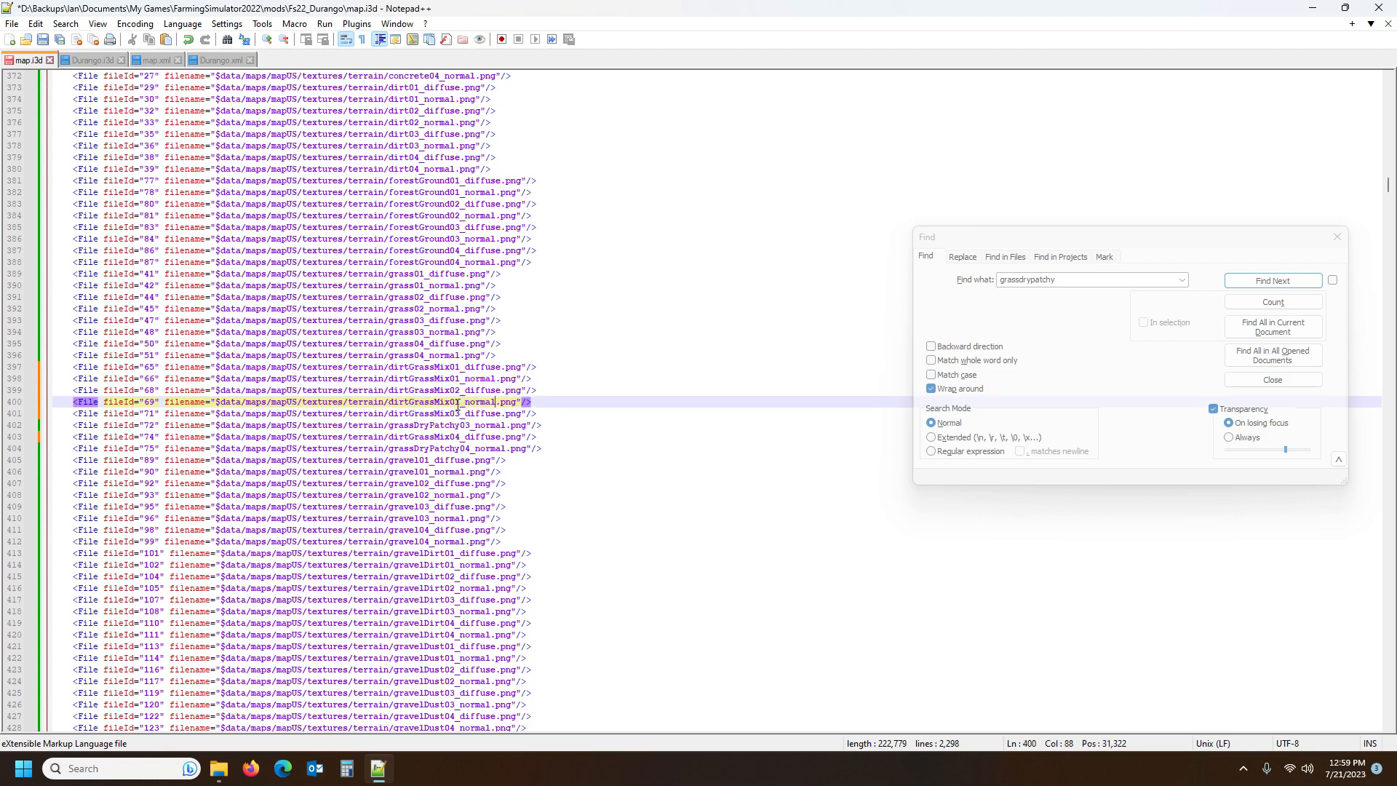
pyautogui.hotkey('shift', 'Right')
pyautogui.write('2')
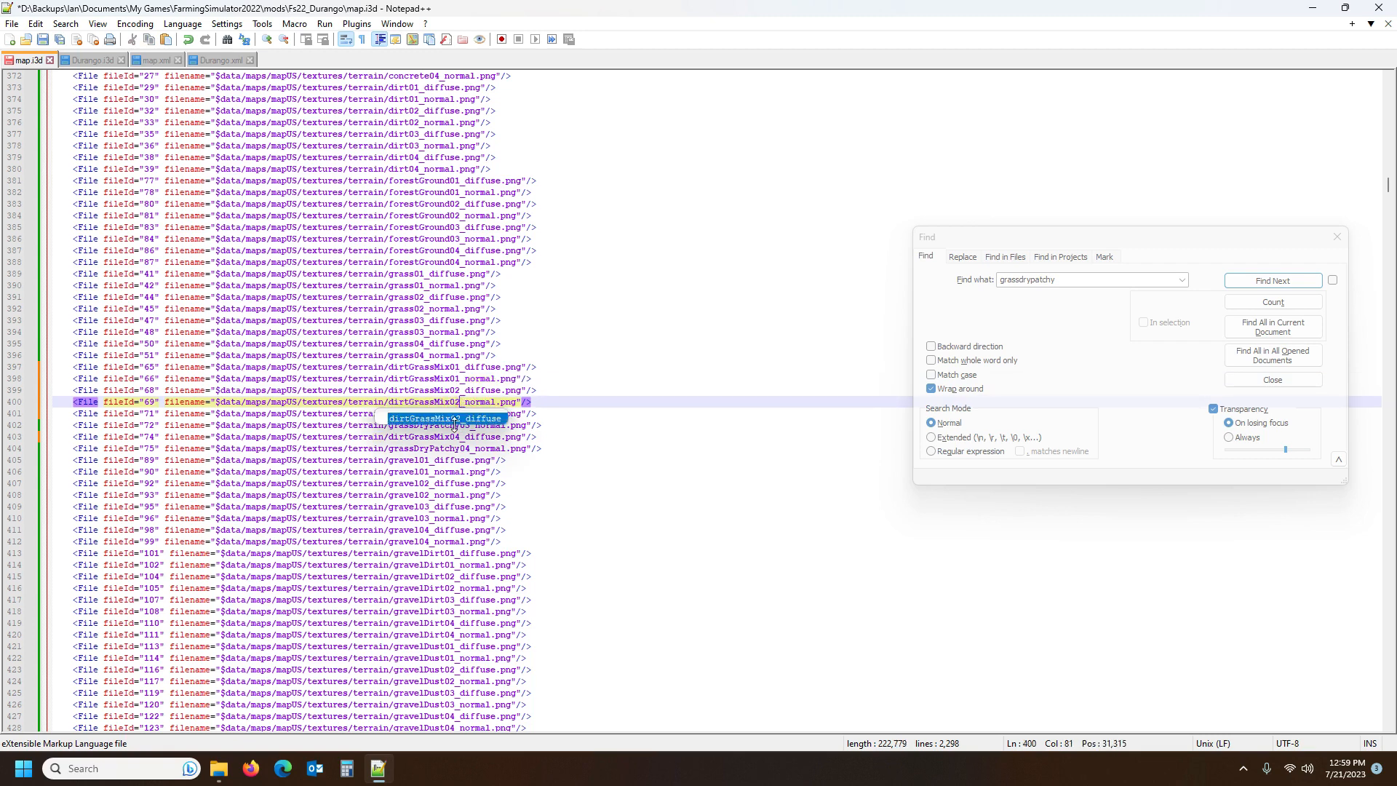
pyautogui.click(409, 392)
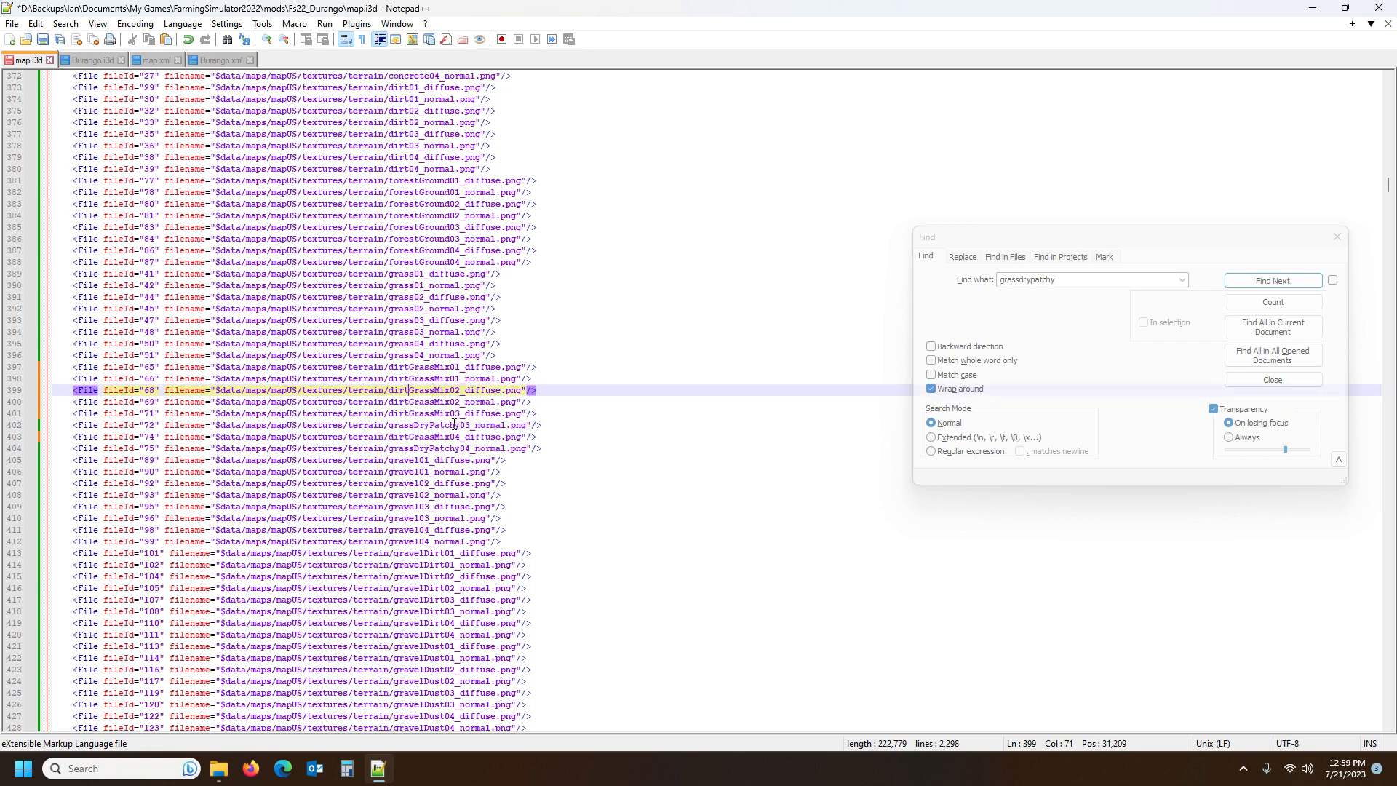
# Replace grassDryPatchy03_normal with dirtGrassMix03_normal in the fileId 72 entry of map.i3d
pyautogui.doubleClick(454, 425)
pyautogui.hotkey('ctrl', 'v')
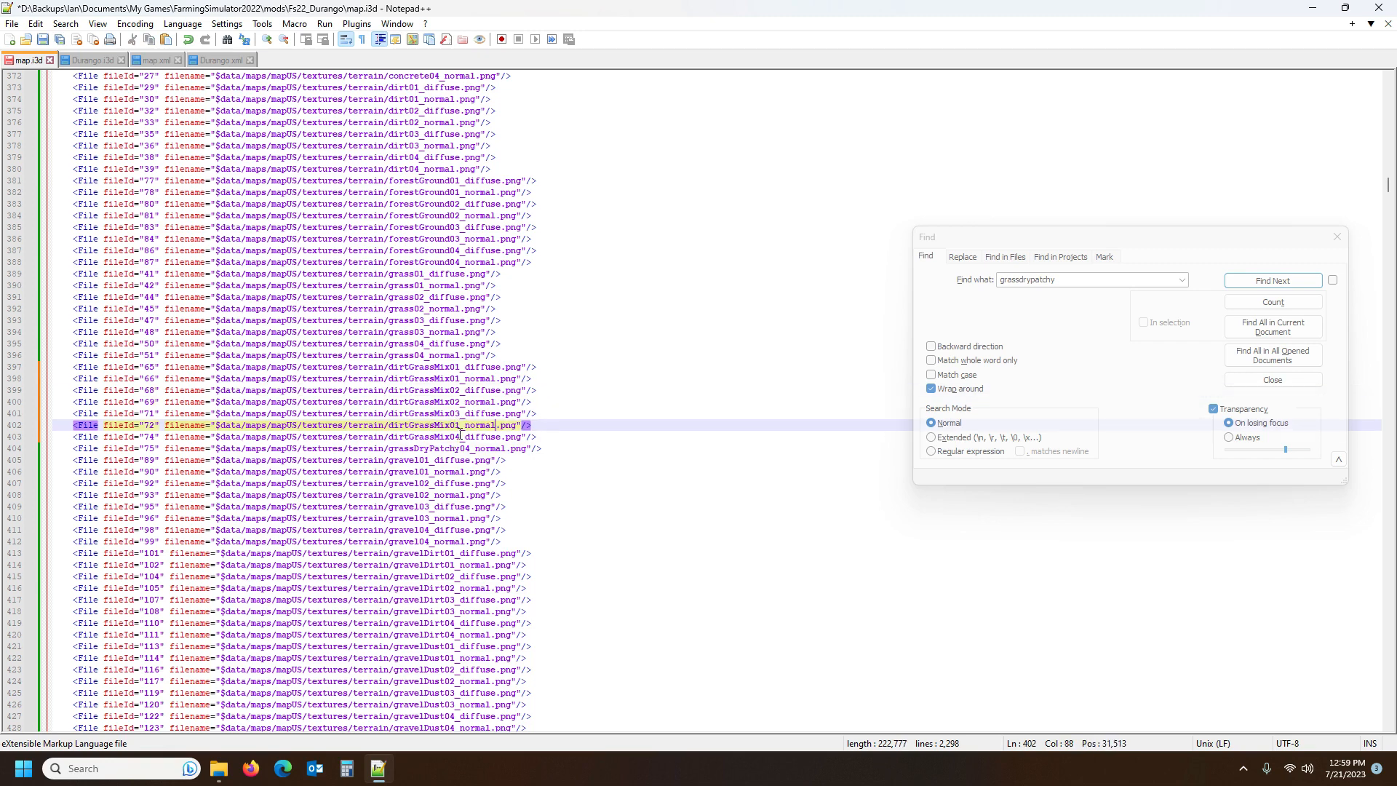
pyautogui.moveTo(456, 425); pyautogui.dragTo(461, 425)
pyautogui.write('3')
pyautogui.click(413, 391)
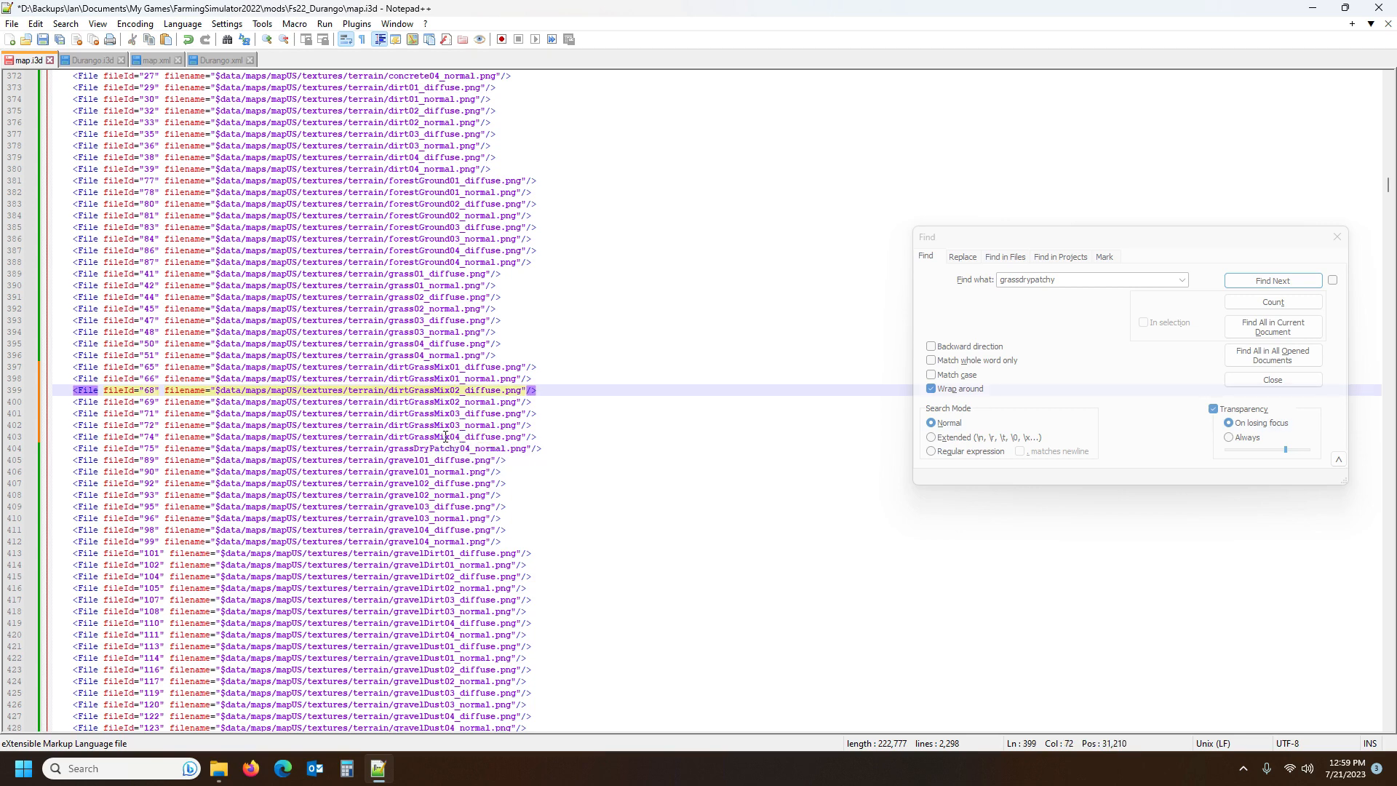
# Replace grassDryPatchy04_normal with dirtGrassMix04_normal in the fileId 75 entry of map.i3d
pyautogui.doubleClick(448, 437)
pyautogui.doubleClick(440, 449)
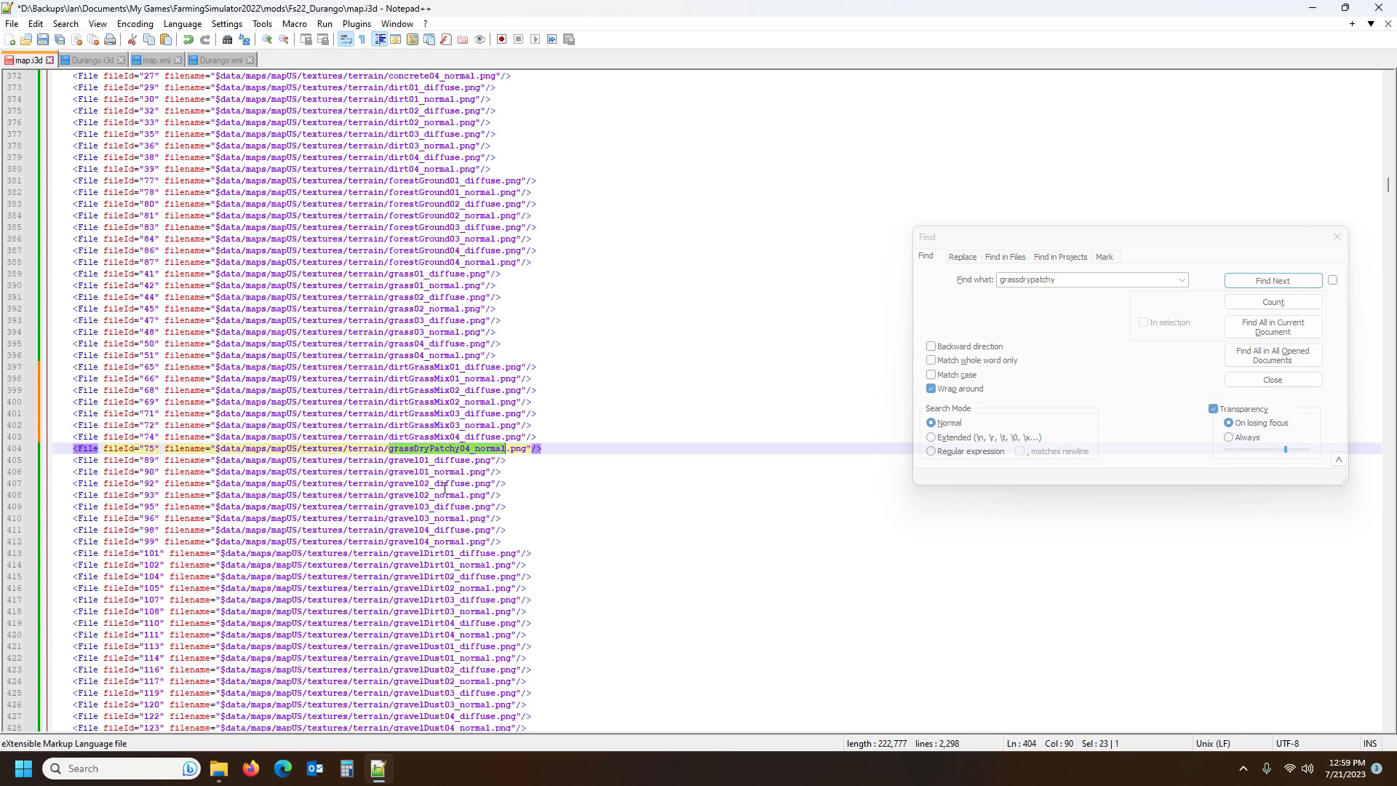
pyautogui.hotkey('ctrl', 'v')
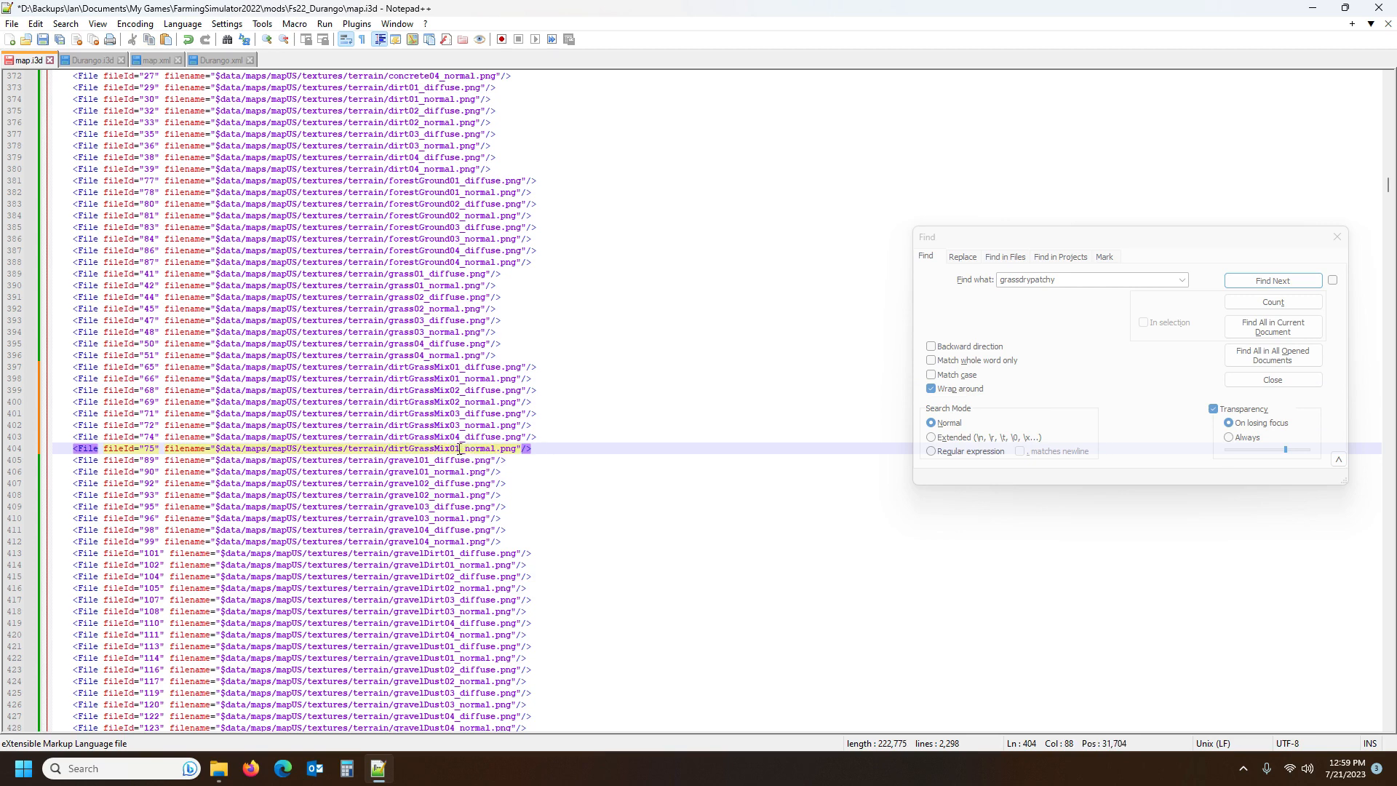
pyautogui.moveTo(456, 450); pyautogui.dragTo(461, 450)
pyautogui.write('4')
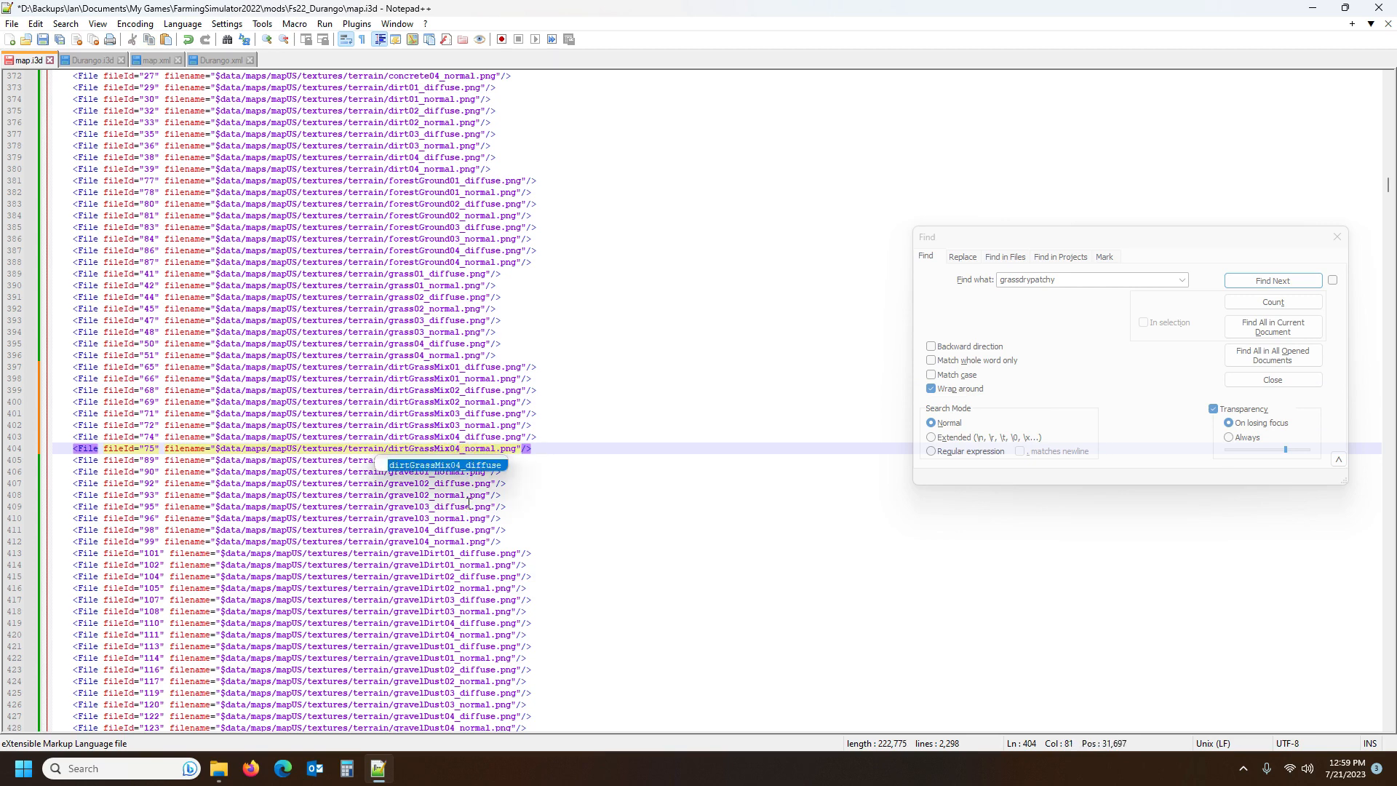
# Remove the $data/maps/mapUS/ prefix from the dirtGrassMix01 and dirtGrassMix02 file paths, fileId 65, 66, 68 and 69
pyautogui.click(274, 367)
pyautogui.moveTo(302, 367); pyautogui.dragTo(211, 369)
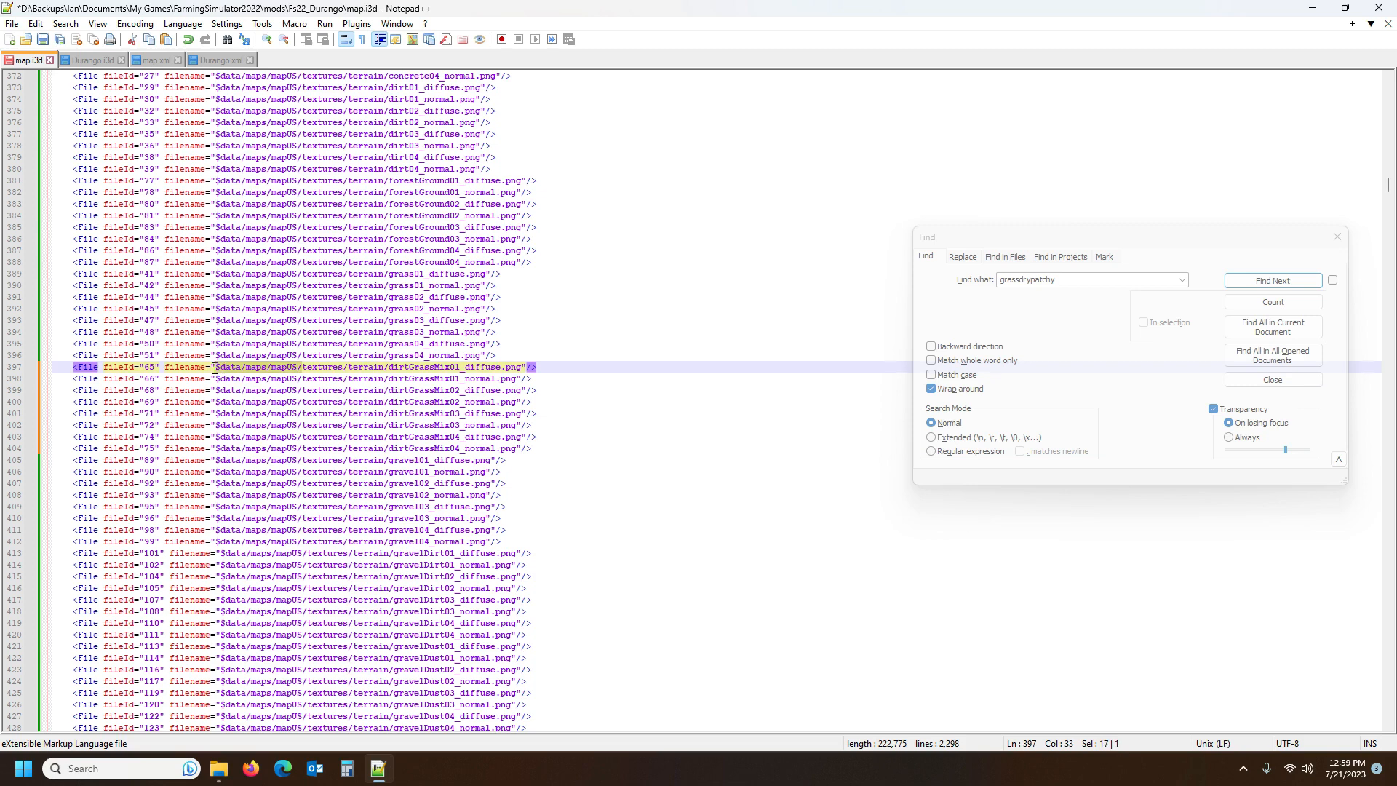
pyautogui.press('Delete')
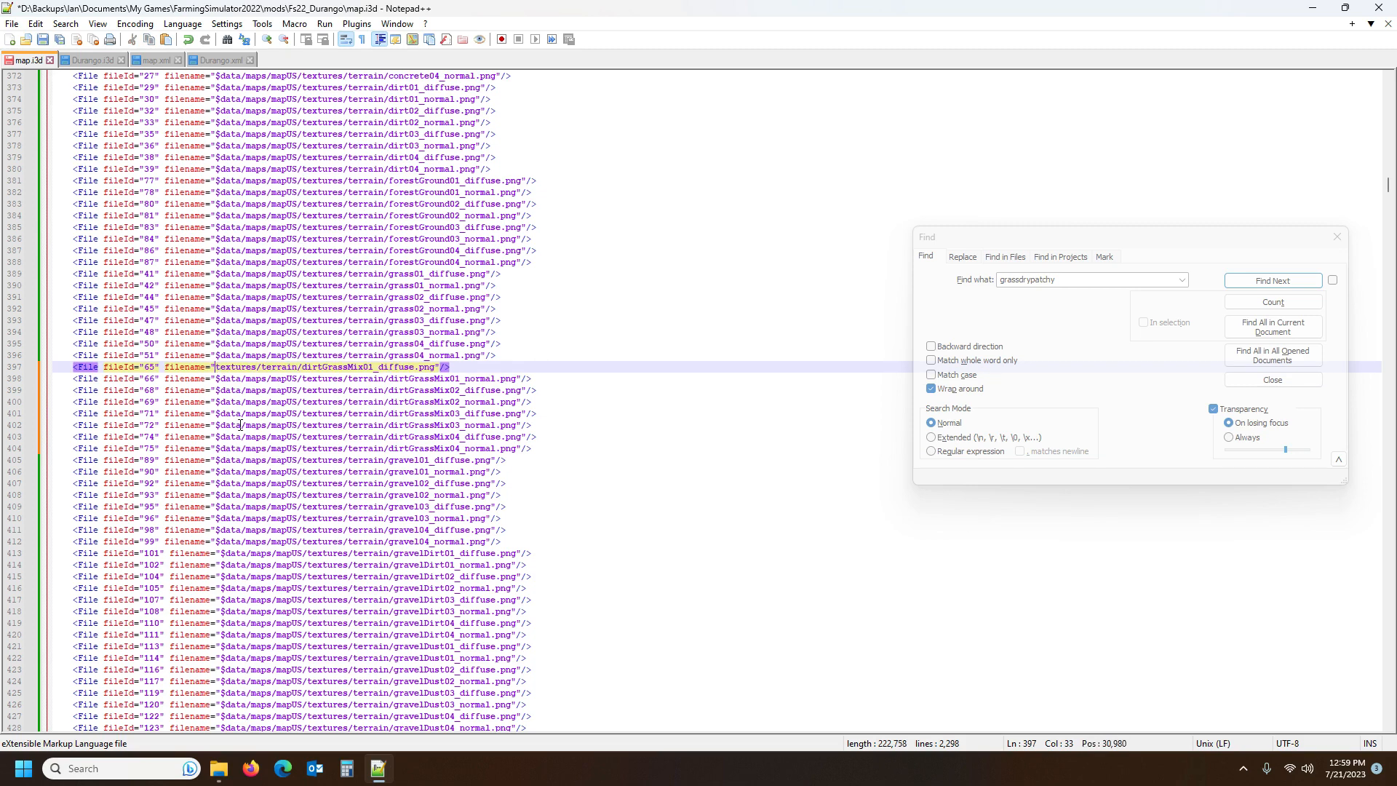
pyautogui.click(214, 377)
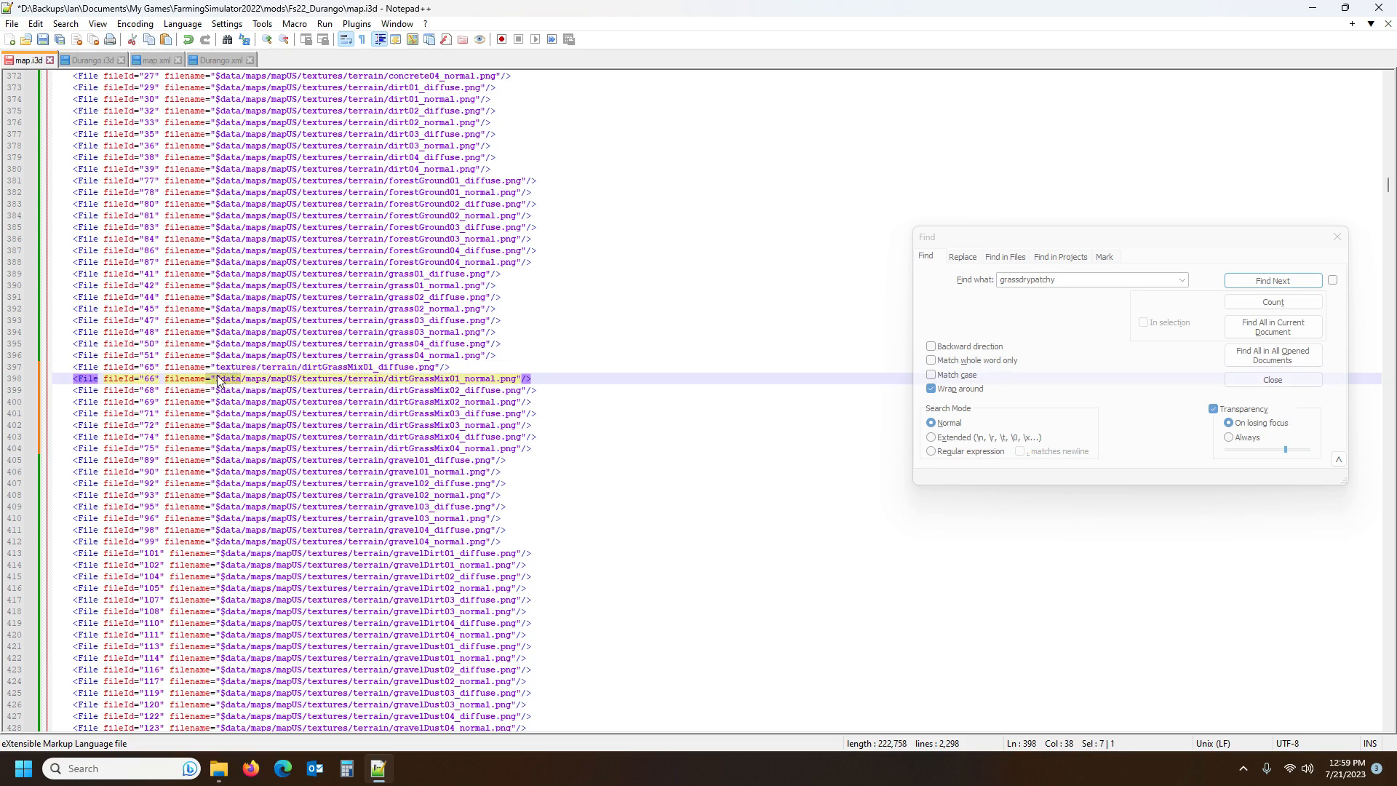
pyautogui.moveTo(216, 379); pyautogui.dragTo(304, 384)
pyautogui.press('Delete')
pyautogui.moveTo(215, 389); pyautogui.dragTo(295, 390)
pyautogui.press('Delete')
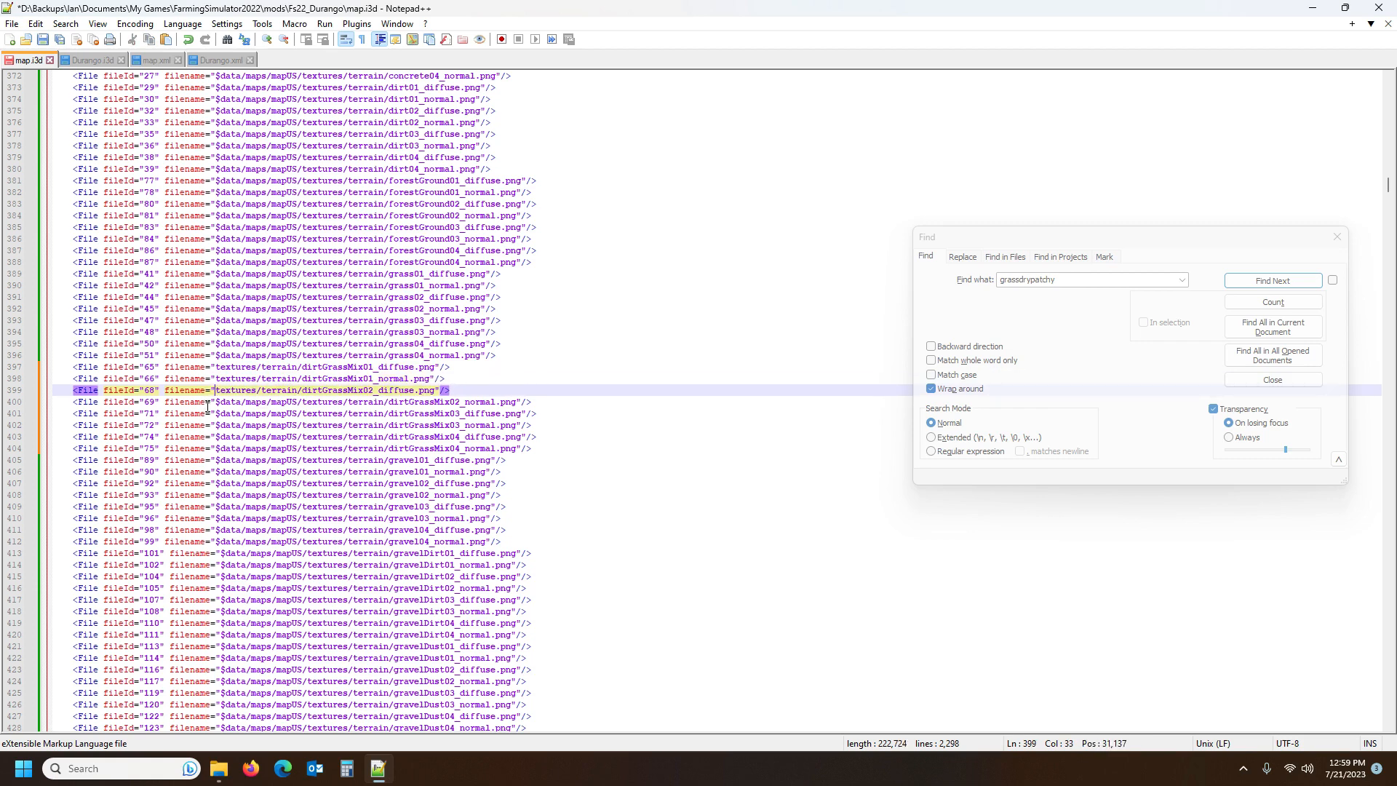
pyautogui.moveTo(216, 402); pyautogui.dragTo(307, 402)
pyautogui.press('Delete')
# Remove the $data/maps/mapUS/ prefix from the dirtGrassMix03 and dirtGrassMix04 paths, fileId 71, 72, 74 and 75, and save map.i3d
pyautogui.moveTo(216, 413); pyautogui.dragTo(306, 416)
pyautogui.press('Delete')
pyautogui.moveTo(216, 426); pyautogui.dragTo(302, 424)
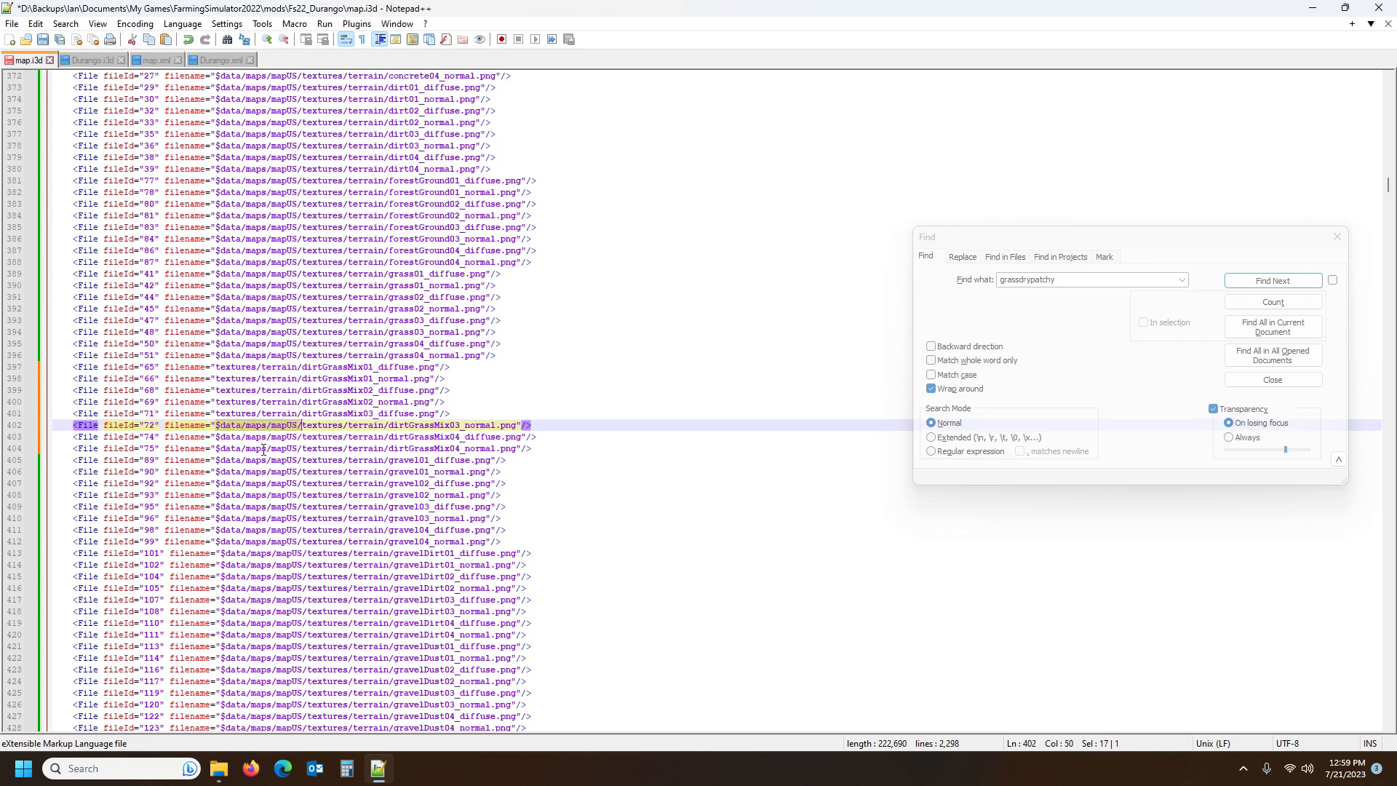
pyautogui.press('Delete')
pyautogui.moveTo(217, 437); pyautogui.dragTo(304, 437)
pyautogui.press('Delete')
pyautogui.moveTo(218, 448); pyautogui.dragTo(301, 447)
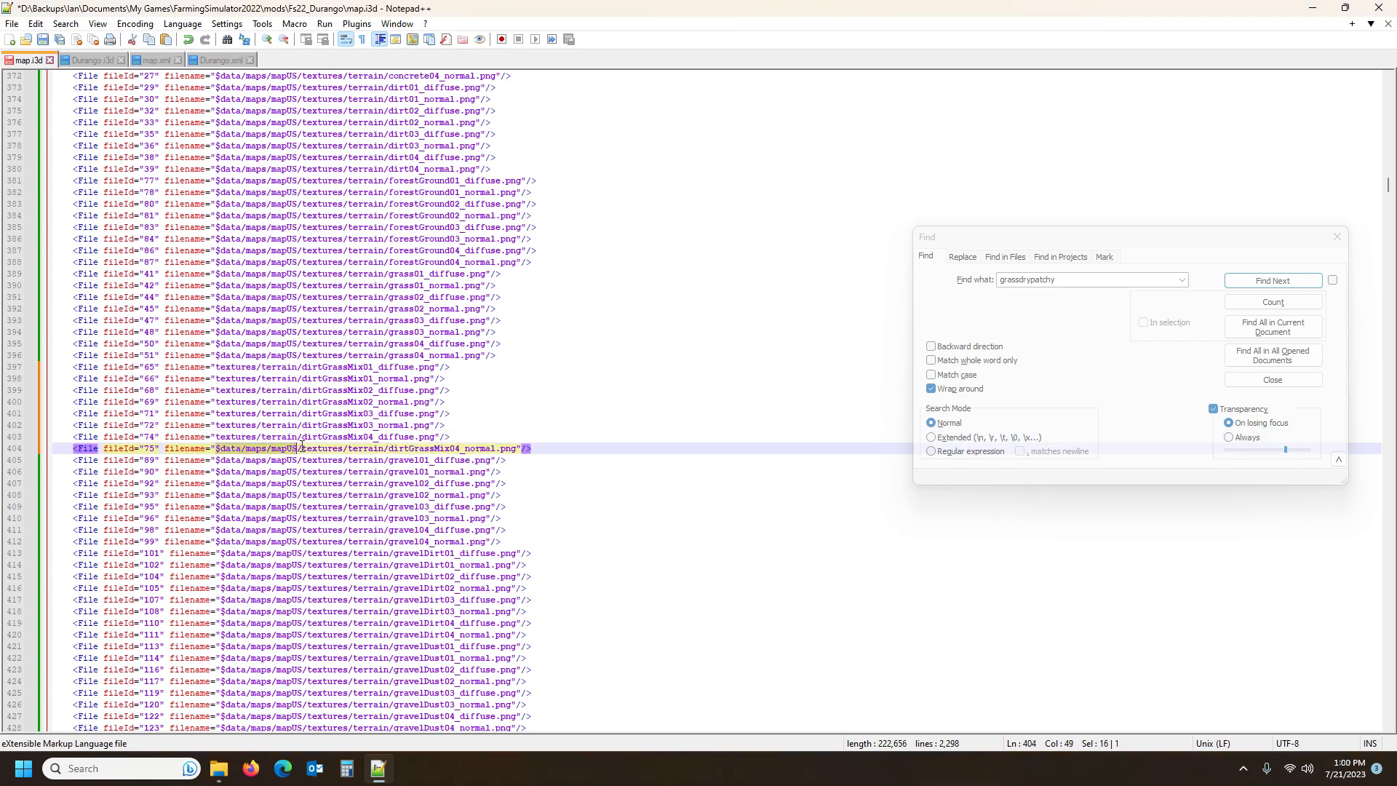
pyautogui.press('Delete')
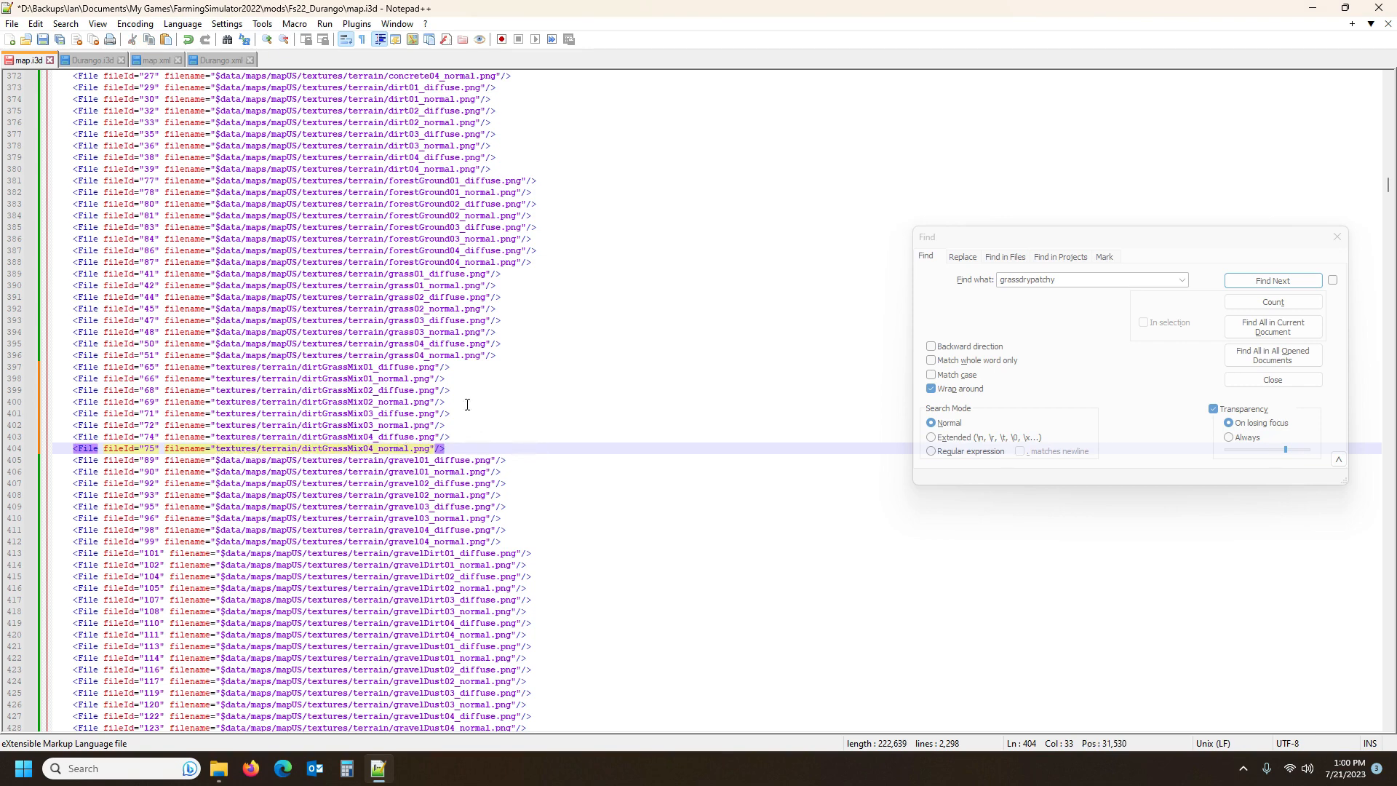
pyautogui.click(45, 42)
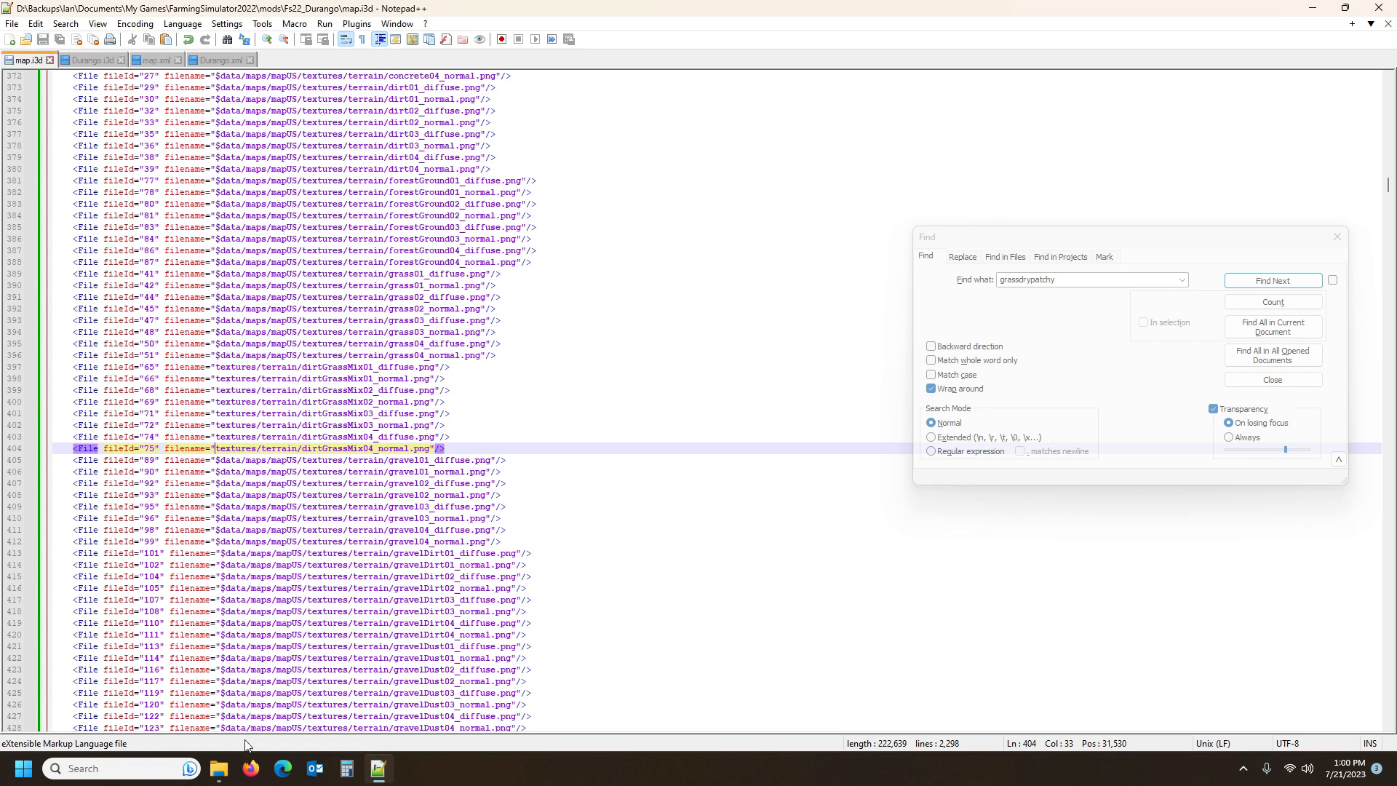
# Switch to File Explorer, go to the FS22_Durango mod folder and open map.i3d in GIANTS Editor
pyautogui.moveTo(219, 769)
pyautogui.click(176, 700)
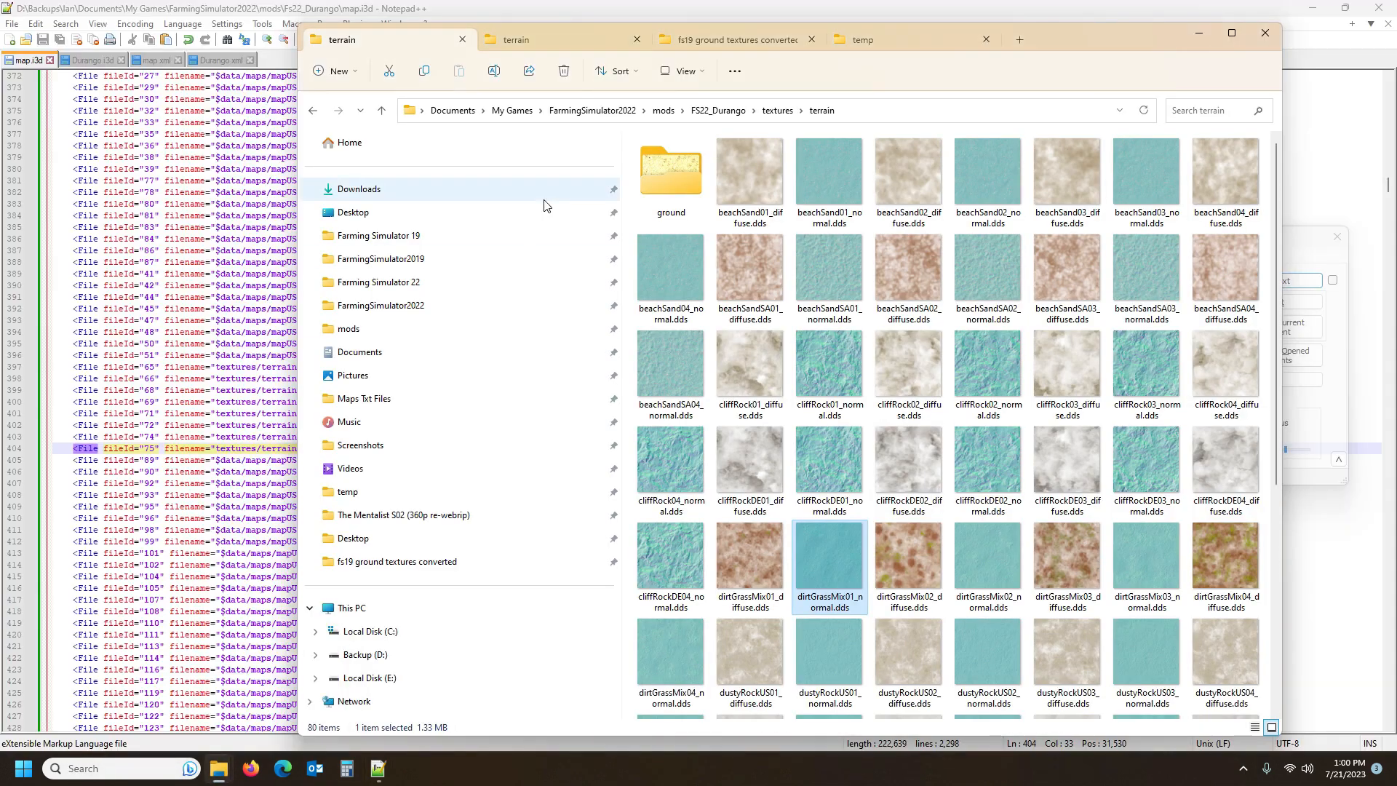
pyautogui.click(719, 112)
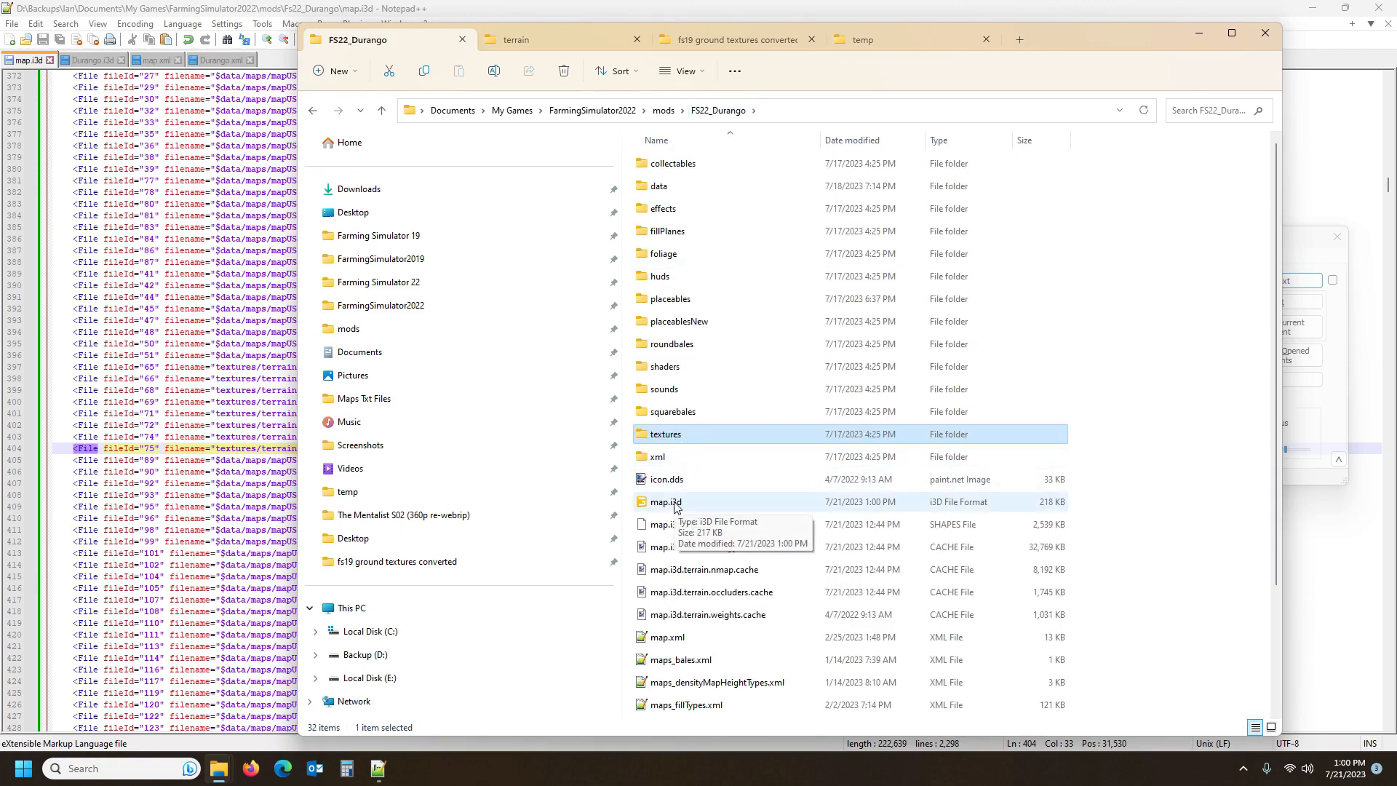
pyautogui.doubleClick(674, 507)
pyautogui.click(663, 471)
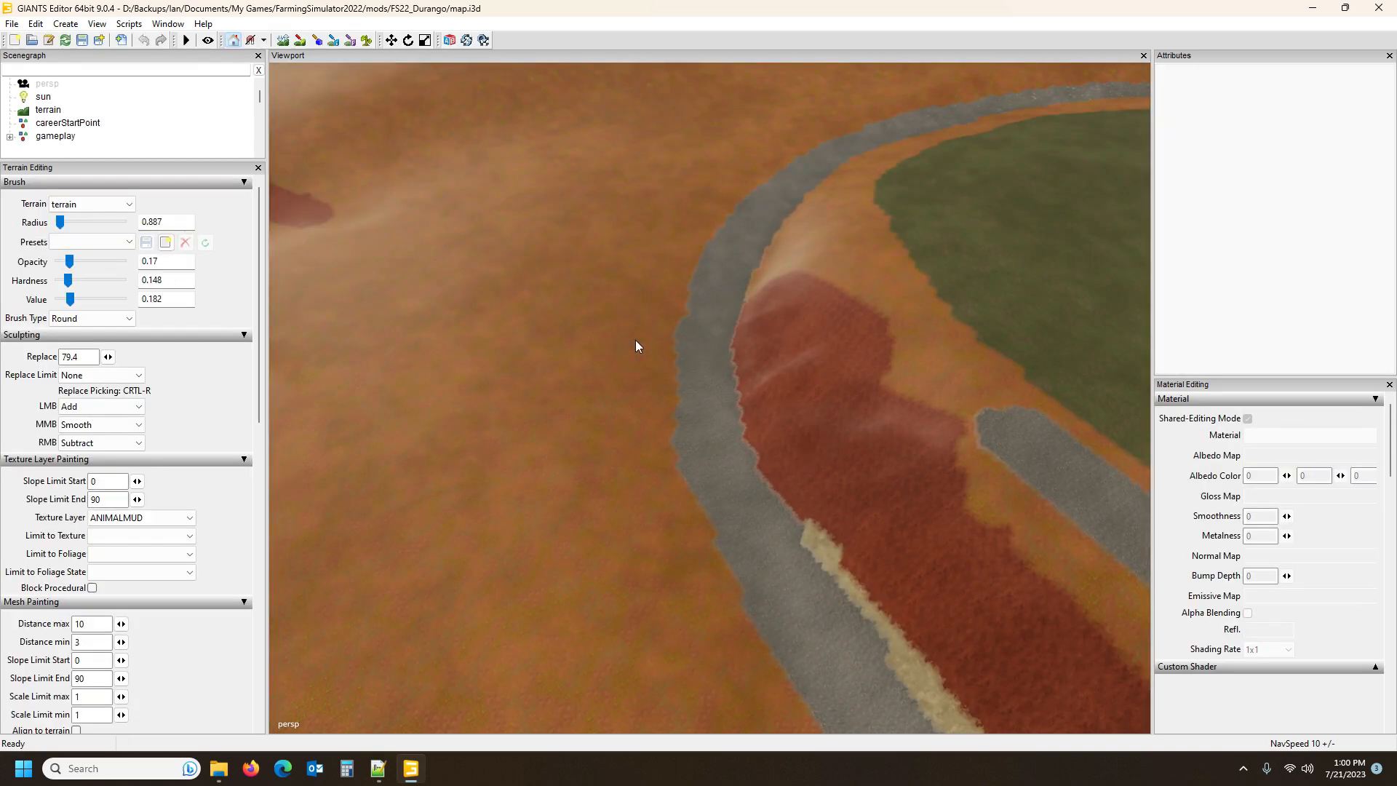
# Examine the retextured ground up close and sample the green plateau above the canyon to identify its texture layer
pyautogui.moveTo(635, 339); pyautogui.dragTo(992, 275)
pyautogui.moveTo(579, 371); pyautogui.dragTo(671, 446)
pyautogui.scroll(3, 597, 435)
pyautogui.scroll(-1, 613, 450)
pyautogui.scroll(-2, 630, 417)
pyautogui.scroll(-2, 619, 365)
pyautogui.scroll(4, 623, 415)
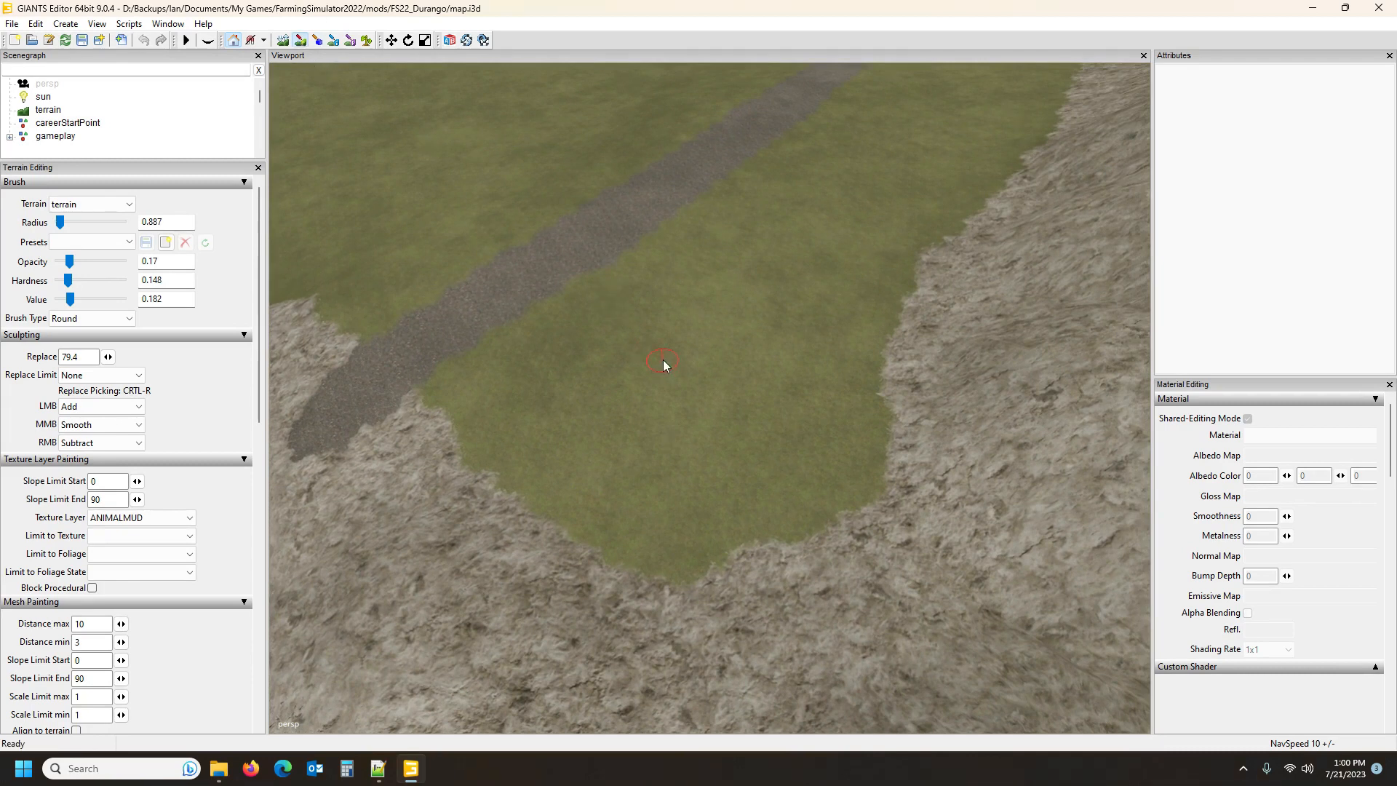
pyautogui.hotkey('ctrl', 't')
# Survey the terrain around the canyon and sample the green ground with reddish patches to identify its texture layer
pyautogui.moveTo(500, 278); pyautogui.dragTo(1072, 288)
pyautogui.scroll(-8, 492, 251)
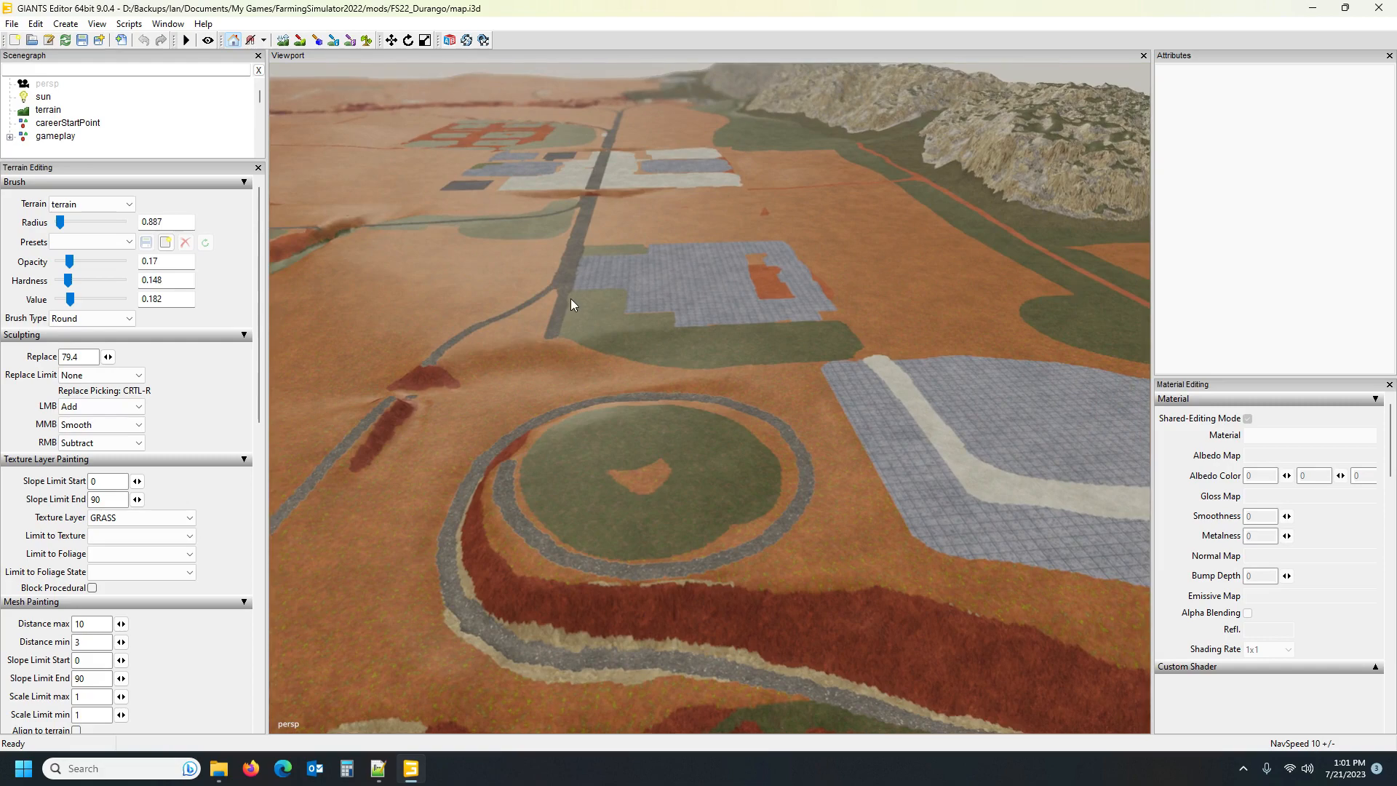
pyautogui.moveTo(570, 298); pyautogui.dragTo(901, 306)
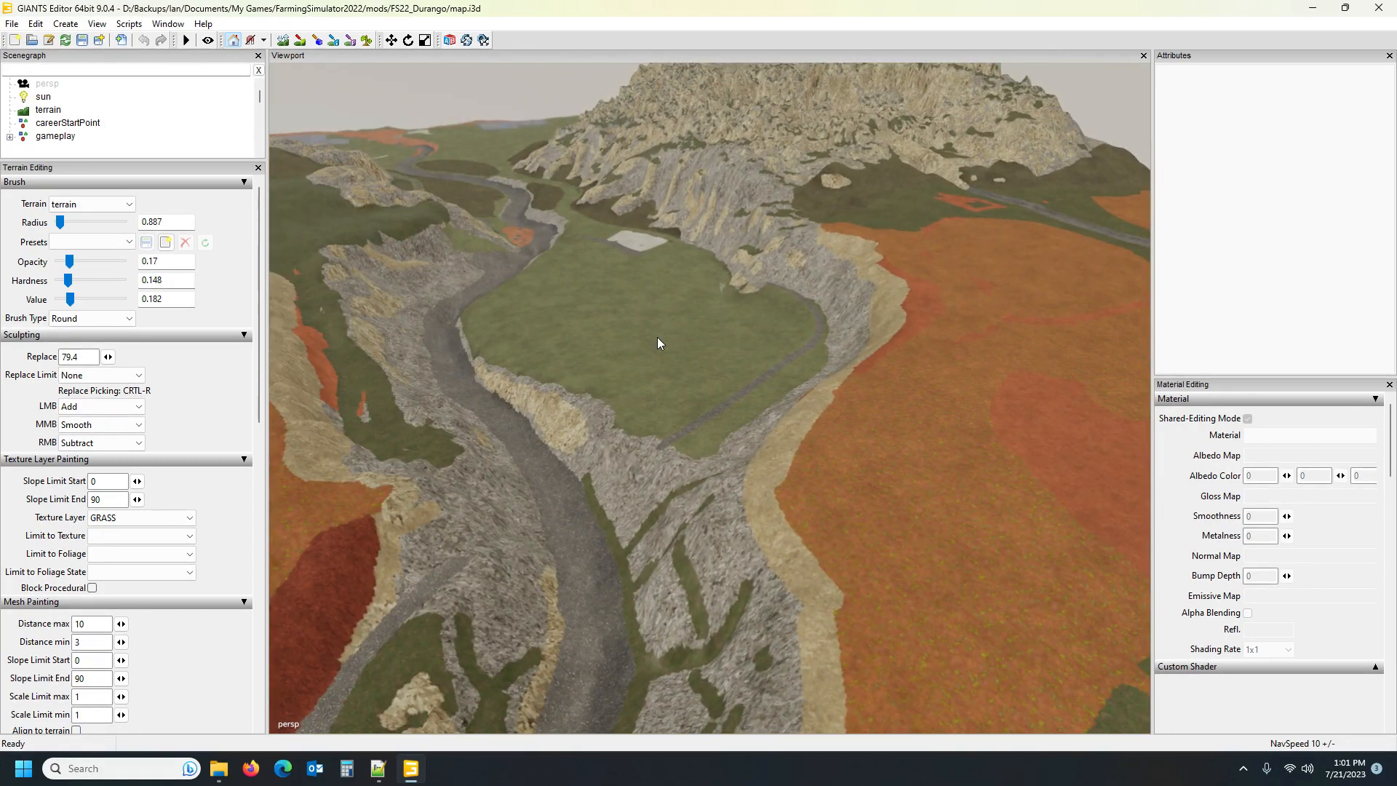
pyautogui.moveTo(658, 338); pyautogui.dragTo(637, 349)
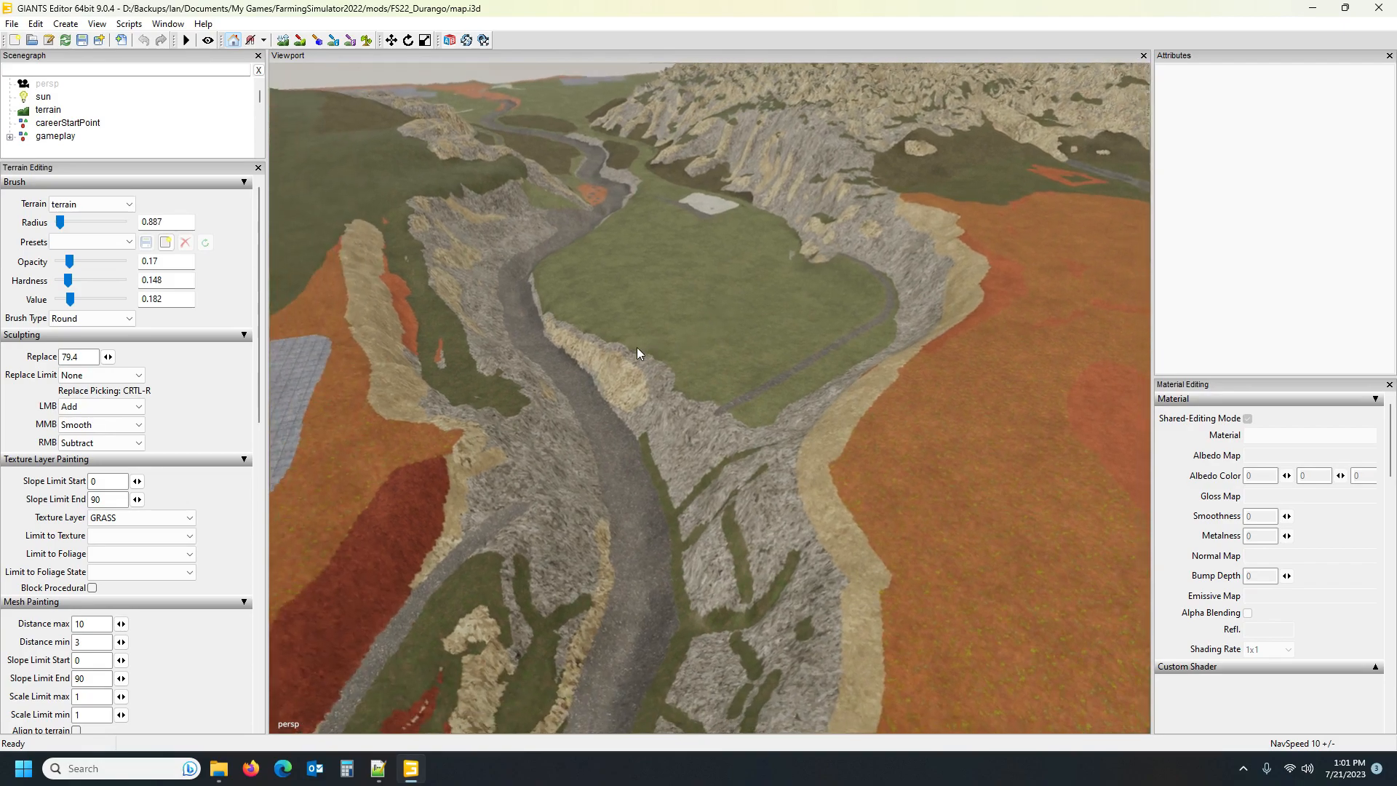
pyautogui.moveTo(711, 301); pyautogui.dragTo(727, 342)
pyautogui.click(300, 41)
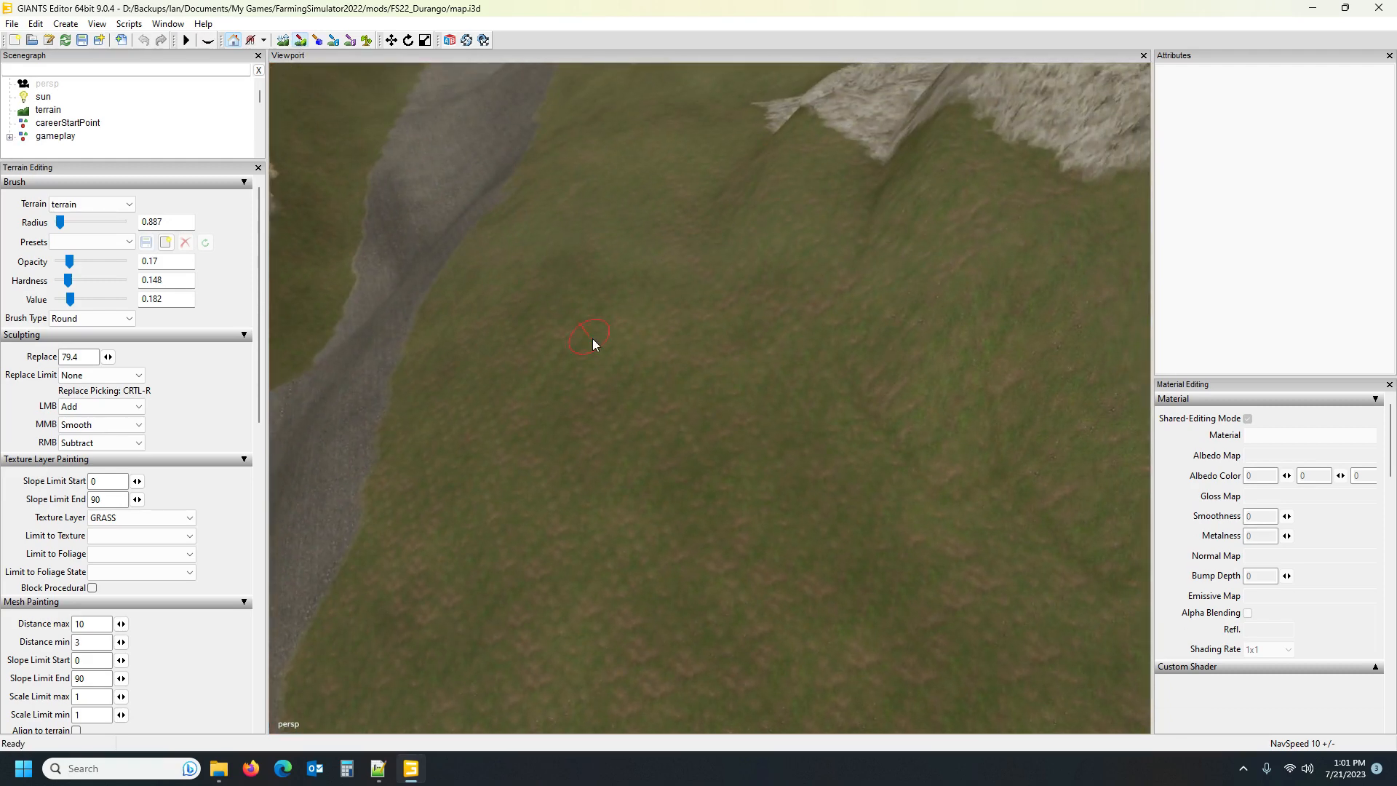
pyautogui.scroll(-1, 155, 517)
pyautogui.click(299, 41)
# Examine the overall look of the new ground textures across the canyon, fields and distant mountains of the map
pyautogui.moveTo(714, 405)
pyautogui.mouseDown()
pyautogui.moveTo(726, 290)
pyautogui.moveTo(749, 417)
pyautogui.moveTo(770, 386)
pyautogui.moveTo(685, 295)
pyautogui.moveTo(439, 285)
pyautogui.moveTo(366, 311)
pyautogui.moveTo(664, 328)
pyautogui.moveTo(501, 281)
pyautogui.moveTo(827, 521)
pyautogui.moveTo(754, 416)
pyautogui.moveTo(647, 363)
pyautogui.mouseUp()
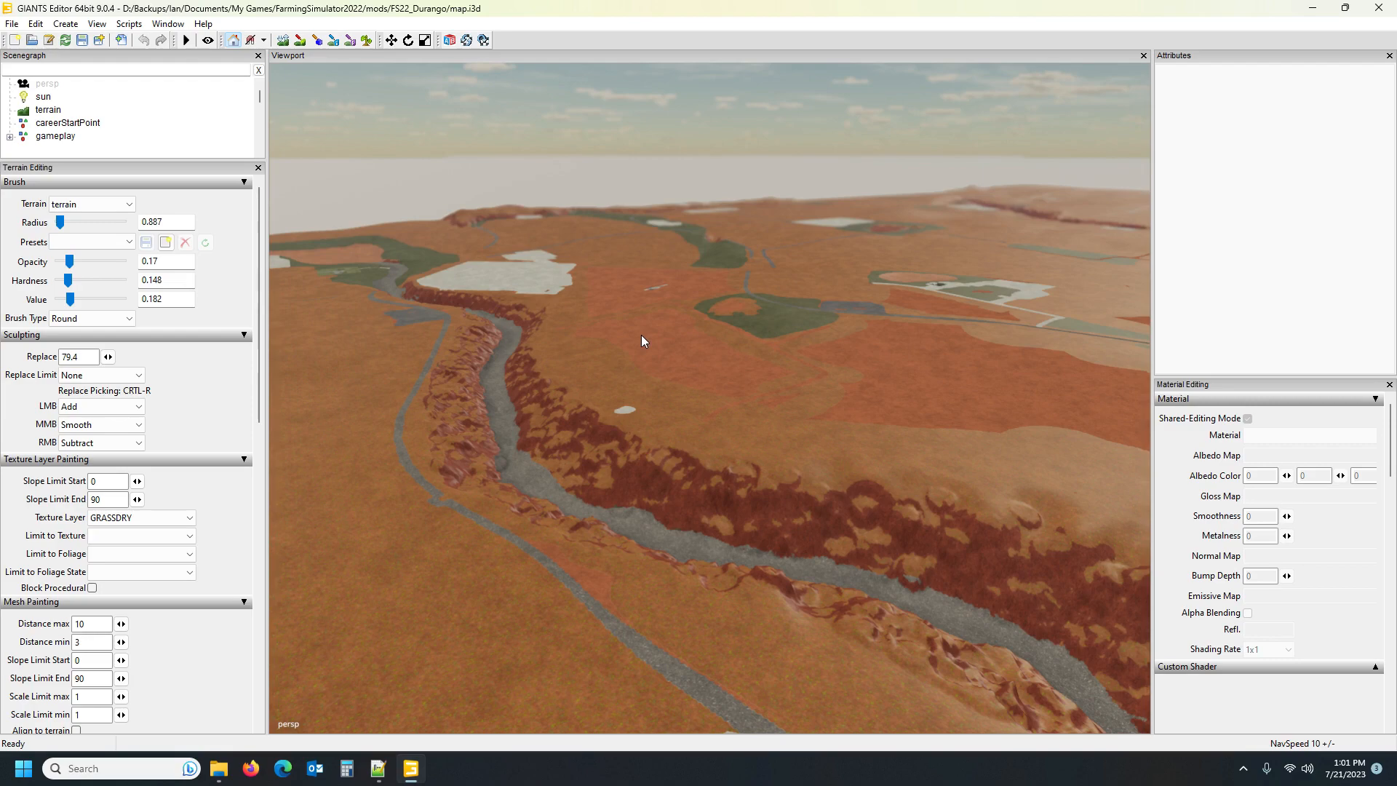
pyautogui.moveTo(699, 399); pyautogui.dragTo(810, 400)
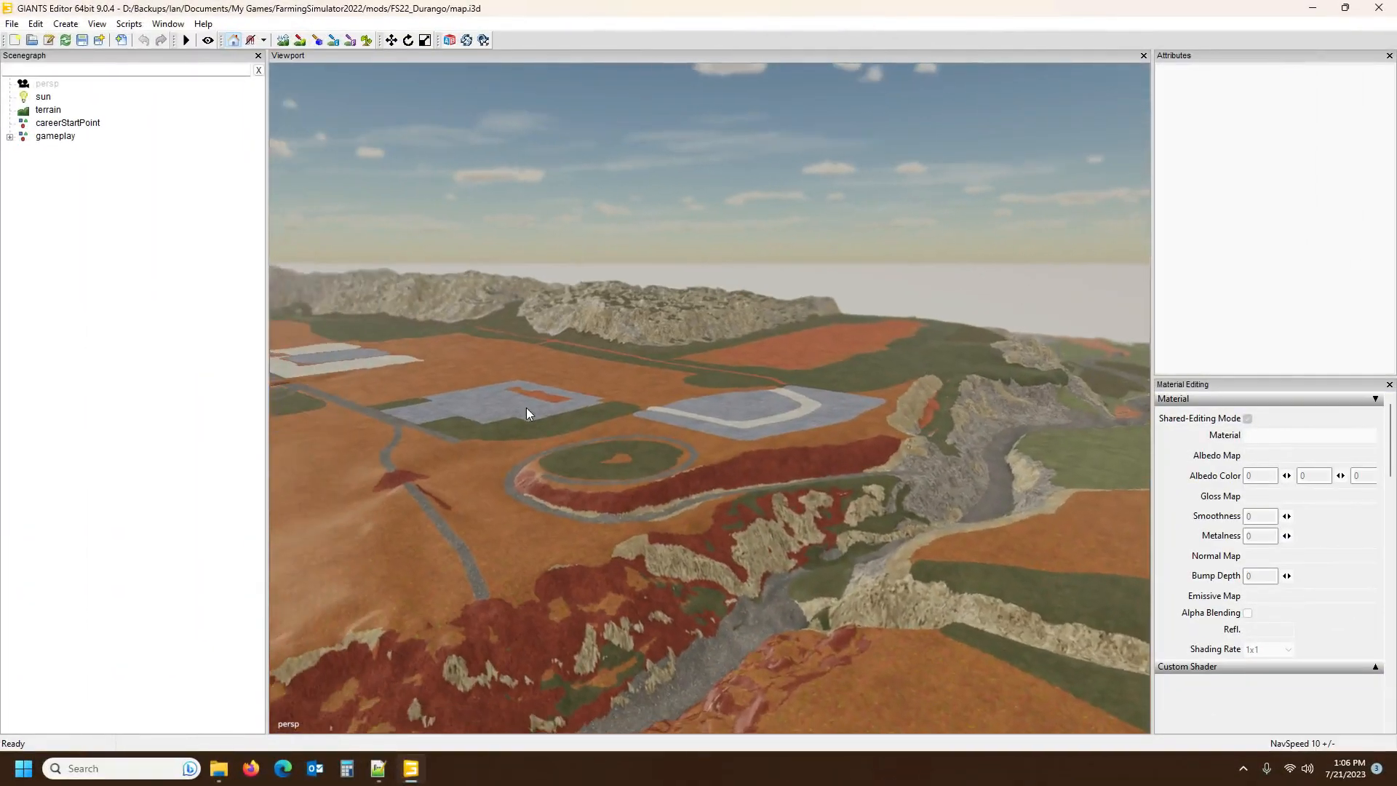
pyautogui.moveTo(526, 407); pyautogui.dragTo(338, 419)
pyautogui.moveTo(793, 381)
pyautogui.mouseDown()
pyautogui.moveTo(500, 393)
pyautogui.moveTo(628, 377)
pyautogui.moveTo(953, 397)
pyautogui.moveTo(783, 376)
pyautogui.mouseUp()
pyautogui.moveTo(832, 425); pyautogui.dragTo(862, 390)
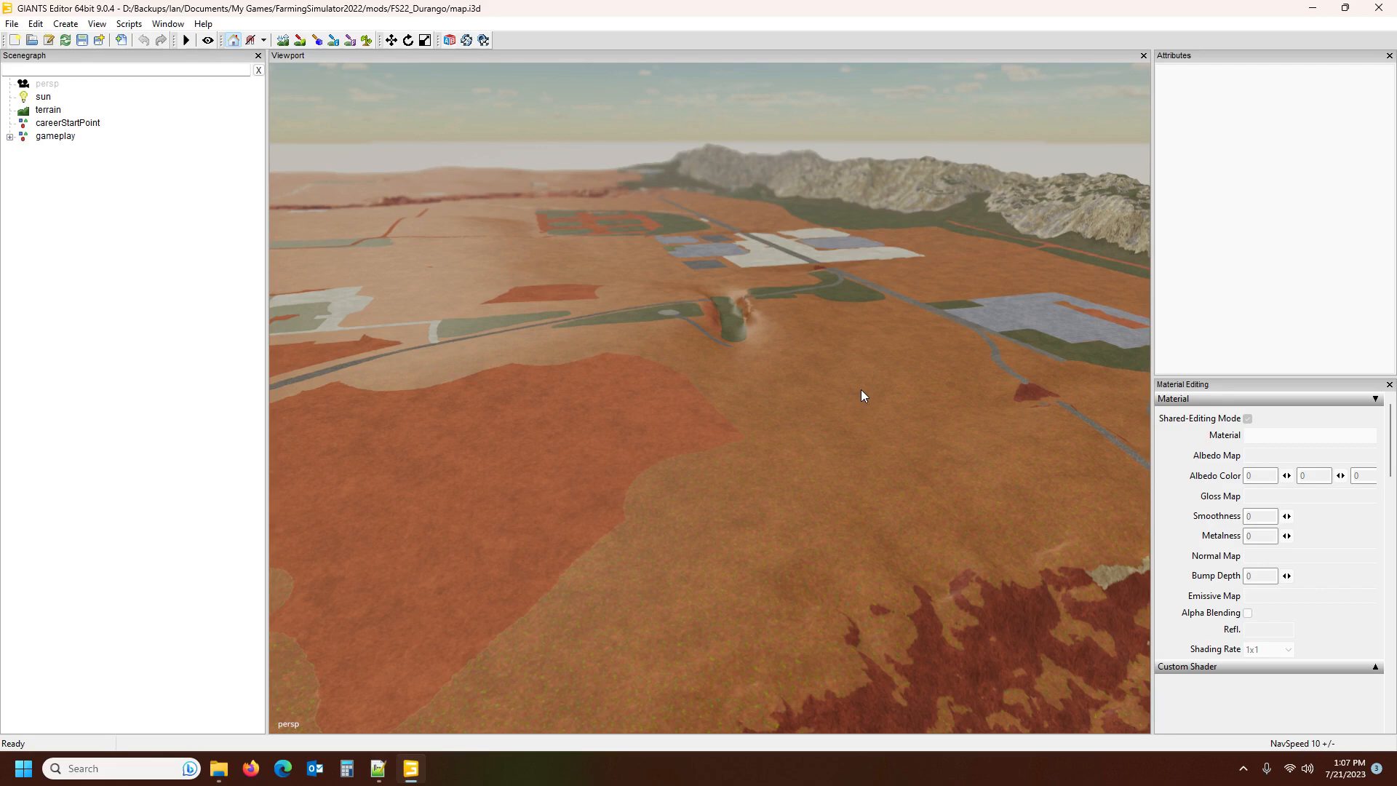
pyautogui.moveTo(687, 461); pyautogui.dragTo(731, 443)
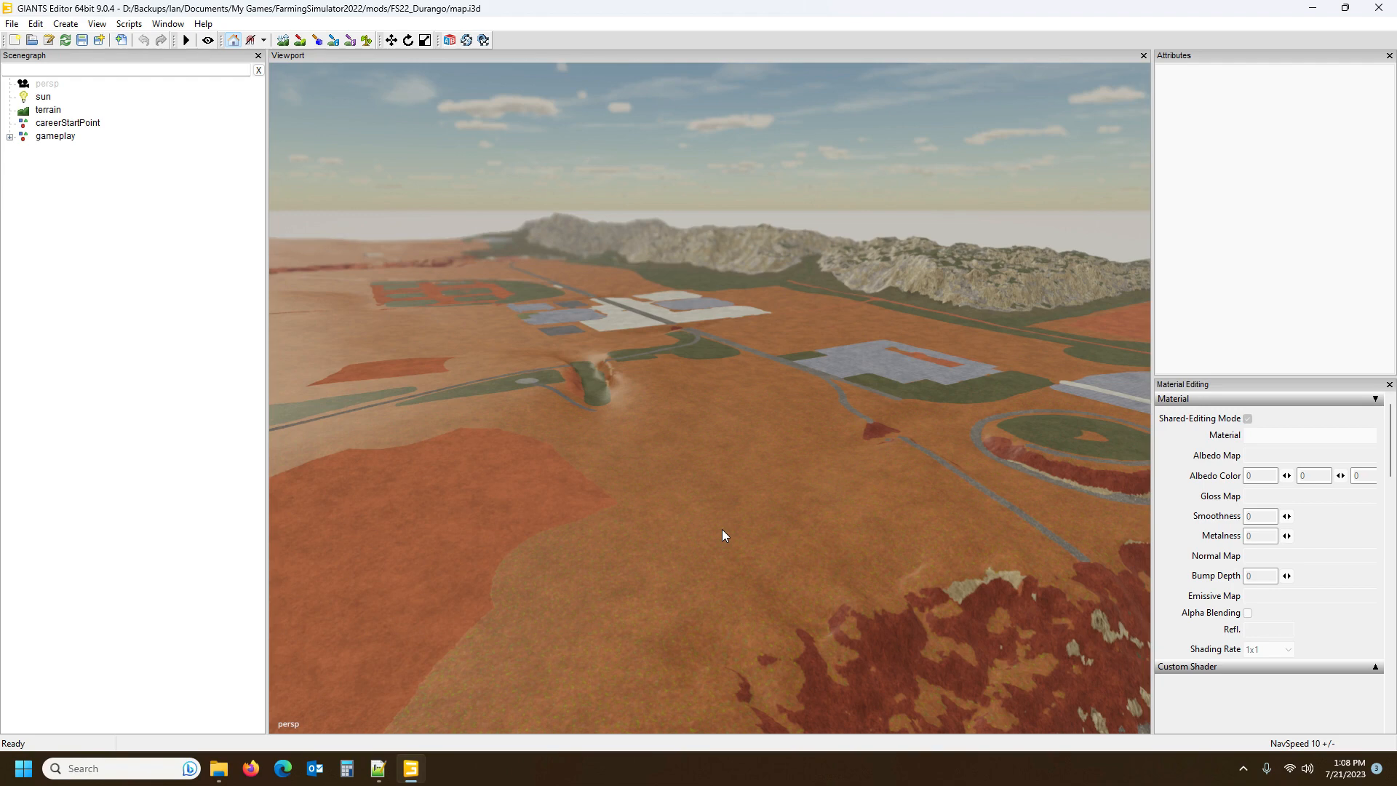
pyautogui.moveTo(617, 343); pyautogui.dragTo(400, 361)
pyautogui.moveTo(954, 350)
pyautogui.mouseDown()
pyautogui.moveTo(623, 355)
pyautogui.moveTo(692, 366)
pyautogui.moveTo(779, 336)
pyautogui.moveTo(977, 339)
pyautogui.mouseUp()
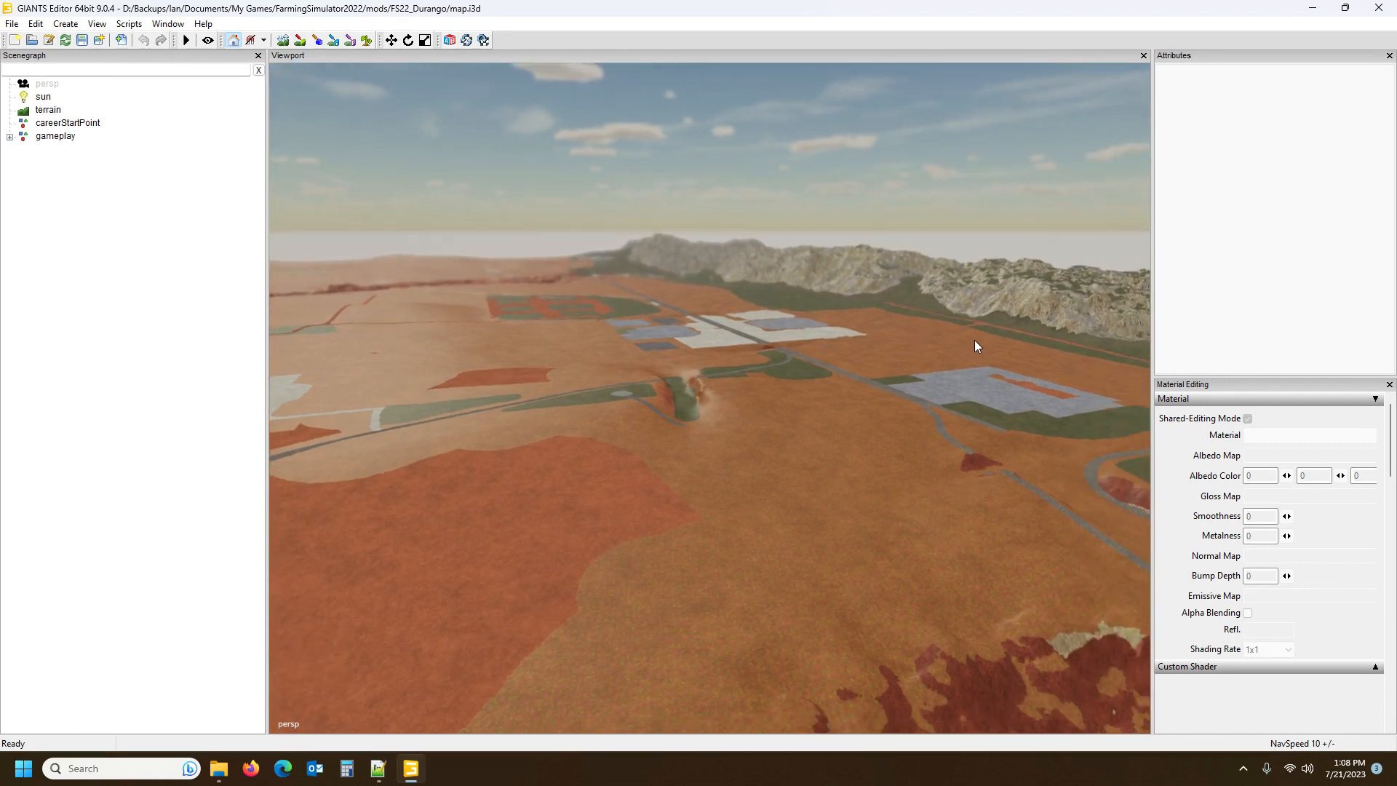